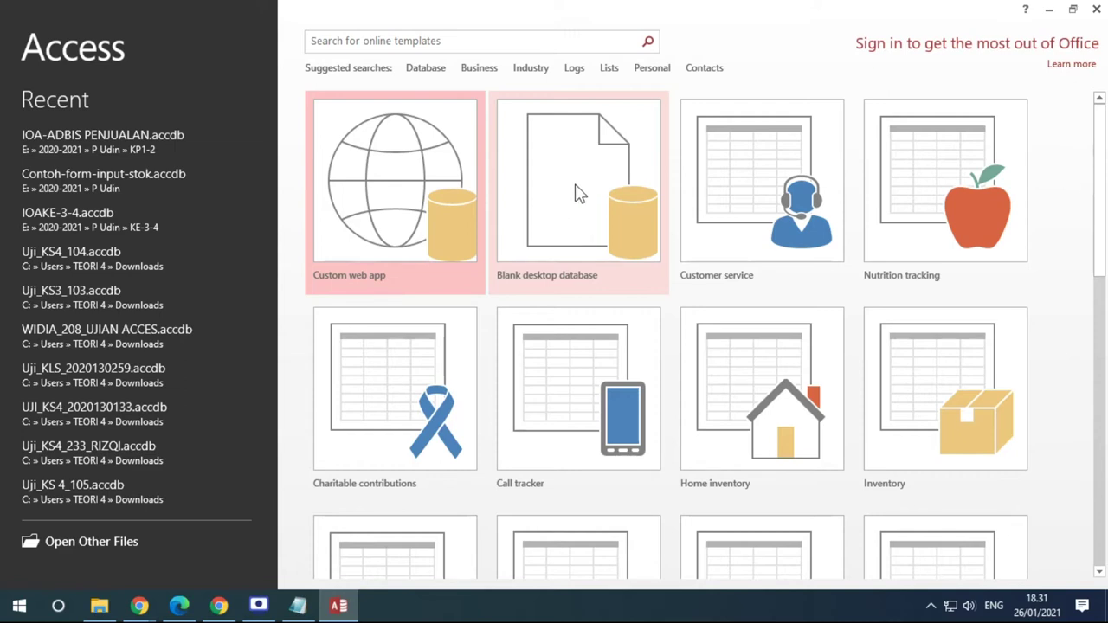
Start a blank desktop database, check the PDF, and select the default name Database14
{"action": "left_click", "coordinate": [579, 194]}
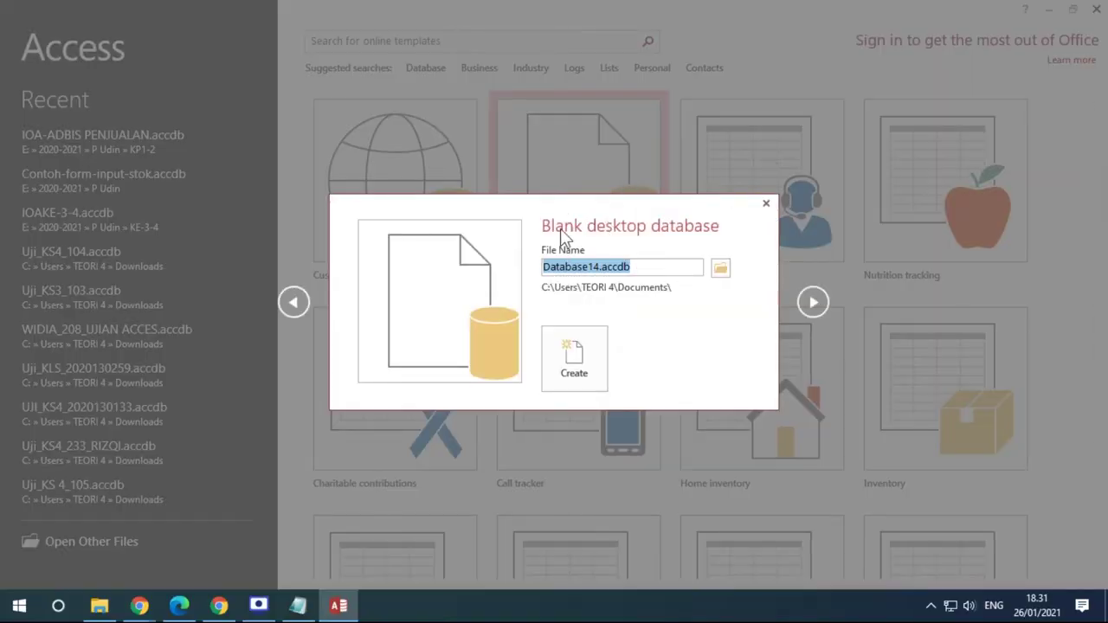
{"action": "left_click", "coordinate": [179, 608]}
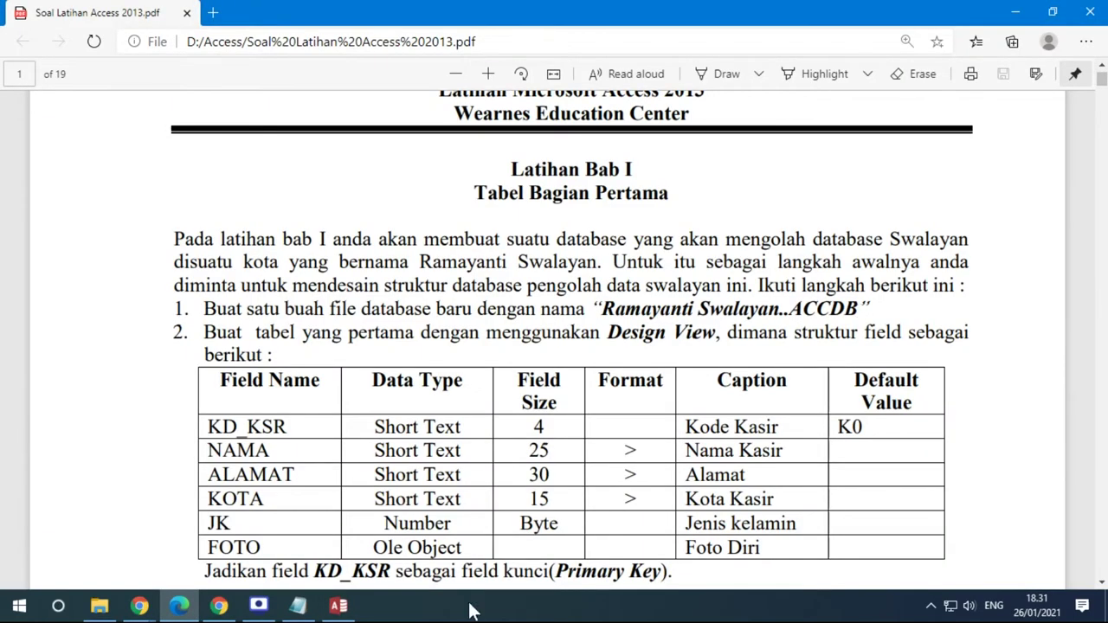
{"action": "left_click", "coordinate": [338, 606]}
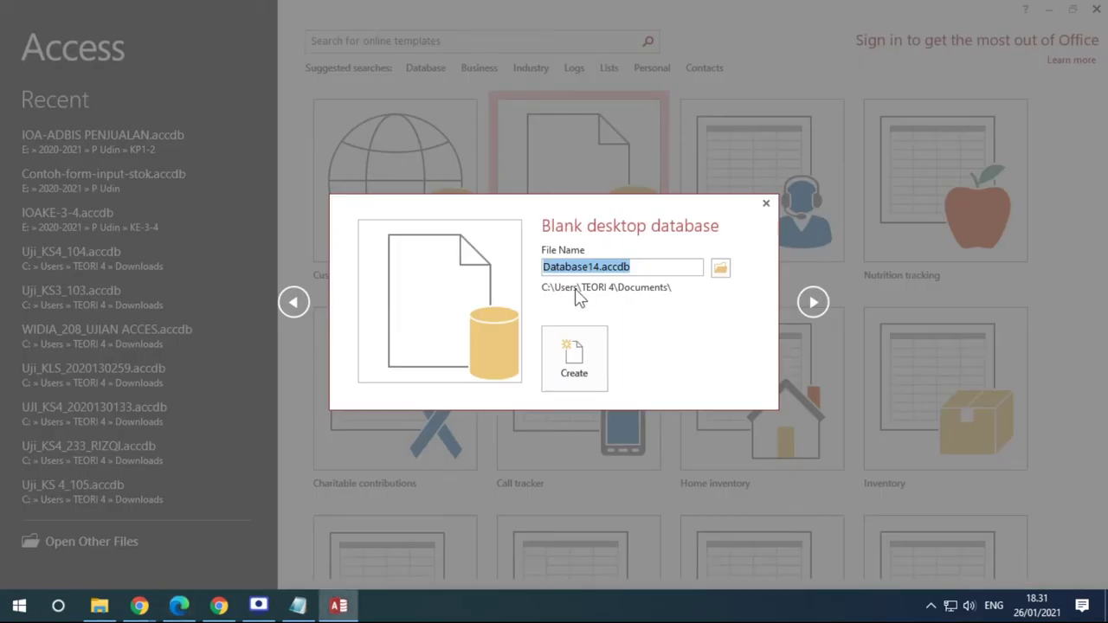
{"action": "left_click_drag", "start_coordinate": [631, 267], "coordinate": [514, 268]}
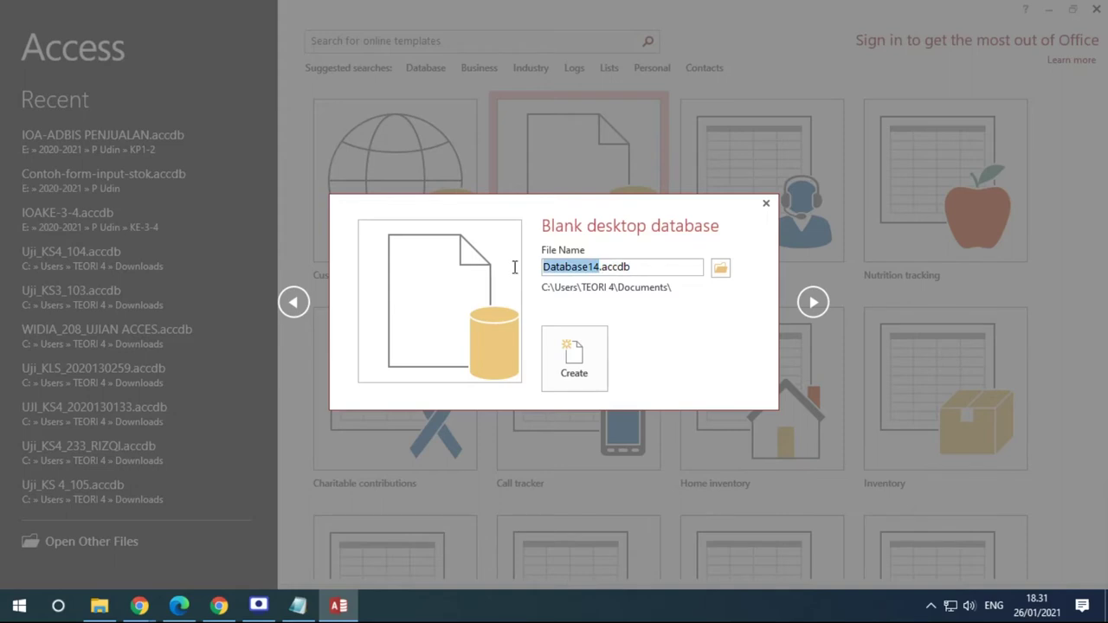
Enter 'Ramayanti Swalayan' as the file name, with the .accdb extension removed
{"action": "type", "text": "r"}
{"action": "key", "text": "BackSpace"}
{"action": "type", "text": "Ramayan"}
{"action": "type", "text": "t S"}
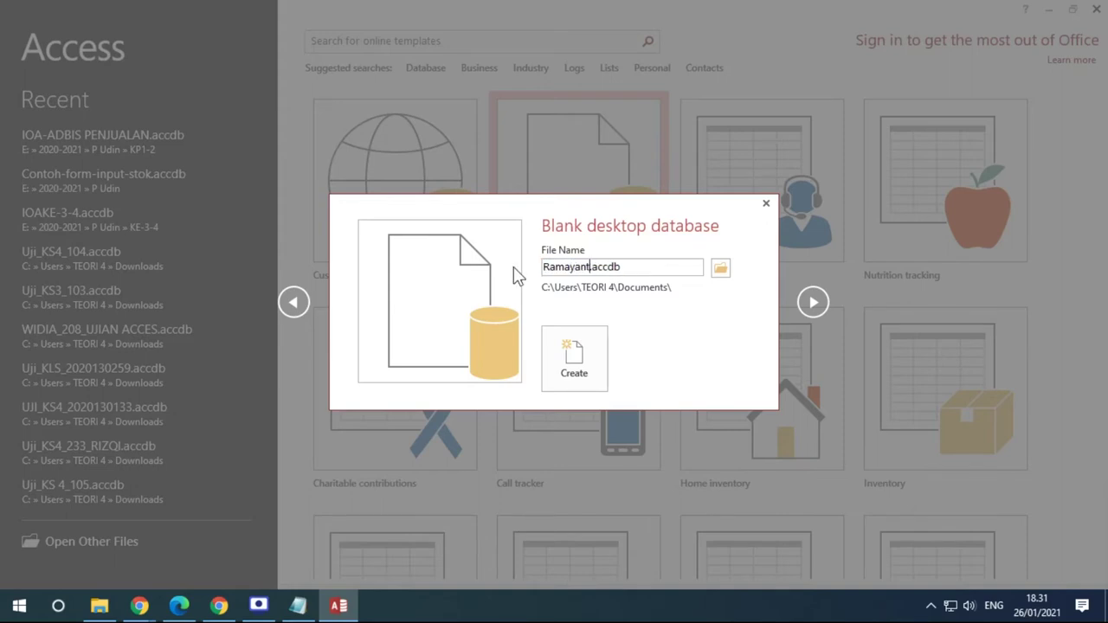
{"action": "key", "text": "BackSpace"}
{"action": "key", "text": "BackSpace"}
{"action": "key", "text": "BackSpace"}
{"action": "type", "text": "ti Swalayan"}
{"action": "key", "text": "shift+End"}
{"action": "key", "text": "Delete"}
{"action": "type", "text": ".accdb"}
{"action": "key", "text": "BackSpace"}
{"action": "key", "text": "BackSpace"}
{"action": "key", "text": "BackSpace"}
{"action": "key", "text": "BackSpace"}
{"action": "key", "text": "BackSpace"}
{"action": "key", "text": "BackSpace"}
Browse the save location to Data (E:) > 2020-2021 > instructor folder > KP3
{"action": "left_click", "coordinate": [723, 269]}
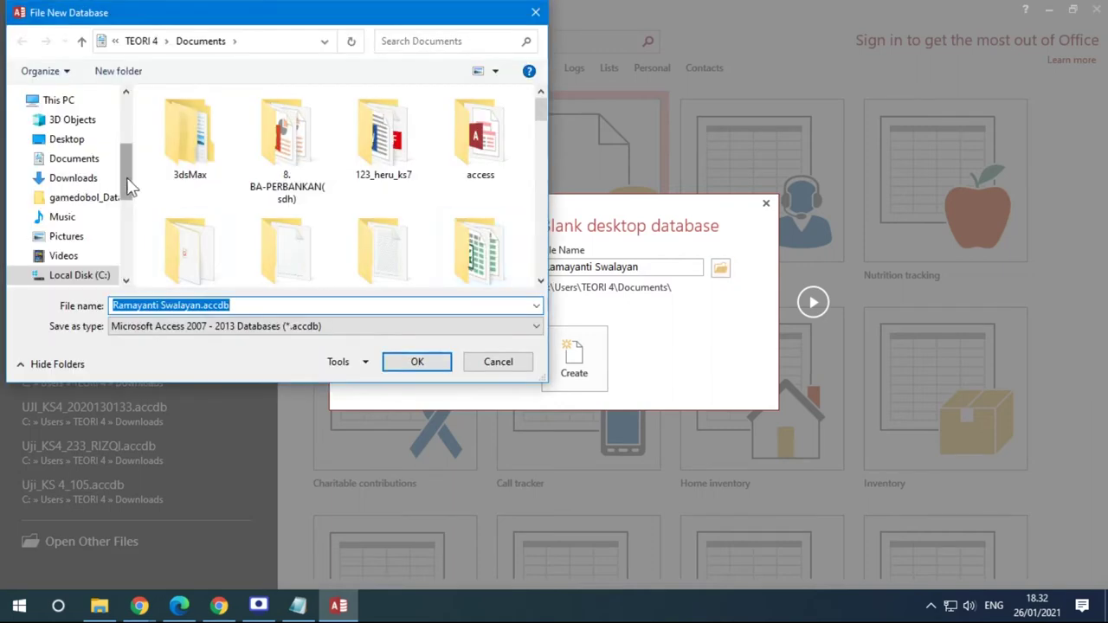
{"action": "left_click_drag", "start_coordinate": [128, 187], "coordinate": [128, 235]}
{"action": "left_click", "coordinate": [67, 152]}
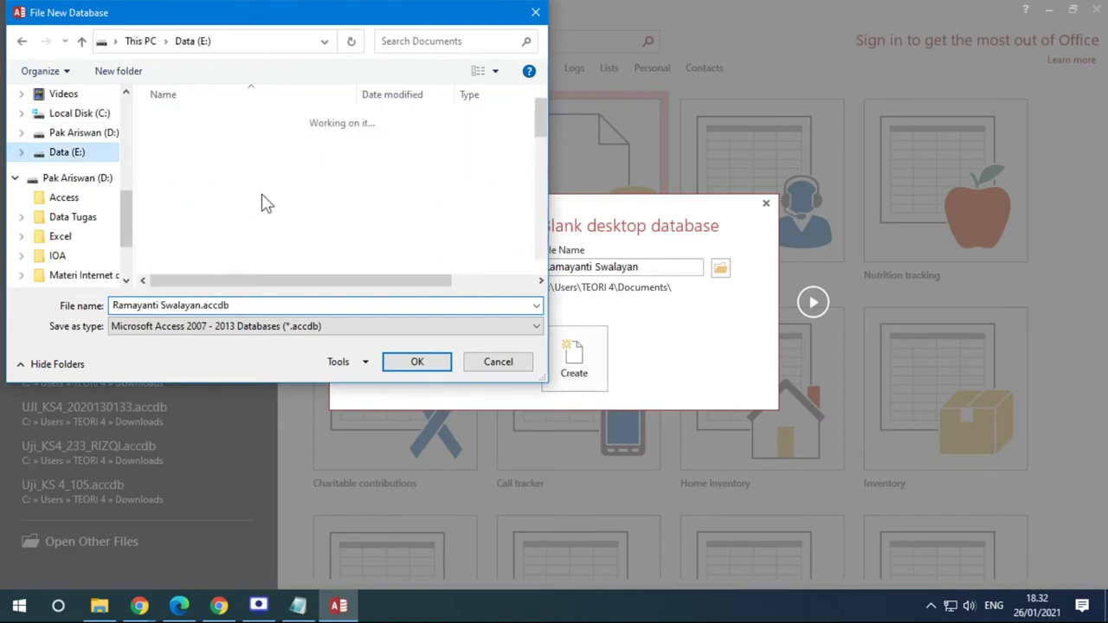
{"action": "scroll", "coordinate": [291, 229], "scroll_direction": "down", "scroll_amount": 3}
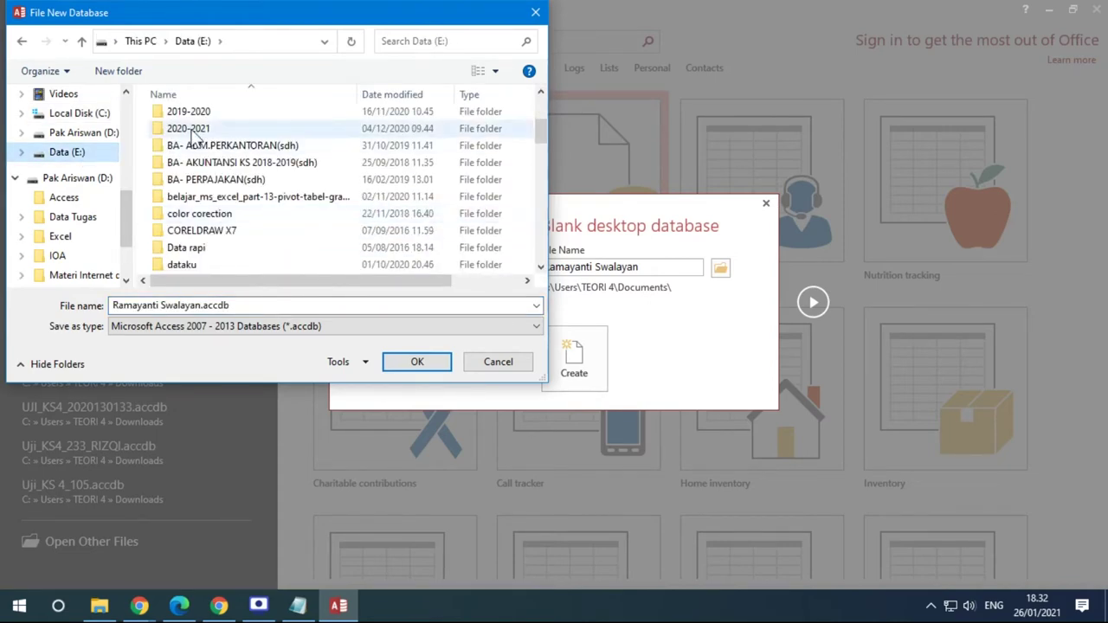
{"action": "double_click", "coordinate": [190, 129]}
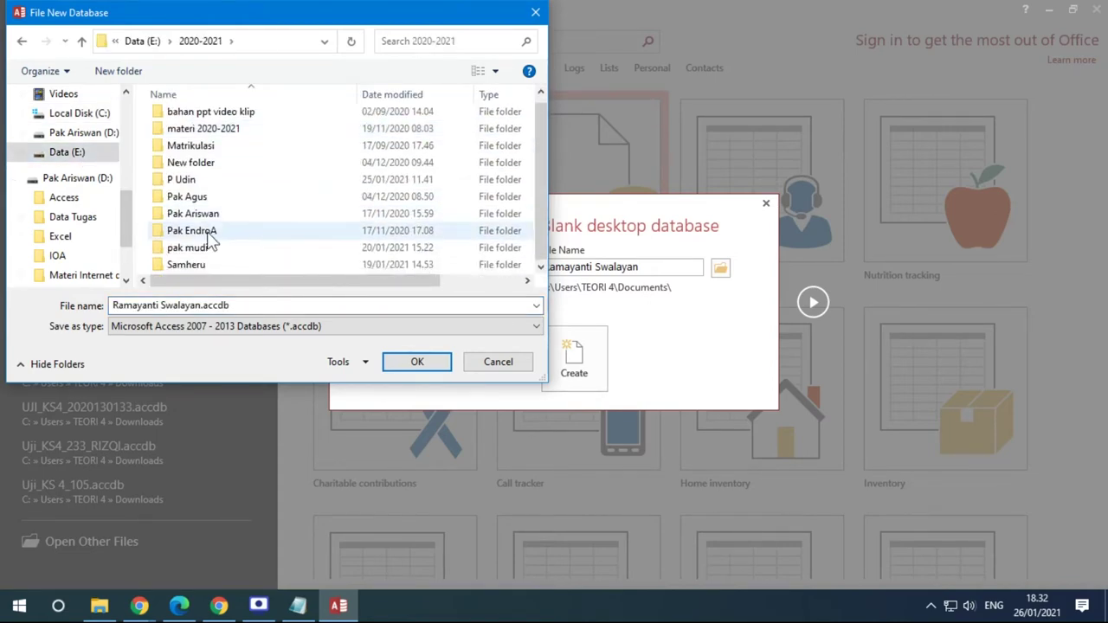
{"action": "left_click", "coordinate": [212, 232]}
{"action": "double_click", "coordinate": [212, 232]}
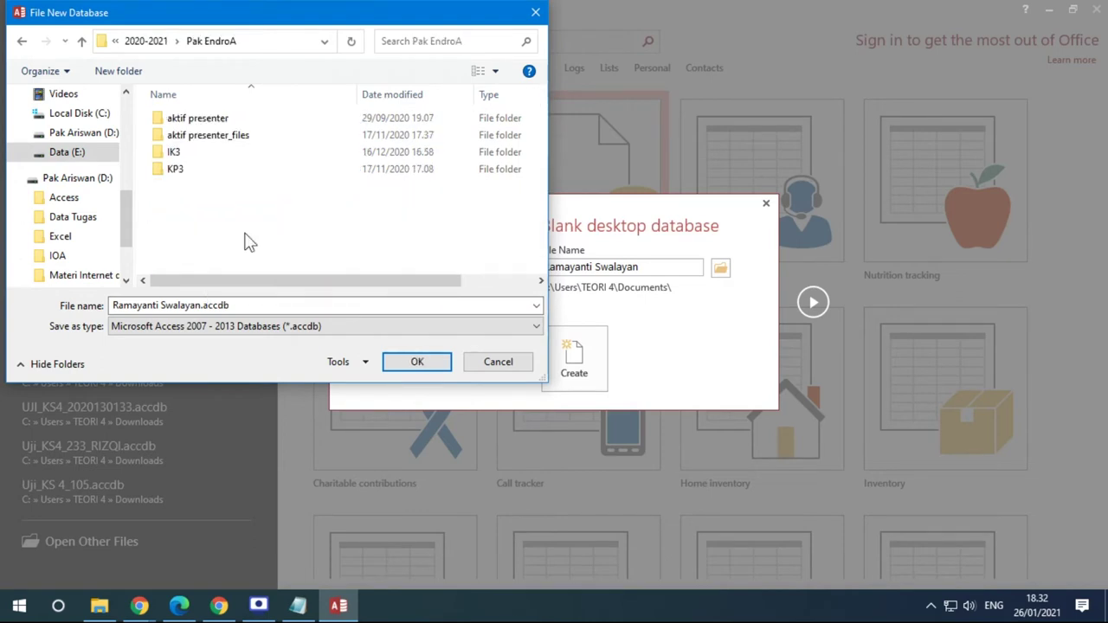
{"action": "double_click", "coordinate": [182, 178]}
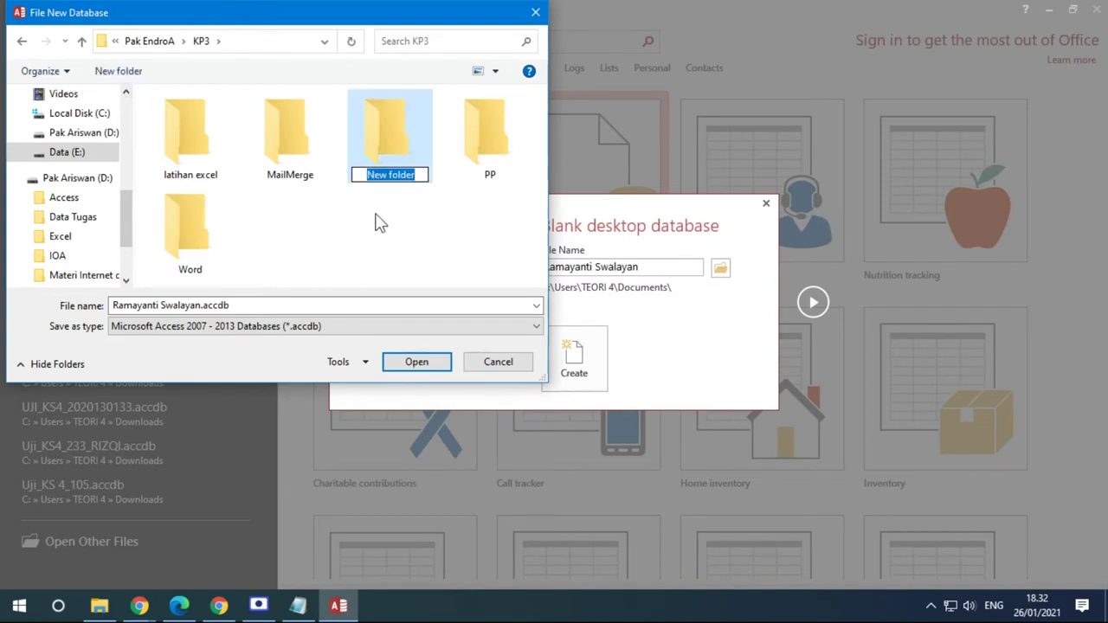
Create a new folder named 'Tugas Access' inside KP3
{"action": "type", "text": "Tugs"}
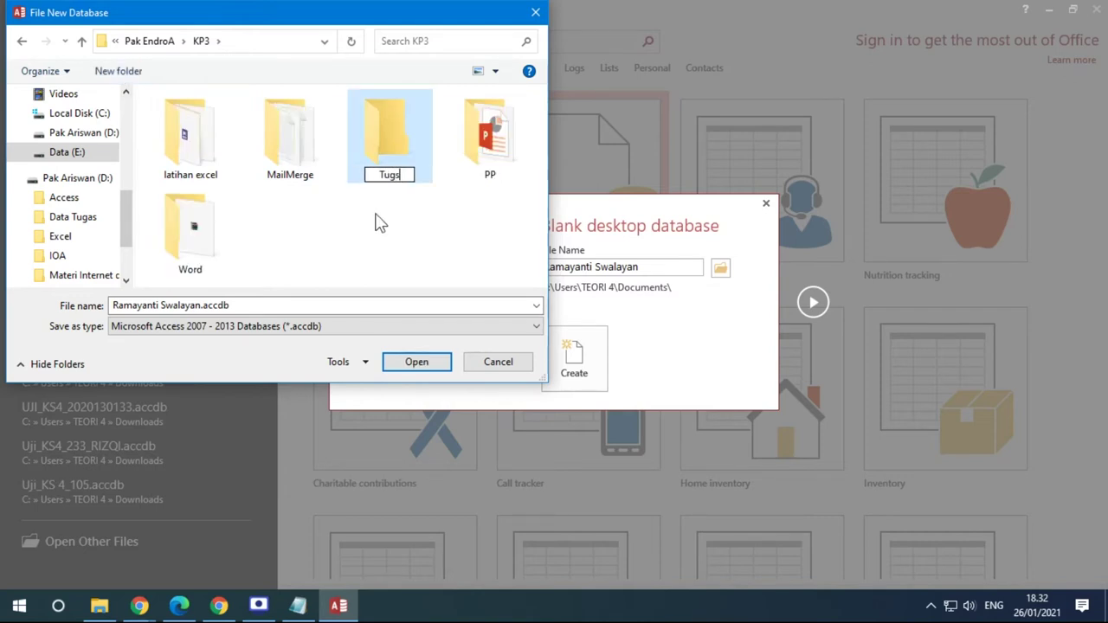
{"action": "key", "text": "BackSpace"}
{"action": "type", "text": "as Access"}
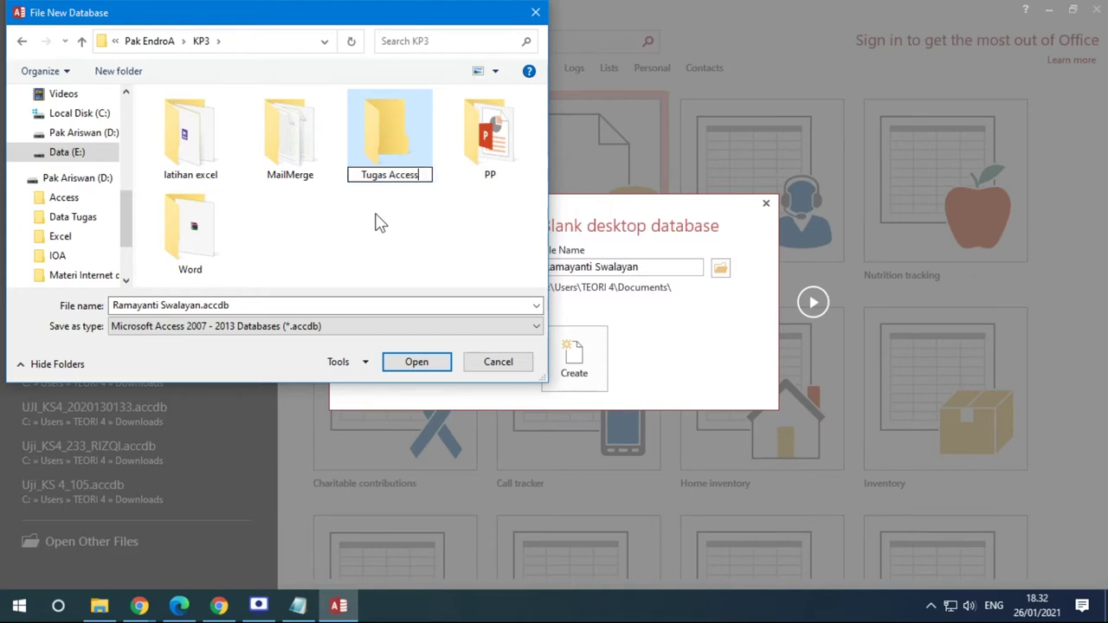
{"action": "key", "text": "Return"}
{"action": "key", "text": "Return"}
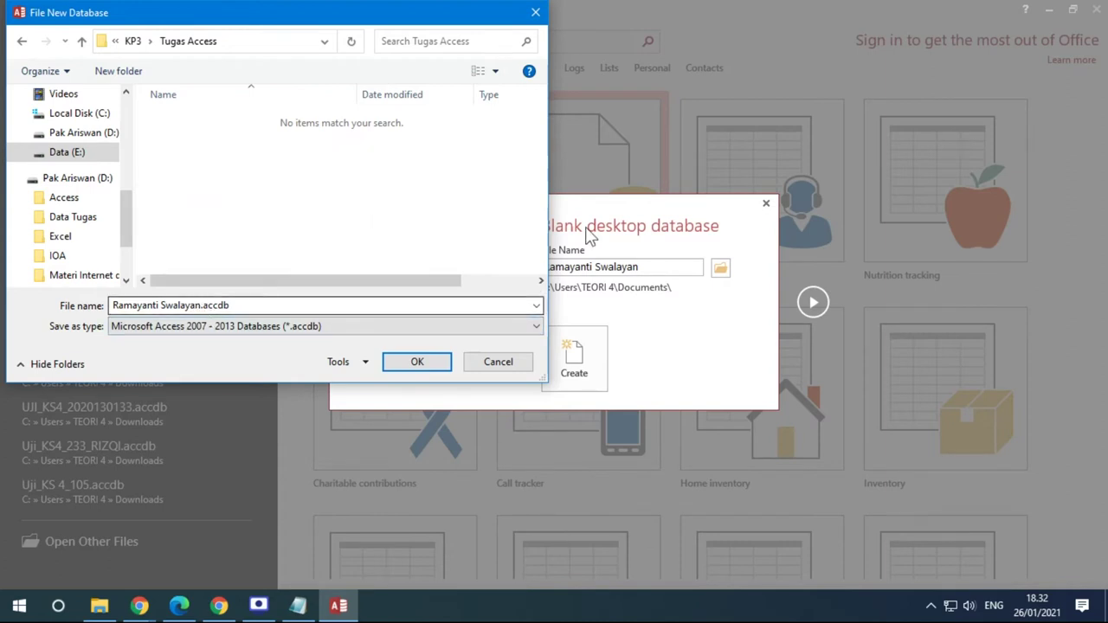
Save as Ramayanti Swalayan in the 2007-2013 .accdb format to the Tugas Access folder
{"action": "left_click_drag", "start_coordinate": [356, 19], "coordinate": [382, 17]}
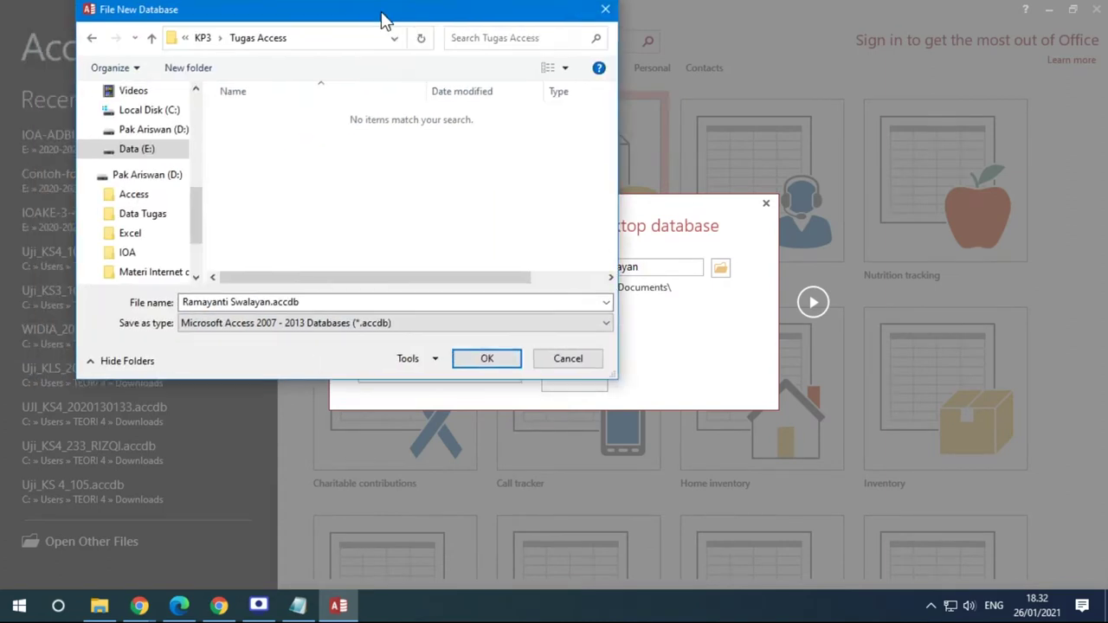
{"action": "double_click", "coordinate": [271, 309]}
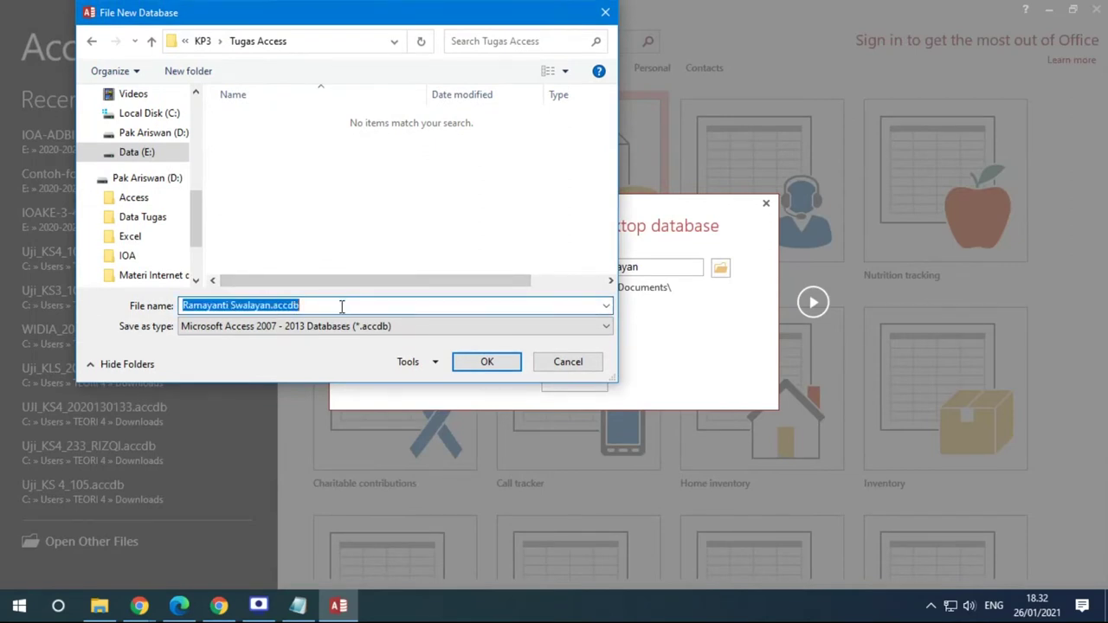
{"action": "left_click", "coordinate": [271, 306]}
{"action": "left_click_drag", "start_coordinate": [271, 306], "coordinate": [344, 305]}
{"action": "key", "text": "BackSpace"}
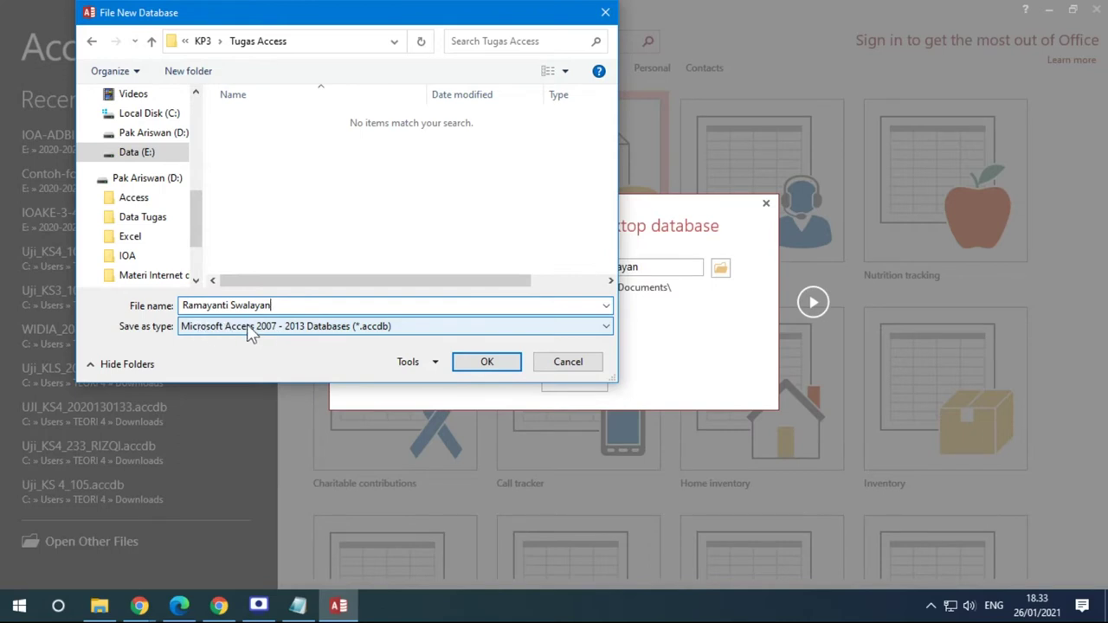
{"action": "left_click", "coordinate": [305, 329]}
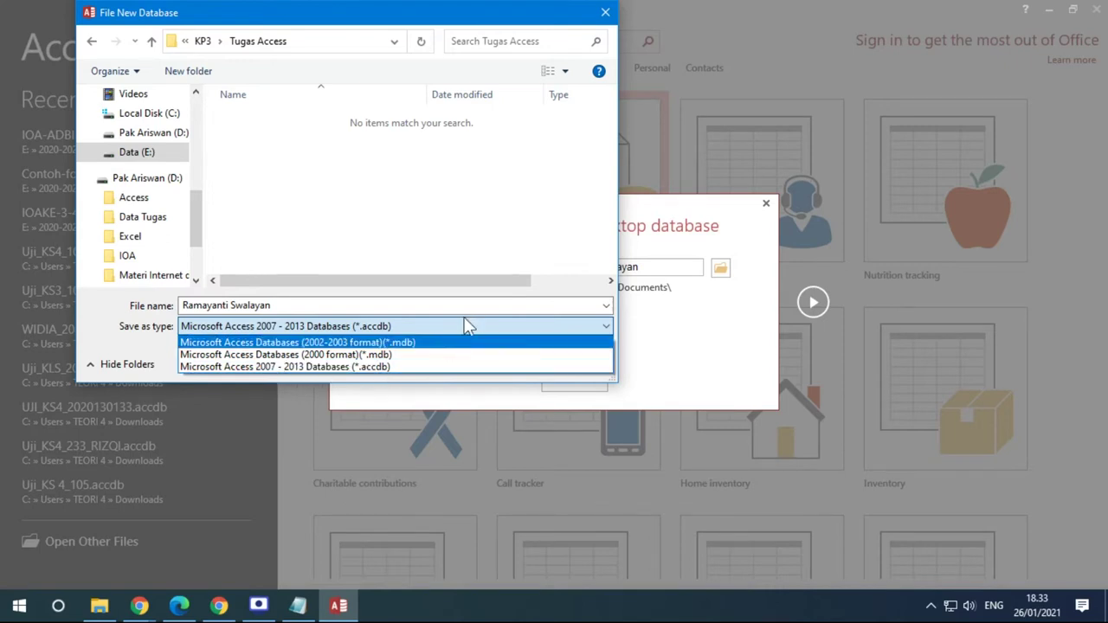
{"action": "left_click", "coordinate": [506, 258]}
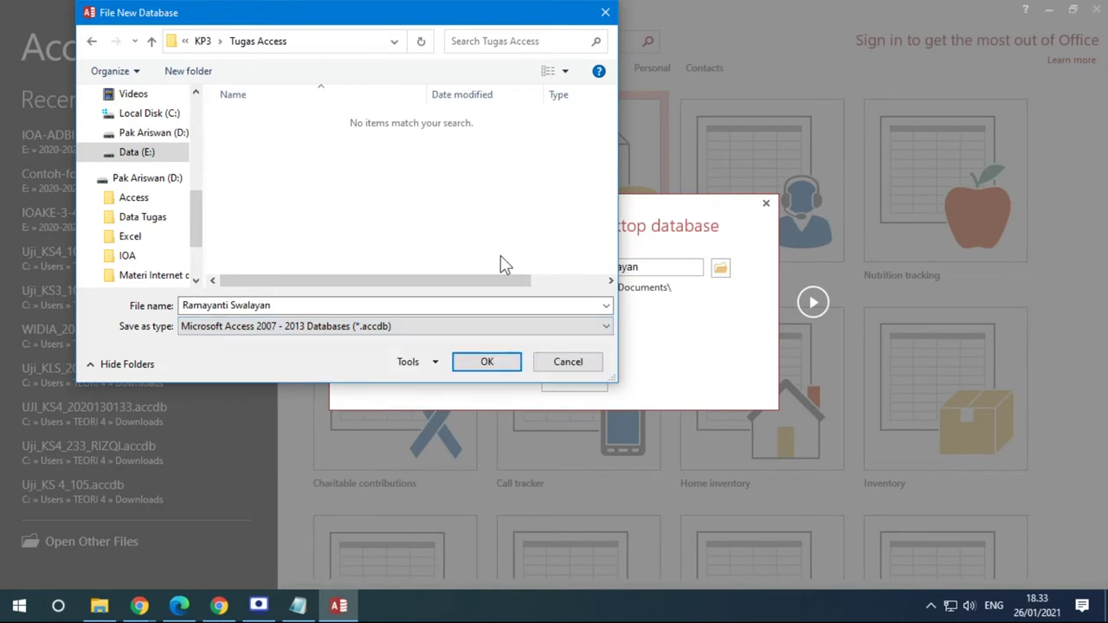
{"action": "left_click", "coordinate": [487, 362]}
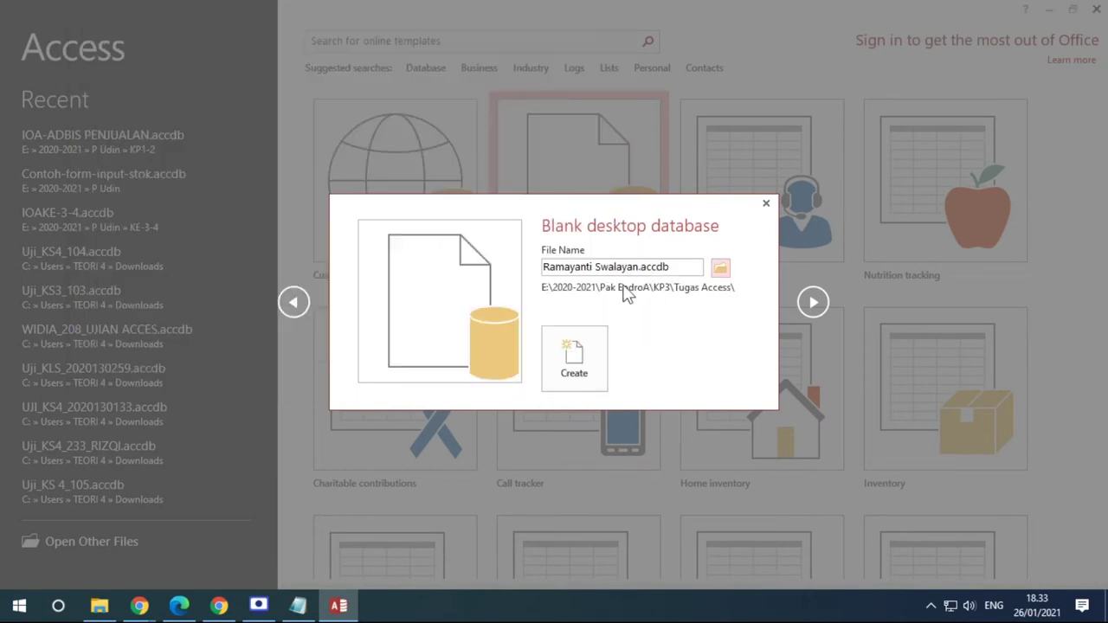
Create the Ramayanti Swalayan database, then switch to File Explorer
{"action": "left_click", "coordinate": [585, 360]}
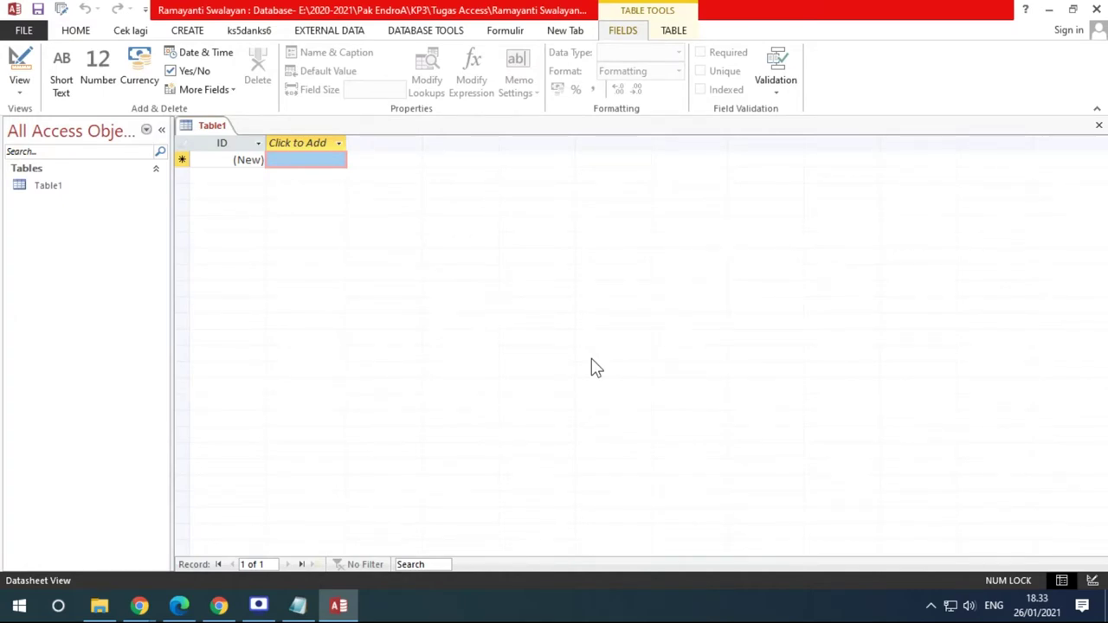
{"action": "left_click", "coordinate": [98, 606]}
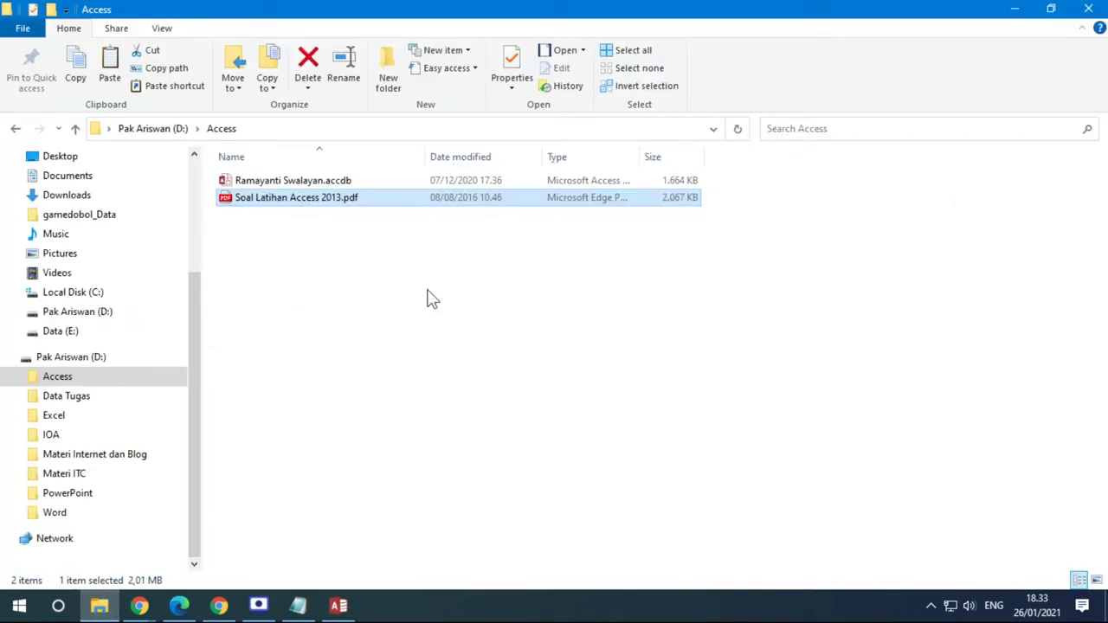
Go to E: > 2020-2021 > instructor folder > KP3 > Tugas Access and select Ramayanti Swalayan.accdb
{"action": "left_click", "coordinate": [78, 332]}
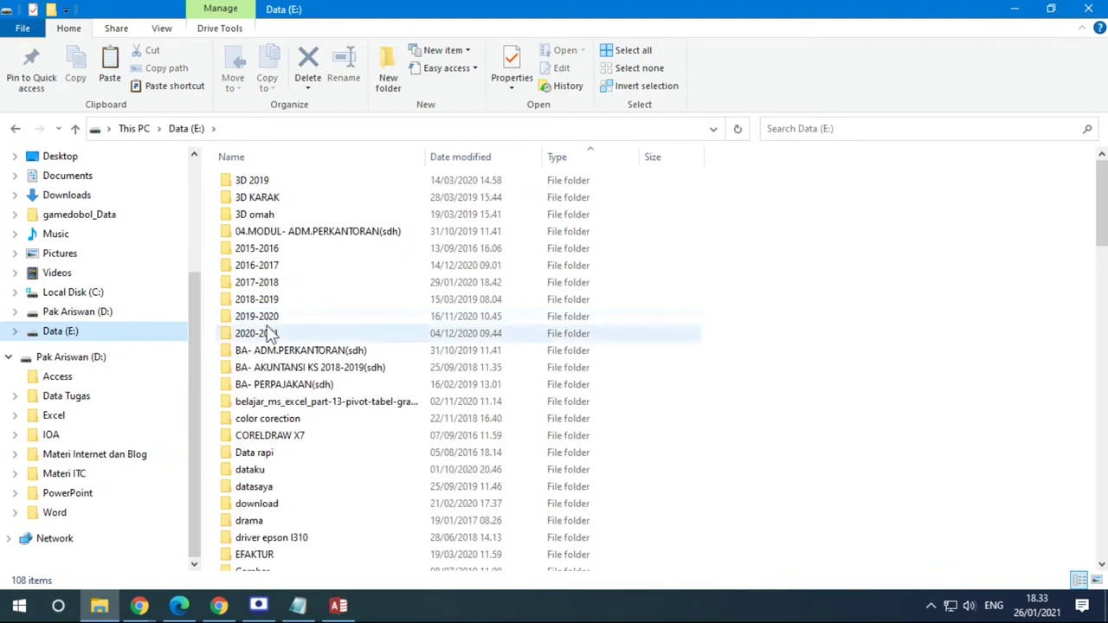
{"action": "double_click", "coordinate": [270, 337]}
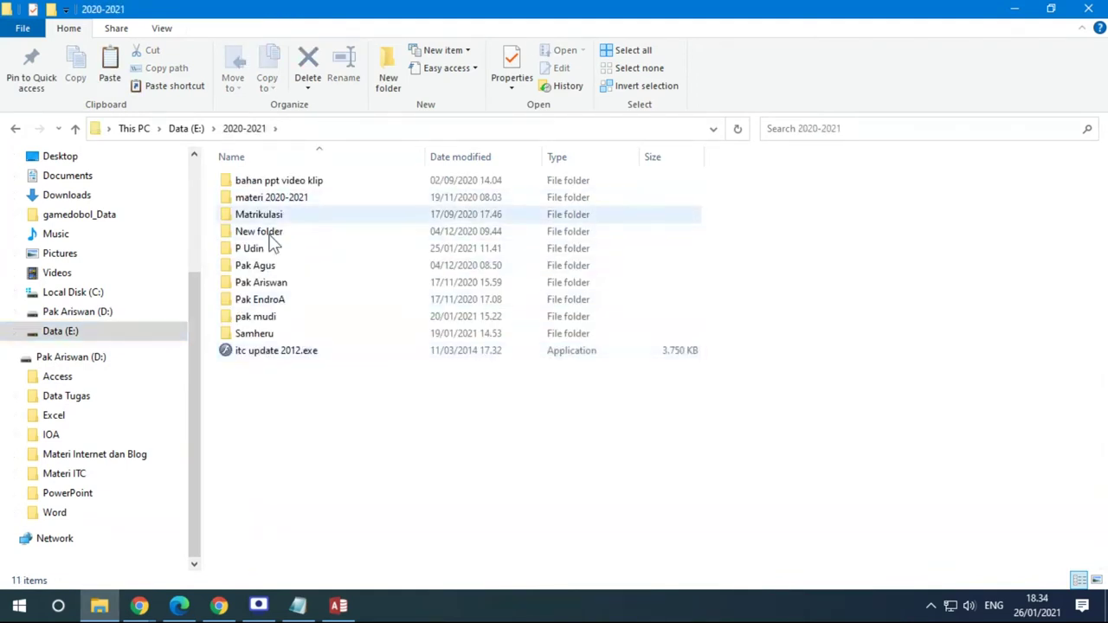
{"action": "double_click", "coordinate": [275, 299]}
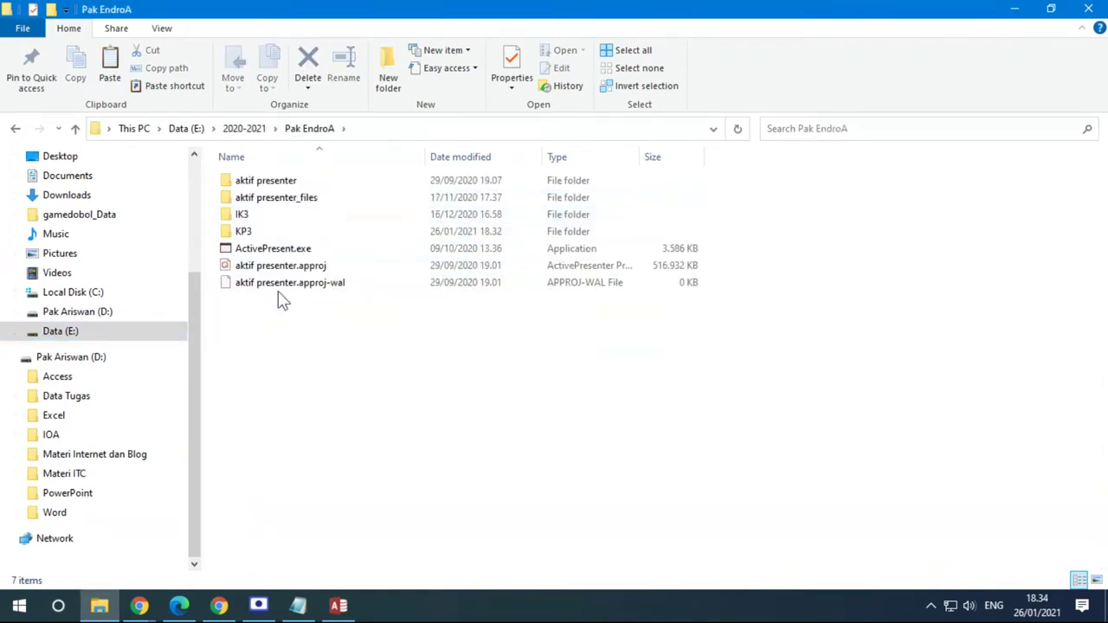
{"action": "double_click", "coordinate": [248, 229]}
{"action": "double_click", "coordinate": [267, 233]}
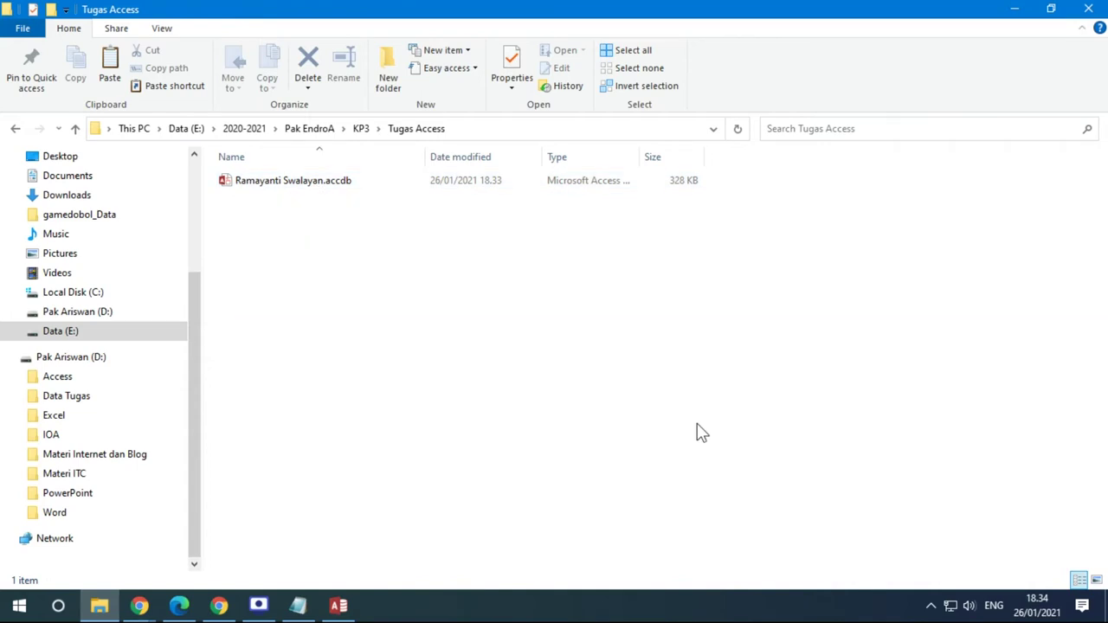
{"action": "left_click", "coordinate": [271, 184]}
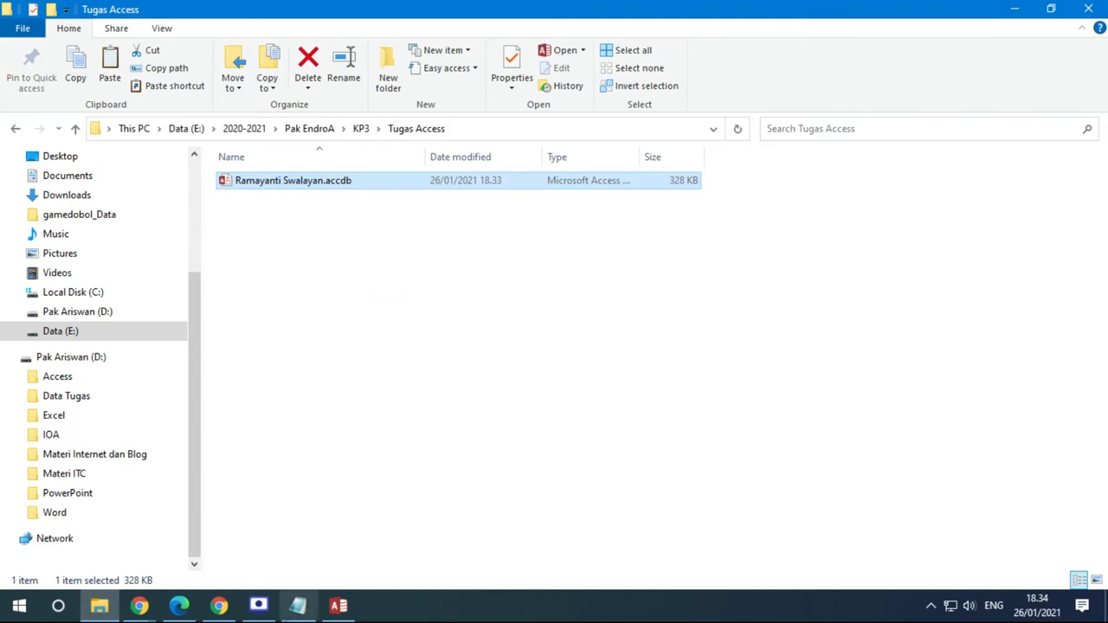
Review the TABEL through QUERY notes in Notepad, then minimize the notes window
{"action": "left_click", "coordinate": [298, 605]}
{"action": "left_click", "coordinate": [279, 401]}
{"action": "double_click", "coordinate": [285, 383]}
{"action": "left_click_drag", "start_coordinate": [285, 384], "coordinate": [304, 479]}
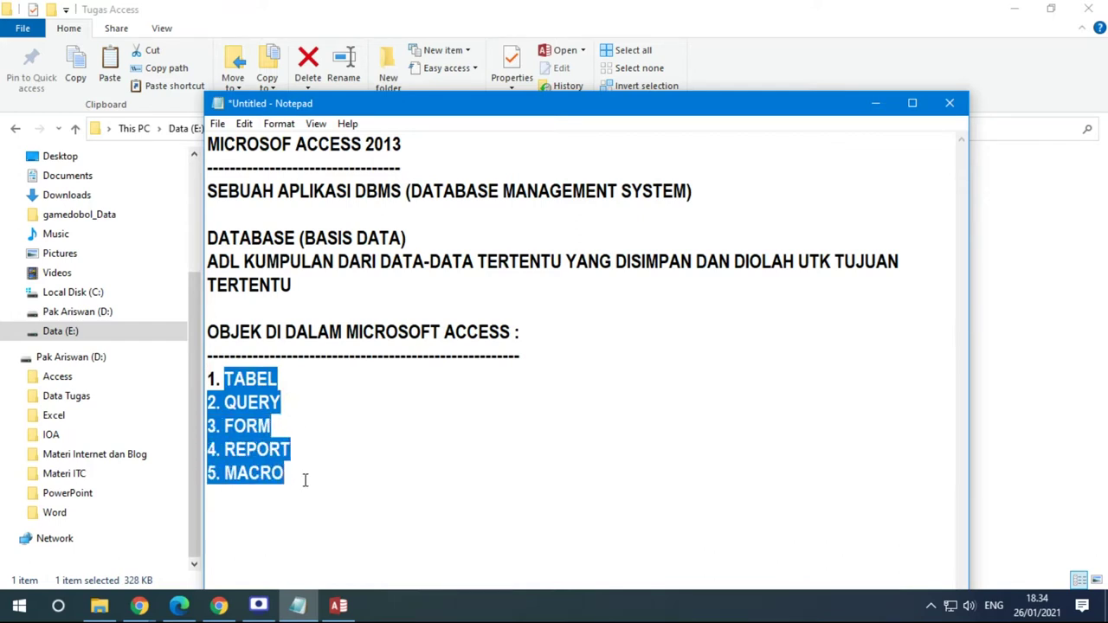
{"action": "left_click", "coordinate": [875, 103]}
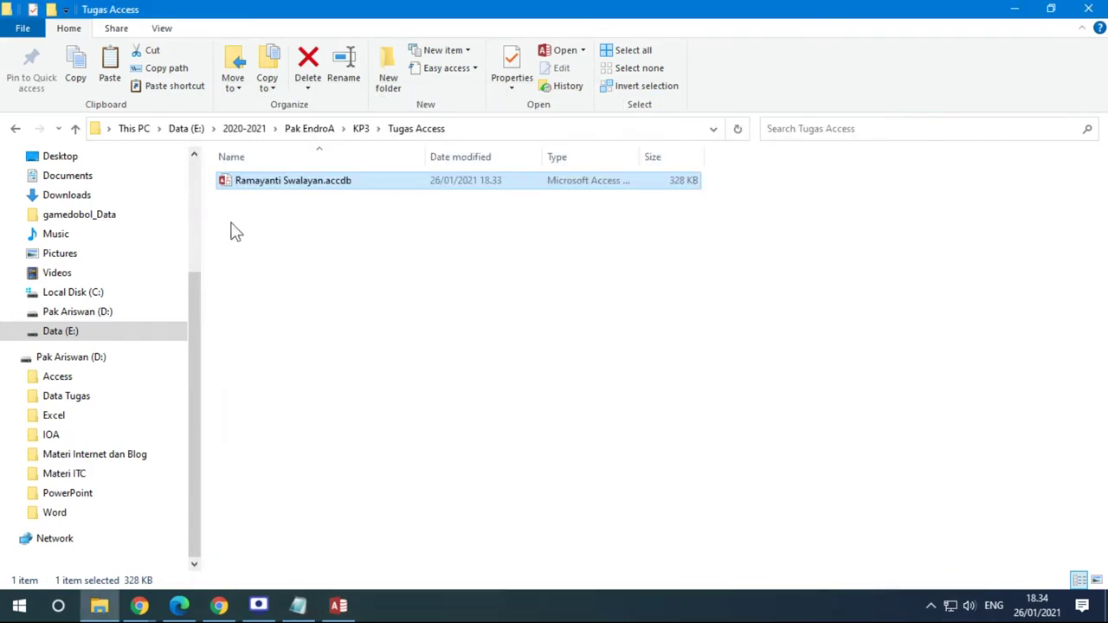
Return to Access and widen the Navigation Pane slightly, with Table1 selected
{"action": "left_click", "coordinate": [338, 605]}
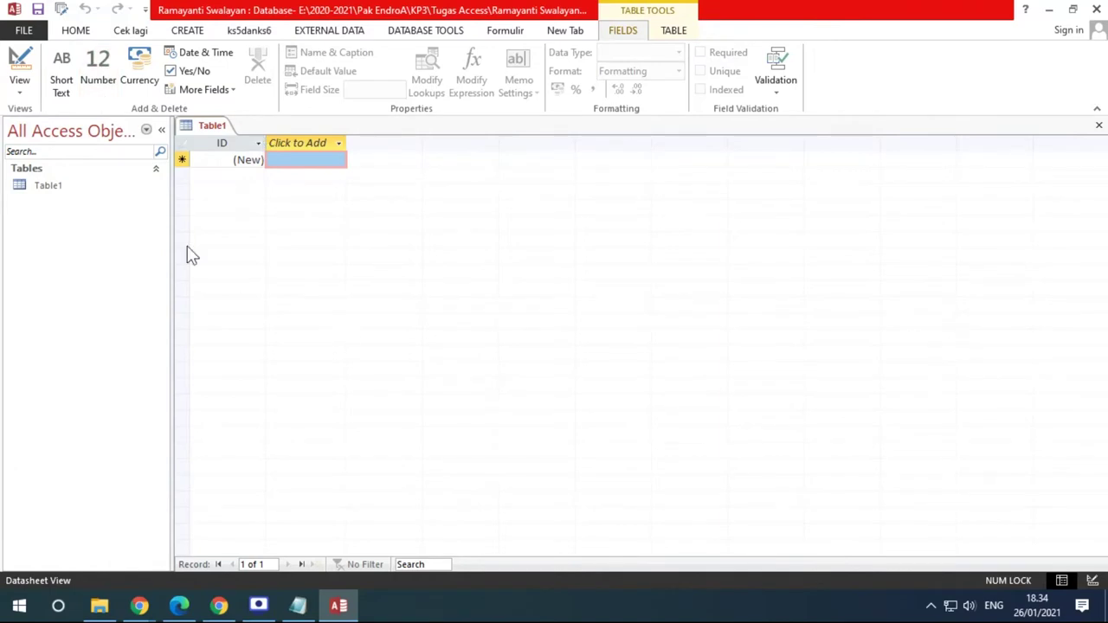
{"action": "left_click_drag", "start_coordinate": [170, 248], "coordinate": [326, 248]}
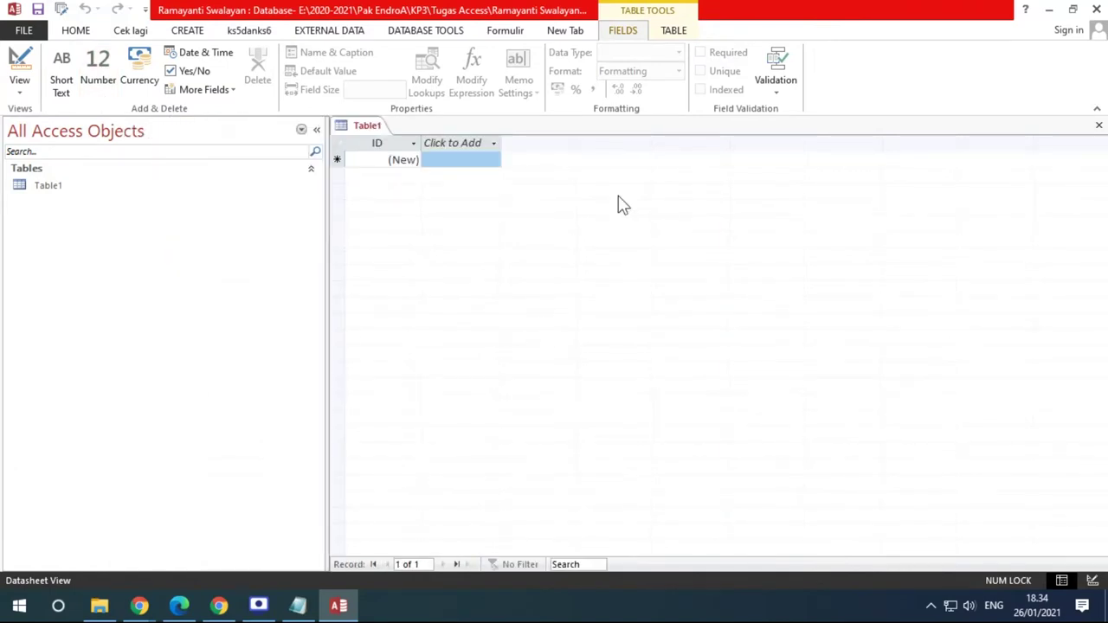
{"action": "left_click_drag", "start_coordinate": [327, 296], "coordinate": [184, 293]}
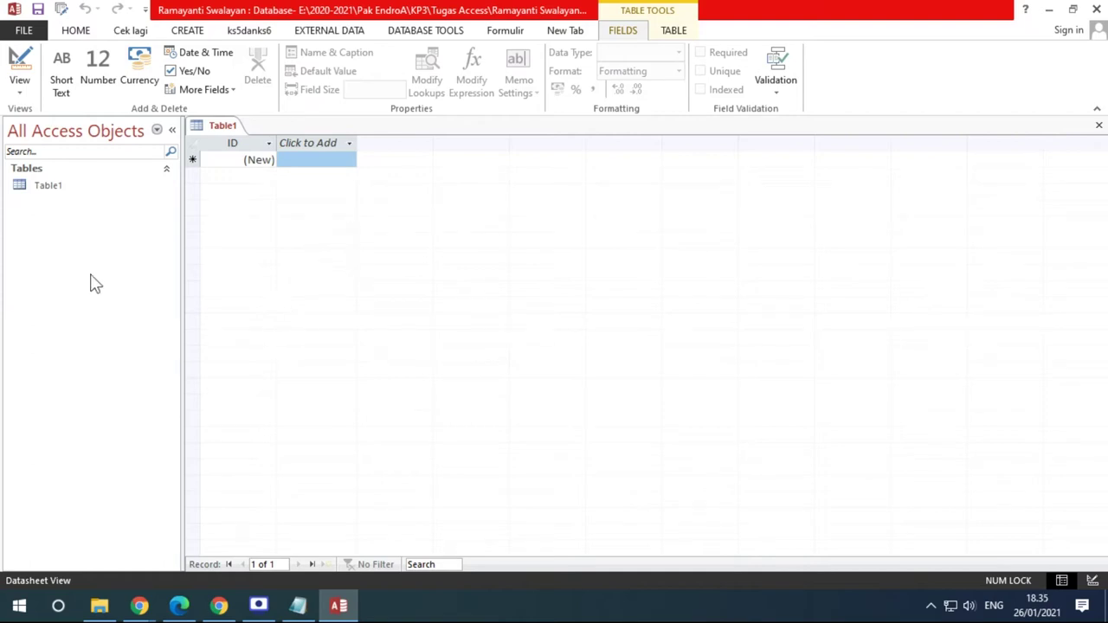
{"action": "left_click", "coordinate": [171, 130]}
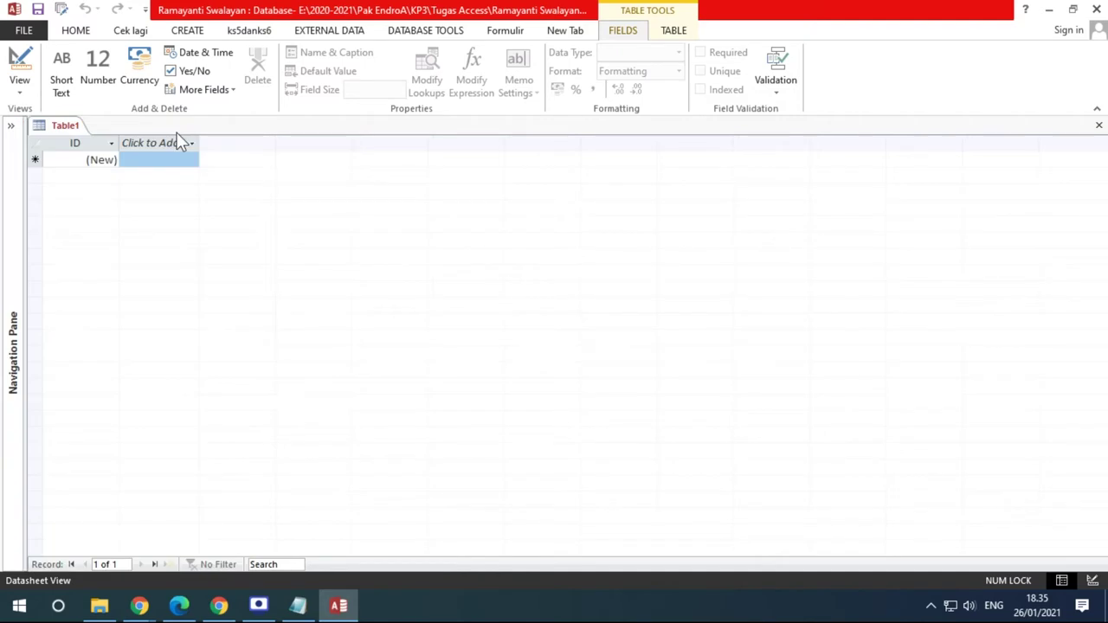
{"action": "left_click", "coordinate": [11, 126]}
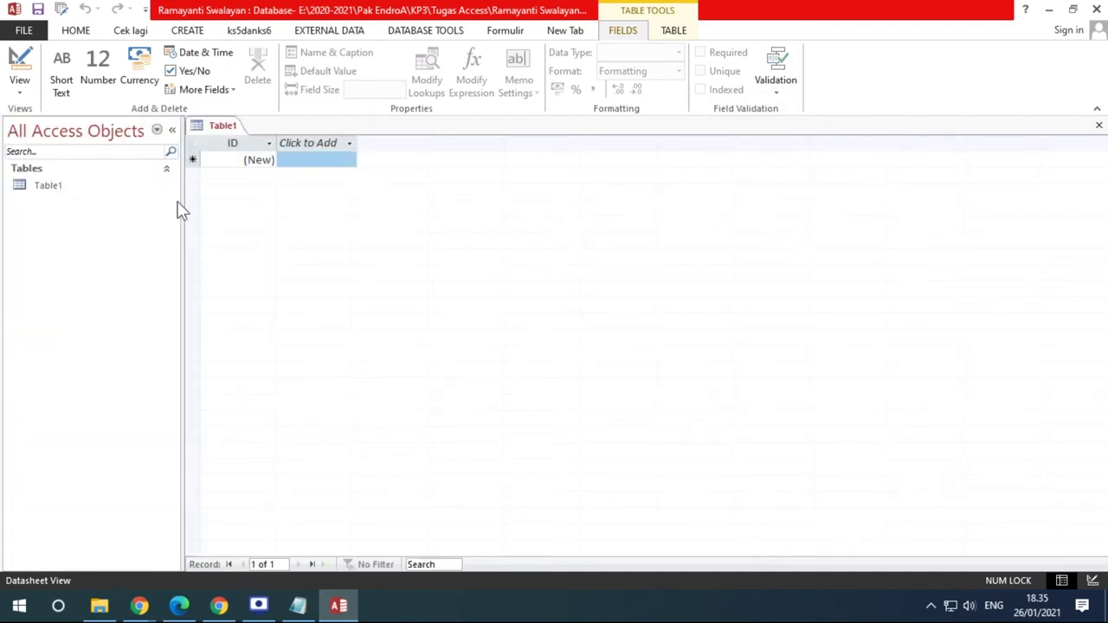
{"action": "left_click_drag", "start_coordinate": [184, 208], "coordinate": [198, 230]}
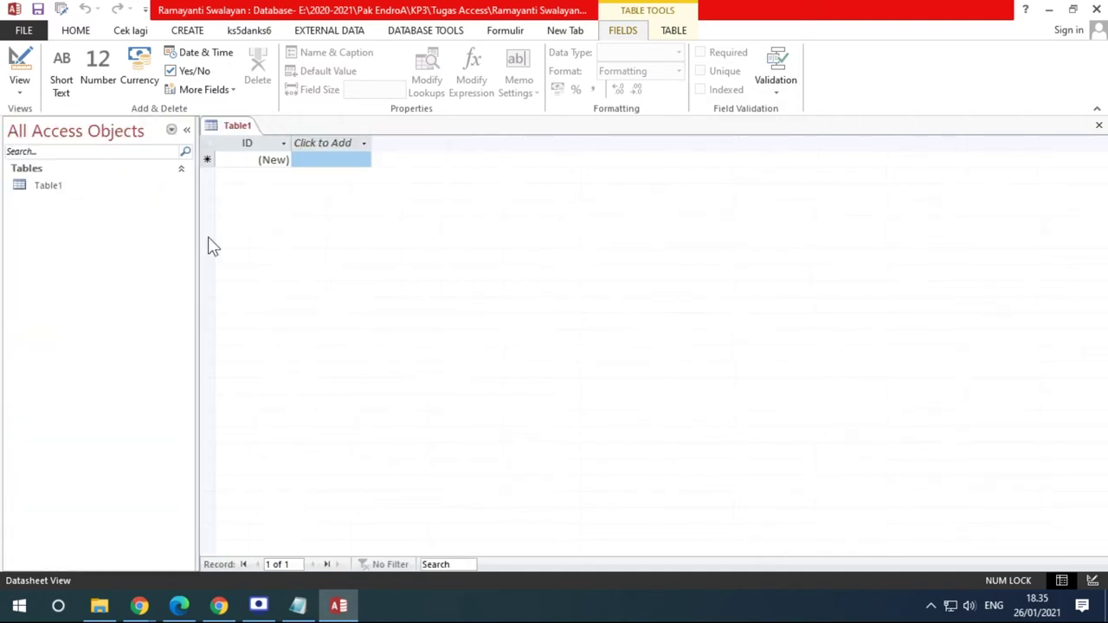
{"action": "left_click_drag", "start_coordinate": [197, 182], "coordinate": [222, 188]}
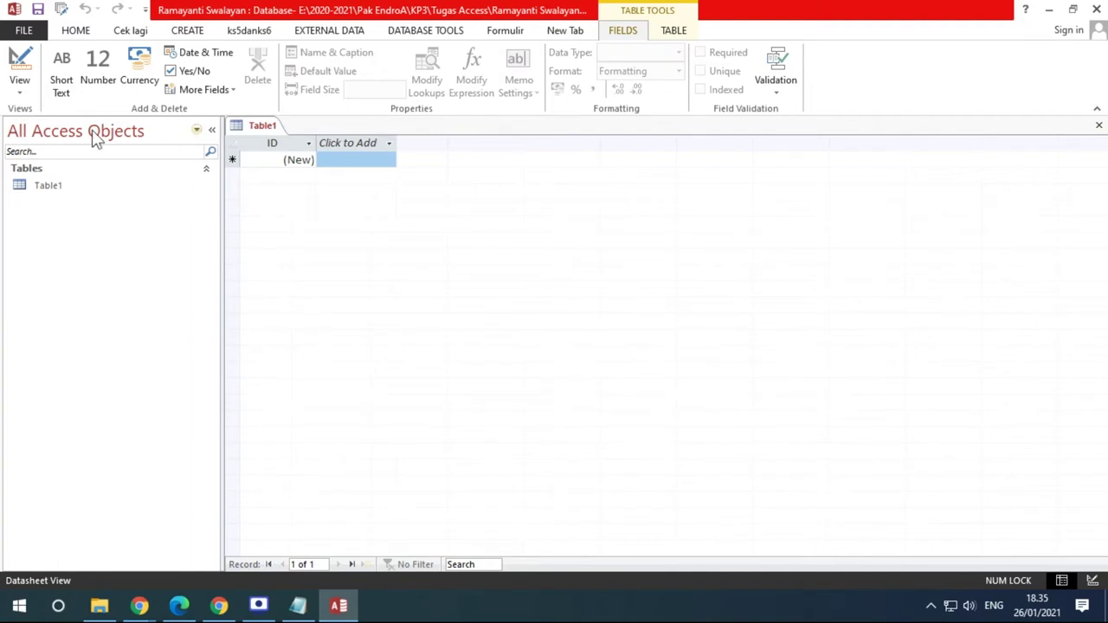
{"action": "left_click", "coordinate": [41, 187]}
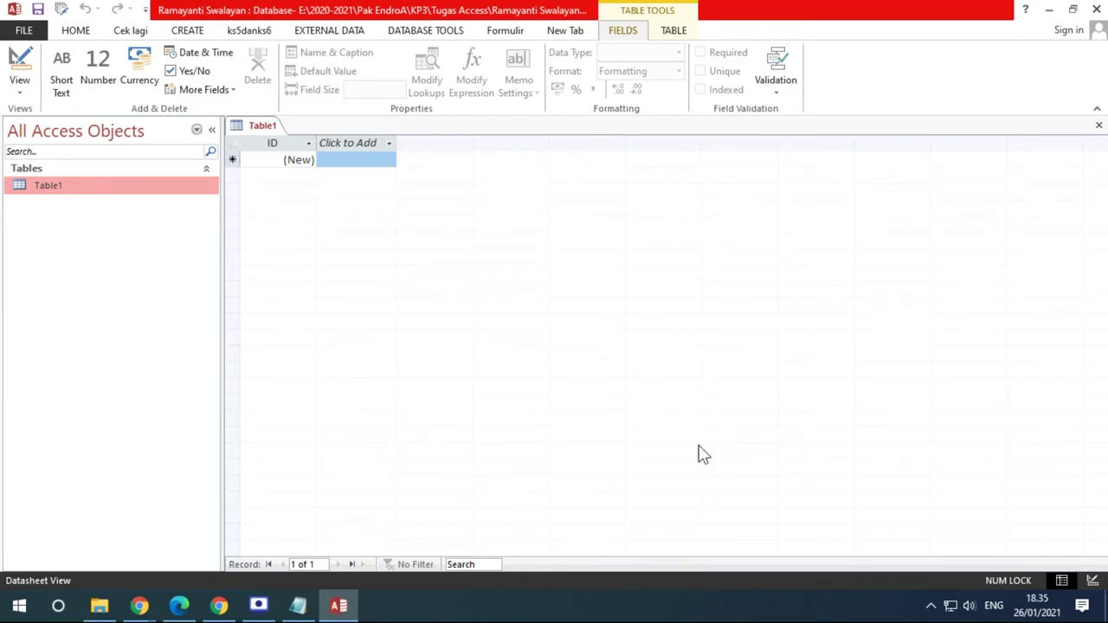
{"action": "left_click_drag", "start_coordinate": [222, 303], "coordinate": [181, 300]}
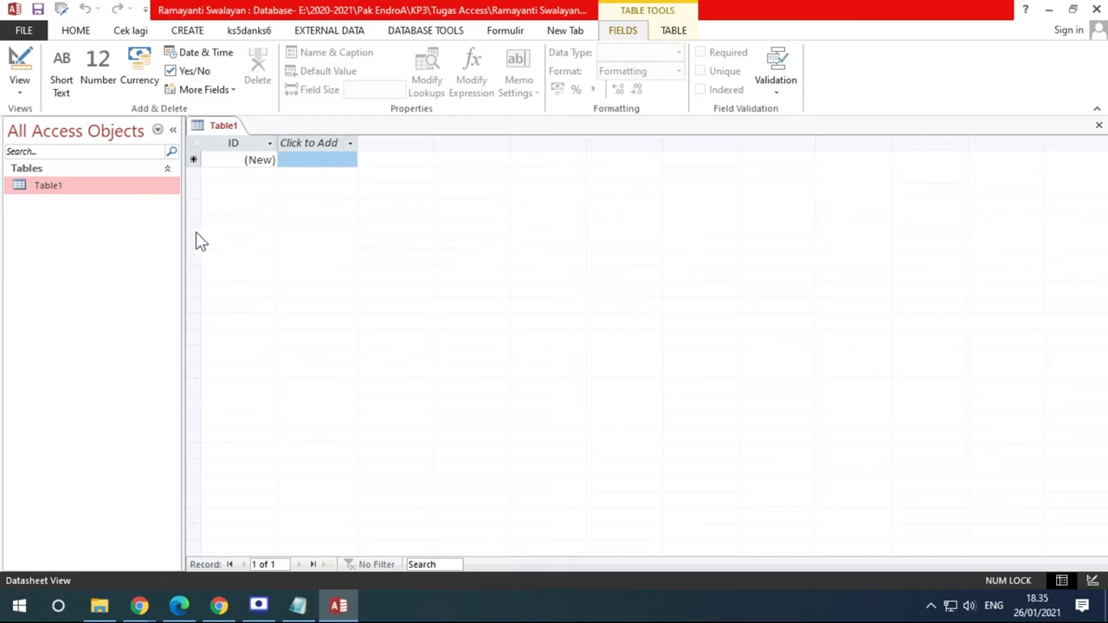
{"action": "left_click_drag", "start_coordinate": [184, 238], "coordinate": [205, 239]}
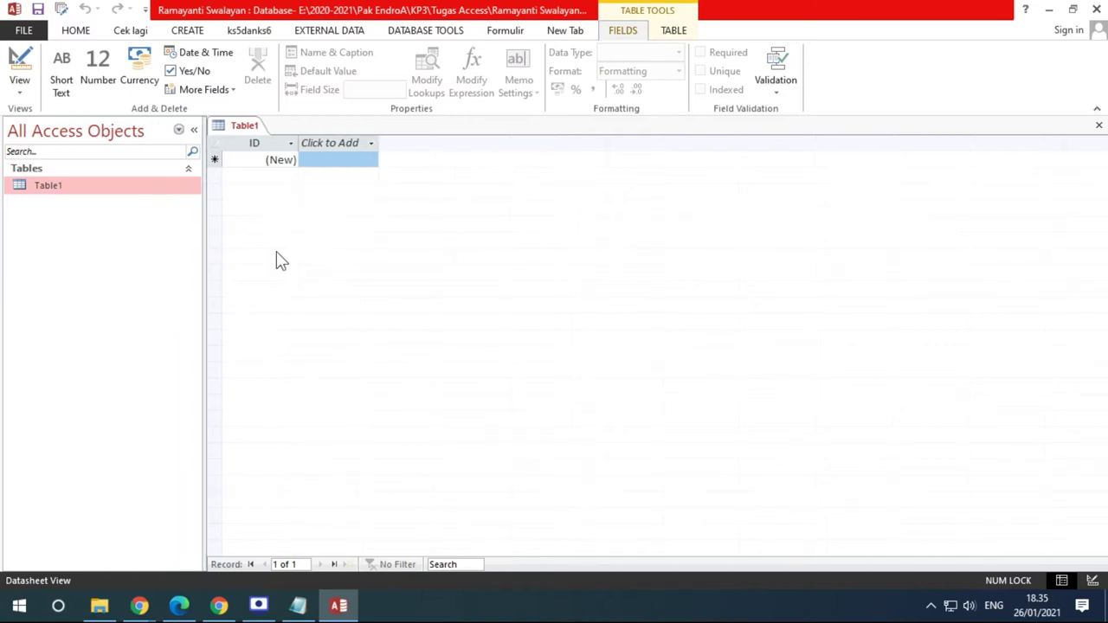
{"action": "left_click", "coordinate": [179, 130]}
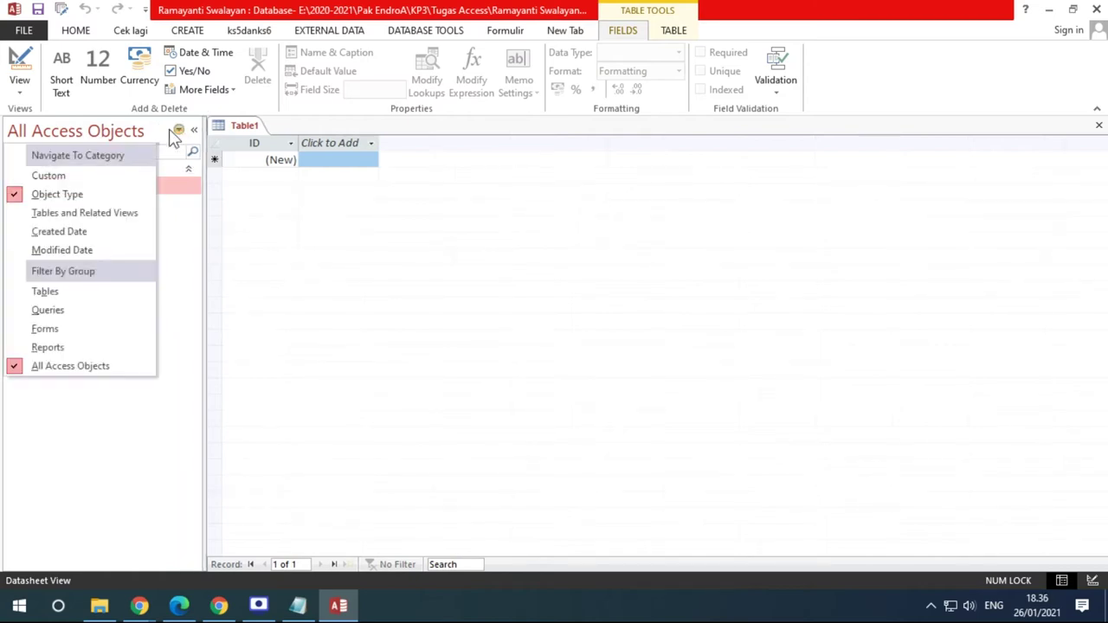
{"action": "left_click", "coordinate": [179, 131]}
{"action": "left_click", "coordinate": [180, 131]}
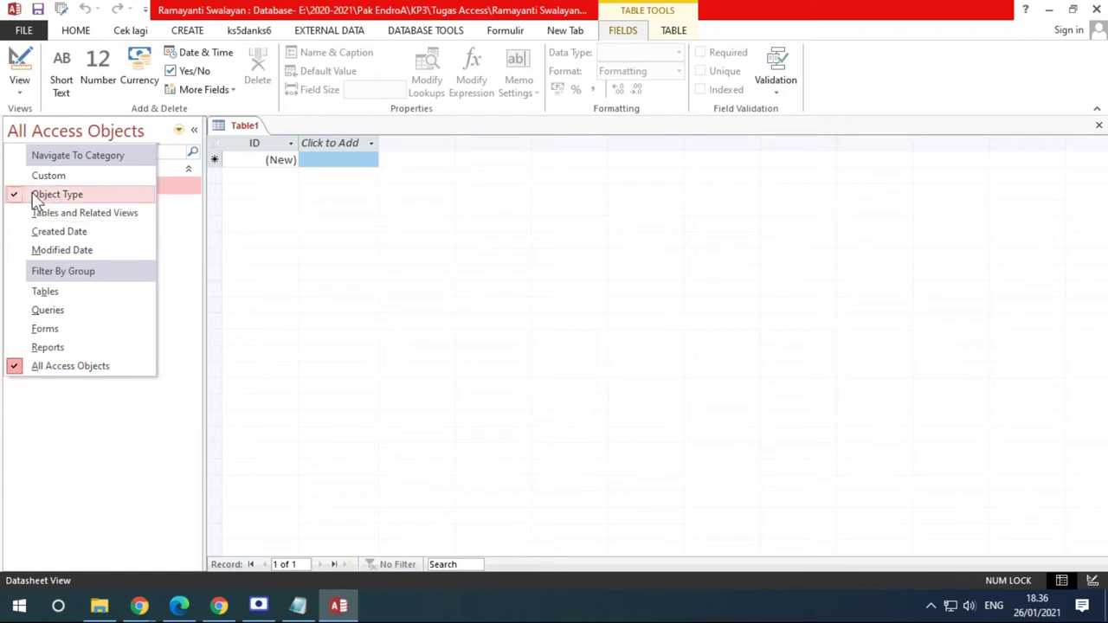
{"action": "left_click", "coordinate": [42, 292]}
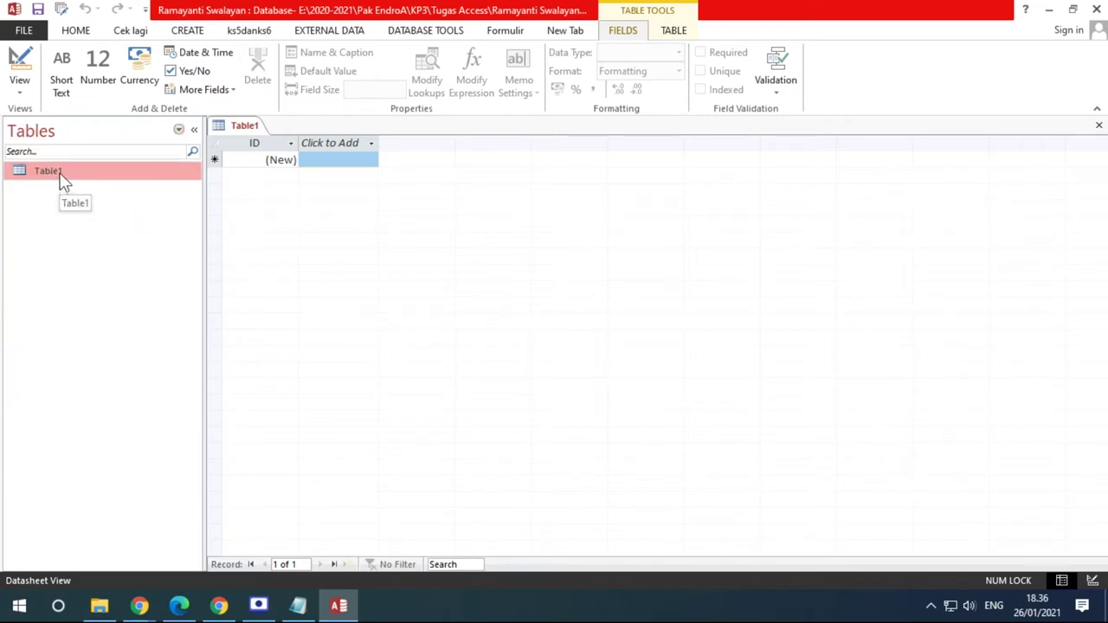
{"action": "left_click", "coordinate": [180, 130]}
{"action": "left_click", "coordinate": [58, 314]}
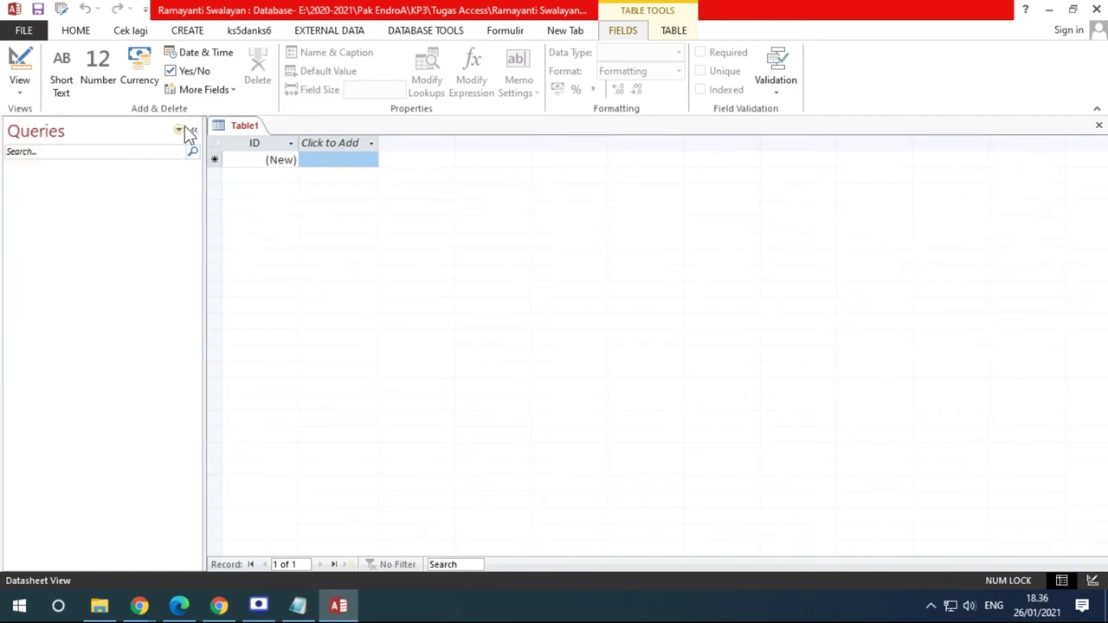
{"action": "left_click", "coordinate": [179, 130]}
{"action": "left_click", "coordinate": [45, 329]}
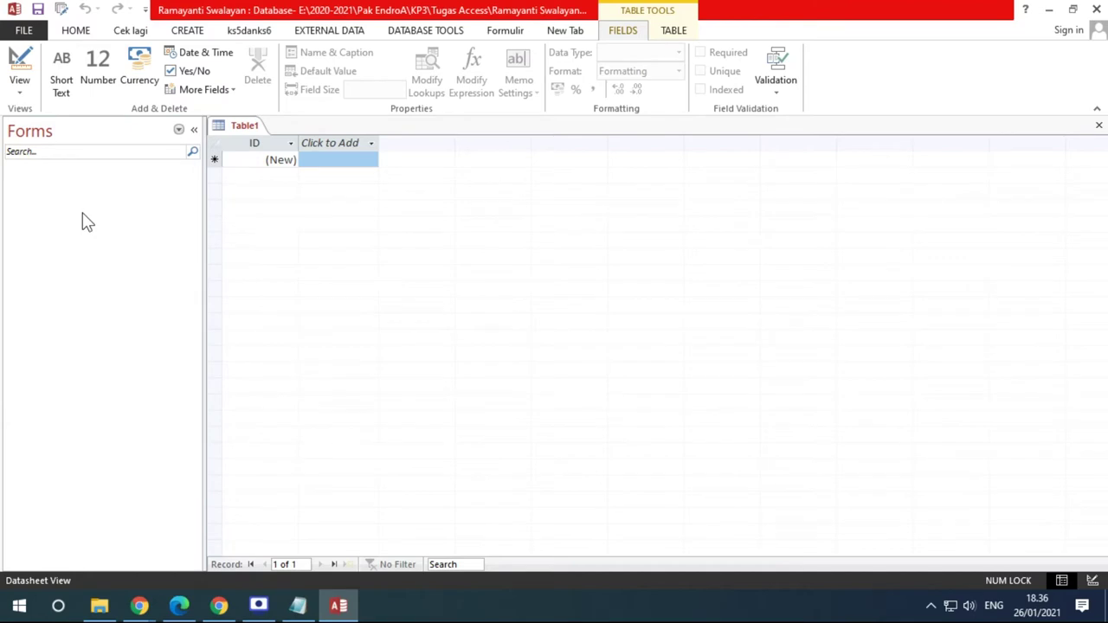
{"action": "left_click", "coordinate": [179, 129]}
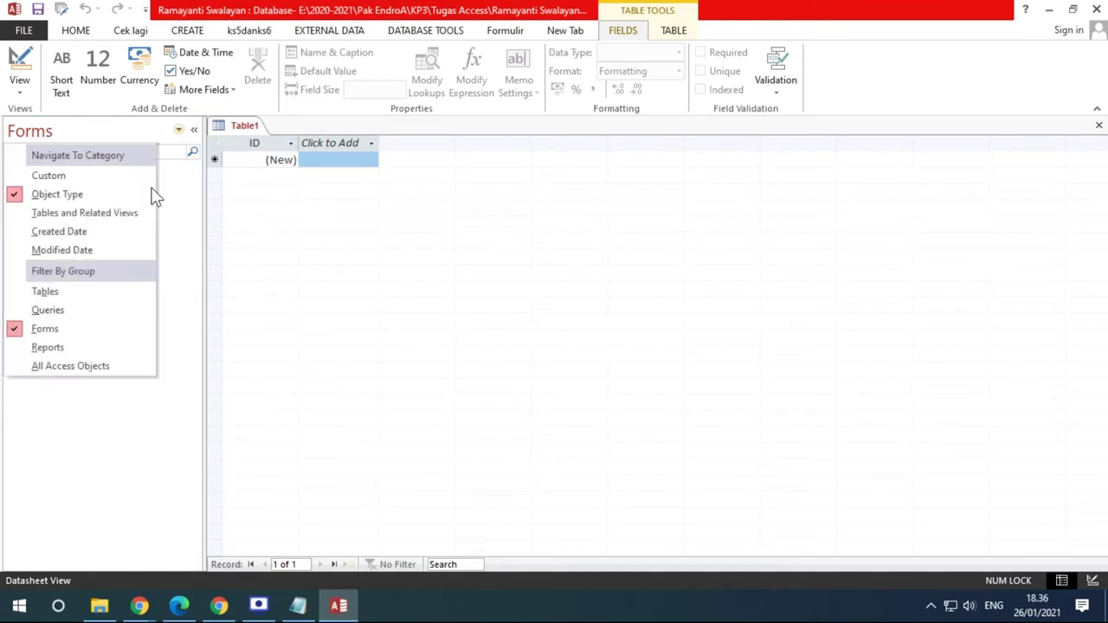
{"action": "left_click", "coordinate": [68, 367]}
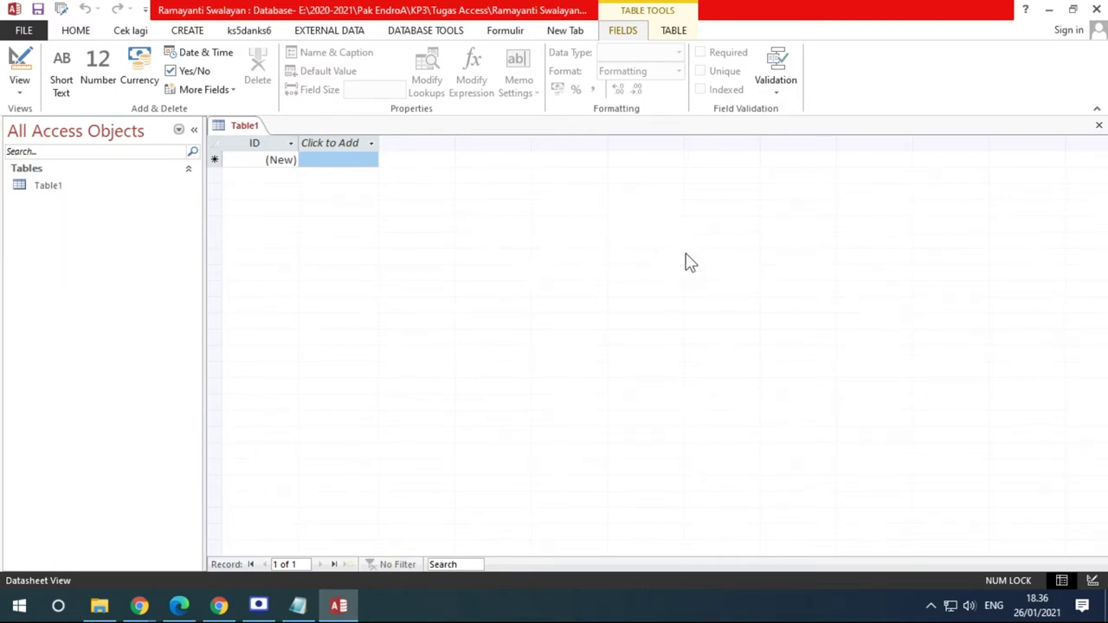
{"action": "left_click", "coordinate": [195, 135]}
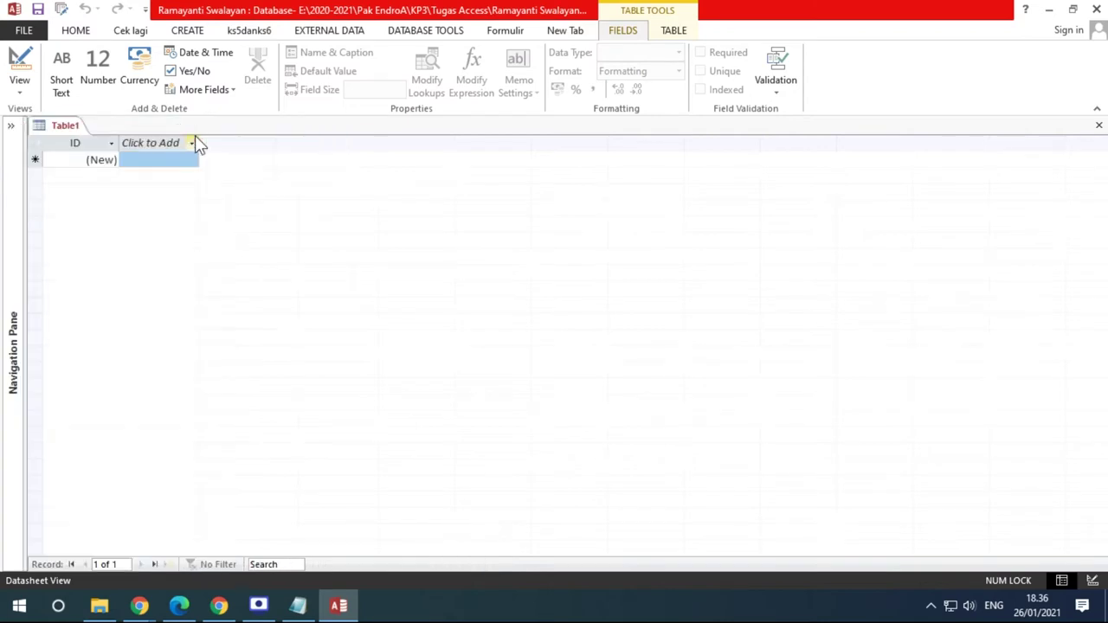
{"action": "left_click", "coordinate": [11, 130]}
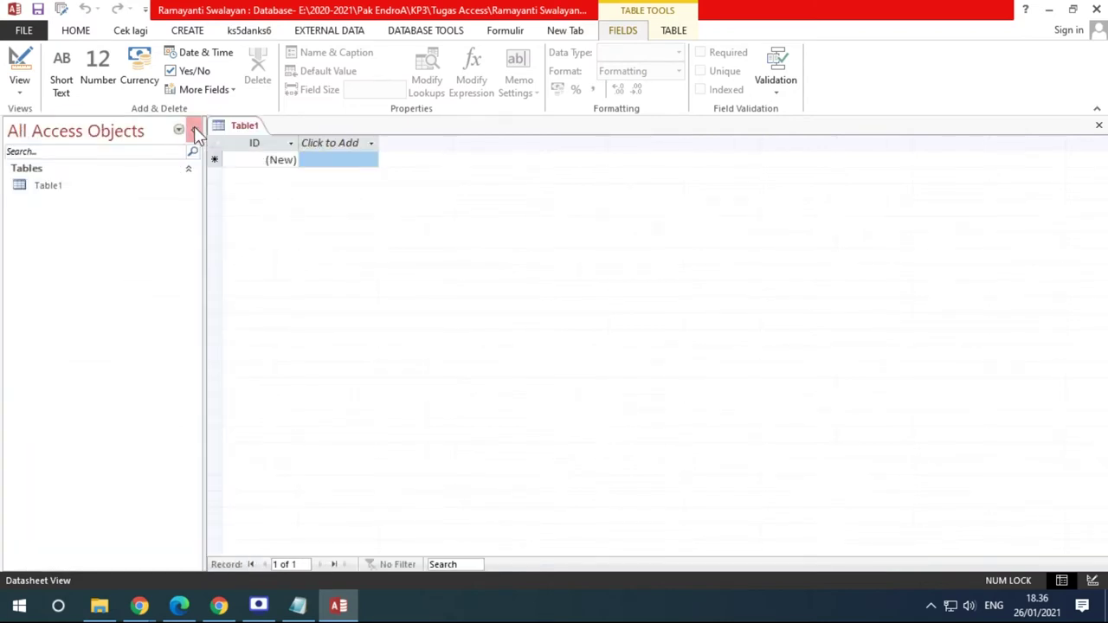
{"action": "left_click", "coordinate": [194, 129]}
{"action": "left_click", "coordinate": [11, 128]}
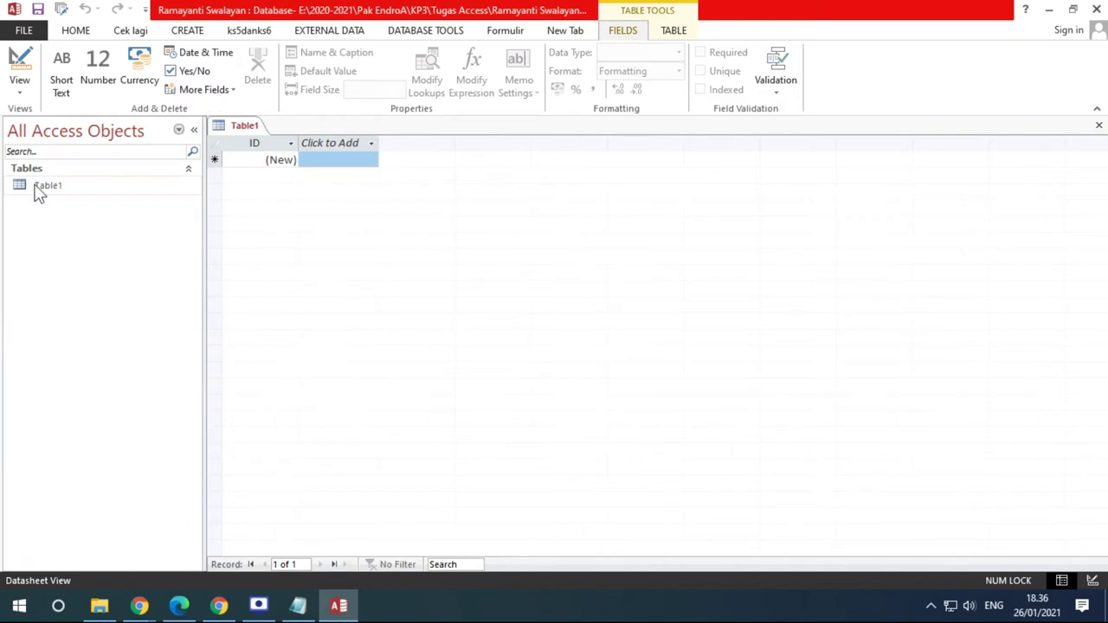
{"action": "left_click", "coordinate": [40, 187]}
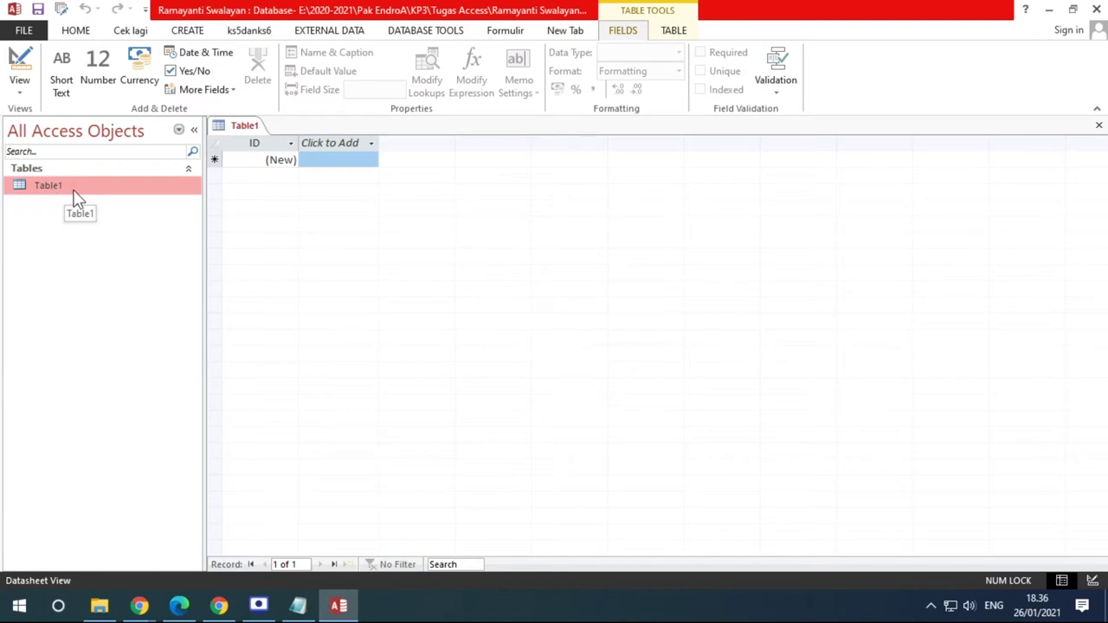
{"action": "left_click", "coordinate": [180, 605]}
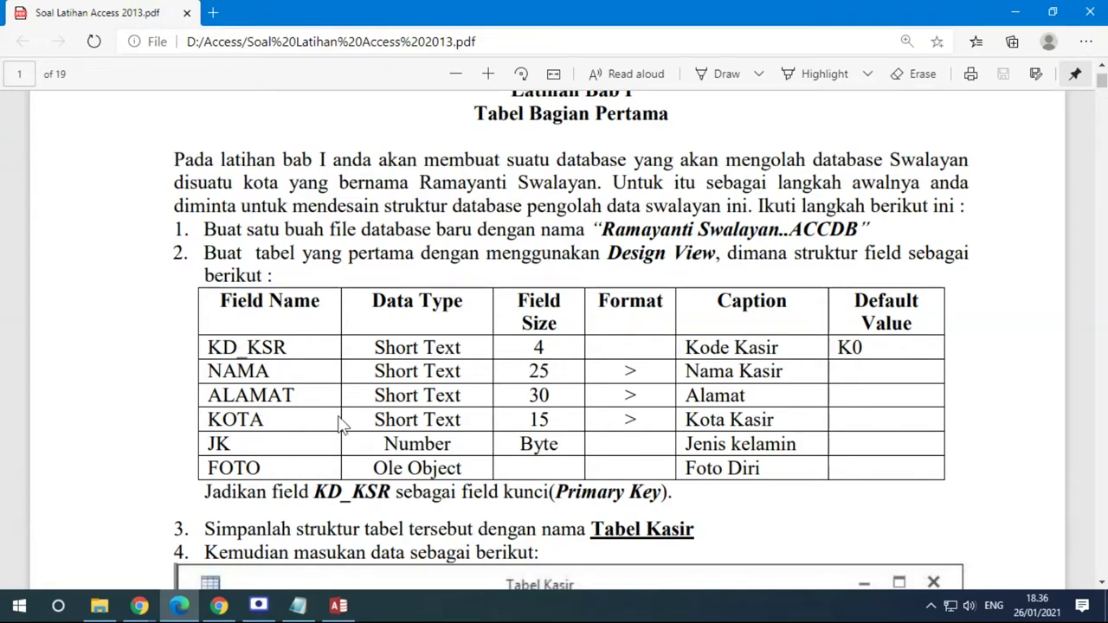
Switch between Access and the exercise PDF and highlight the Field Name heading
{"action": "left_click", "coordinate": [339, 605]}
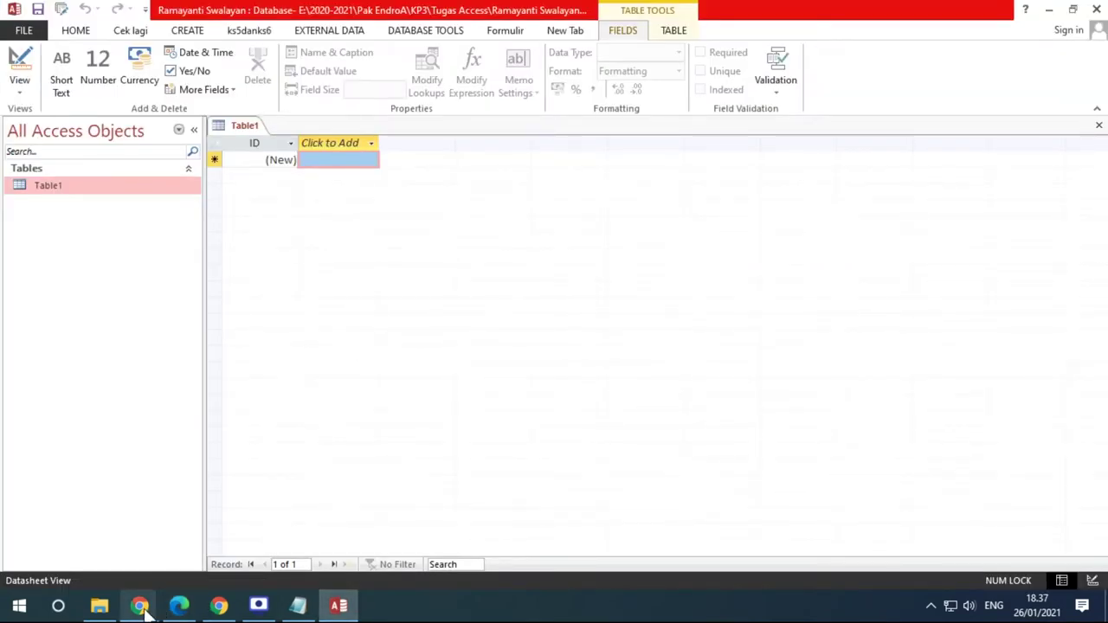
{"action": "left_click", "coordinate": [179, 605]}
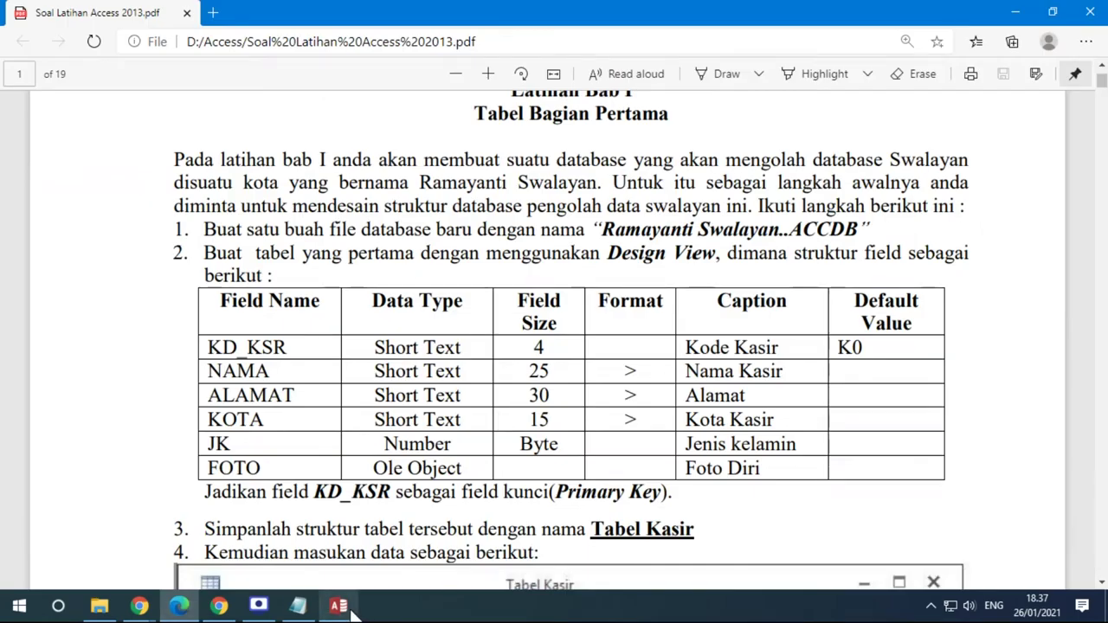
{"action": "left_click", "coordinate": [338, 606]}
{"action": "left_click", "coordinate": [182, 607]}
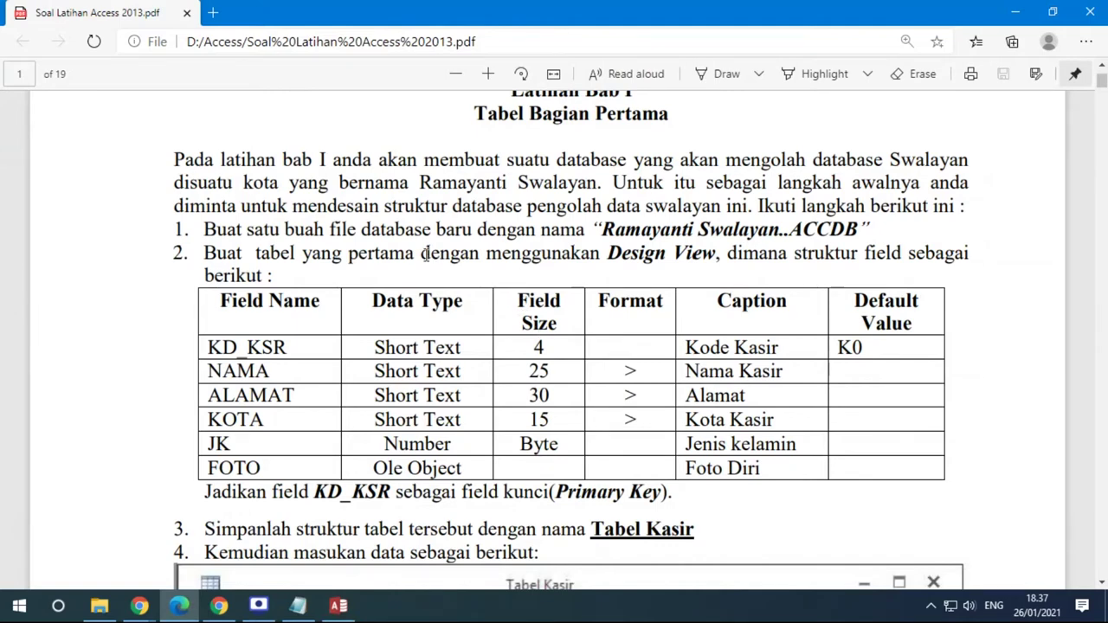
{"action": "scroll", "coordinate": [428, 252], "scroll_direction": "down", "scroll_amount": 1}
{"action": "left_click_drag", "start_coordinate": [222, 221], "coordinate": [321, 219]}
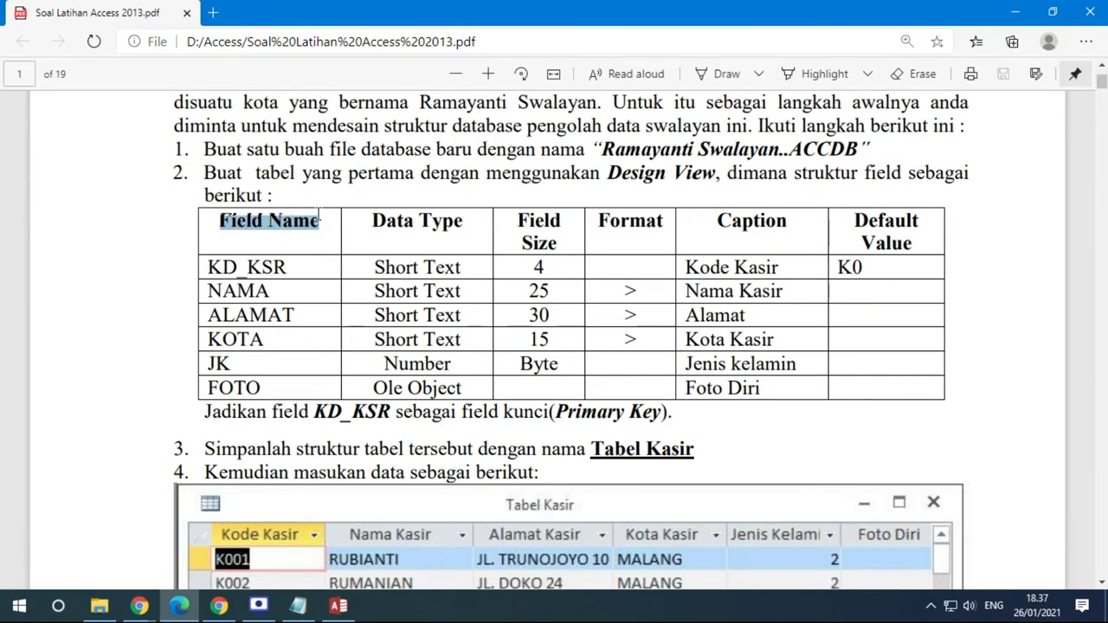
{"action": "scroll", "coordinate": [320, 219], "scroll_direction": "down", "scroll_amount": 2}
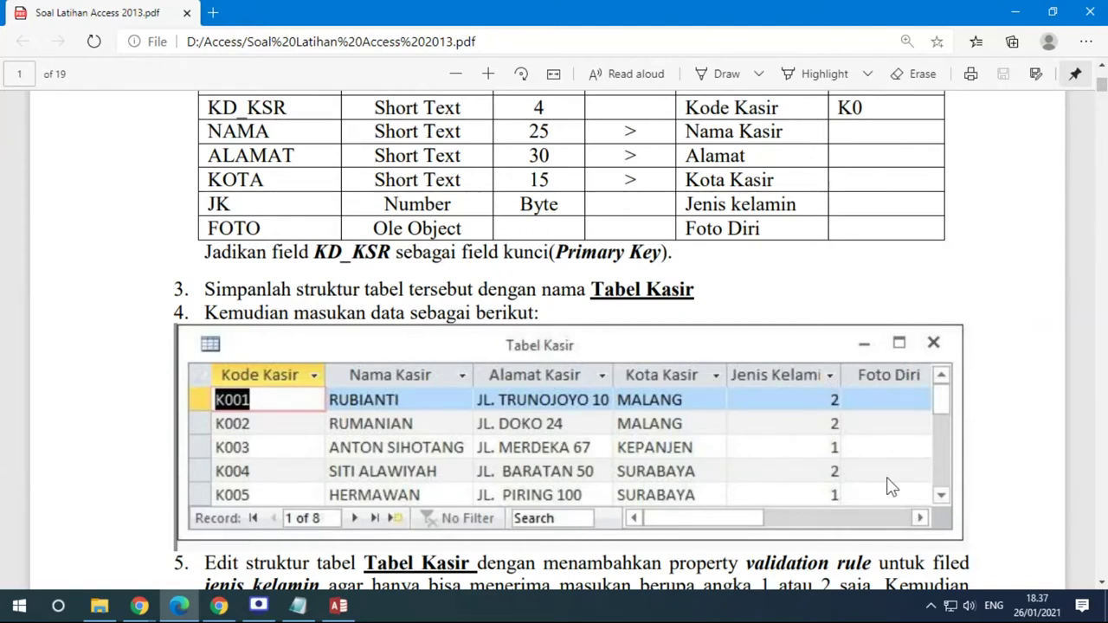
{"action": "scroll", "coordinate": [892, 487], "scroll_direction": "up", "scroll_amount": 2}
Highlight the field names KD_KSR, NAMA, ALAMAT and KOTA in the PDF, then return to Access
{"action": "left_click_drag", "start_coordinate": [208, 267], "coordinate": [291, 266]}
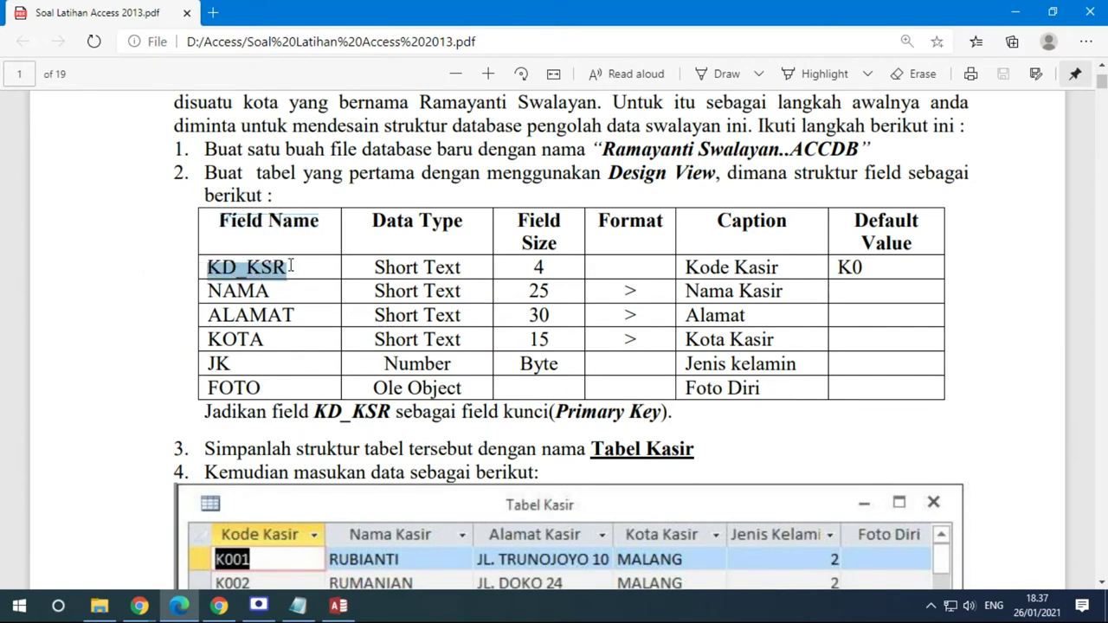
{"action": "left_click_drag", "start_coordinate": [208, 291], "coordinate": [273, 288]}
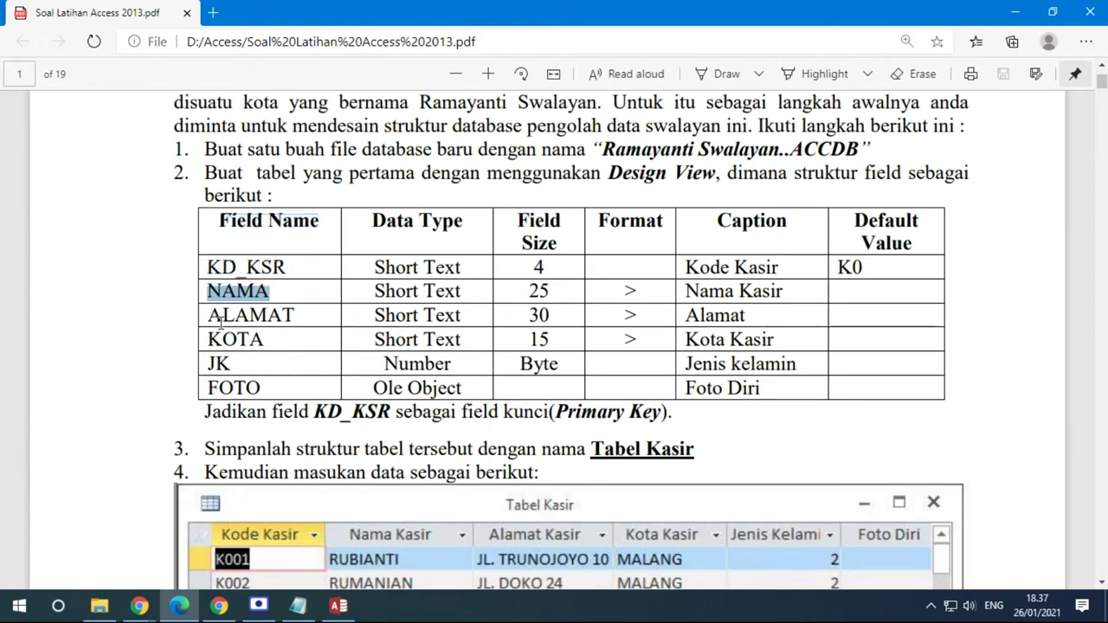
{"action": "left_click_drag", "start_coordinate": [211, 315], "coordinate": [295, 316]}
{"action": "left_click_drag", "start_coordinate": [212, 340], "coordinate": [272, 383]}
{"action": "scroll", "coordinate": [436, 384], "scroll_direction": "down", "scroll_amount": 1}
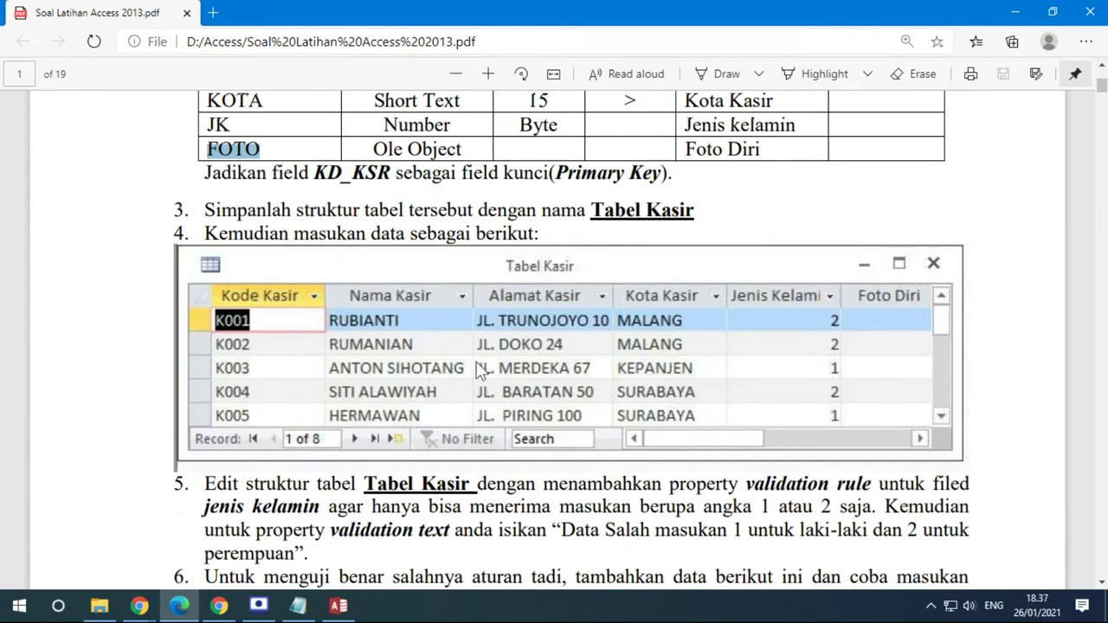
{"action": "scroll", "coordinate": [430, 343], "scroll_direction": "up", "scroll_amount": 4}
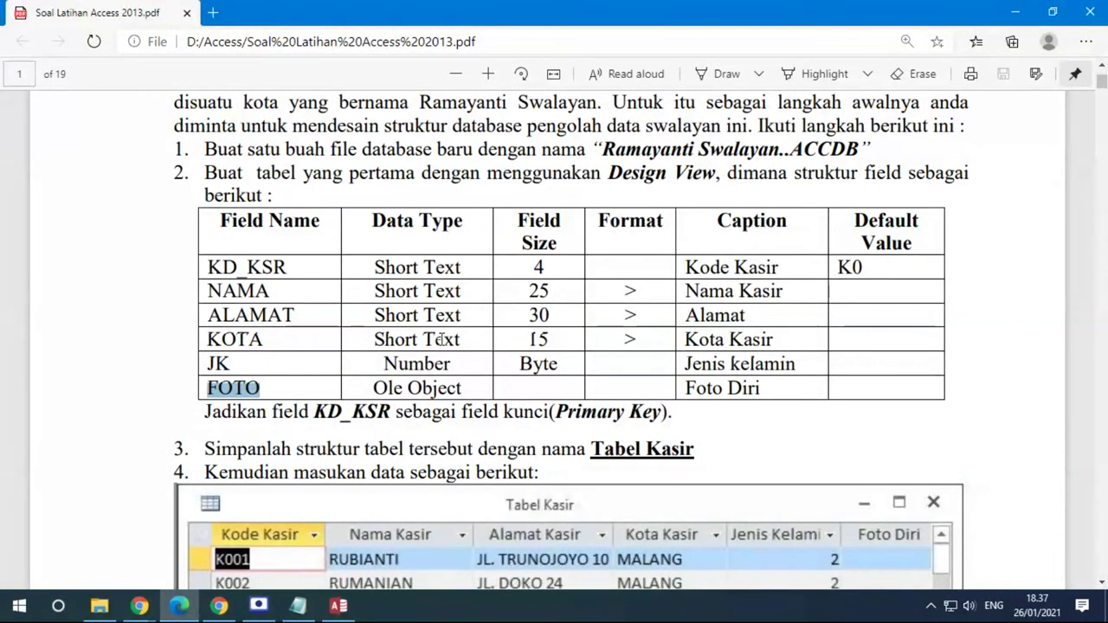
{"action": "scroll", "coordinate": [443, 338], "scroll_direction": "down", "scroll_amount": 3}
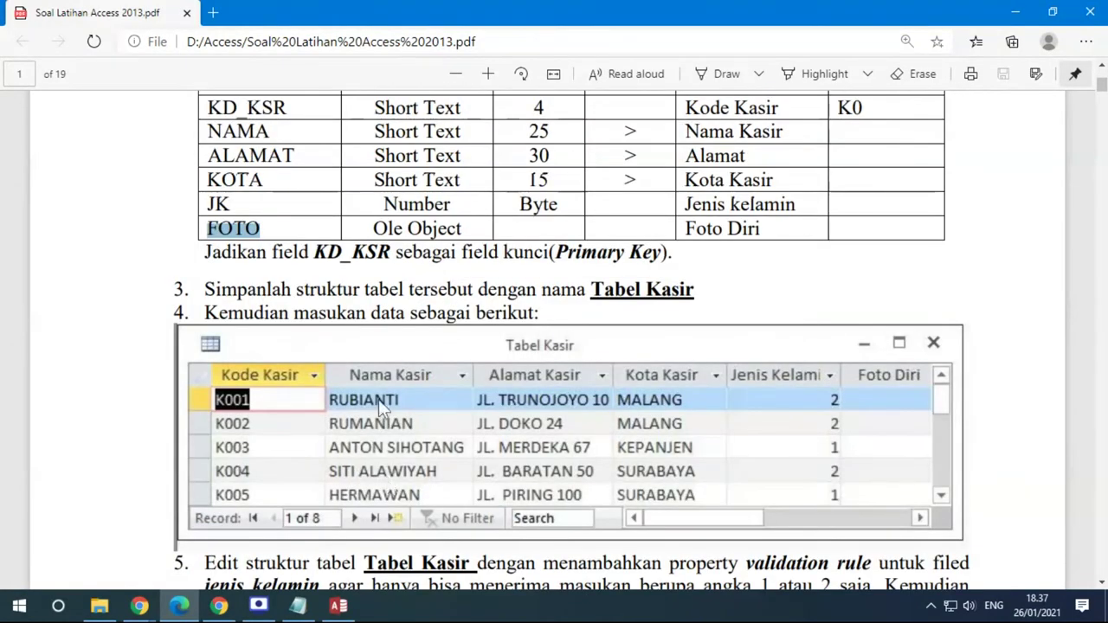
{"action": "scroll", "coordinate": [432, 450], "scroll_direction": "up", "scroll_amount": 5}
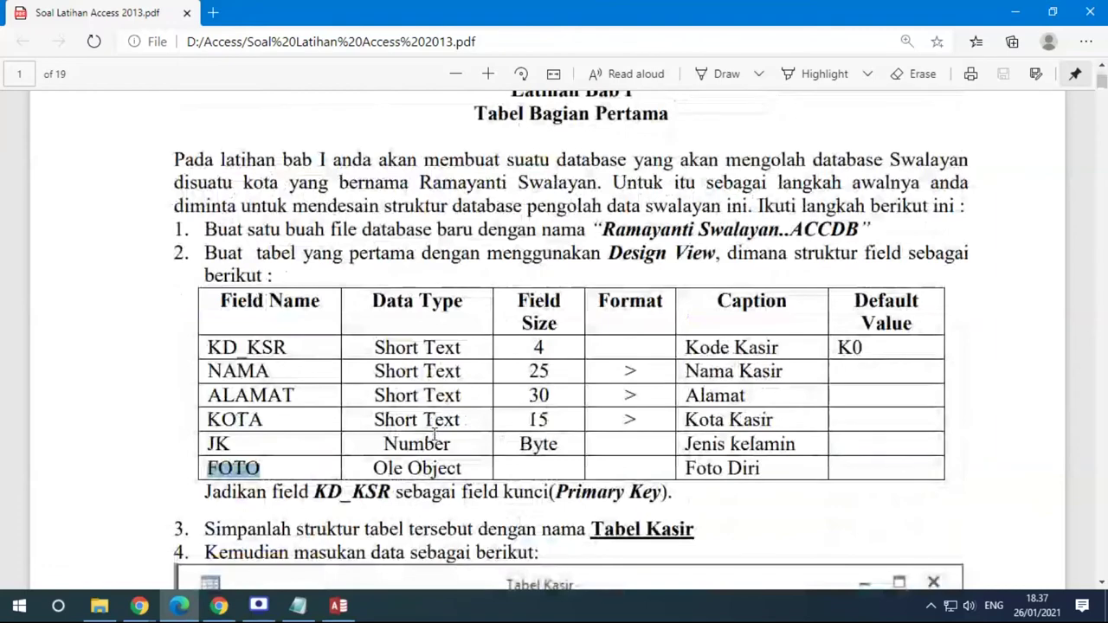
{"action": "scroll", "coordinate": [434, 438], "scroll_direction": "down", "scroll_amount": 2}
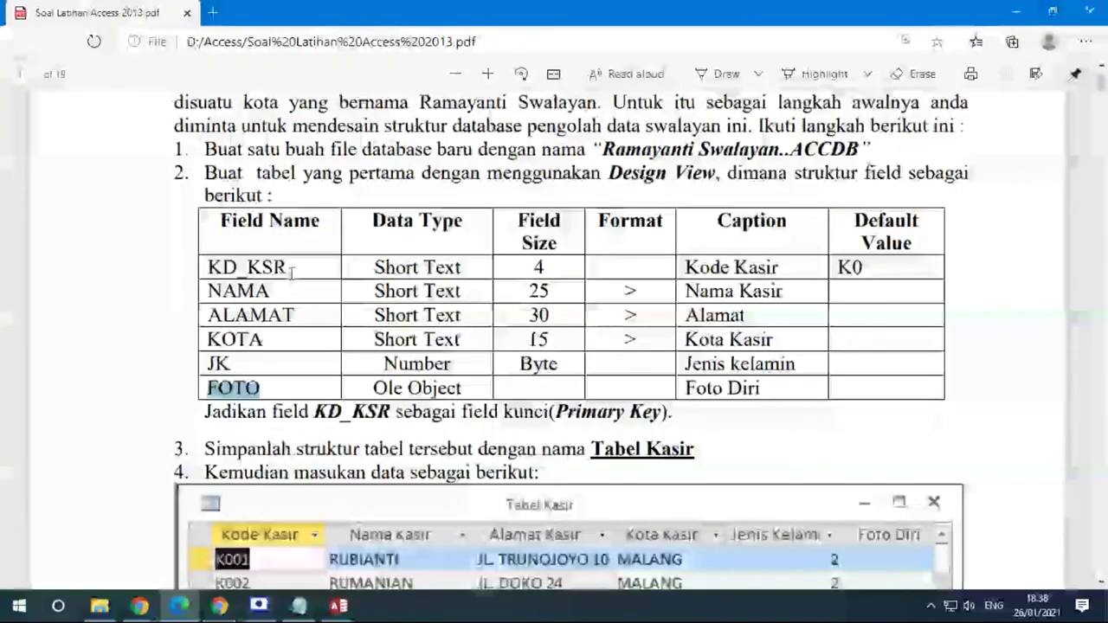
{"action": "left_click_drag", "start_coordinate": [296, 271], "coordinate": [209, 270]}
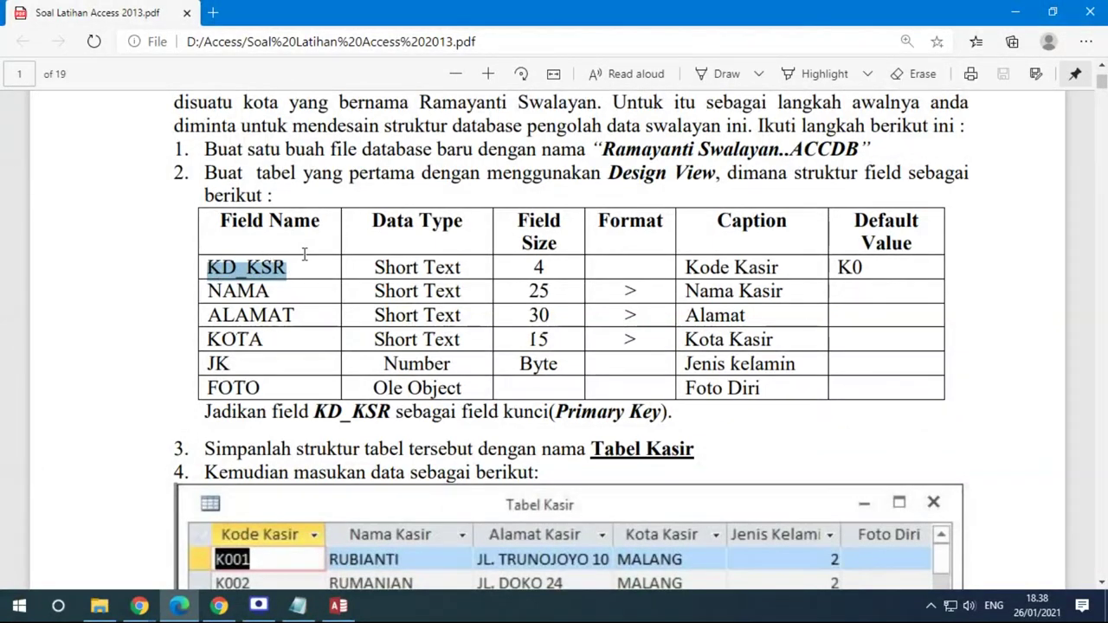
{"action": "left_click", "coordinate": [339, 605]}
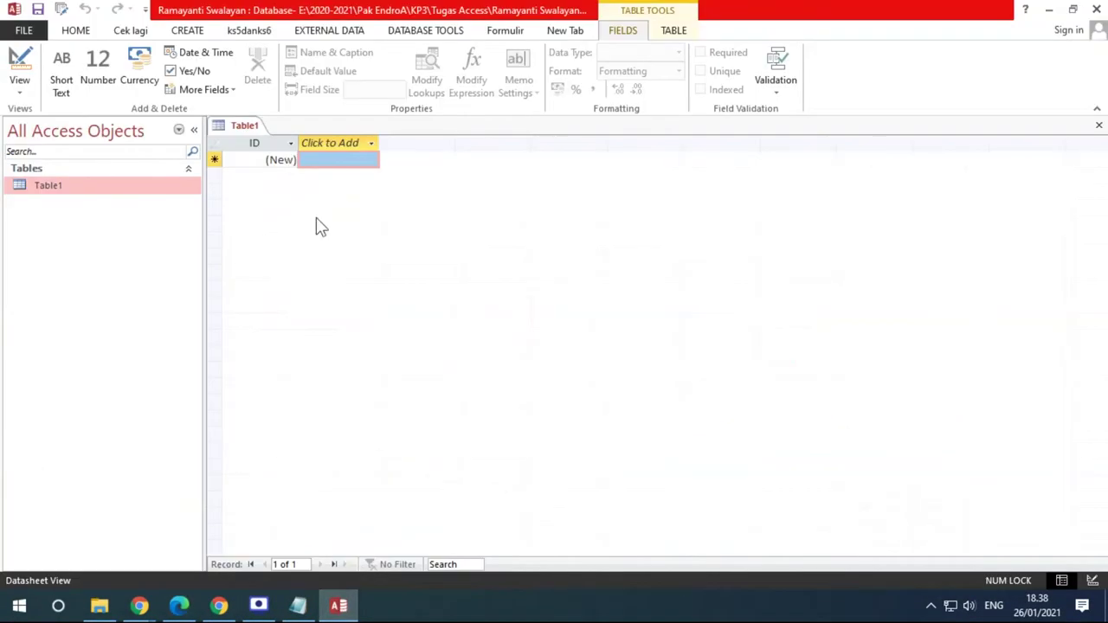
Rename the ID column to KD_KSR in capitals, checking the name in the PDF
{"action": "double_click", "coordinate": [258, 143]}
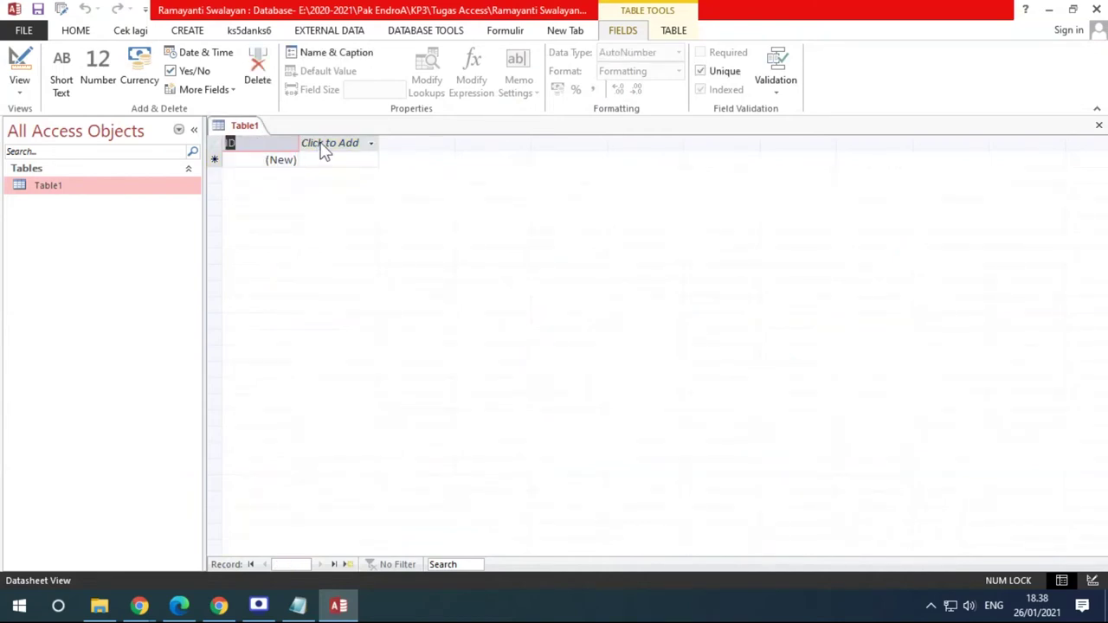
{"action": "left_click", "coordinate": [322, 144]}
{"action": "left_click", "coordinate": [322, 143]}
{"action": "left_click", "coordinate": [257, 144]}
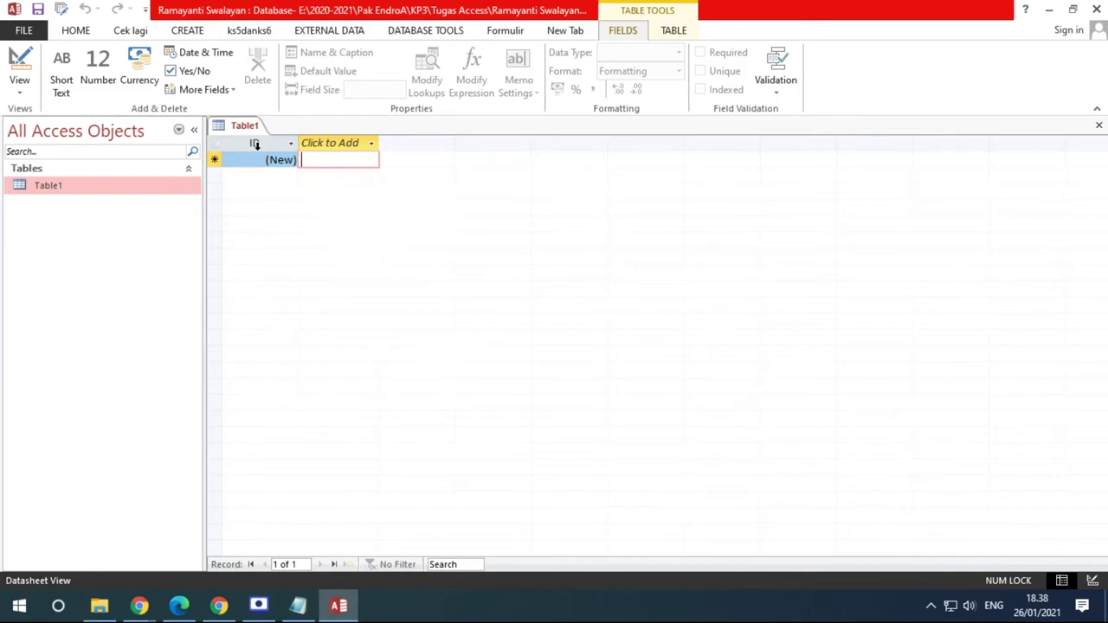
{"action": "double_click", "coordinate": [256, 144]}
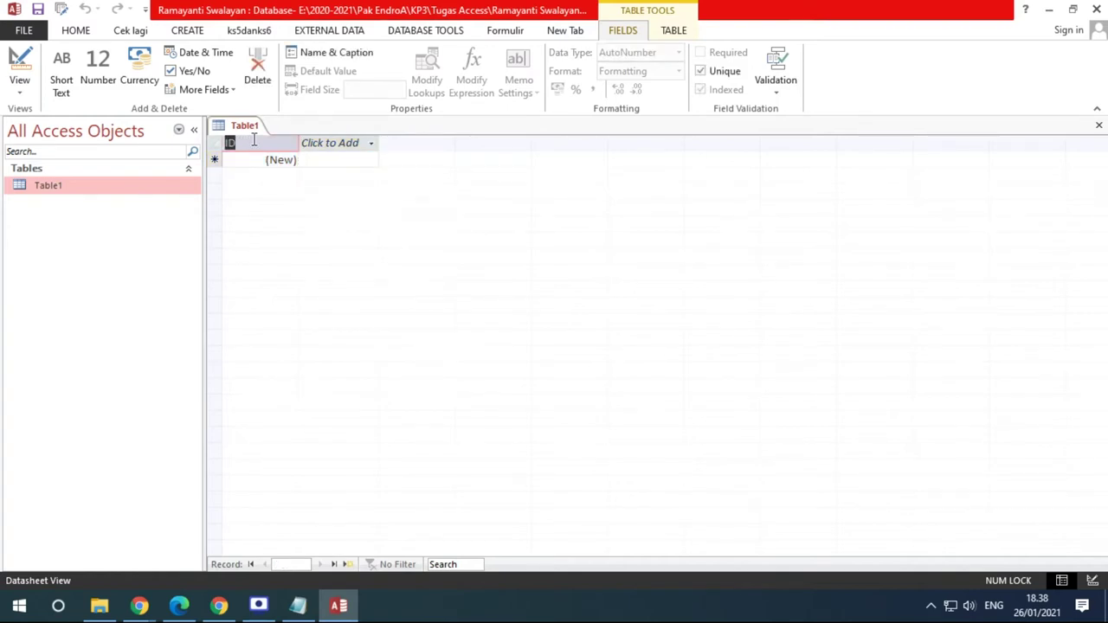
{"action": "key", "text": "Caps_Lock"}
{"action": "type", "text": "KD_KSR"}
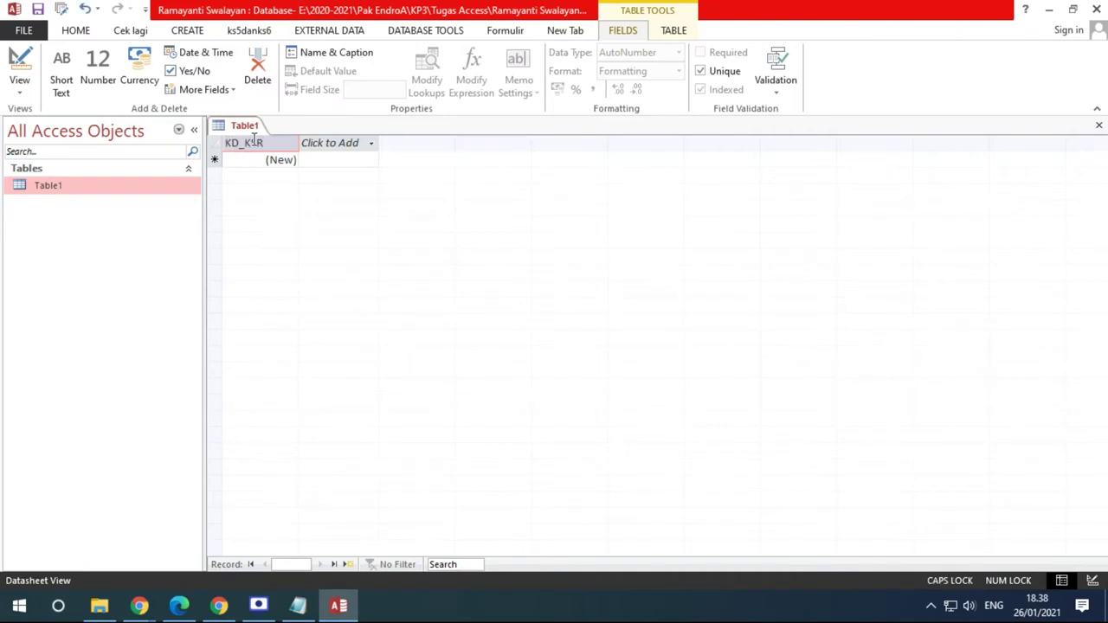
{"action": "left_click", "coordinate": [182, 606]}
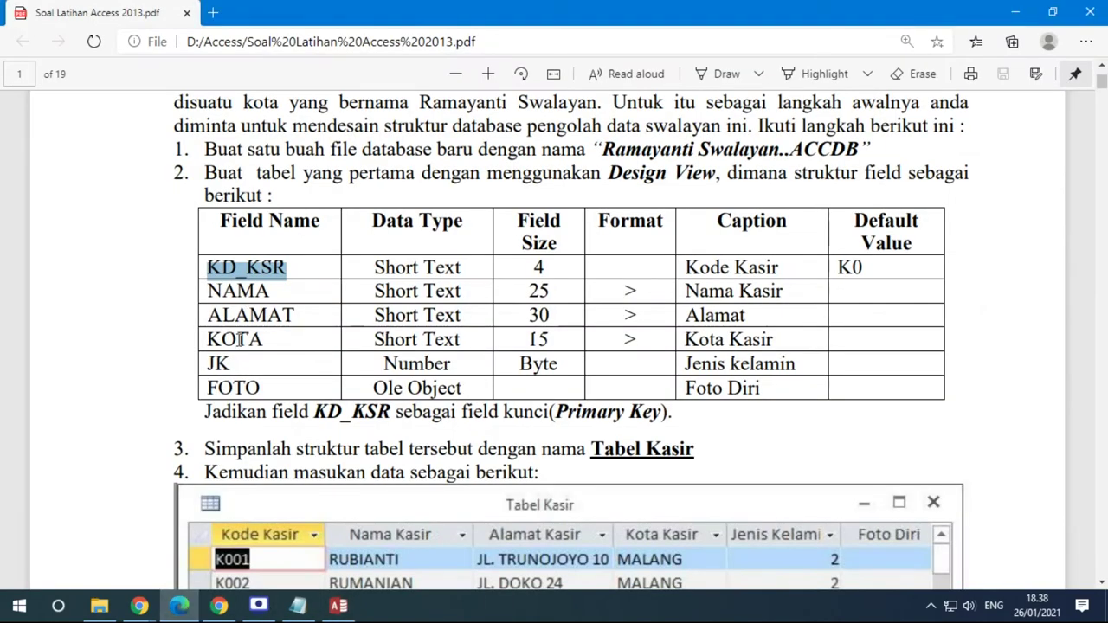
{"action": "left_click", "coordinate": [338, 606]}
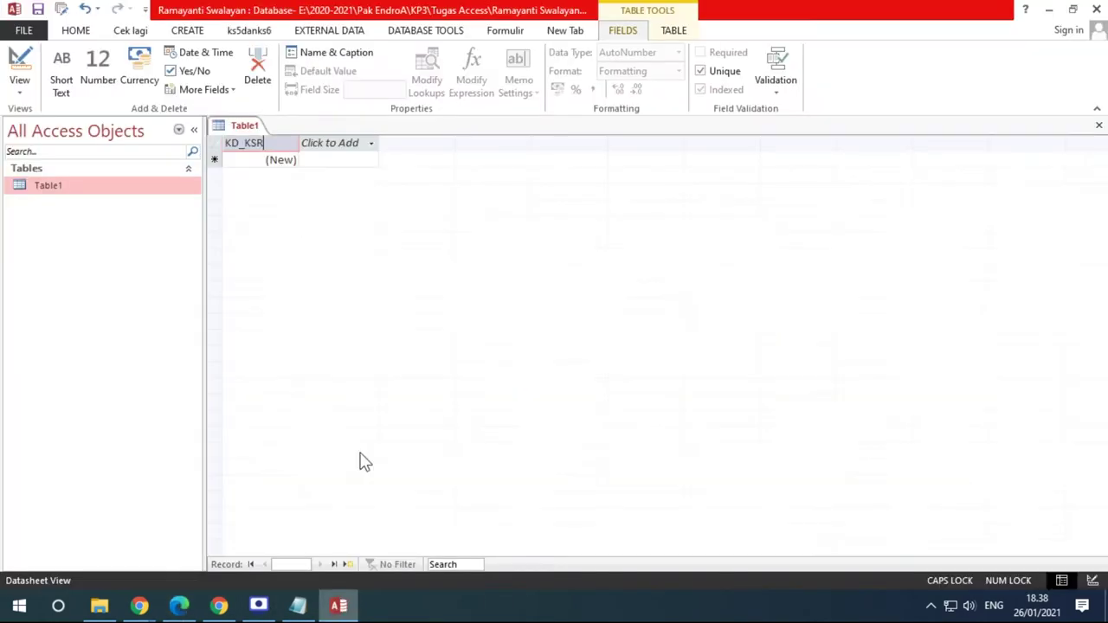
Open and close the new-field data type list and the KD_KSR sort options
{"action": "left_click", "coordinate": [324, 148]}
{"action": "left_click", "coordinate": [324, 145]}
{"action": "left_click", "coordinate": [328, 143]}
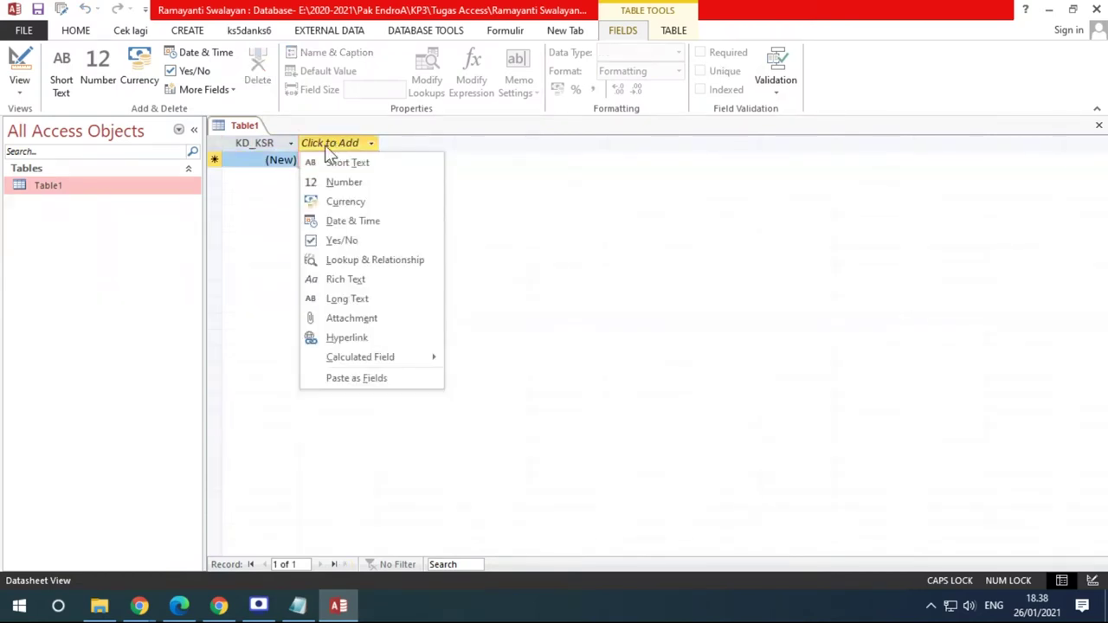
{"action": "left_click", "coordinate": [292, 145]}
{"action": "left_click", "coordinate": [291, 143]}
{"action": "left_click", "coordinate": [326, 154]}
{"action": "left_click", "coordinate": [325, 151]}
Confirm in the PDF that the next field, NAMA, is Short Text
{"action": "left_click", "coordinate": [182, 606]}
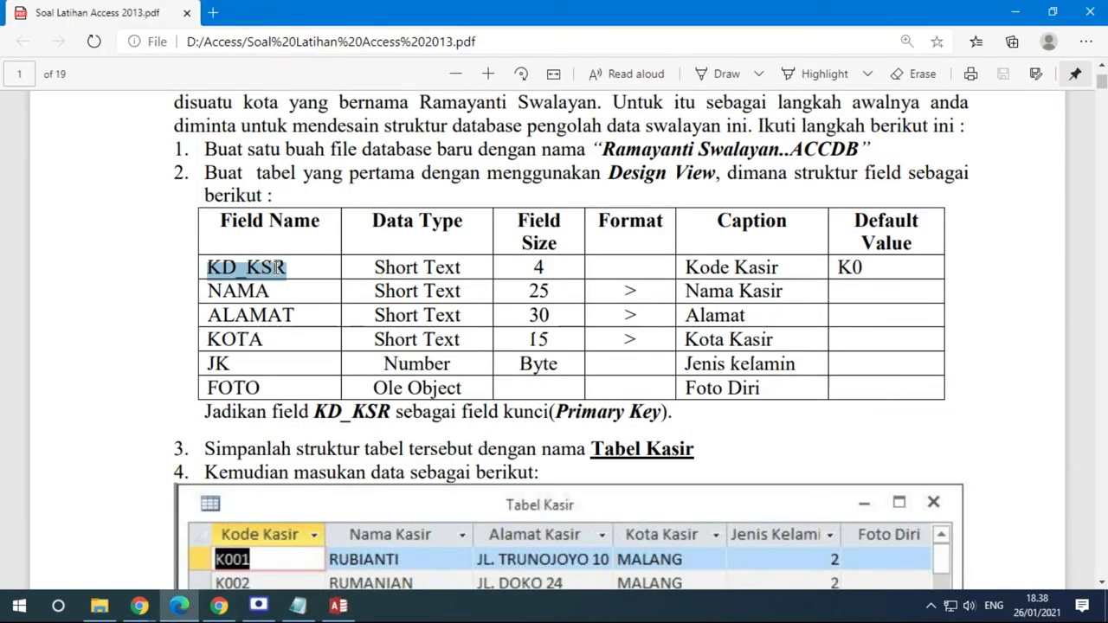
{"action": "left_click_drag", "start_coordinate": [270, 292], "coordinate": [207, 293]}
{"action": "left_click_drag", "start_coordinate": [375, 291], "coordinate": [459, 291]}
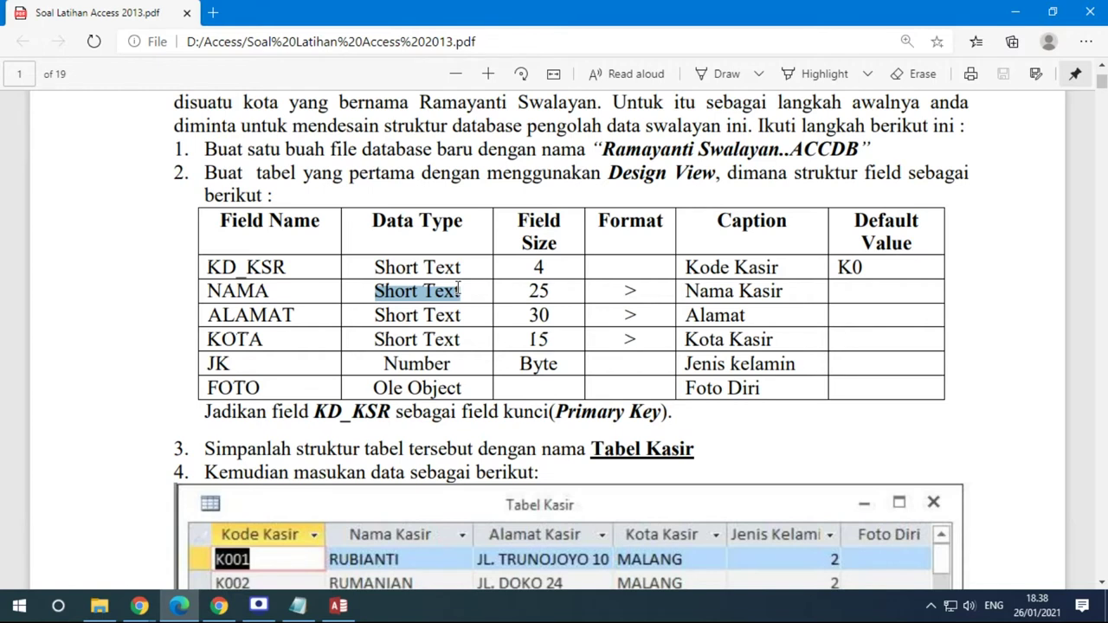
{"action": "left_click", "coordinate": [337, 606]}
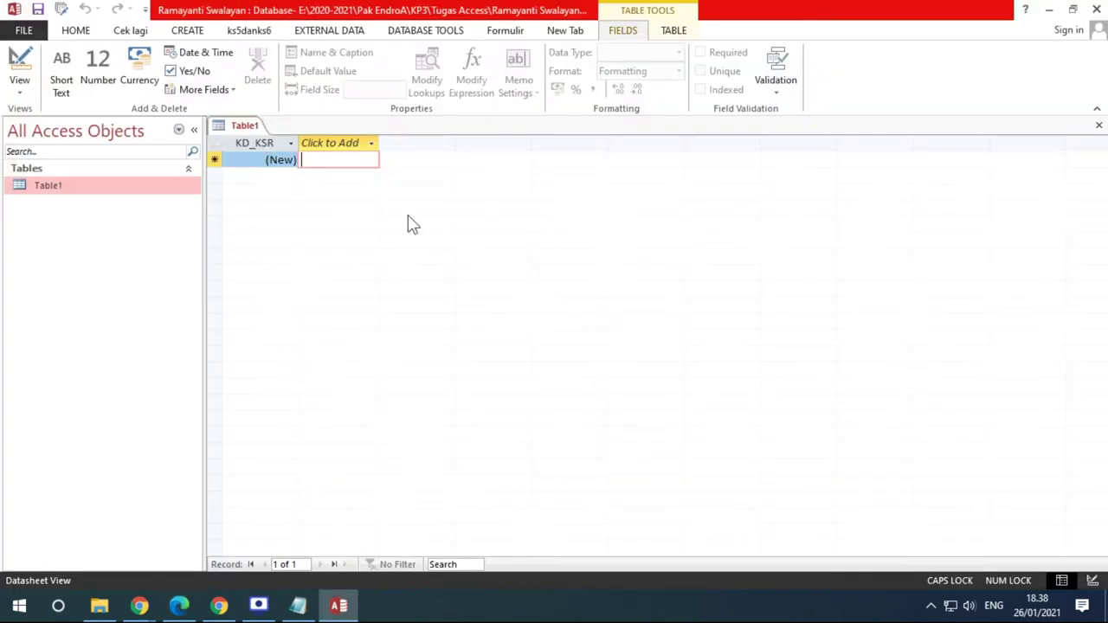
{"action": "left_click", "coordinate": [373, 144]}
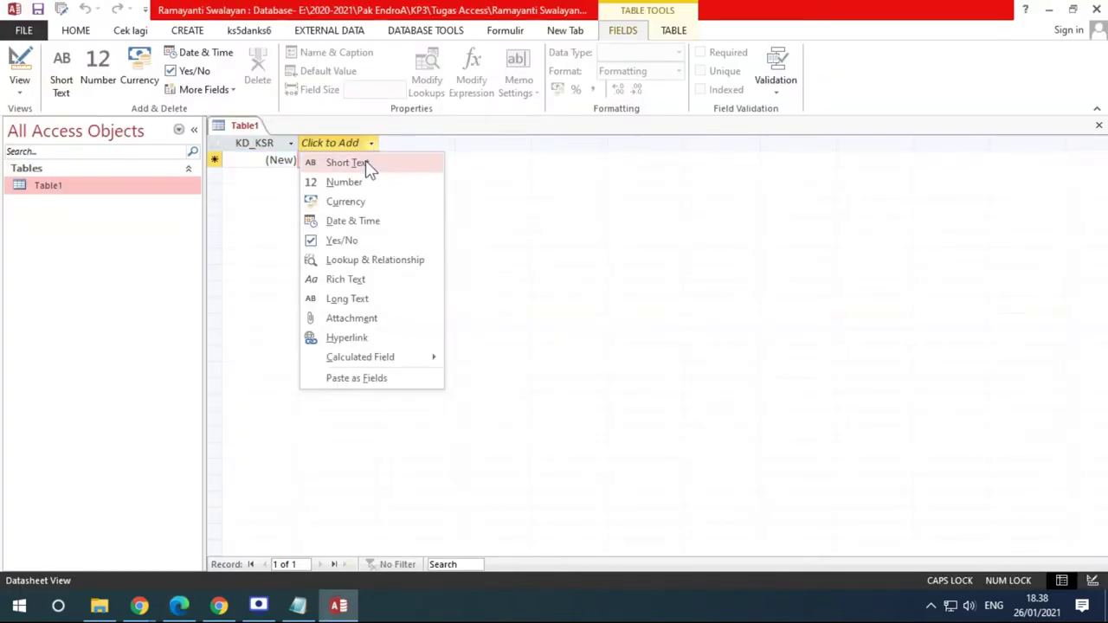
{"action": "left_click", "coordinate": [365, 162]}
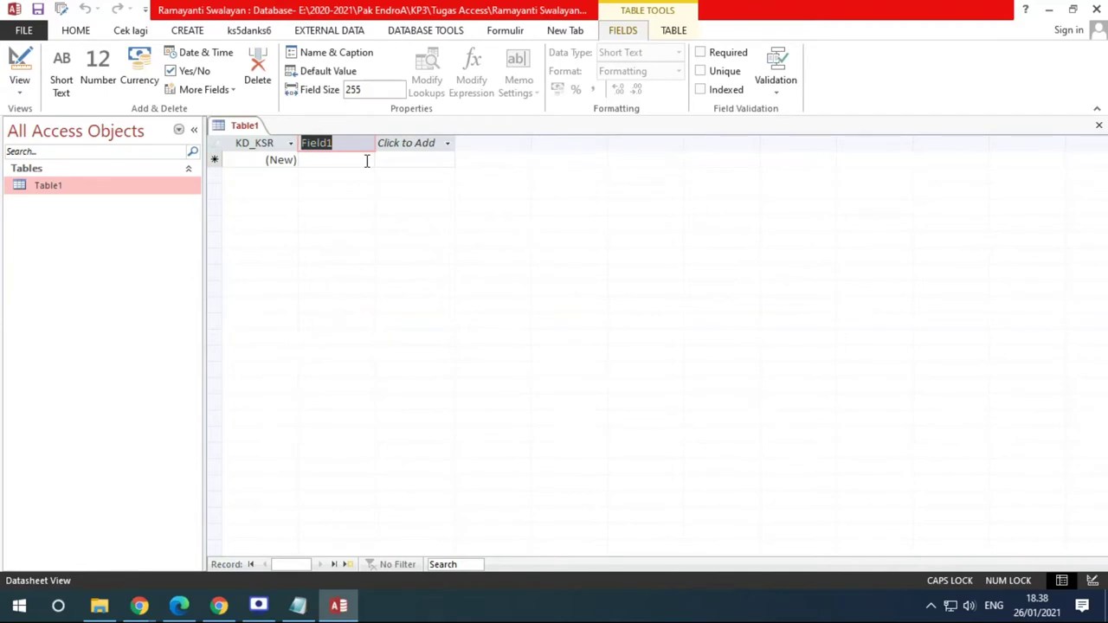
{"action": "key", "text": "BackSpace"}
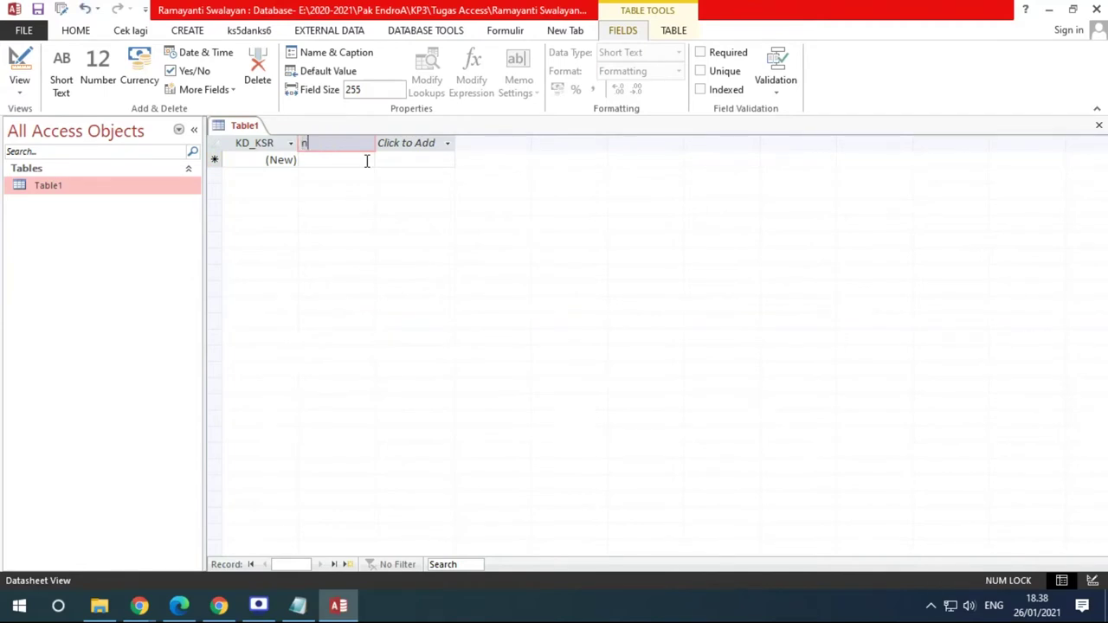
{"action": "type", "text": "NAMA"}
{"action": "left_click", "coordinate": [403, 145]}
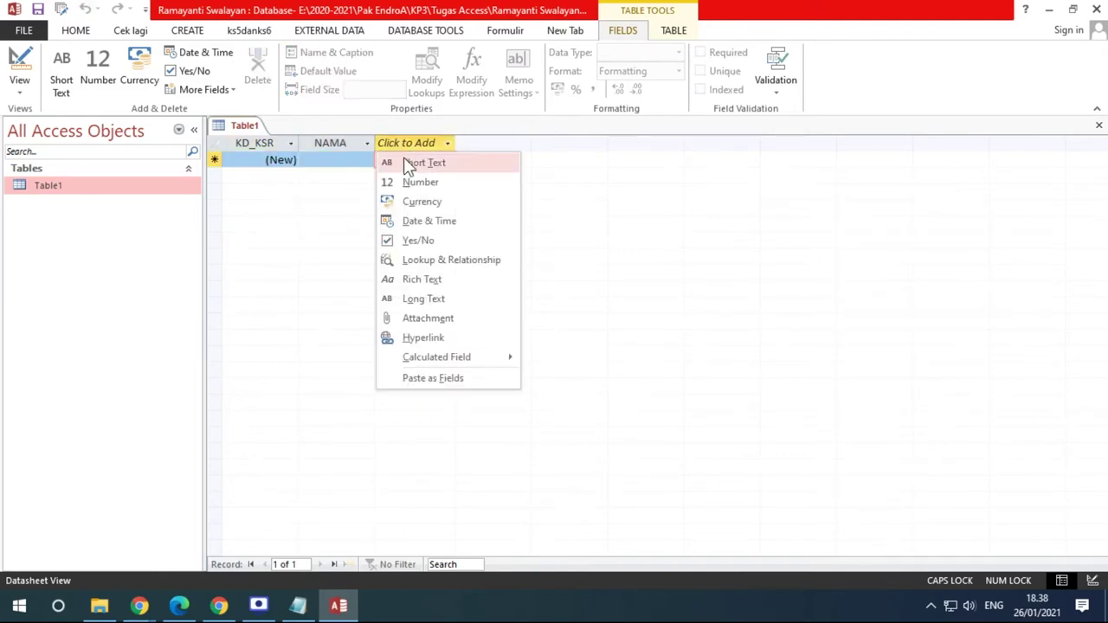
{"action": "left_click", "coordinate": [407, 160]}
{"action": "type", "text": "ALAMAT"}
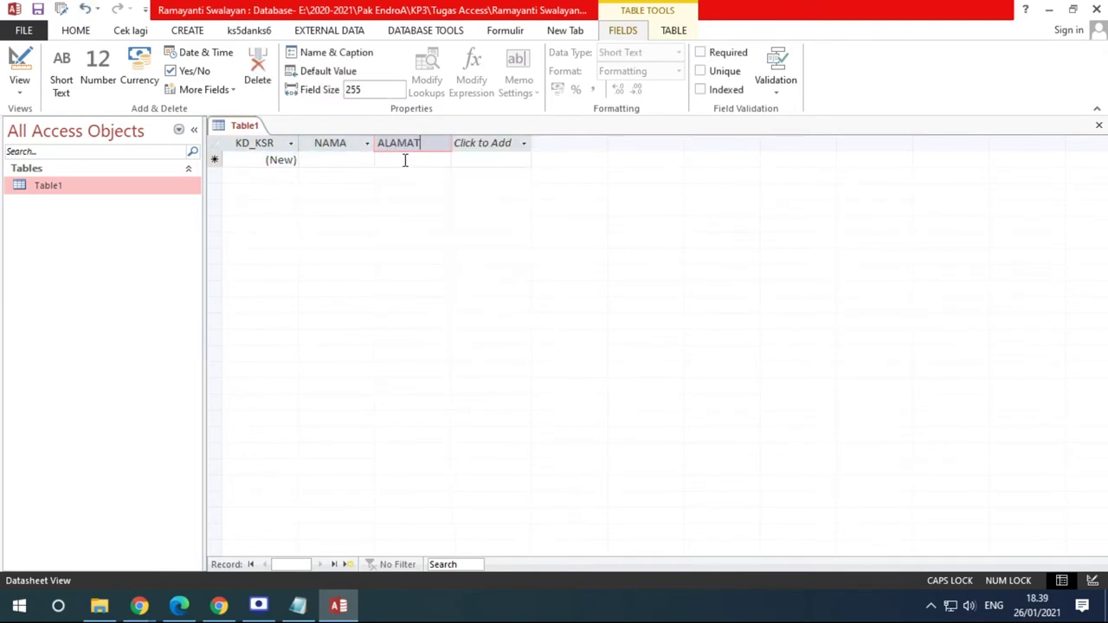
{"action": "left_click", "coordinate": [179, 606]}
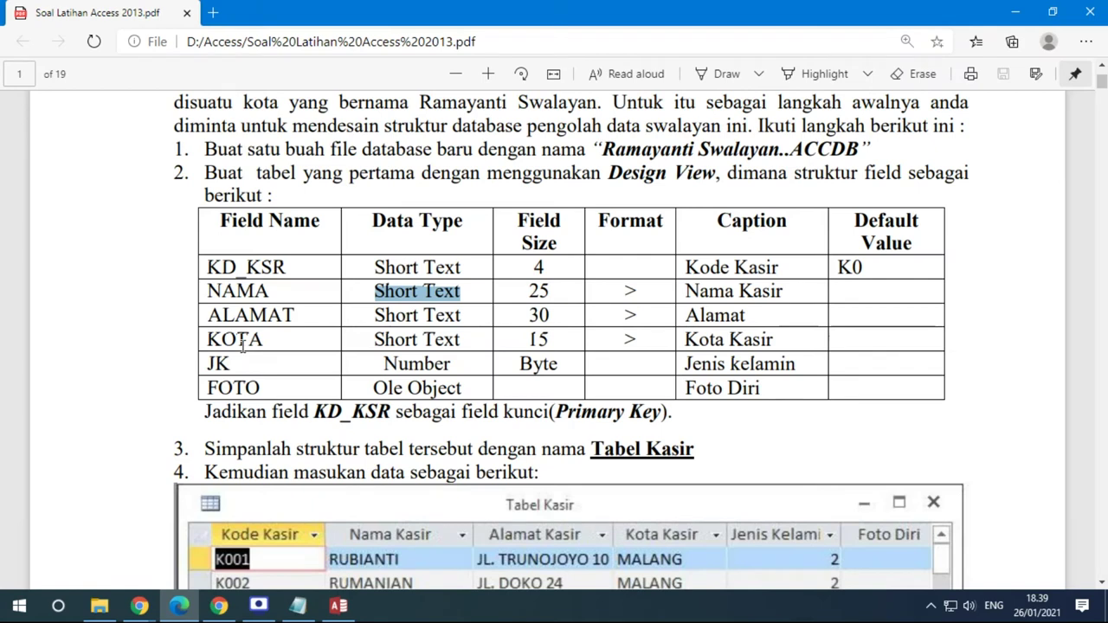
{"action": "left_click", "coordinate": [338, 606]}
{"action": "left_click", "coordinate": [494, 144]}
{"action": "left_click", "coordinate": [495, 162]}
{"action": "type", "text": "KOTA"}
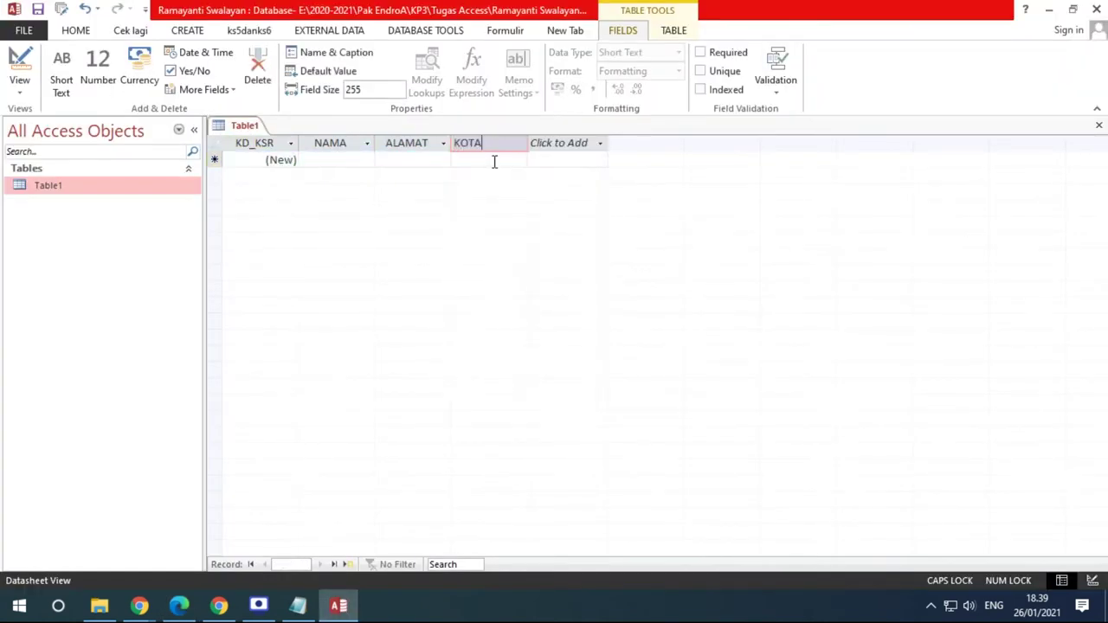
{"action": "left_click", "coordinate": [547, 145]}
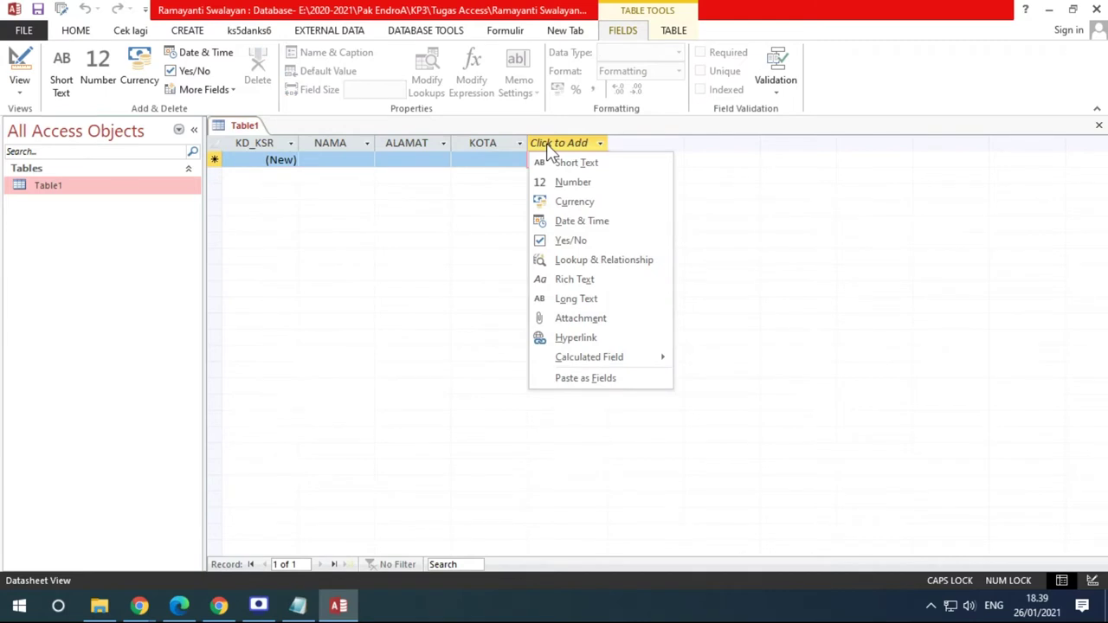
{"action": "left_click", "coordinate": [537, 162]}
{"action": "type", "text": "JK"}
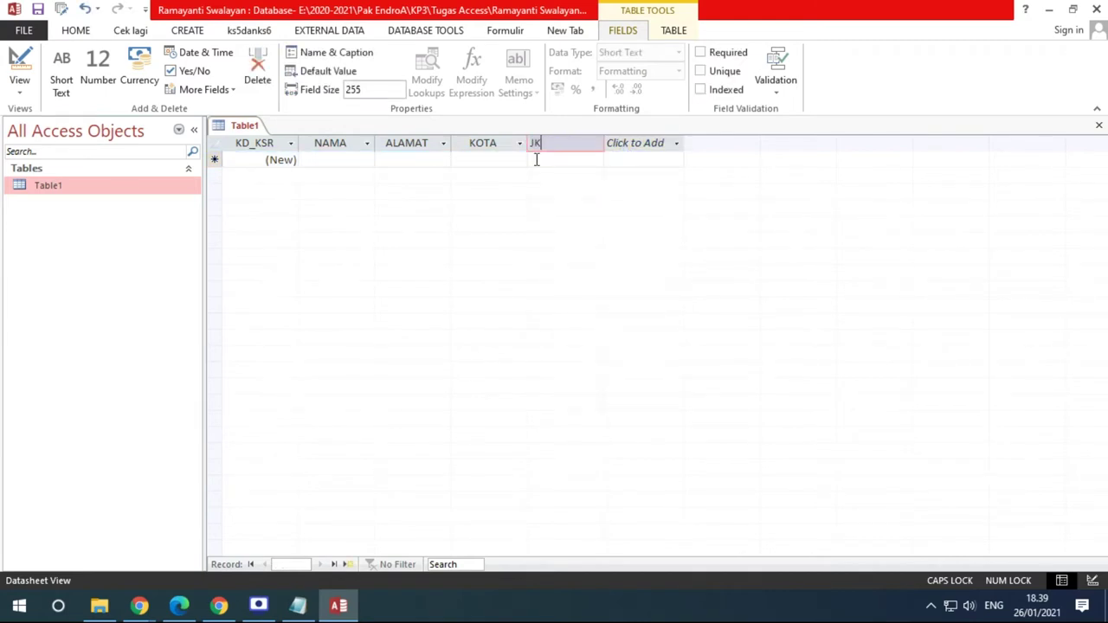
{"action": "left_click", "coordinate": [648, 144]}
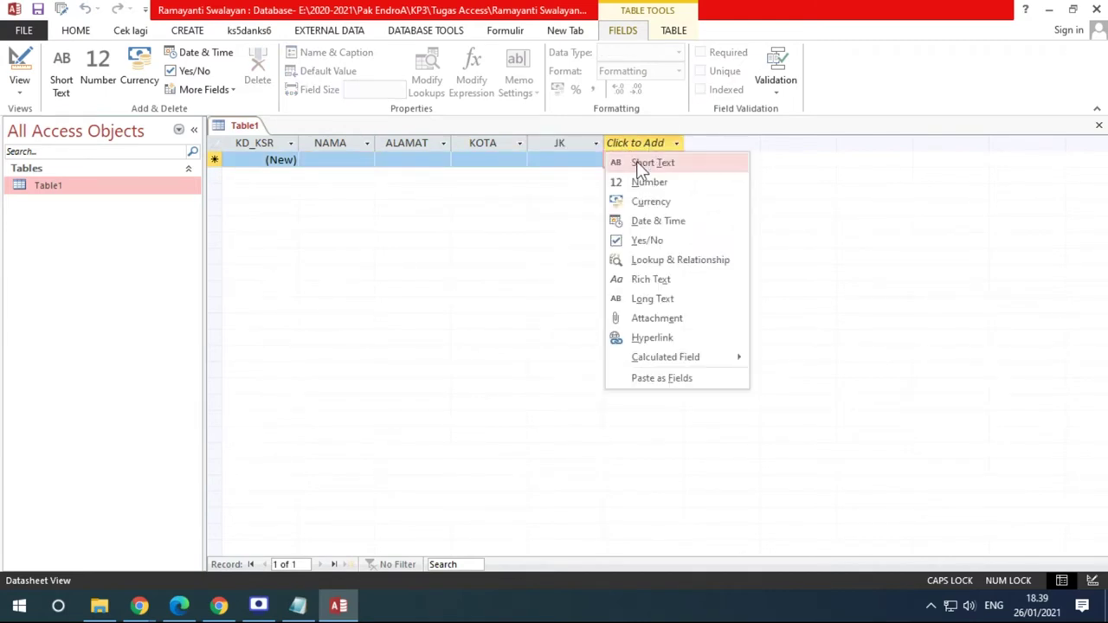
{"action": "left_click", "coordinate": [636, 163]}
{"action": "type", "text": "FOTO"}
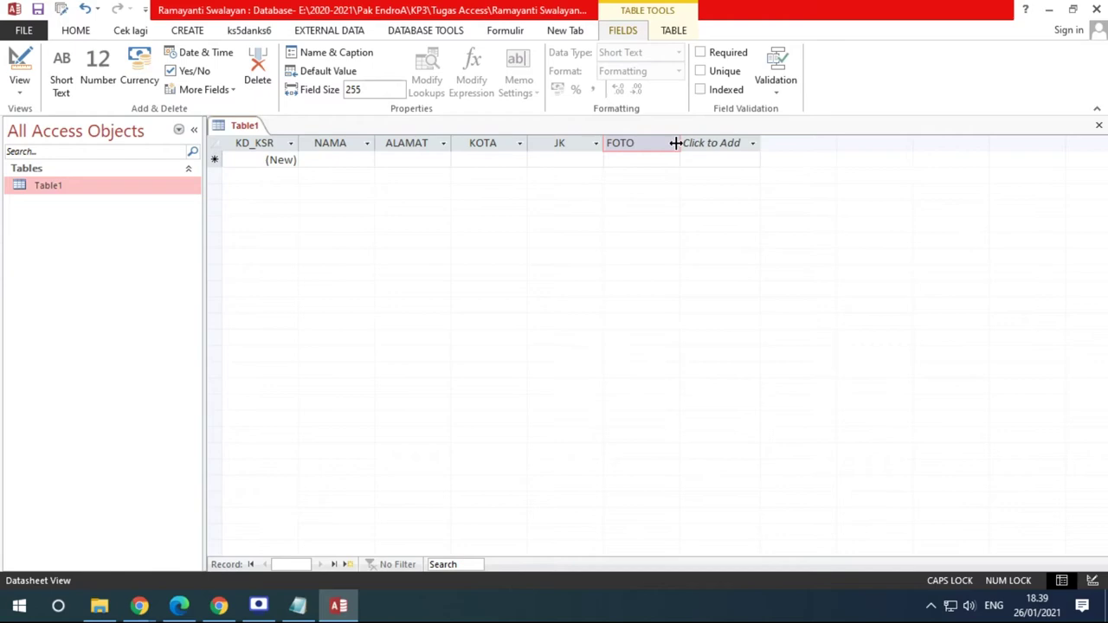
{"action": "left_click", "coordinate": [179, 606]}
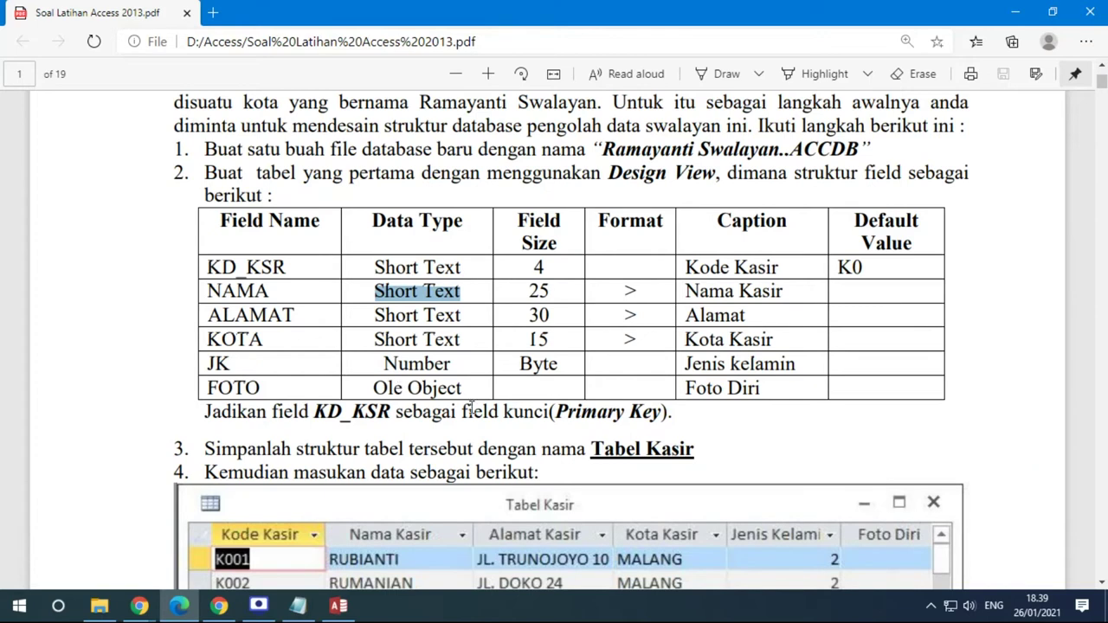
{"action": "left_click", "coordinate": [338, 606]}
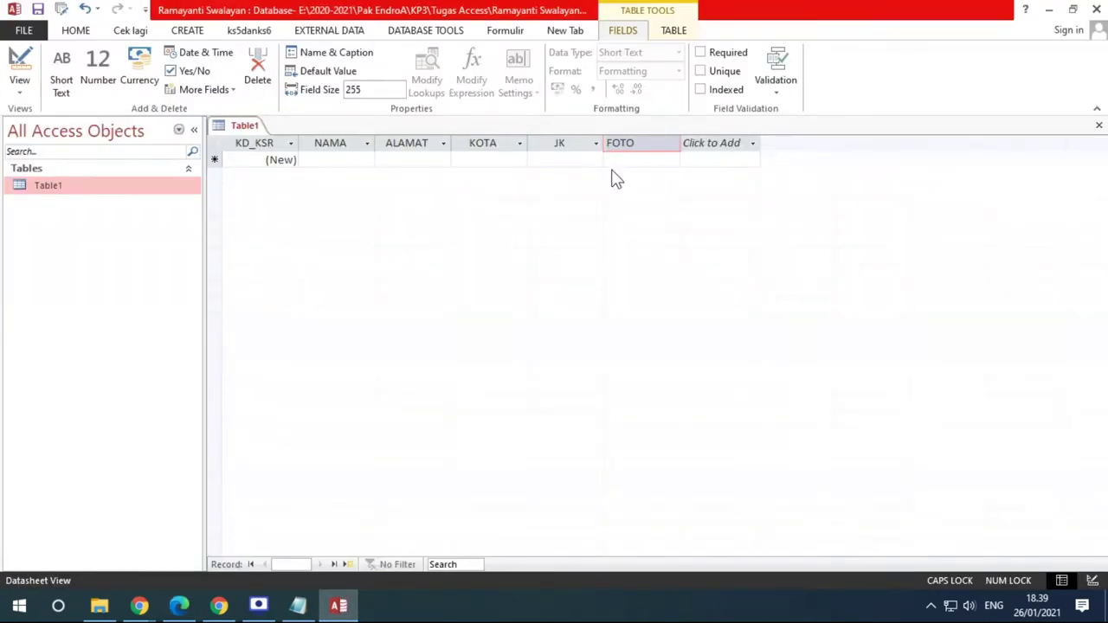
{"action": "left_click", "coordinate": [754, 145]}
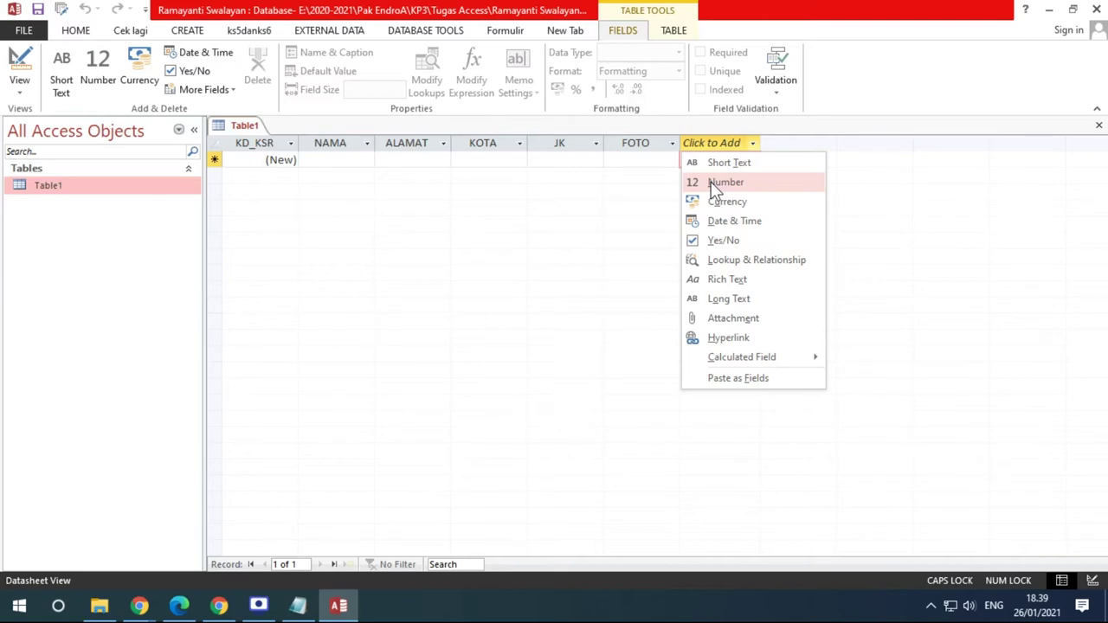
{"action": "left_click", "coordinate": [179, 606]}
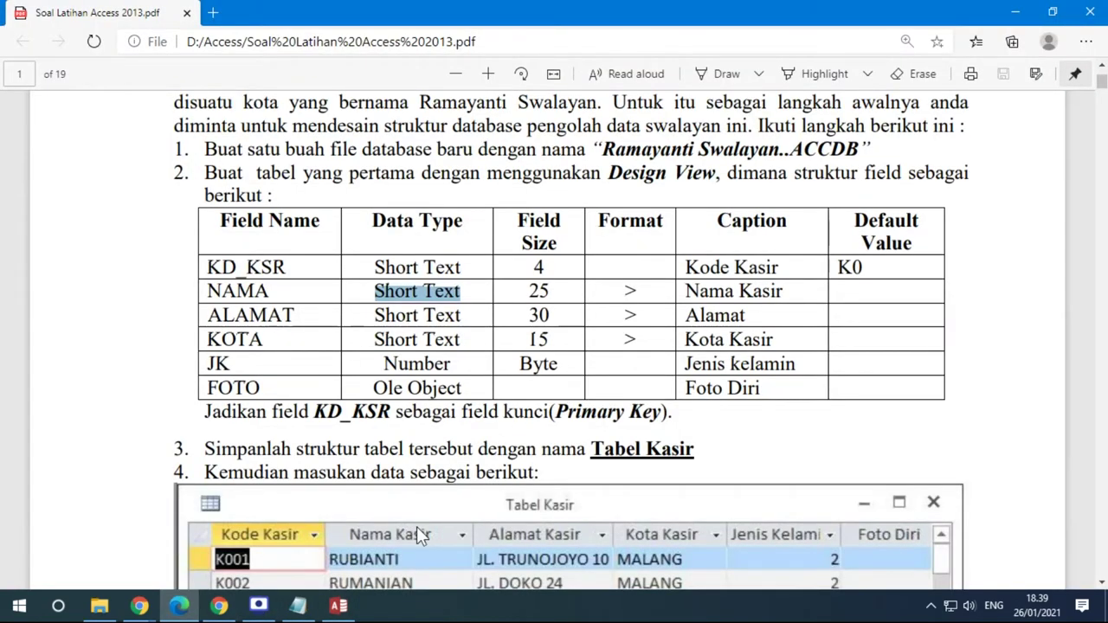
{"action": "left_click", "coordinate": [351, 611]}
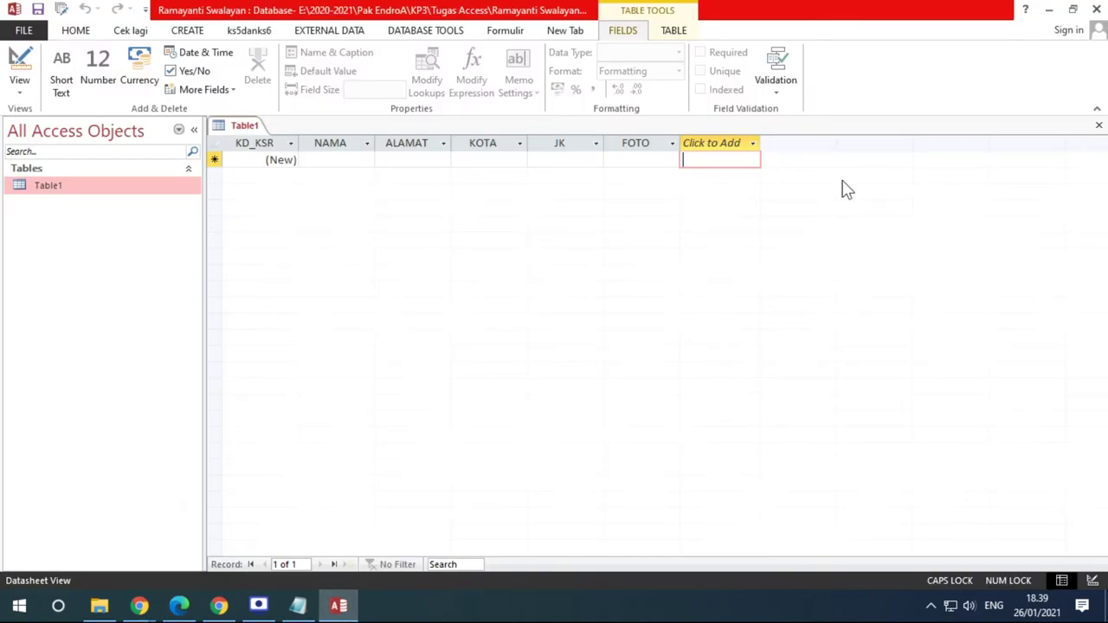
{"action": "left_click", "coordinate": [755, 145]}
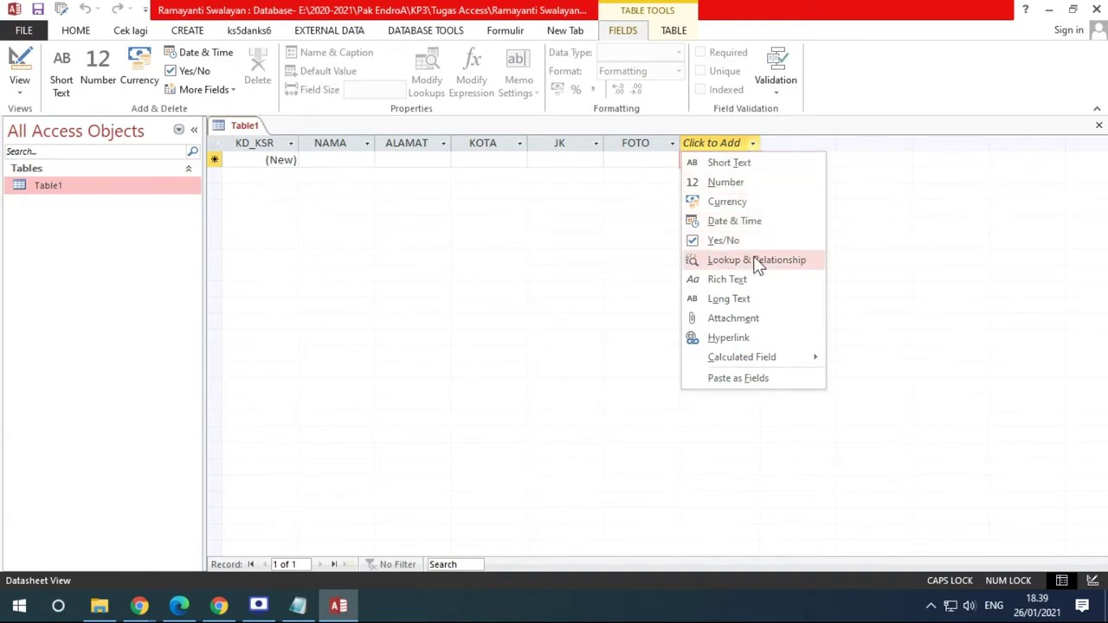
{"action": "mouse_move", "coordinate": [793, 363]}
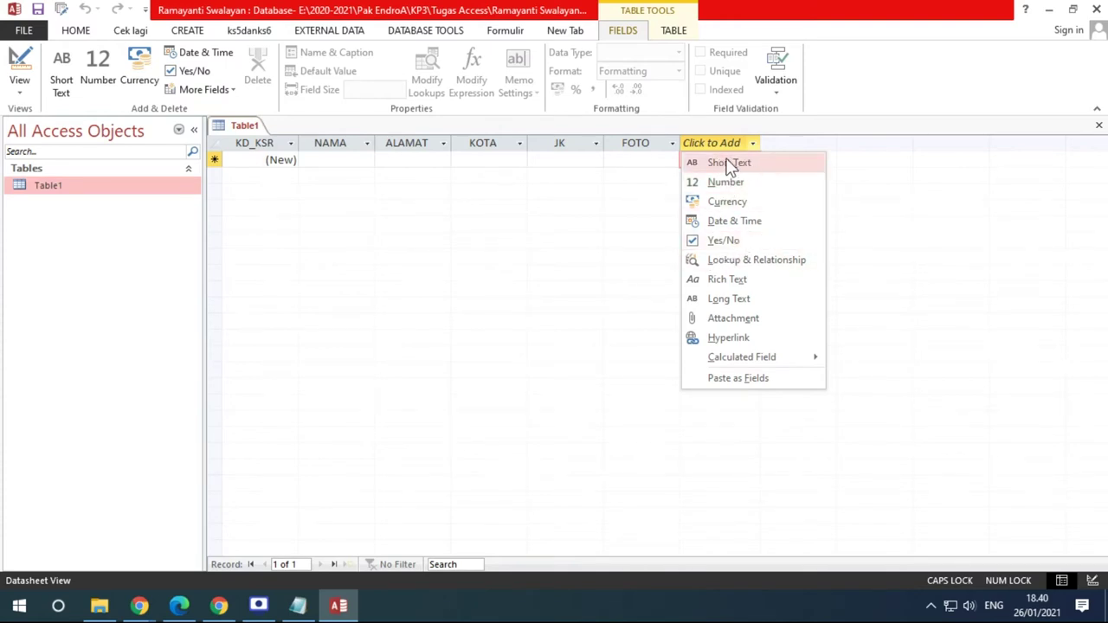
{"action": "key", "text": "Escape"}
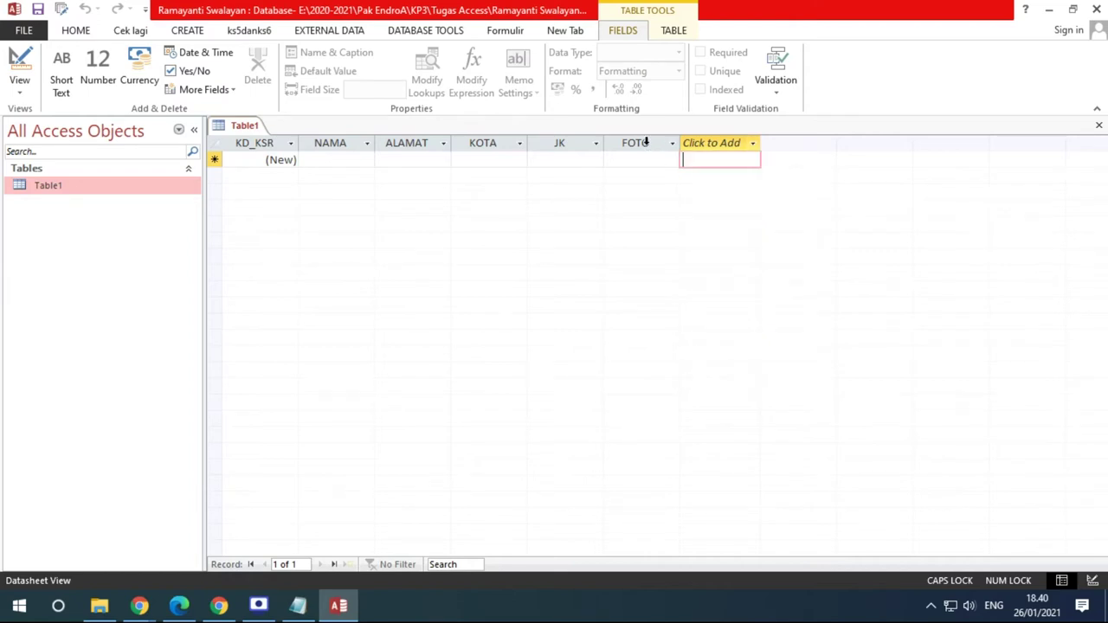
{"action": "left_click", "coordinate": [646, 142]}
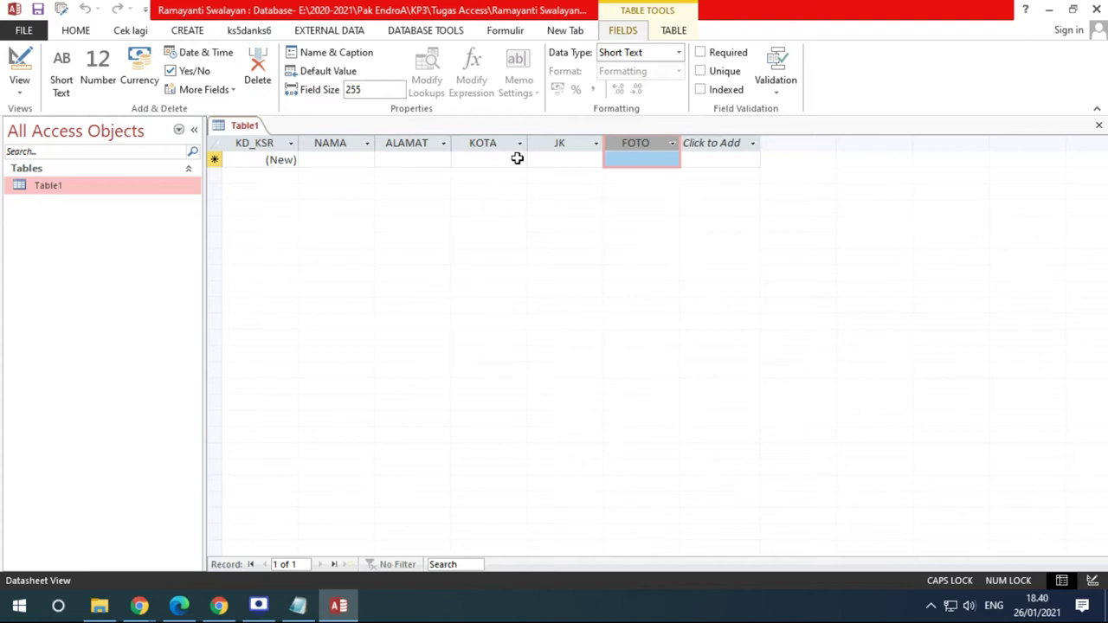
{"action": "left_click", "coordinate": [264, 139]}
{"action": "left_click", "coordinate": [329, 139]}
{"action": "left_click", "coordinate": [401, 140]}
{"action": "left_click", "coordinate": [482, 145]}
{"action": "left_click", "coordinate": [554, 145]}
{"action": "left_click", "coordinate": [638, 144]}
Save the table as 'Tabel Kasir', checking the name against the exercise PDF
{"action": "left_click", "coordinate": [37, 9]}
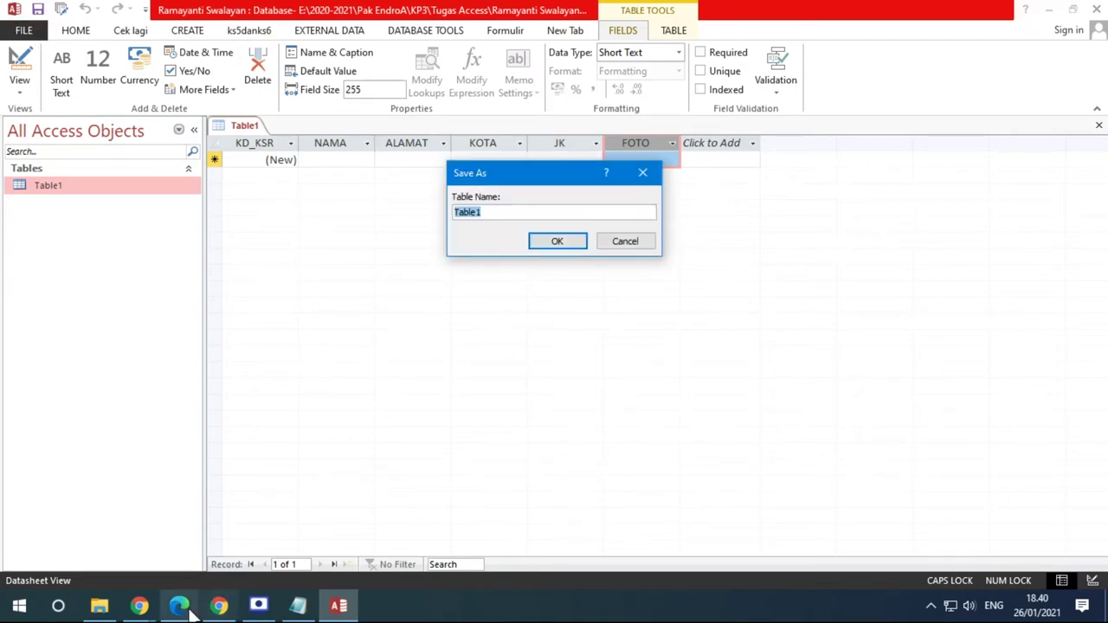
{"action": "left_click", "coordinate": [193, 613]}
{"action": "scroll", "coordinate": [580, 381], "scroll_direction": "down", "scroll_amount": 3}
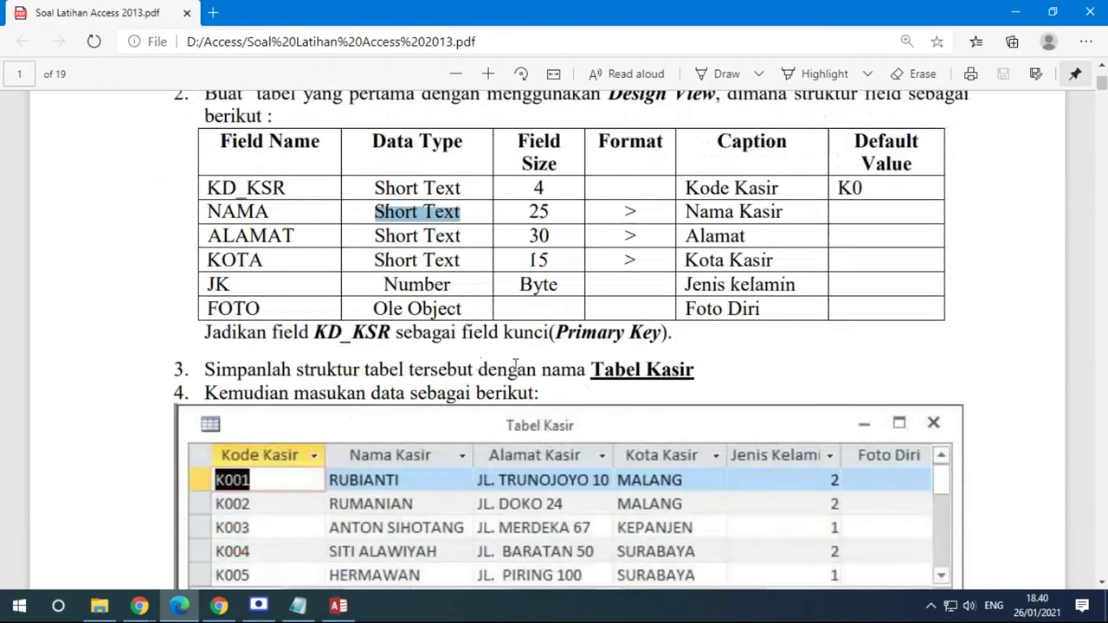
{"action": "scroll", "coordinate": [516, 364], "scroll_direction": "up", "scroll_amount": 1}
{"action": "scroll", "coordinate": [667, 316], "scroll_direction": "down", "scroll_amount": 4}
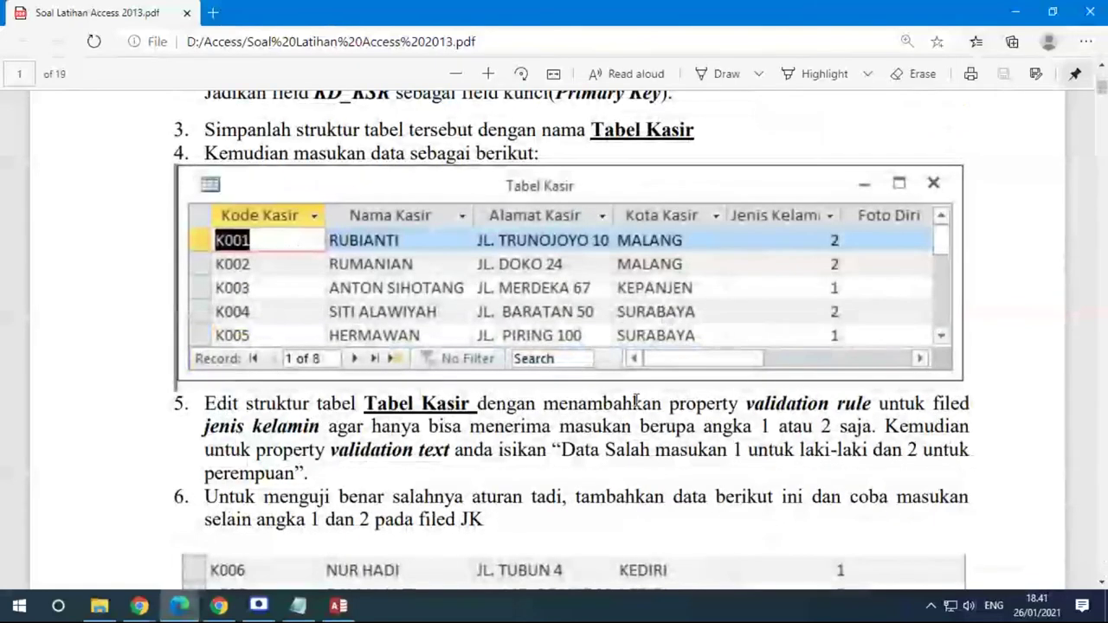
{"action": "scroll", "coordinate": [523, 404], "scroll_direction": "up", "scroll_amount": 1}
{"action": "left_click_drag", "start_coordinate": [591, 210], "coordinate": [695, 211]}
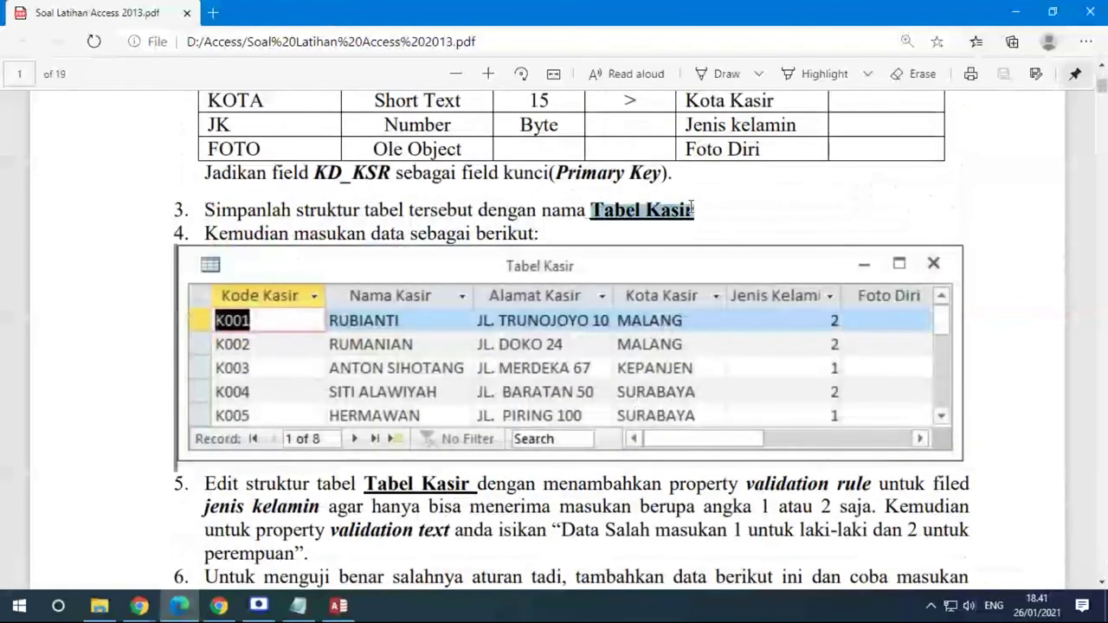
{"action": "left_click", "coordinate": [339, 606]}
{"action": "key", "text": "Caps_Lock"}
{"action": "type", "text": "Tabel Kasir"}
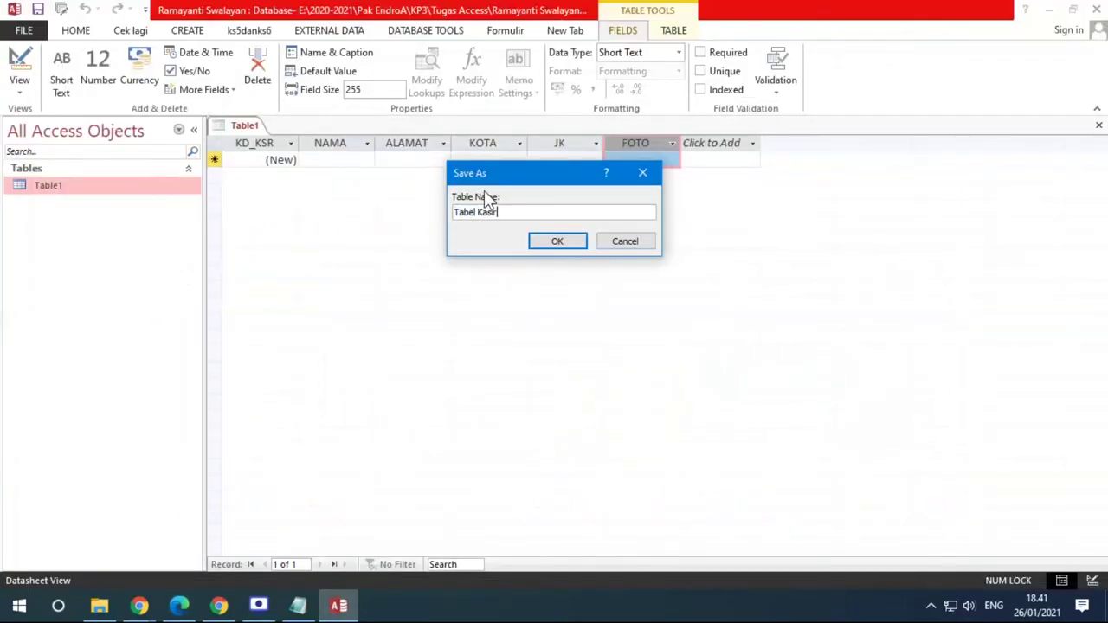
{"action": "left_click", "coordinate": [554, 241]}
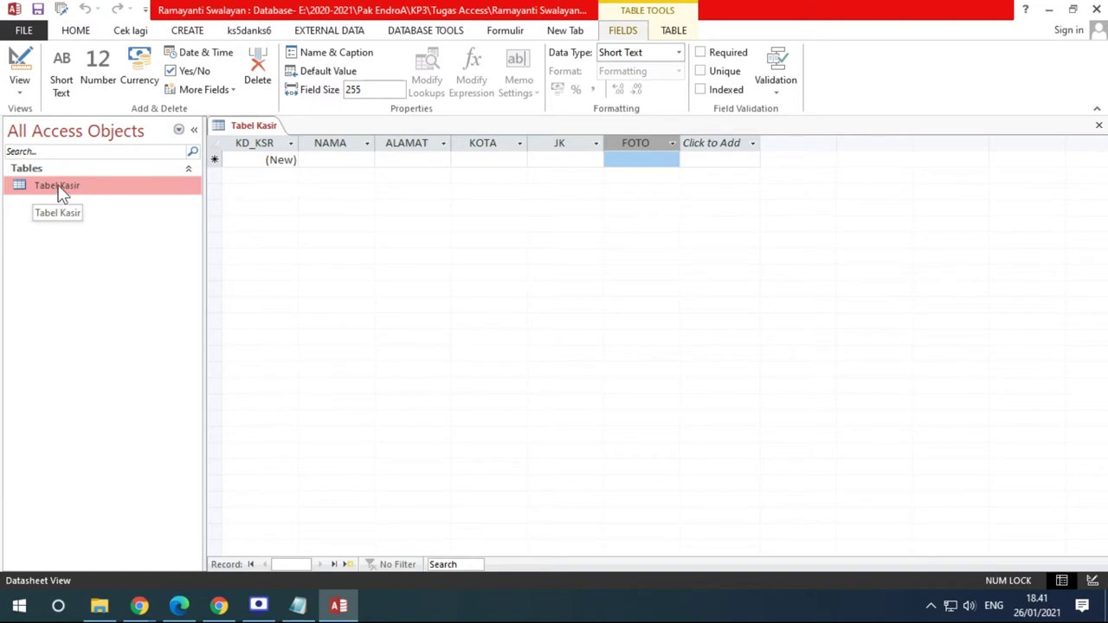
In the exercise PDF, mark KD_KSR's field size 4 and NAMA's field size 25
{"action": "left_click", "coordinate": [332, 158]}
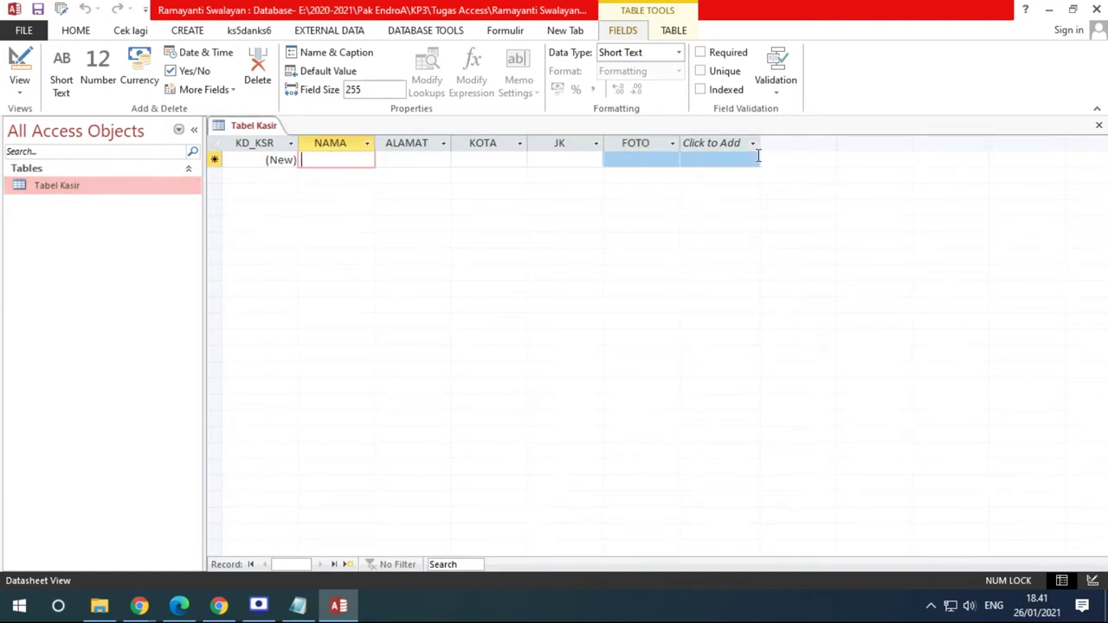
{"action": "left_click", "coordinate": [179, 605]}
{"action": "scroll", "coordinate": [393, 287], "scroll_direction": "up", "scroll_amount": 3}
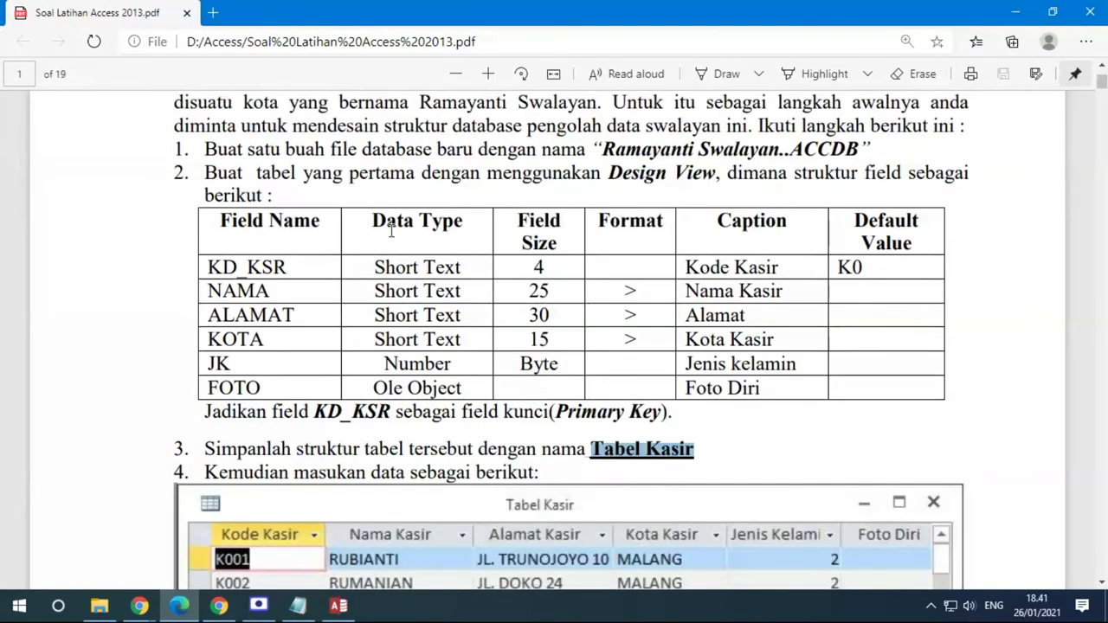
{"action": "double_click", "coordinate": [538, 268]}
{"action": "double_click", "coordinate": [539, 291]}
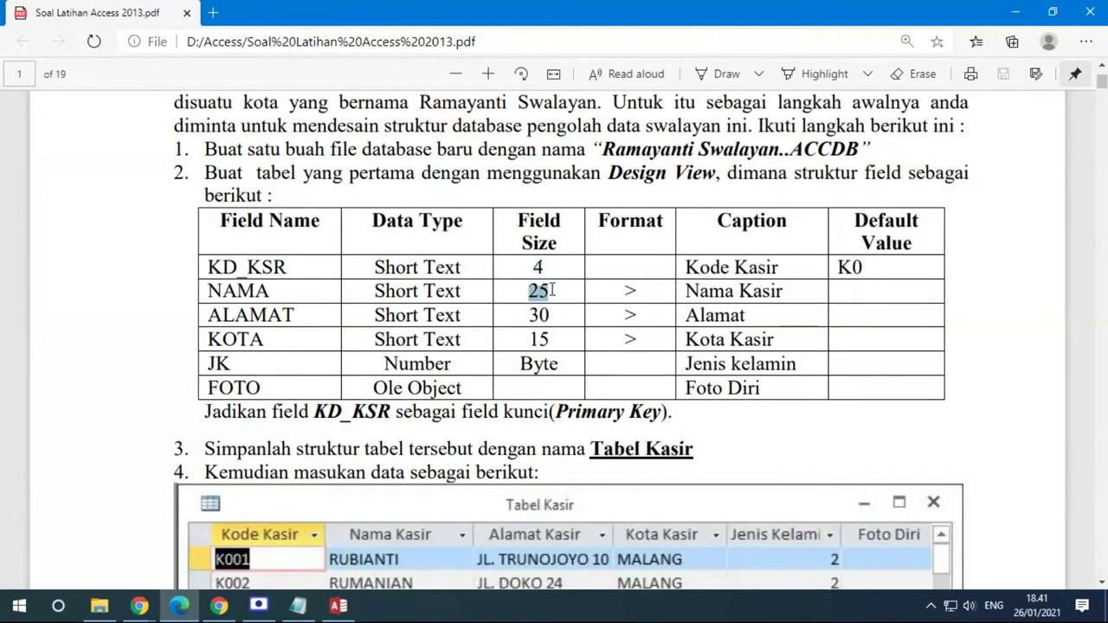
Highlight NAMA's format and caption Nama Kasir, plus JK's Number and FOTO's Ole Object types
{"action": "left_click", "coordinate": [618, 286]}
{"action": "double_click", "coordinate": [631, 291]}
{"action": "left_click_drag", "start_coordinate": [683, 291], "coordinate": [787, 291]}
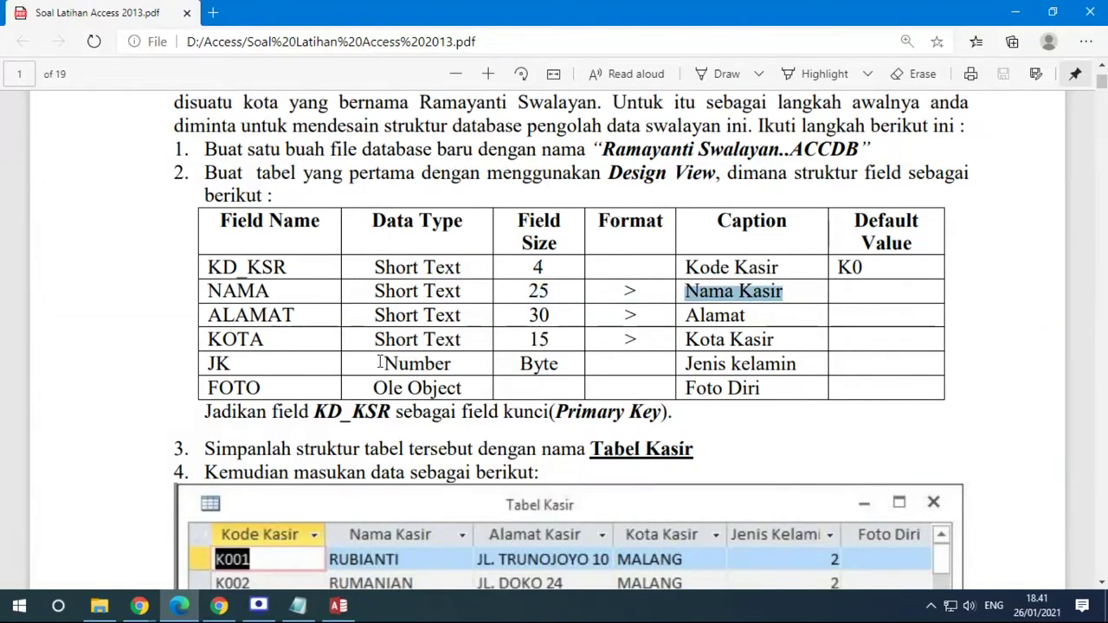
{"action": "left_click_drag", "start_coordinate": [376, 364], "coordinate": [468, 362]}
{"action": "left_click_drag", "start_coordinate": [373, 388], "coordinate": [481, 381]}
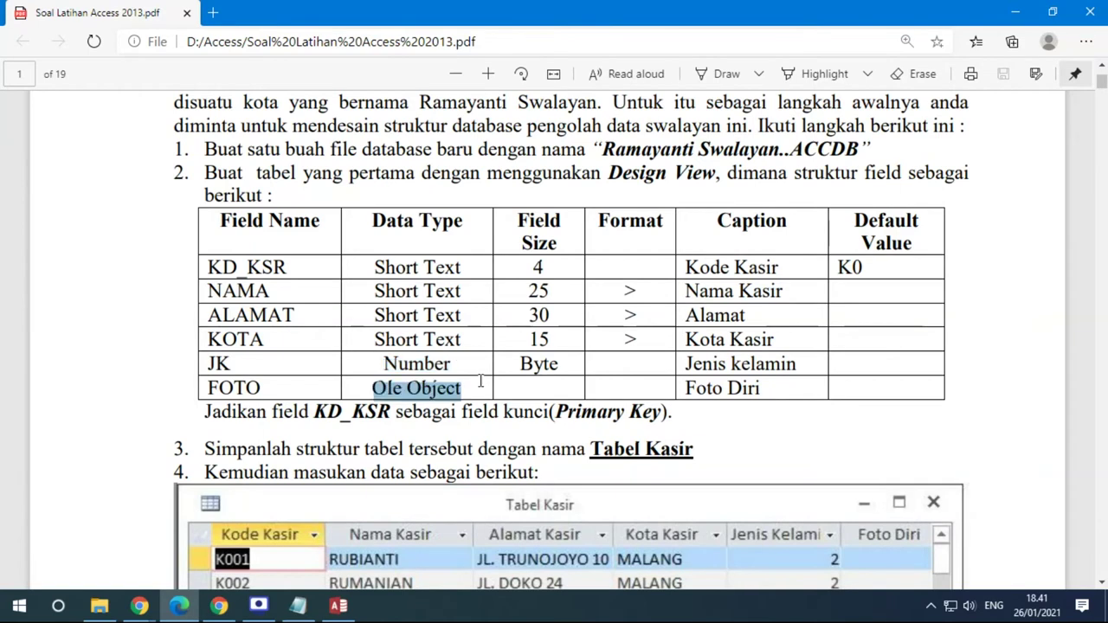
{"action": "scroll", "coordinate": [567, 375], "scroll_direction": "down", "scroll_amount": 2}
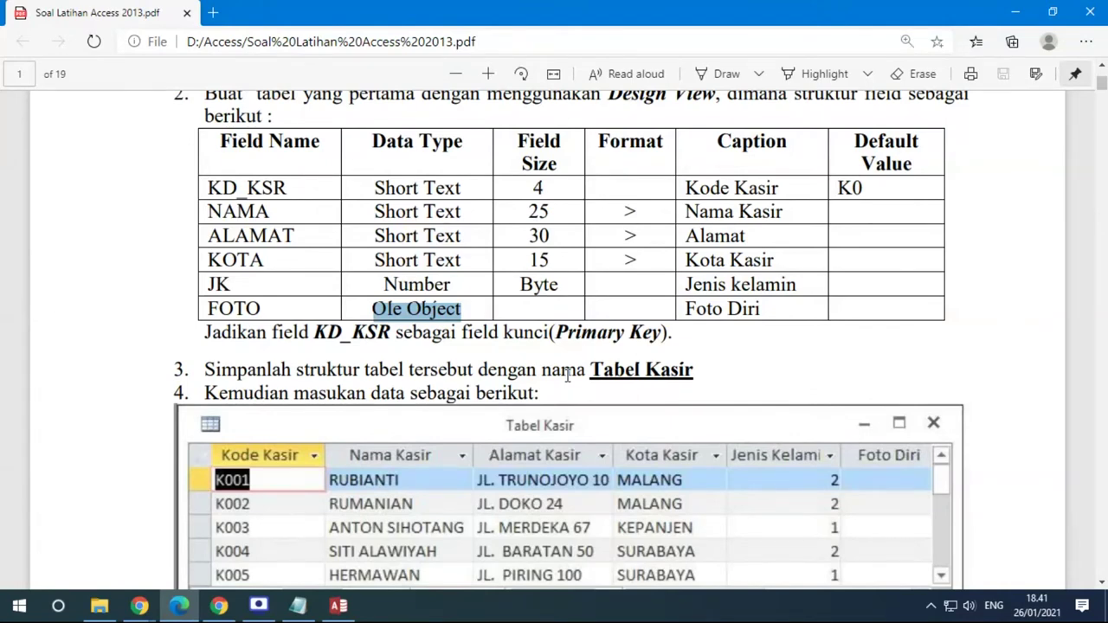
{"action": "scroll", "coordinate": [567, 375], "scroll_direction": "down", "scroll_amount": 4}
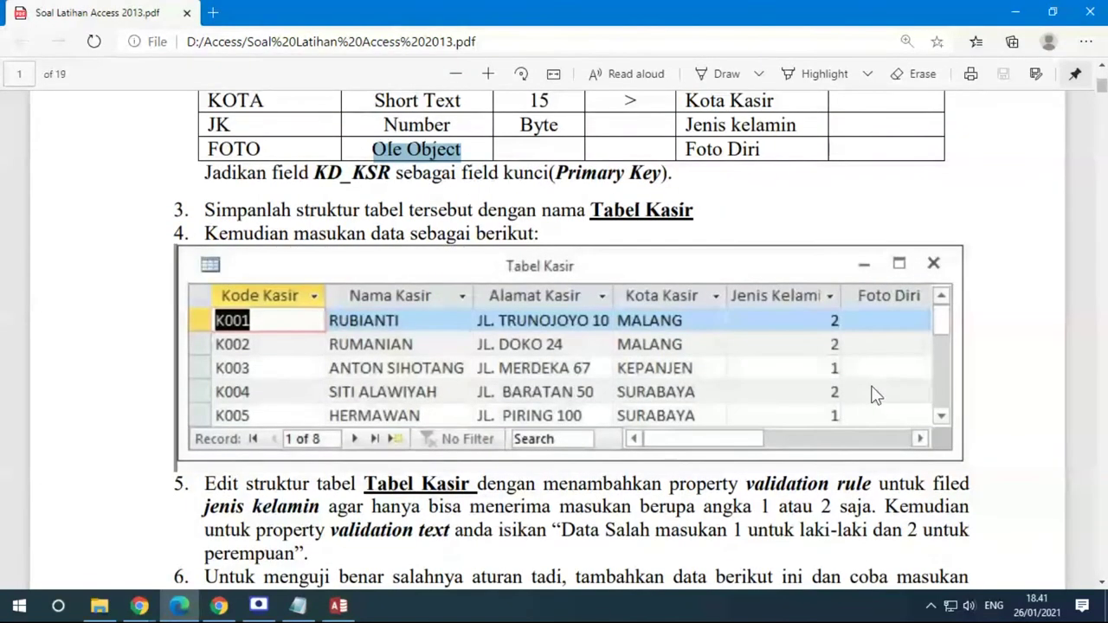
{"action": "scroll", "coordinate": [695, 366], "scroll_direction": "up", "scroll_amount": 6}
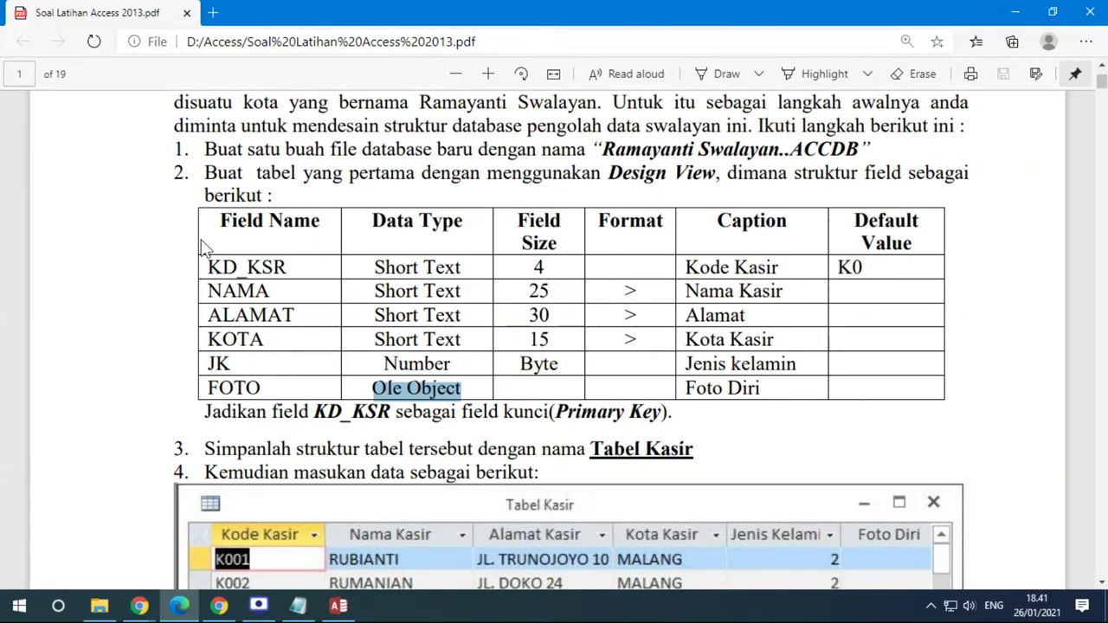
Back in Access, switch Tabel Kasir from Datasheet View to Design View
{"action": "left_click", "coordinate": [338, 606]}
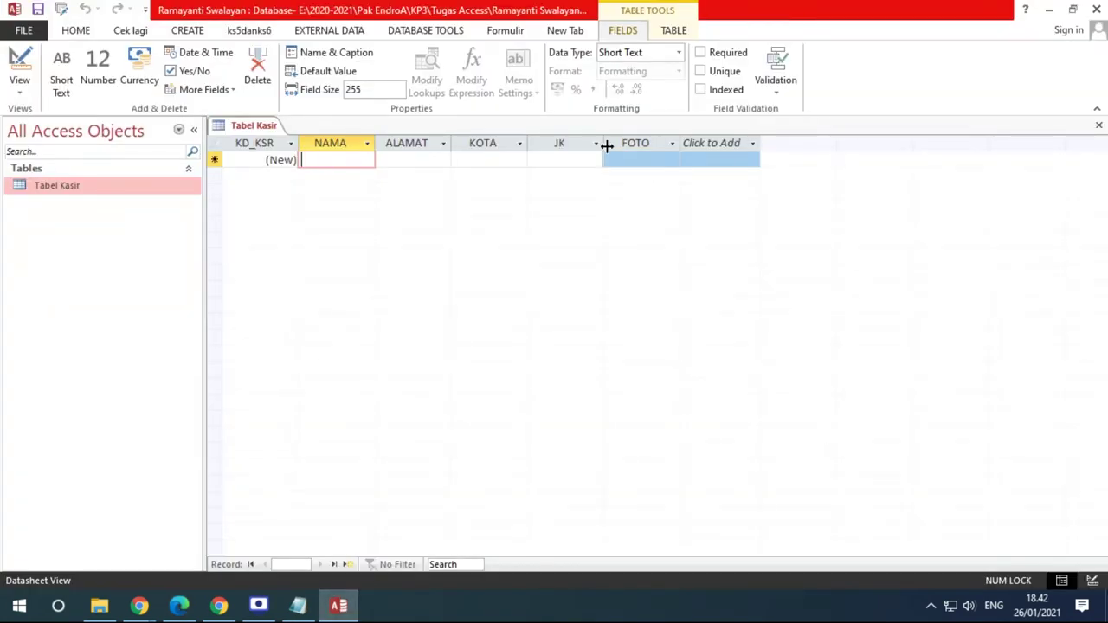
{"action": "right_click", "coordinate": [90, 185]}
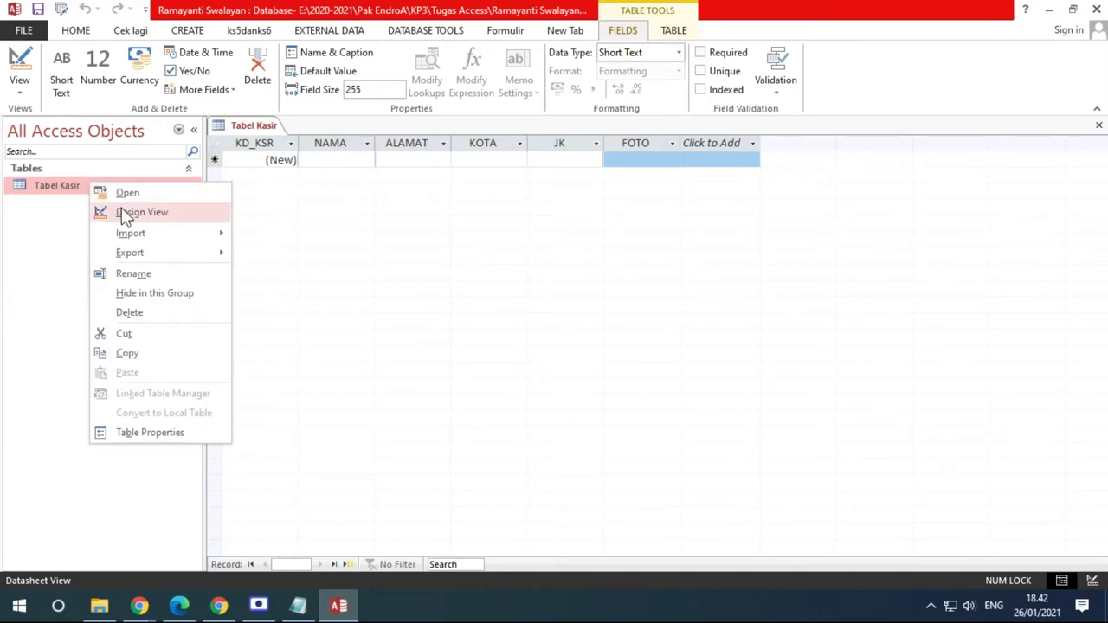
{"action": "right_click", "coordinate": [249, 128]}
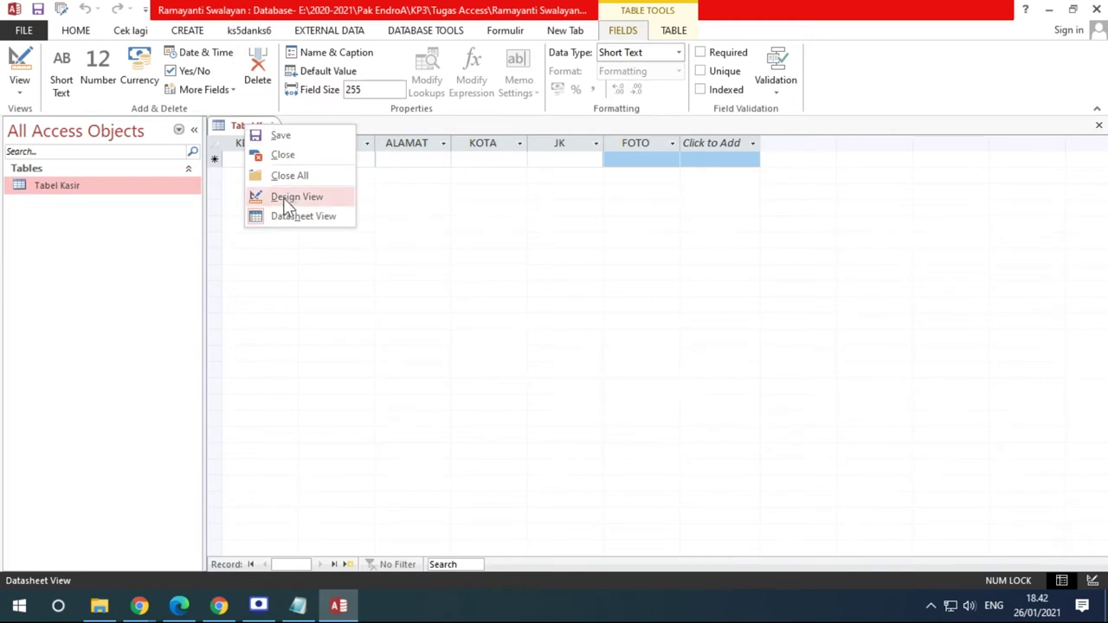
{"action": "left_click", "coordinate": [111, 187]}
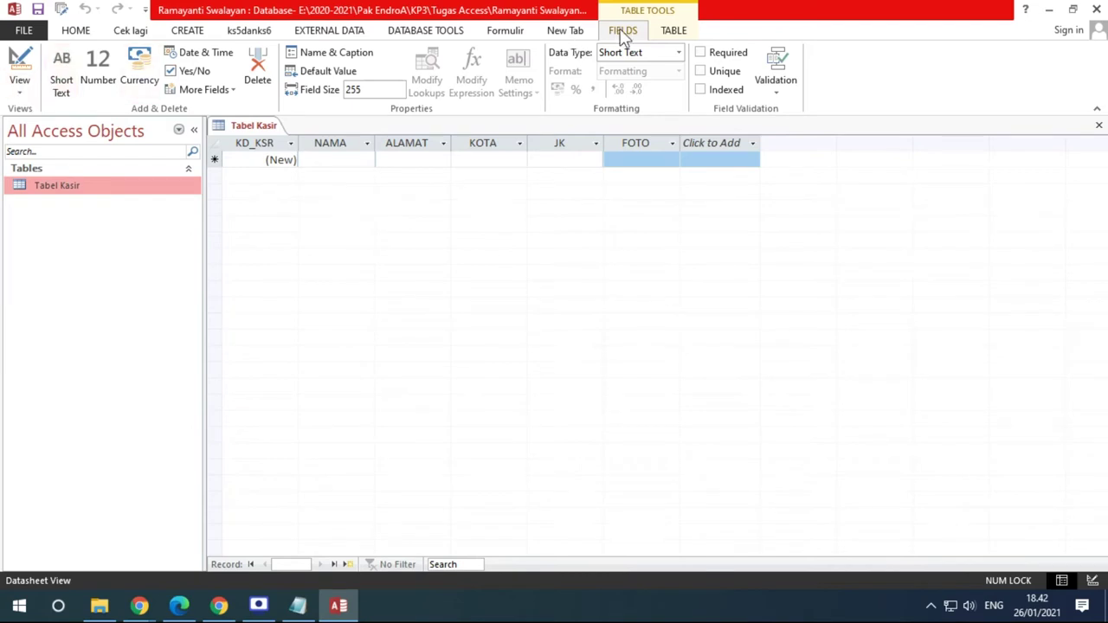
{"action": "left_click", "coordinate": [20, 93]}
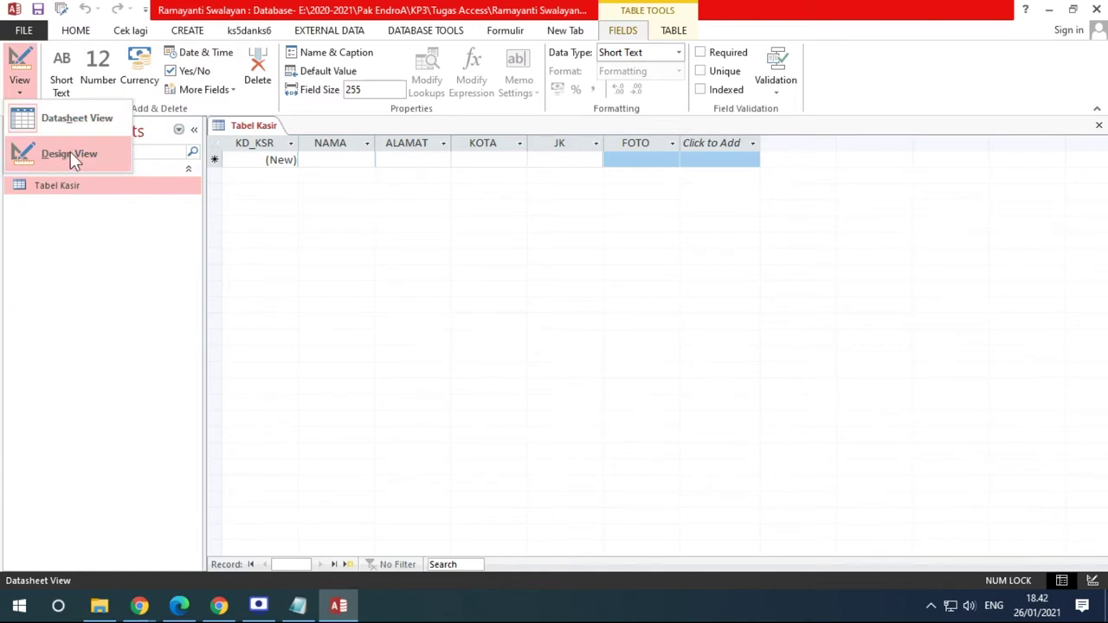
{"action": "left_click", "coordinate": [69, 179]}
{"action": "right_click", "coordinate": [69, 180]}
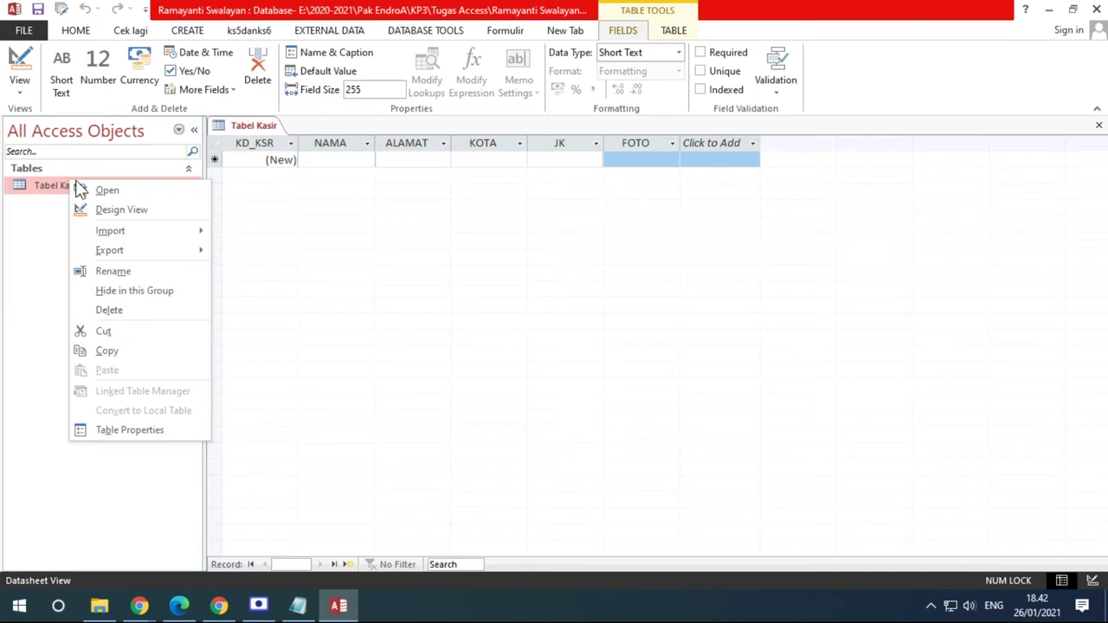
{"action": "right_click", "coordinate": [244, 130]}
{"action": "left_click", "coordinate": [20, 86]}
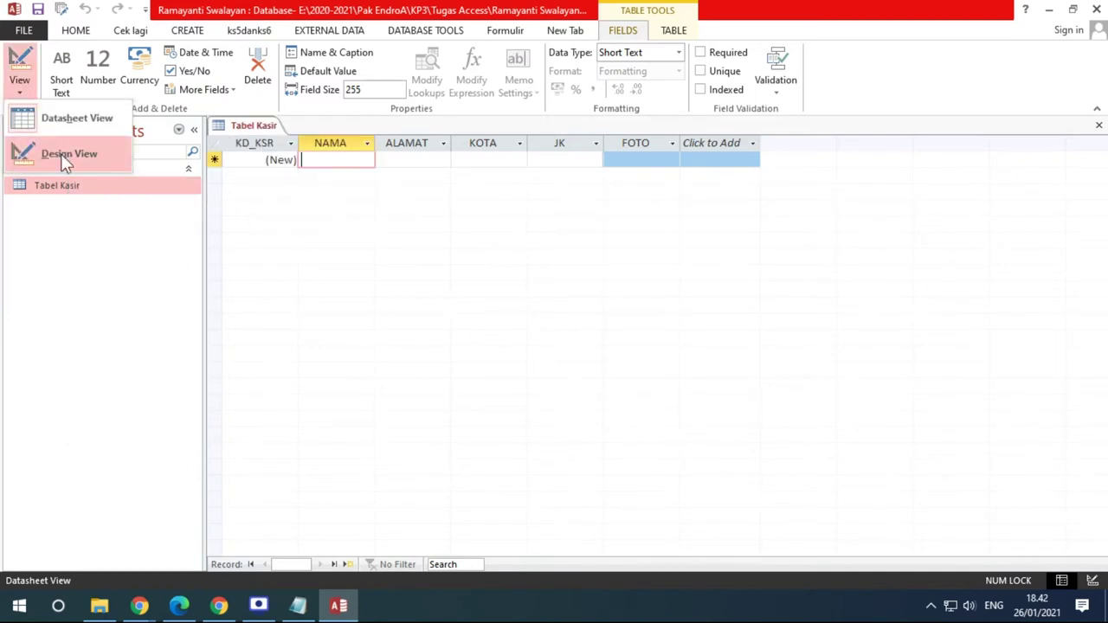
{"action": "left_click", "coordinate": [67, 153]}
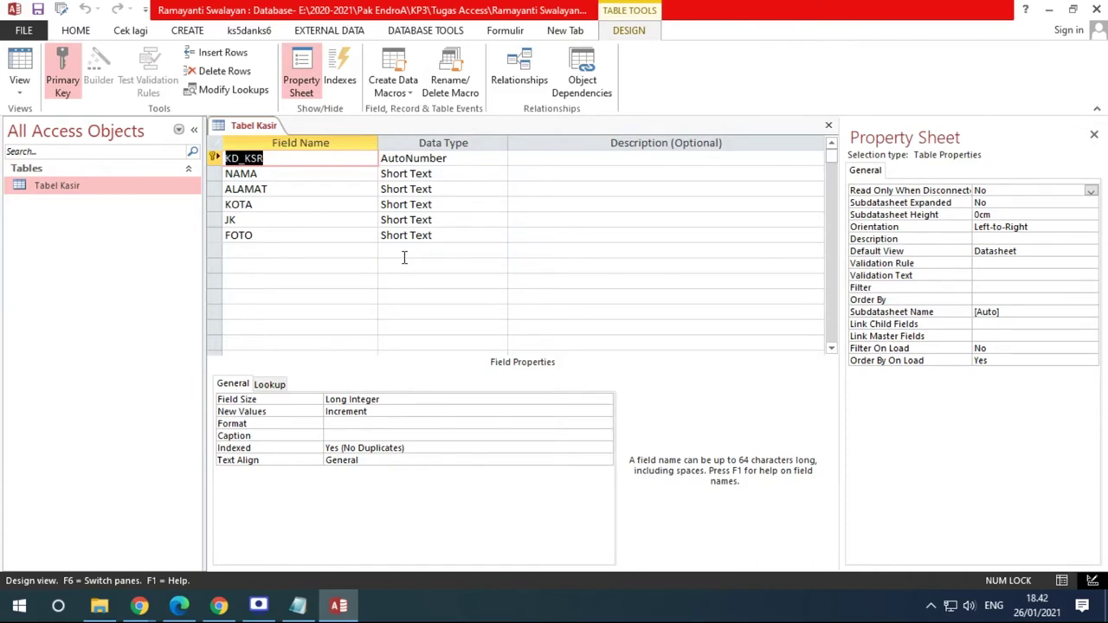
Change KD_KSR from AutoNumber to Short Text with a Field Size of 4
{"action": "left_click", "coordinate": [178, 606]}
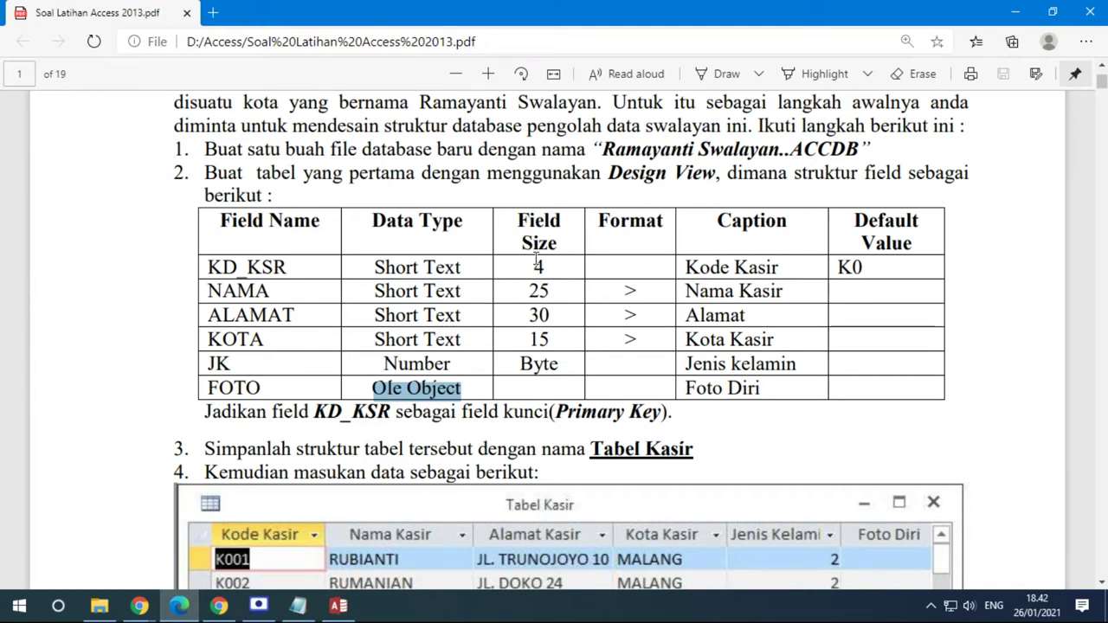
{"action": "key", "text": "alt+Tab"}
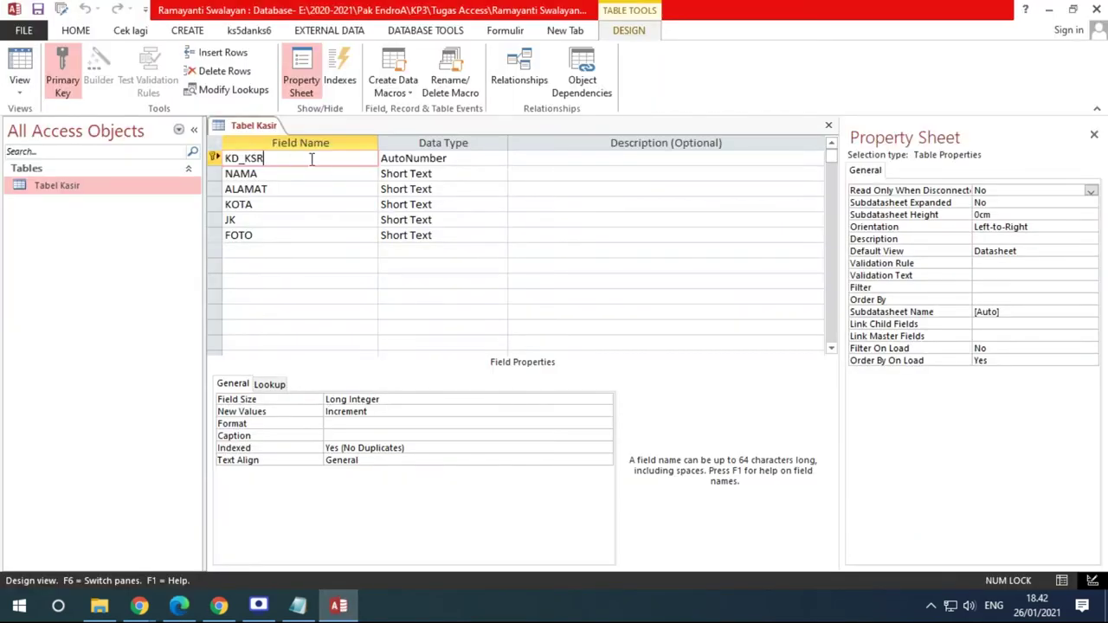
{"action": "left_click", "coordinate": [472, 158]}
{"action": "left_click", "coordinate": [500, 158]}
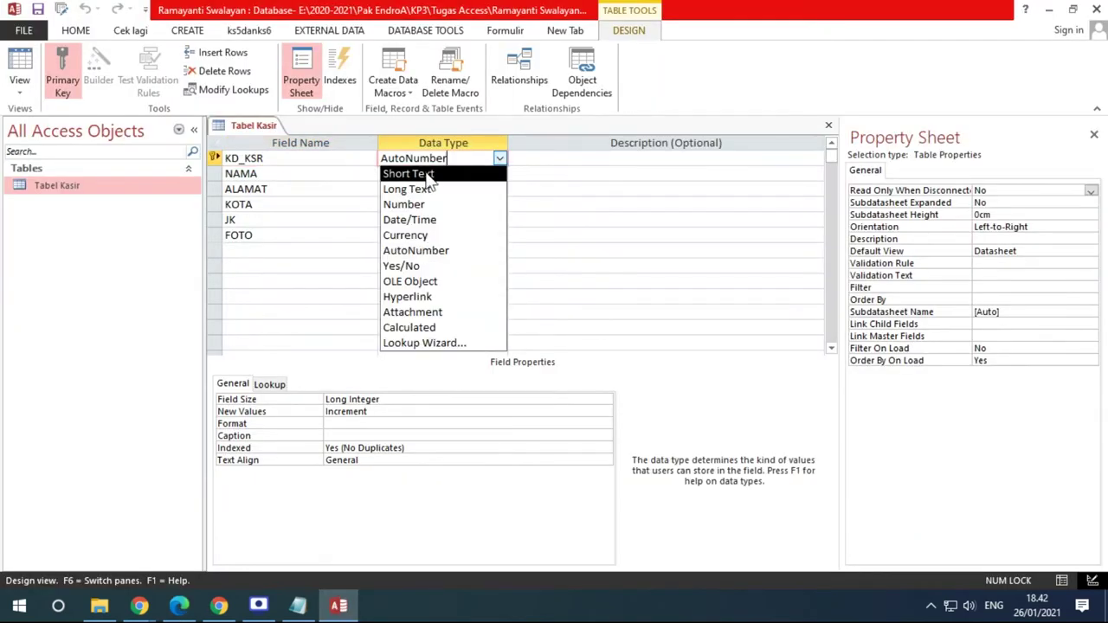
{"action": "left_click", "coordinate": [429, 174]}
{"action": "double_click", "coordinate": [344, 400]}
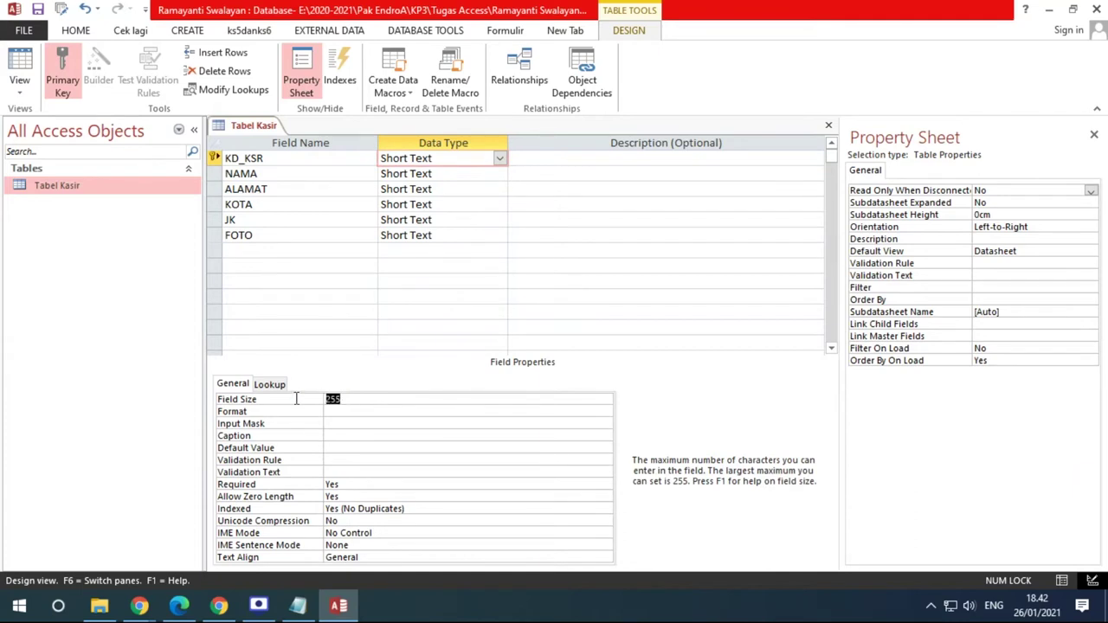
{"action": "type", "text": "6"}
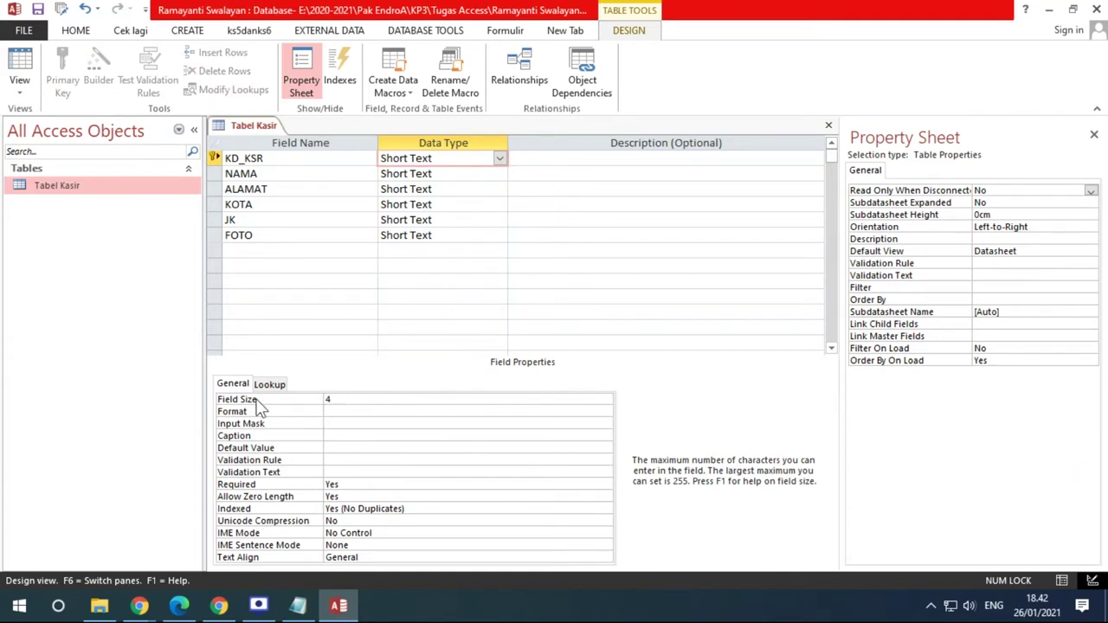
{"action": "type", "text": "4"}
{"action": "left_click", "coordinate": [213, 158]}
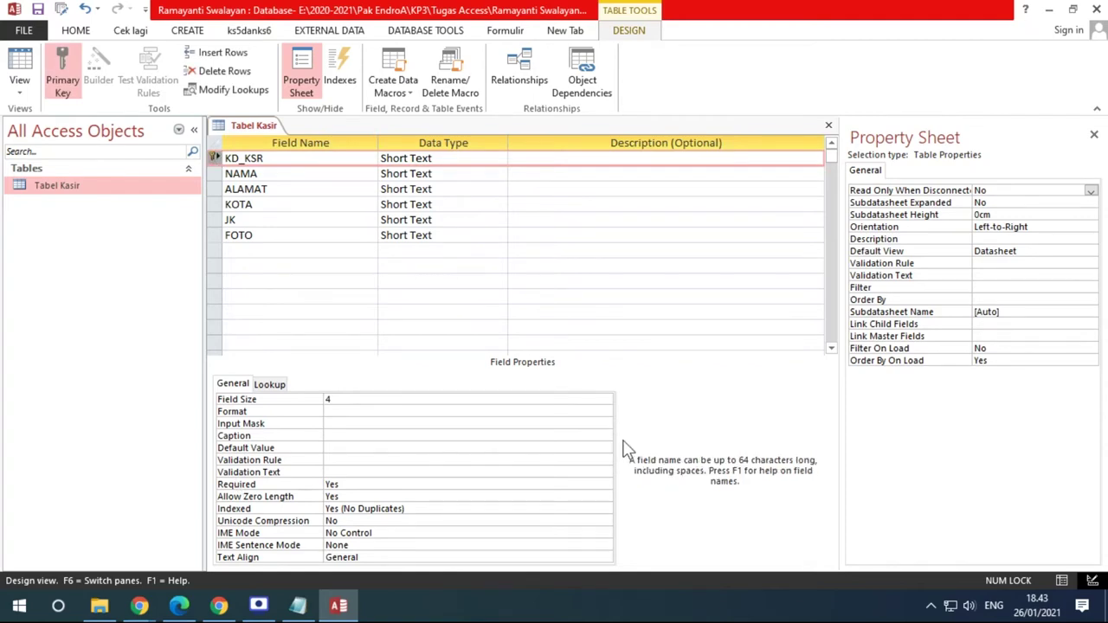
{"action": "left_click", "coordinate": [189, 610]}
{"action": "scroll", "coordinate": [244, 342], "scroll_direction": "down", "scroll_amount": 3}
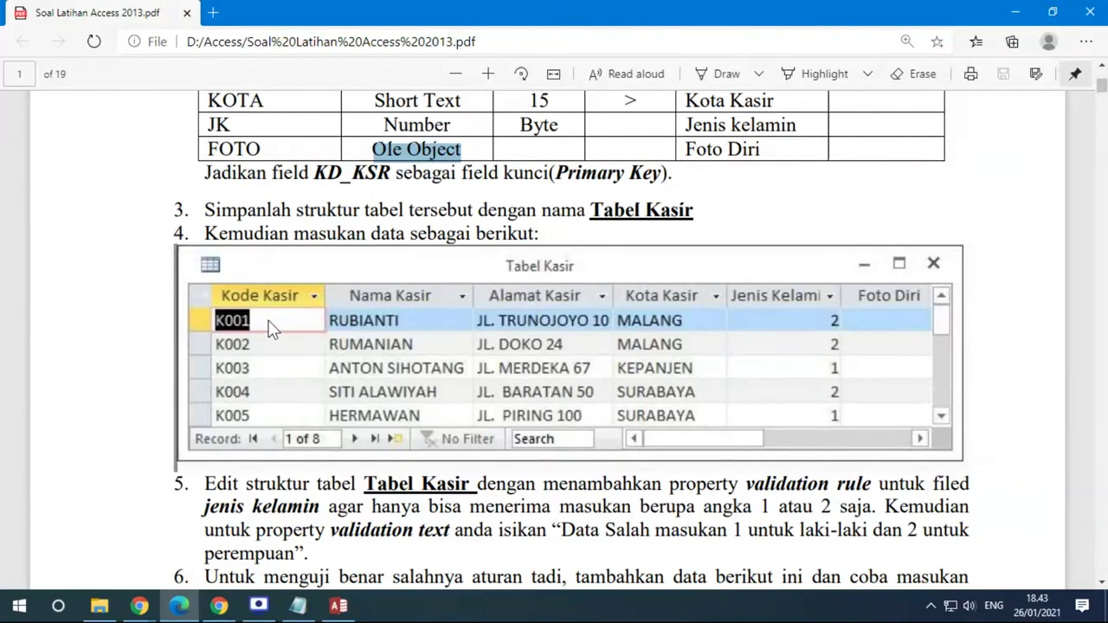
{"action": "scroll", "coordinate": [354, 326], "scroll_direction": "up", "scroll_amount": 5}
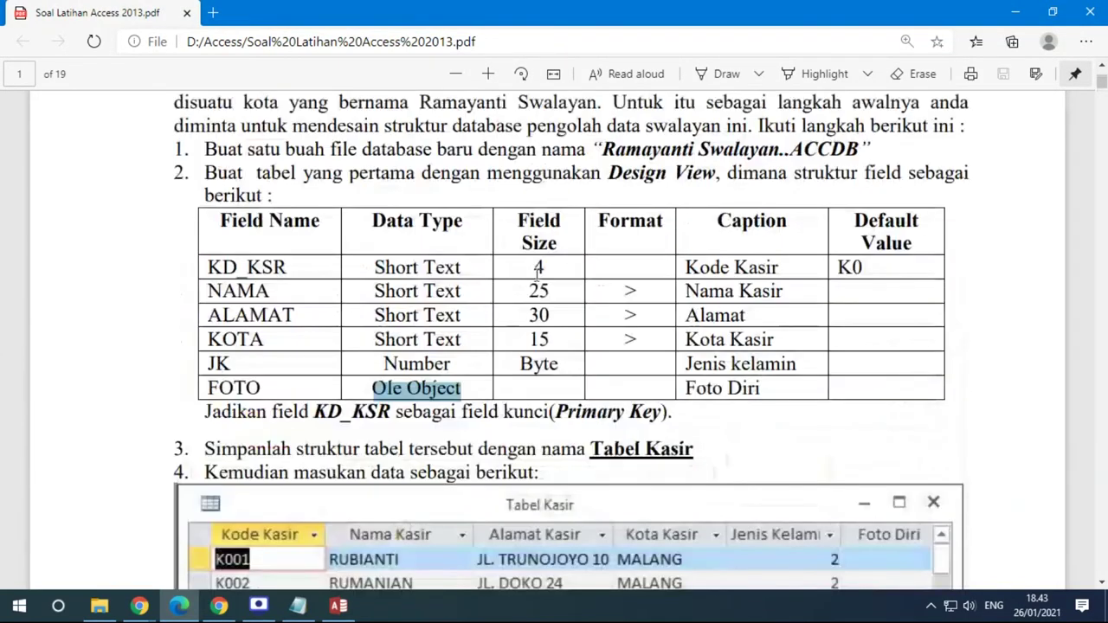
{"action": "scroll", "coordinate": [370, 360], "scroll_direction": "down", "scroll_amount": 2}
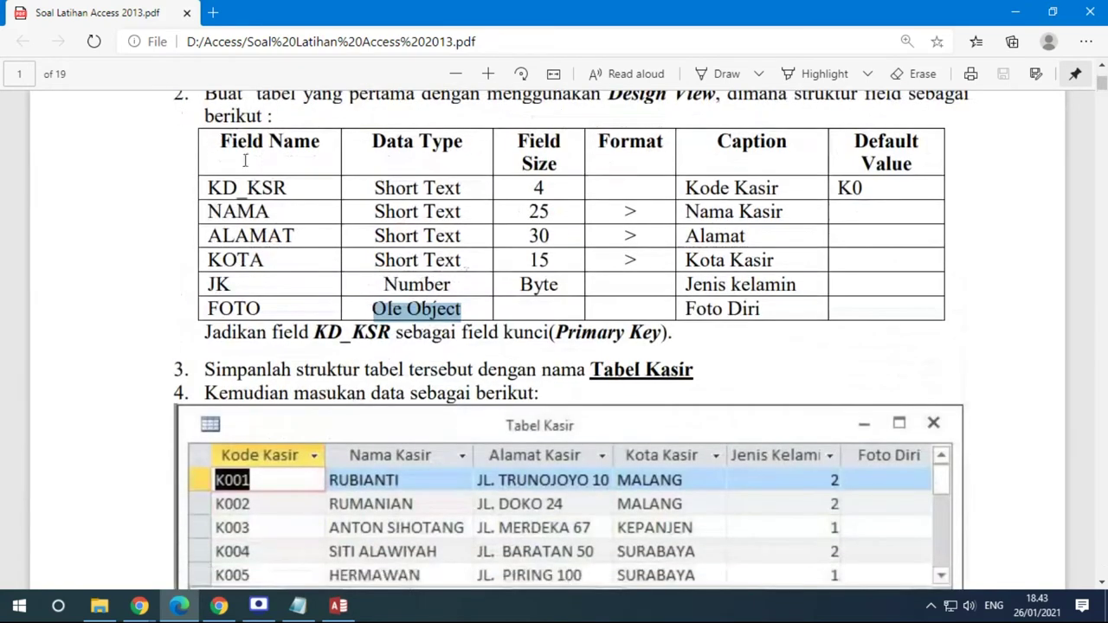
{"action": "scroll", "coordinate": [328, 343], "scroll_direction": "down", "scroll_amount": 4}
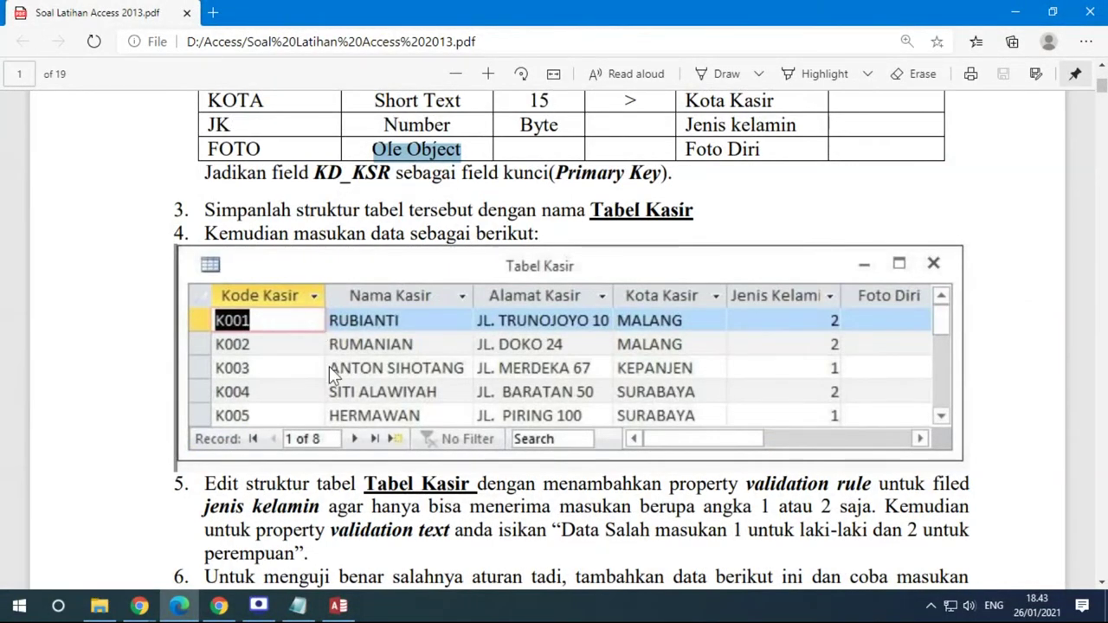
{"action": "scroll", "coordinate": [329, 366], "scroll_direction": "up", "scroll_amount": 3}
{"action": "left_click_drag", "start_coordinate": [372, 188], "coordinate": [553, 189]}
{"action": "scroll", "coordinate": [248, 404], "scroll_direction": "down", "scroll_amount": 2}
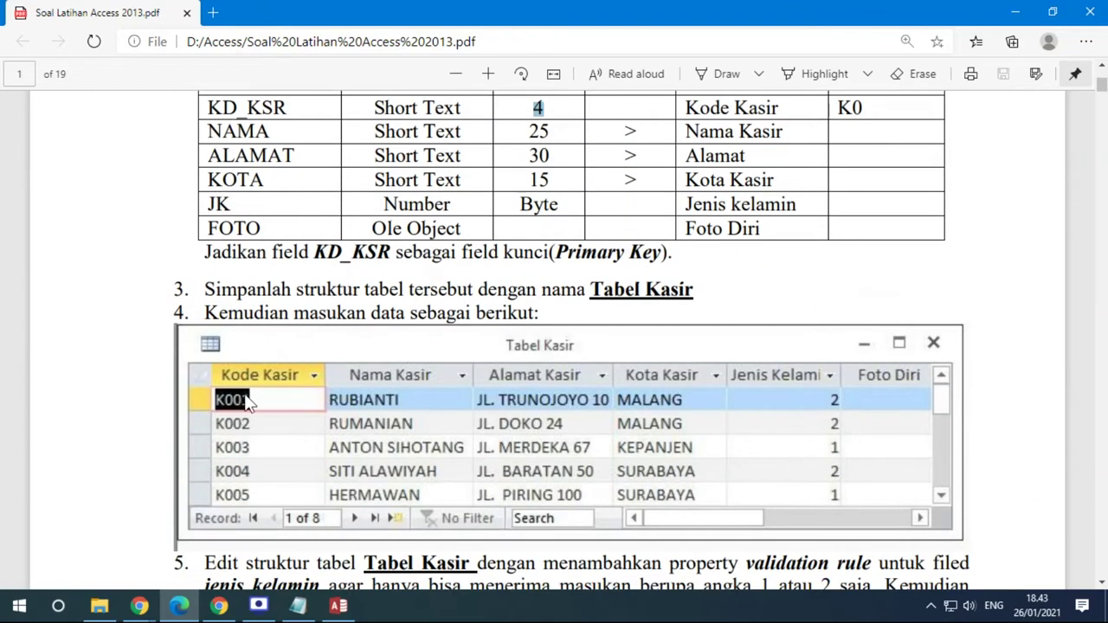
{"action": "scroll", "coordinate": [360, 406], "scroll_direction": "up", "scroll_amount": 3}
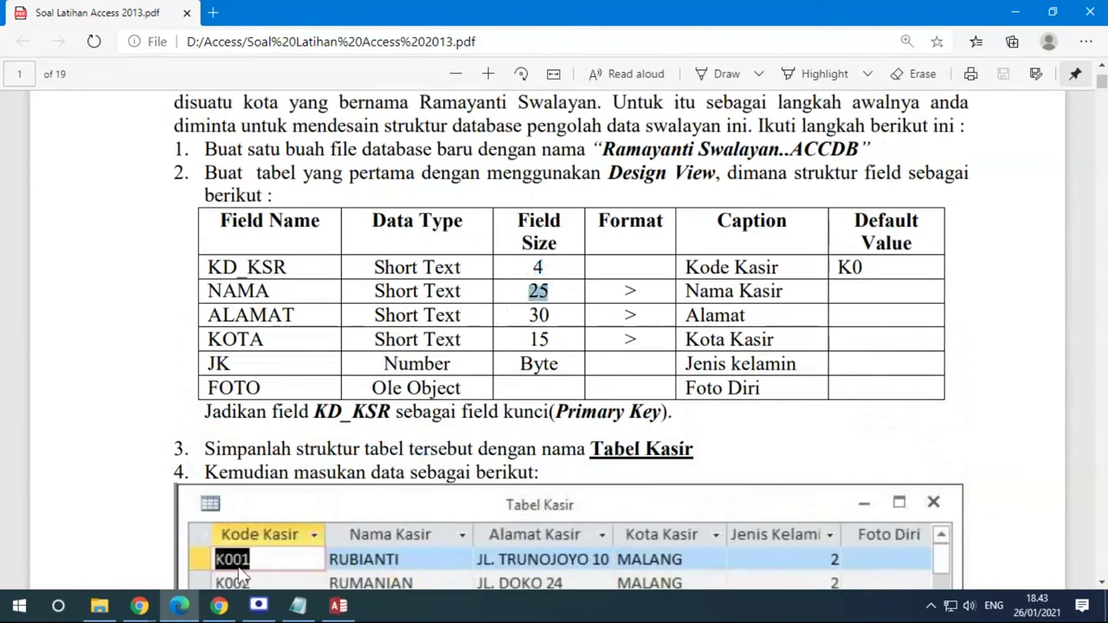
{"action": "scroll", "coordinate": [232, 511], "scroll_direction": "down", "scroll_amount": 2}
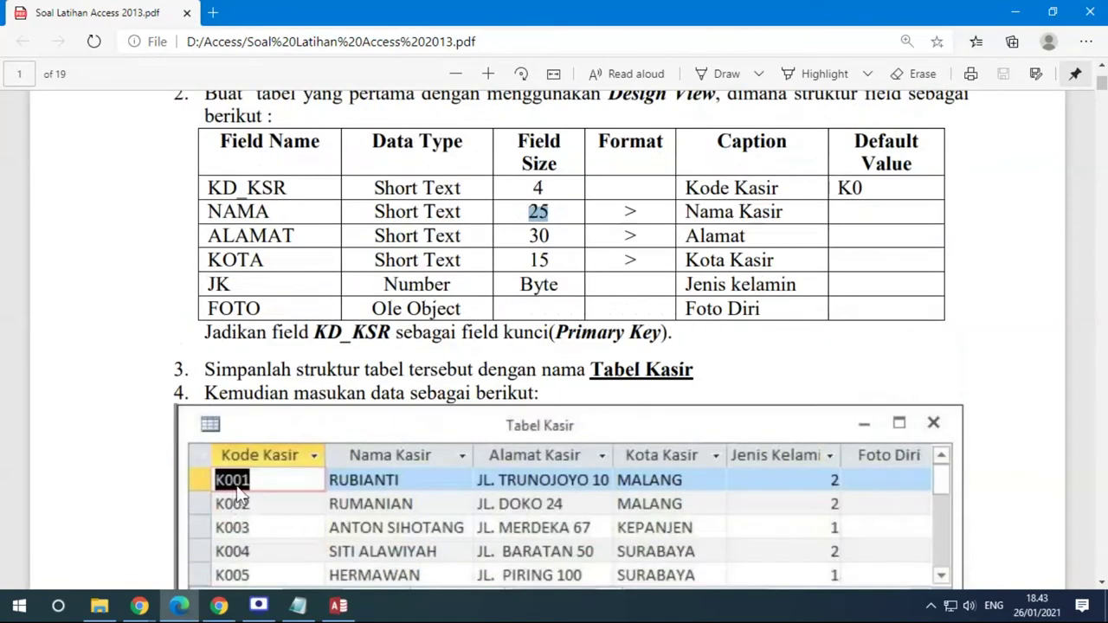
{"action": "left_click", "coordinate": [338, 606]}
{"action": "left_click", "coordinate": [323, 401]}
{"action": "left_click", "coordinate": [178, 606]}
{"action": "left_click_drag", "start_coordinate": [786, 187], "coordinate": [682, 188]}
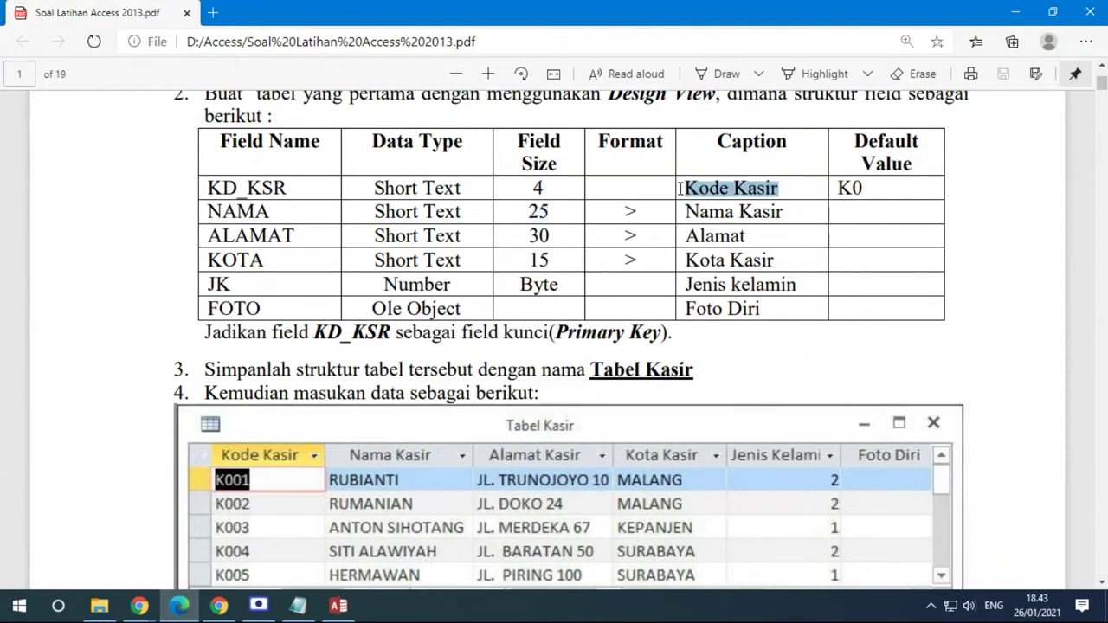
{"action": "left_click", "coordinate": [338, 605]}
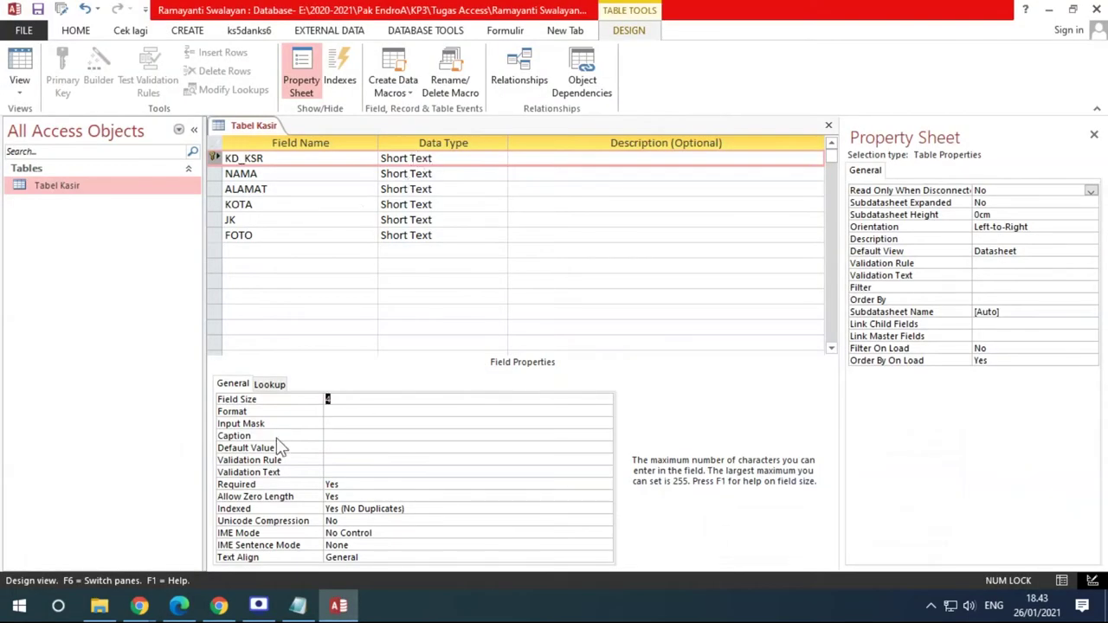
Give KD_KSR the caption Kode Kasir
{"action": "left_click", "coordinate": [330, 435]}
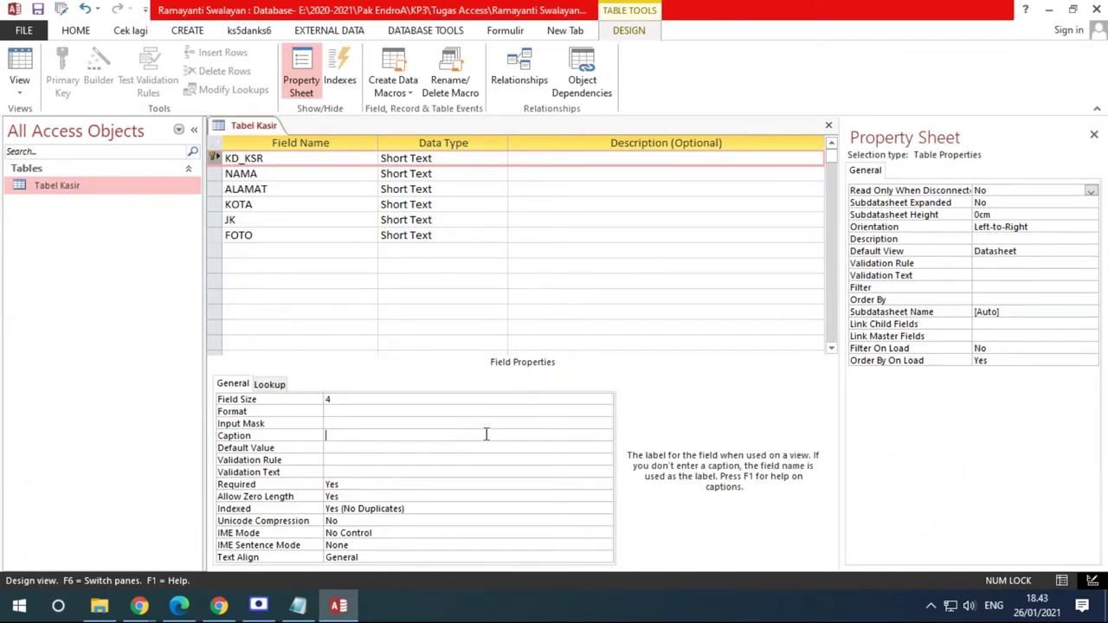
{"action": "type", "text": "Kode Kasir"}
{"action": "left_click_drag", "start_coordinate": [274, 160], "coordinate": [216, 157]}
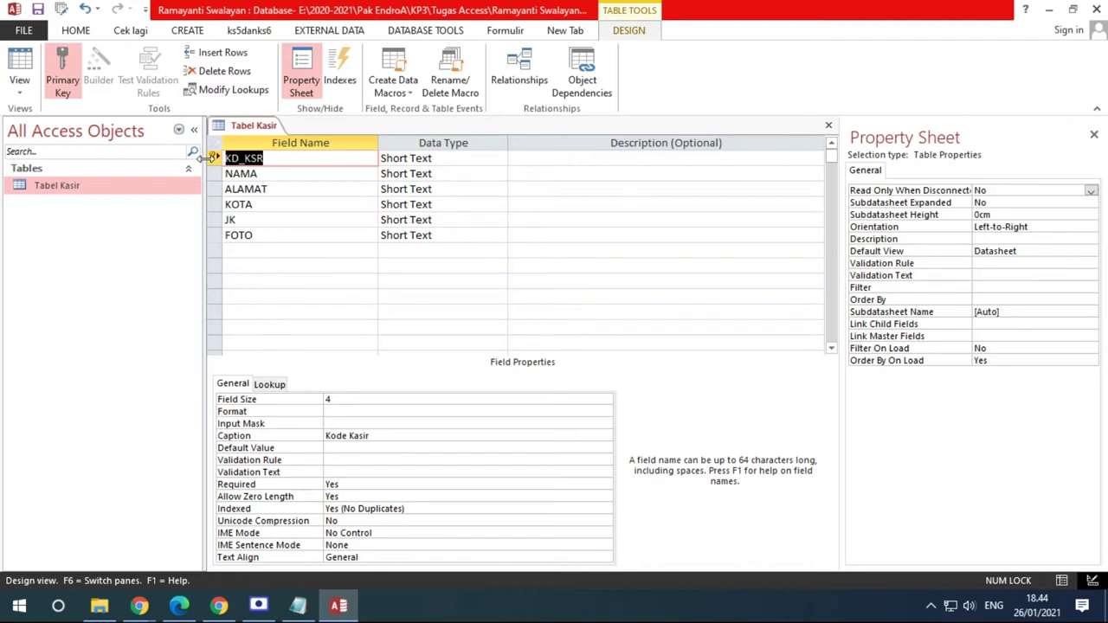
{"action": "left_click_drag", "start_coordinate": [393, 436], "coordinate": [314, 436]}
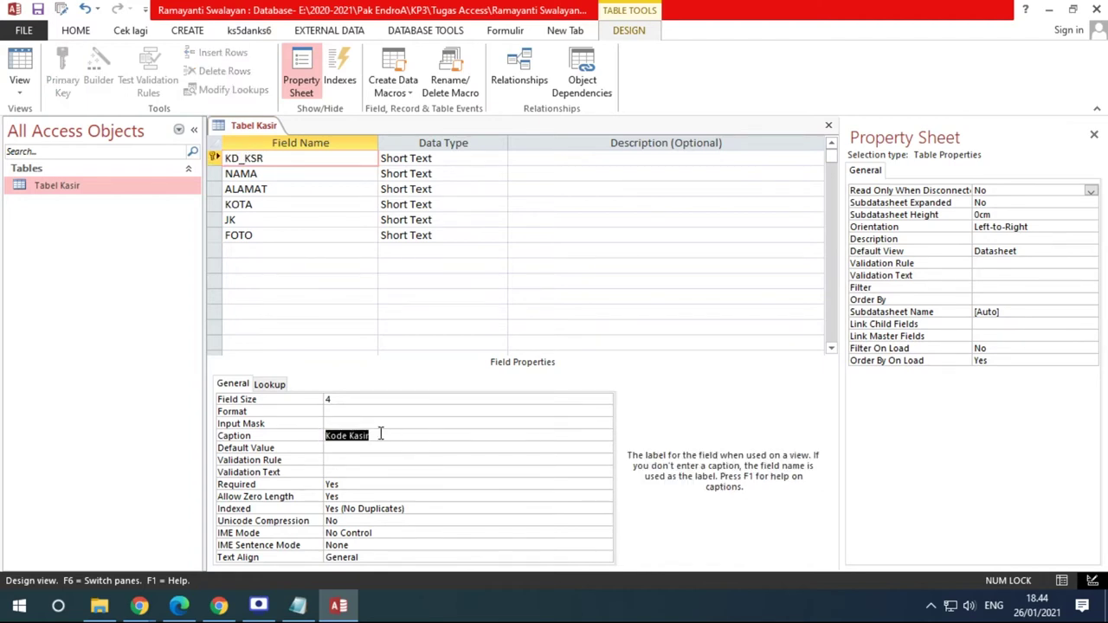
{"action": "left_click_drag", "start_coordinate": [379, 433], "coordinate": [318, 435]}
Undo the accidental rename so the field name reads KD_KSR again
{"action": "left_click", "coordinate": [273, 158]}
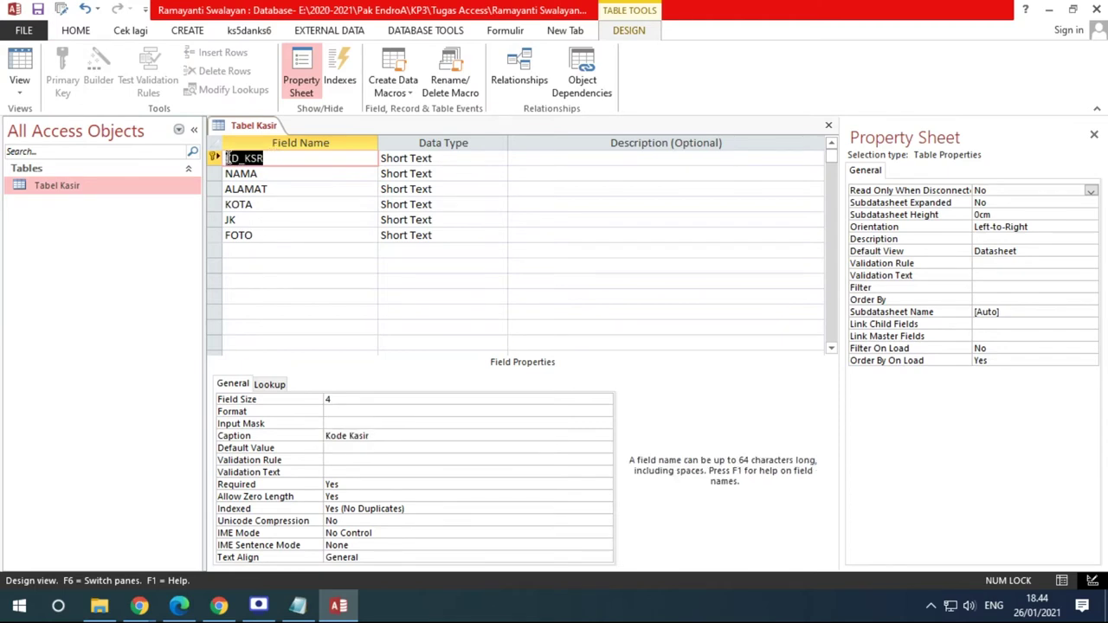
{"action": "left_click_drag", "start_coordinate": [388, 435], "coordinate": [318, 438]}
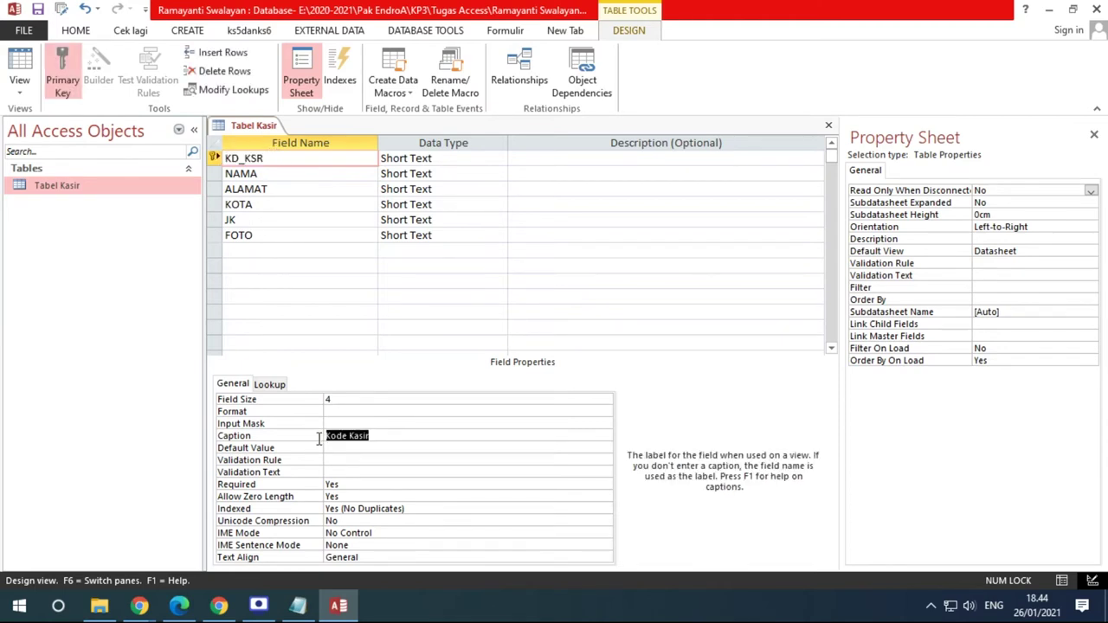
{"action": "left_click", "coordinate": [271, 159]}
{"action": "type", "text": "Kode "}
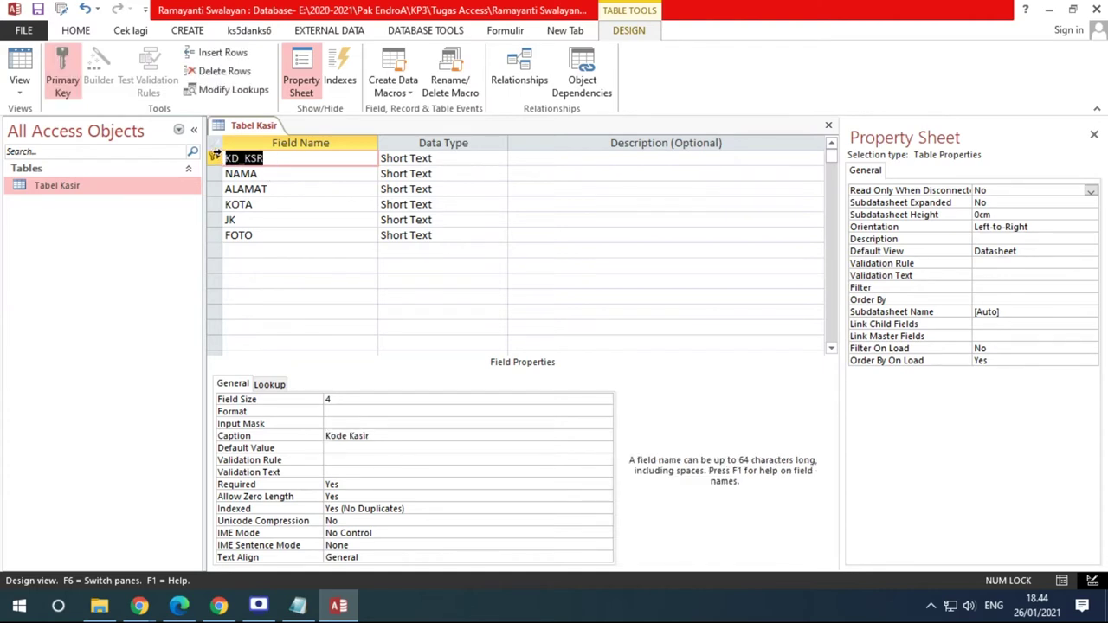
{"action": "type", "text": "Kasir"}
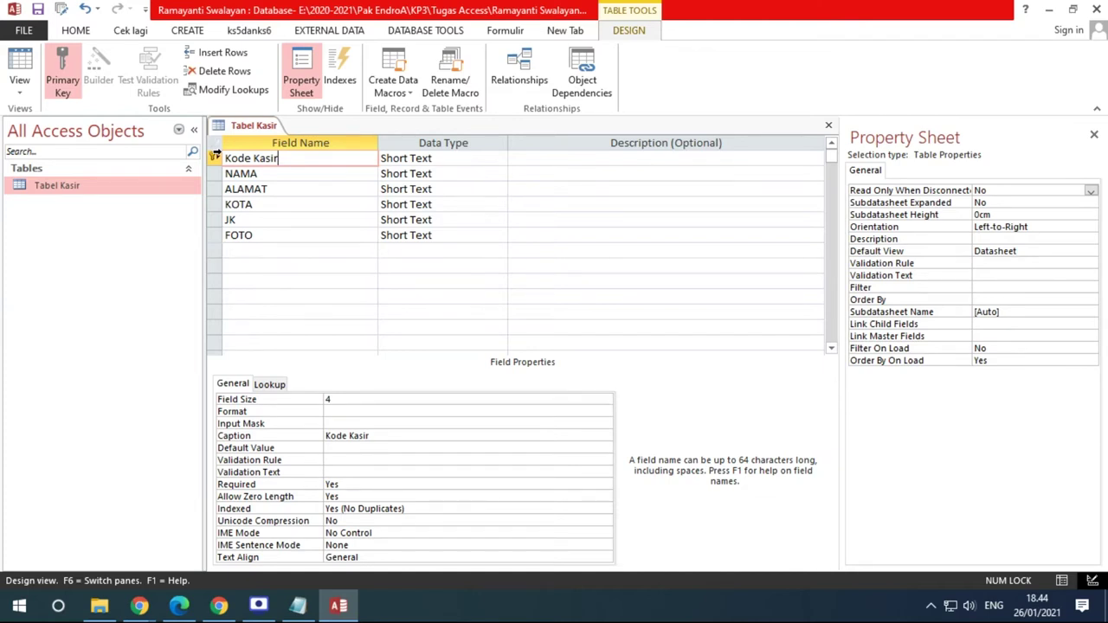
{"action": "key", "text": "BackSpace"}
{"action": "key", "text": "BackSpace"}
{"action": "key", "text": "BackSpace"}
{"action": "key", "text": "BackSpace"}
{"action": "key", "text": "BackSpace"}
{"action": "key", "text": "BackSpace"}
{"action": "key", "text": "BackSpace"}
{"action": "key", "text": "BackSpace"}
{"action": "key", "text": "BackSpace"}
{"action": "key", "text": "BackSpace"}
{"action": "key", "text": "Caps_Lock"}
{"action": "type", "text": "K"}
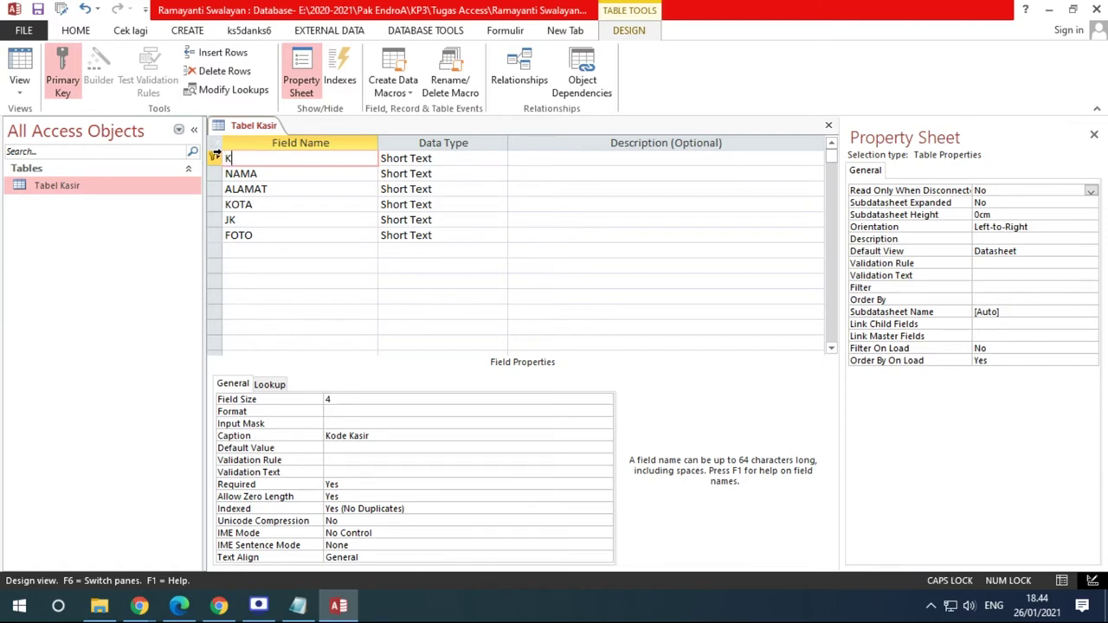
{"action": "type", "text": "D_KSR"}
Check the exercise PDF for KD_KSR's caption Kode Kasir and default value K0
{"action": "left_click", "coordinate": [178, 605]}
{"action": "scroll", "coordinate": [313, 349], "scroll_direction": "down", "scroll_amount": 3}
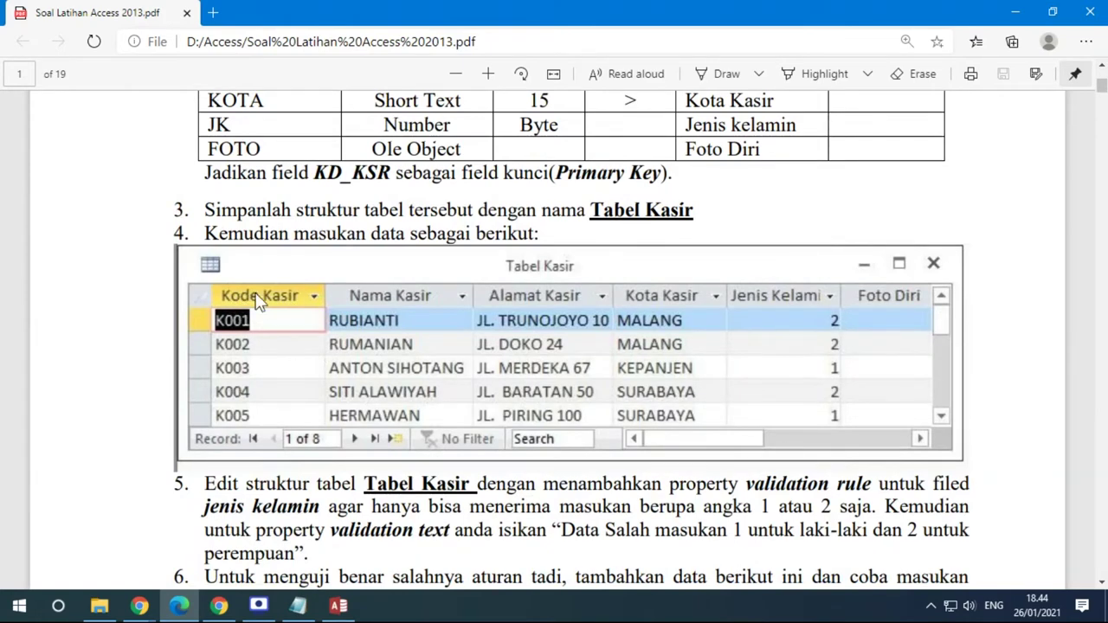
{"action": "left_click", "coordinate": [338, 605]}
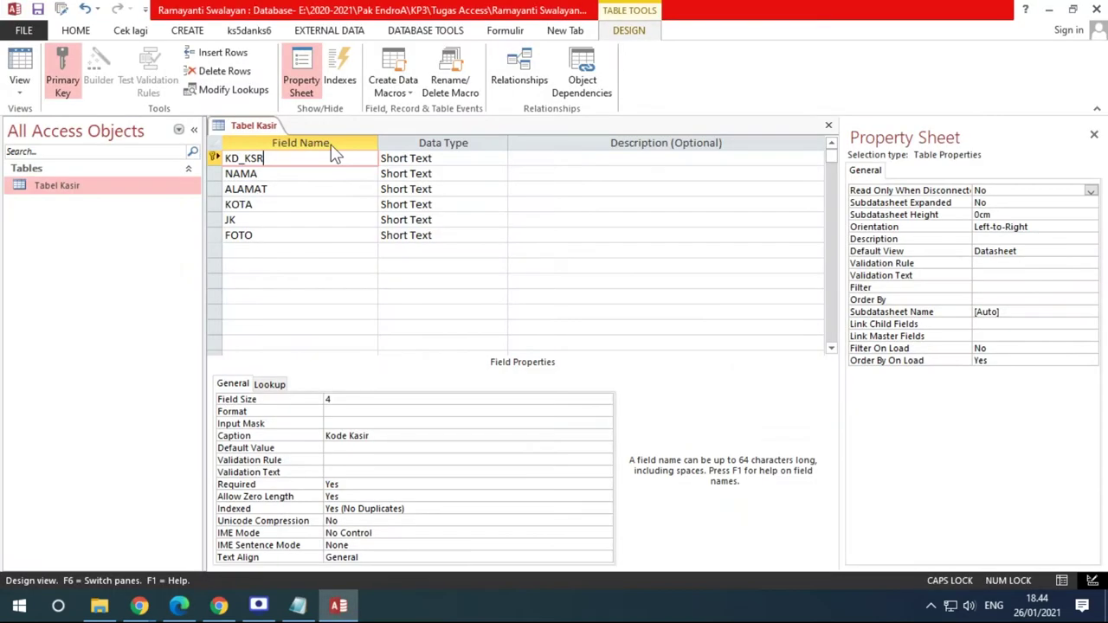
{"action": "left_click", "coordinate": [304, 436]}
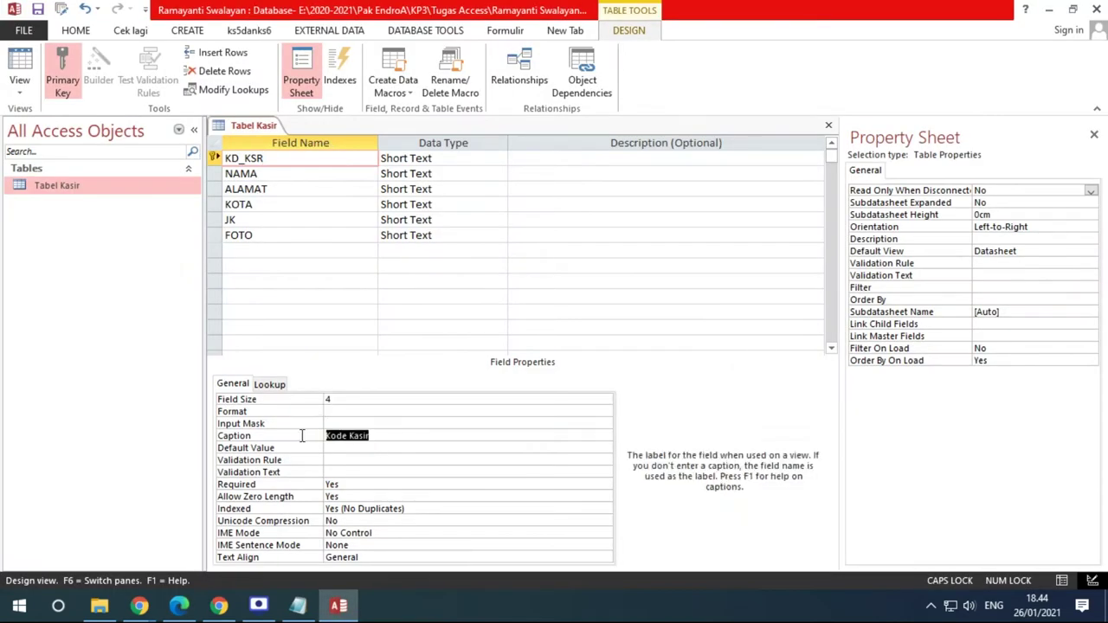
{"action": "left_click", "coordinate": [179, 606]}
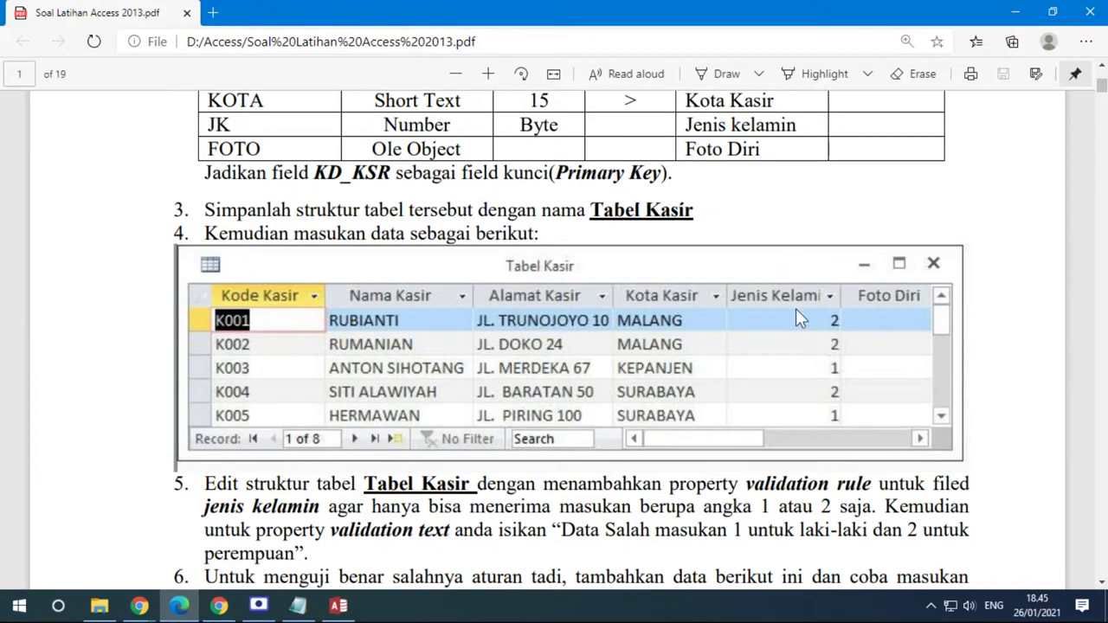
{"action": "scroll", "coordinate": [795, 309], "scroll_direction": "up", "scroll_amount": 3}
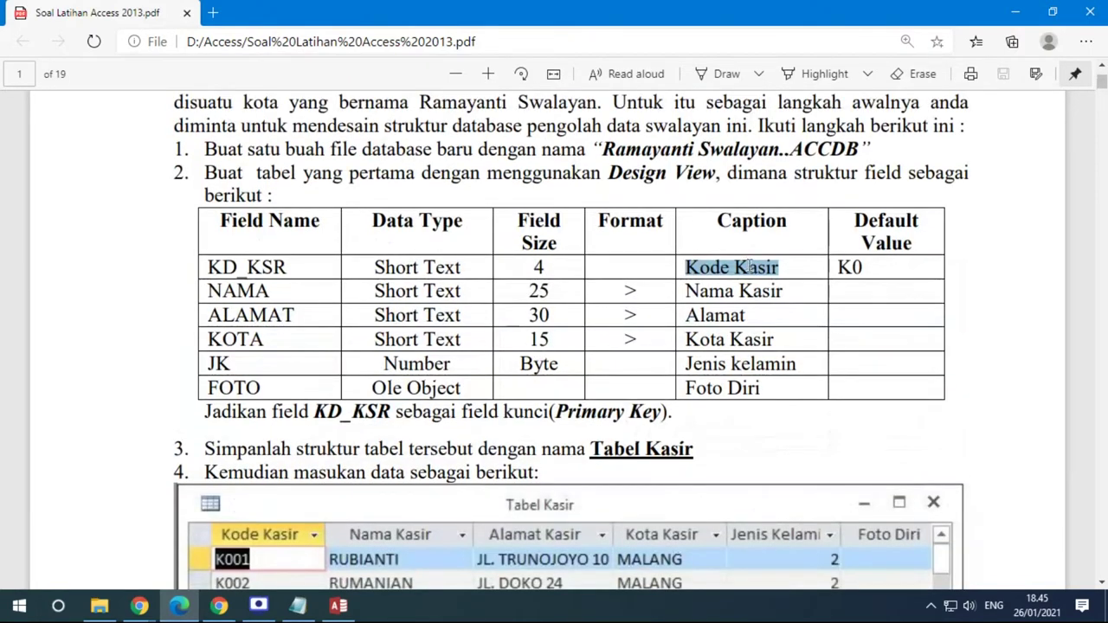
{"action": "left_click", "coordinate": [303, 270]}
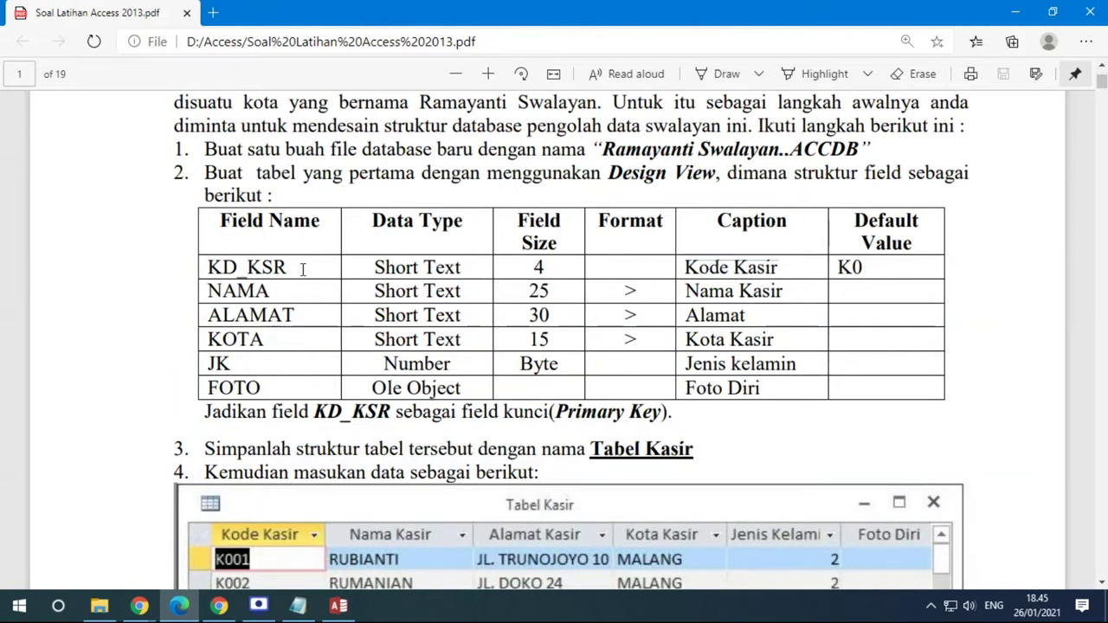
{"action": "left_click_drag", "start_coordinate": [207, 267], "coordinate": [285, 267]}
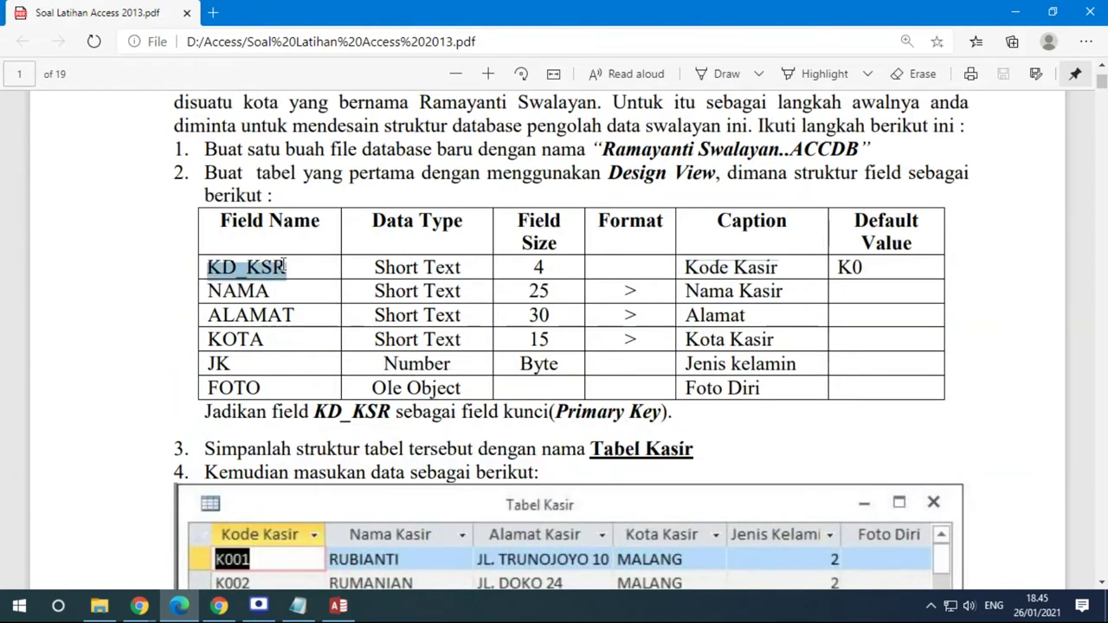
{"action": "left_click_drag", "start_coordinate": [878, 268], "coordinate": [836, 270]}
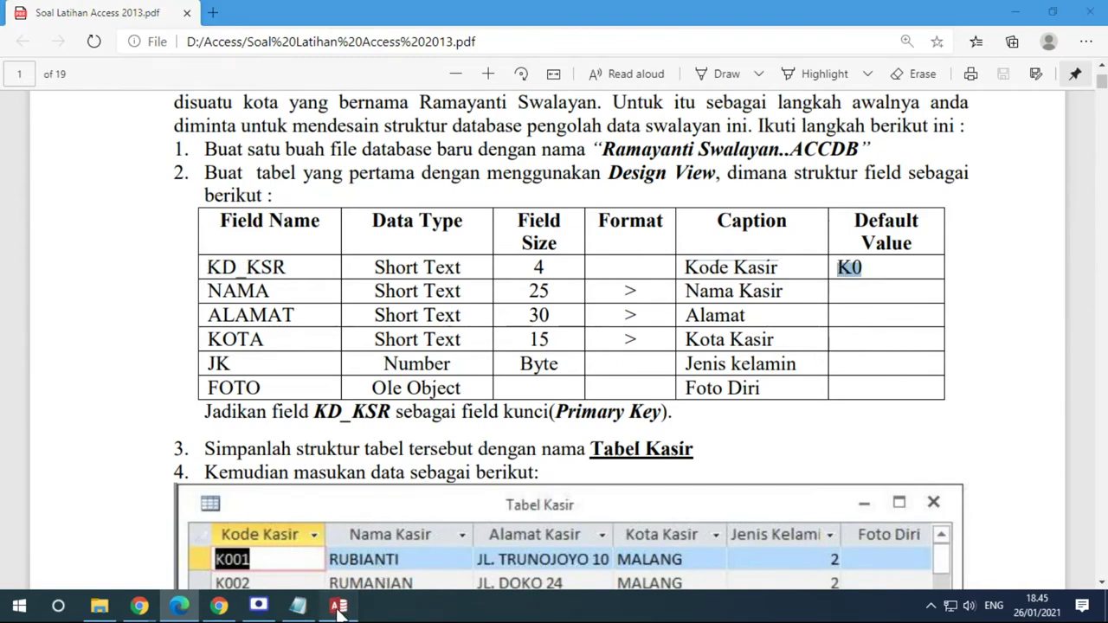
{"action": "left_click", "coordinate": [339, 605]}
{"action": "left_click", "coordinate": [315, 158]}
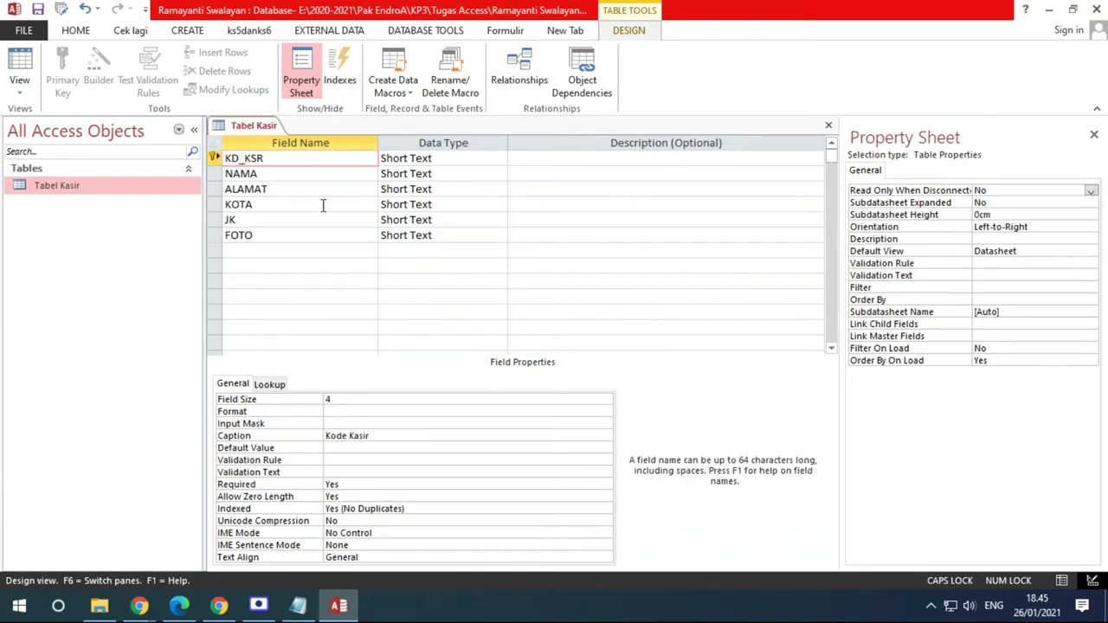
Set KD_KSR's Default Value to K0
{"action": "left_click", "coordinate": [249, 449]}
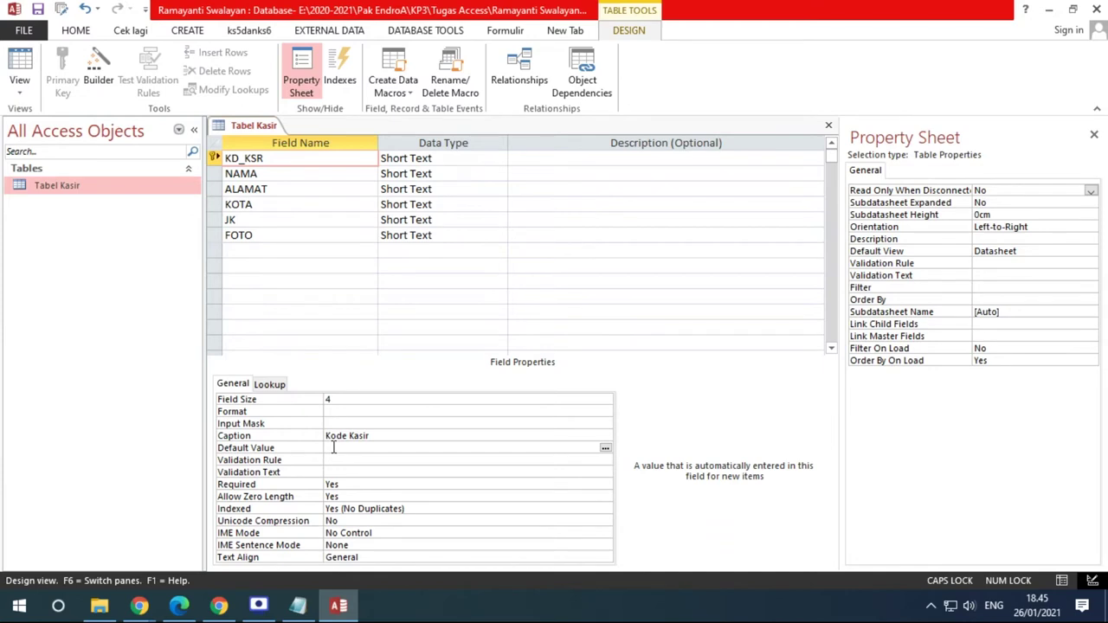
{"action": "type", "text": "K0"}
{"action": "left_click", "coordinate": [347, 459]}
{"action": "left_click", "coordinate": [316, 447]}
{"action": "type", "text": "K0"}
{"action": "key", "text": "Return"}
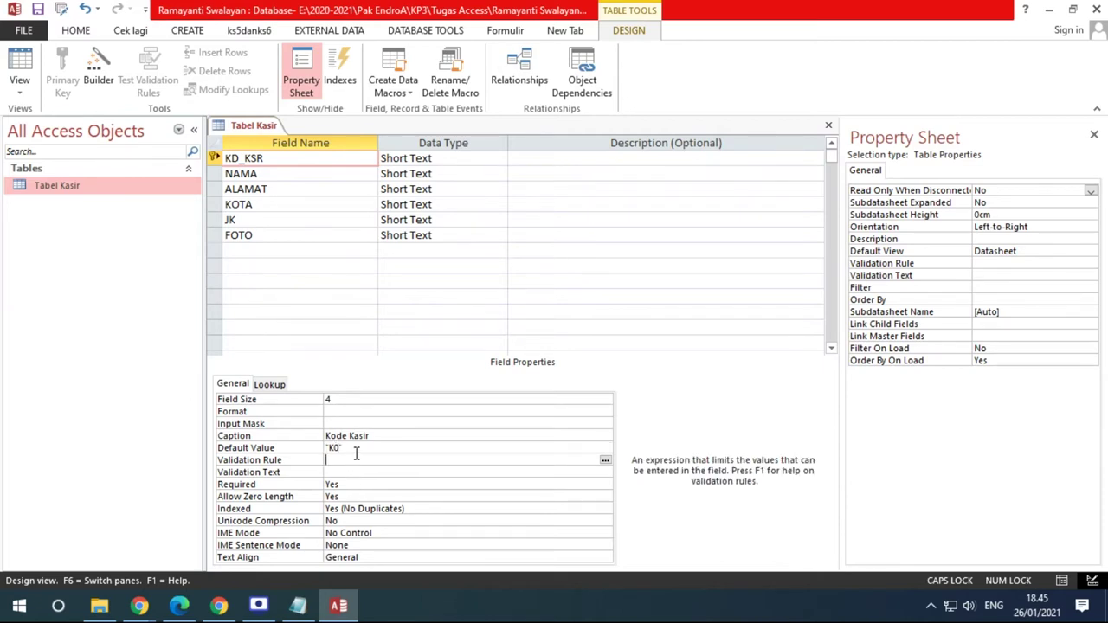
{"action": "key", "text": "Up"}
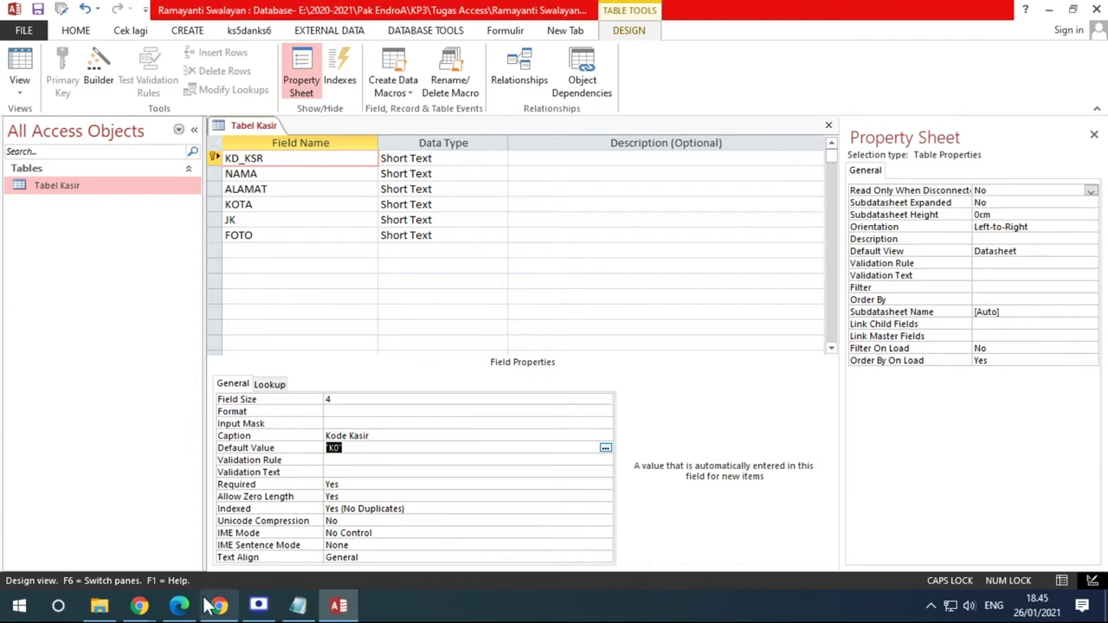
{"action": "left_click", "coordinate": [178, 605]}
Scroll the PDF to the sample Tabel Kasir records K001–K005, then return to Access
{"action": "scroll", "coordinate": [201, 397], "scroll_direction": "down", "scroll_amount": 4}
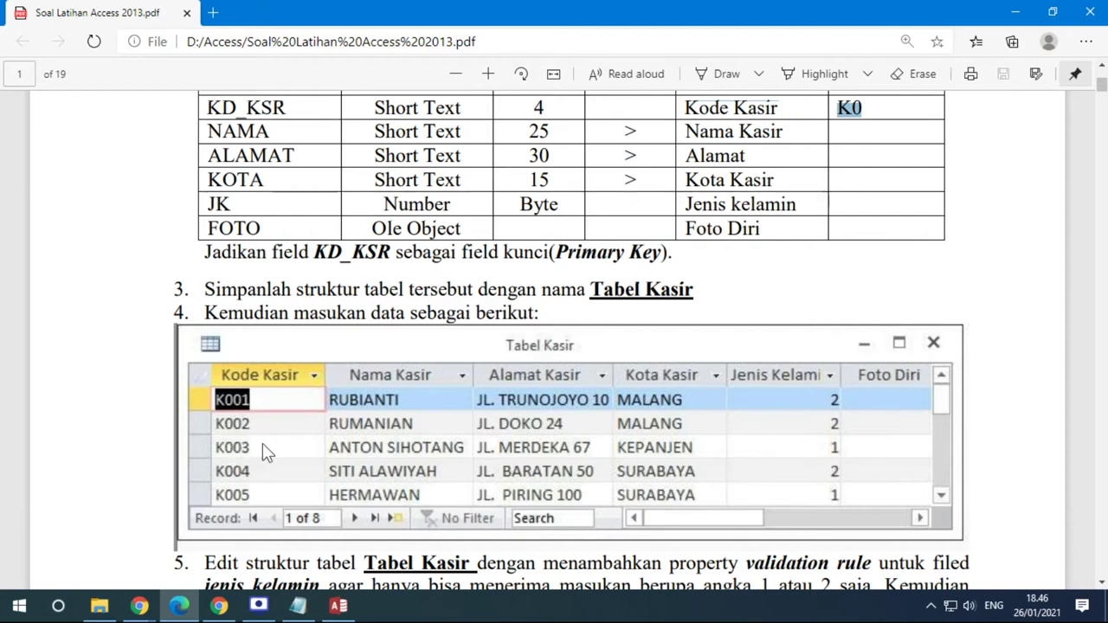
{"action": "left_click", "coordinate": [339, 606]}
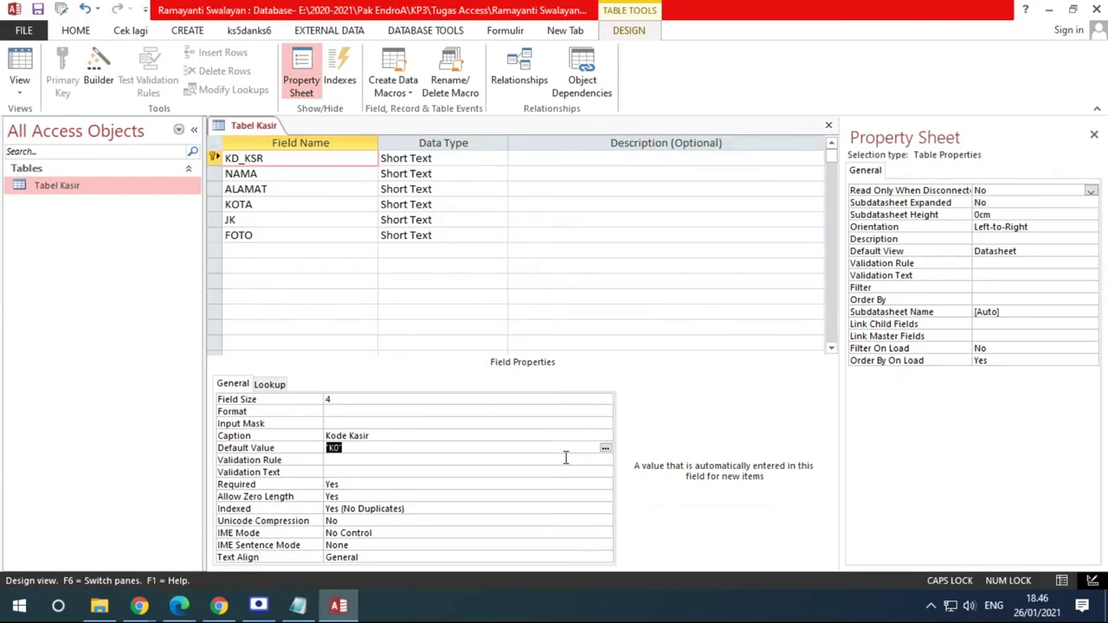
Switch Tabel Kasir to Datasheet View, where the new record shows K0
{"action": "left_click", "coordinate": [451, 158]}
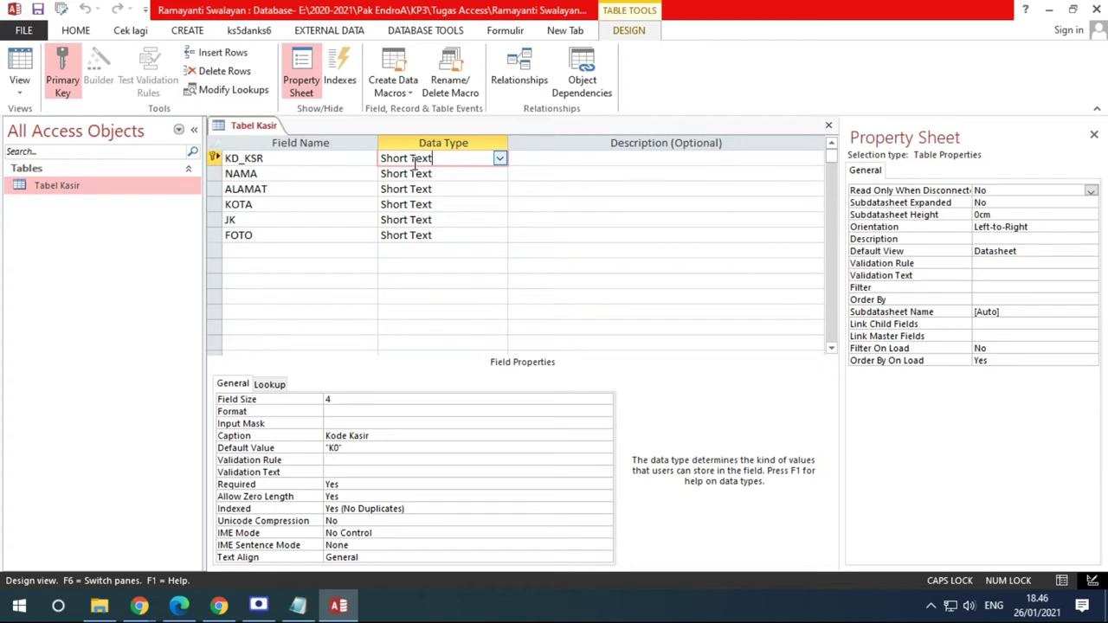
{"action": "right_click", "coordinate": [247, 130]}
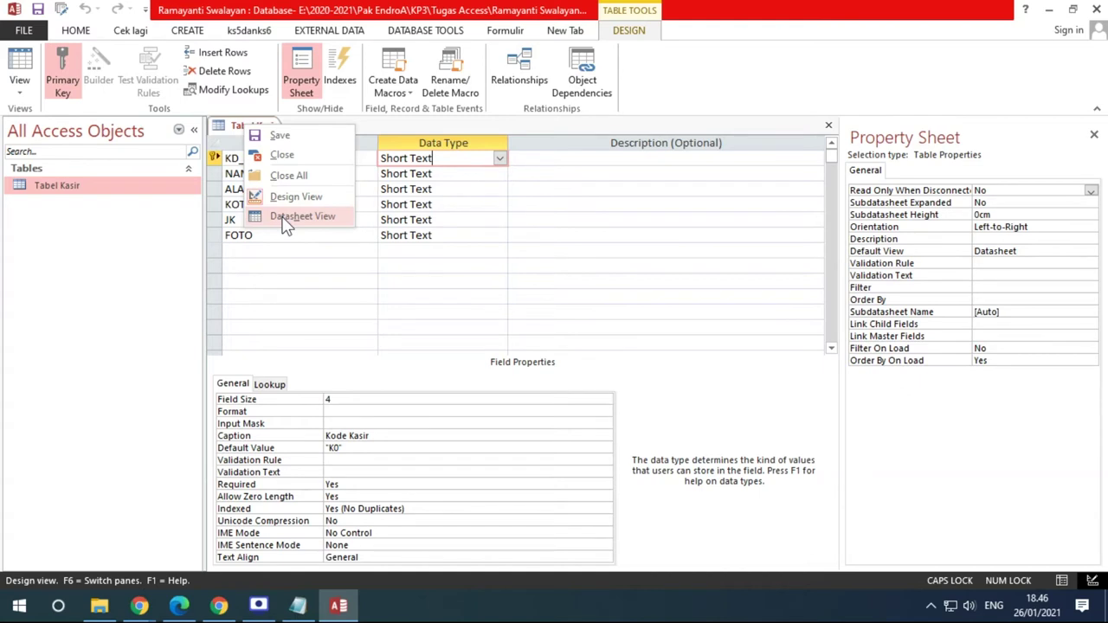
{"action": "right_click", "coordinate": [109, 187]}
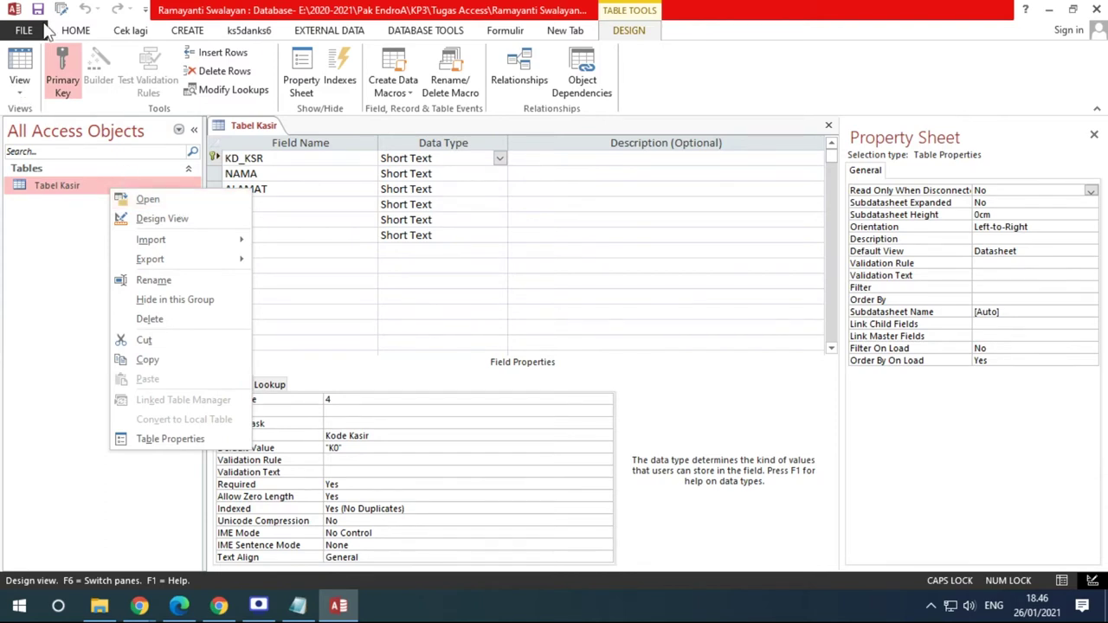
{"action": "left_click", "coordinate": [20, 95]}
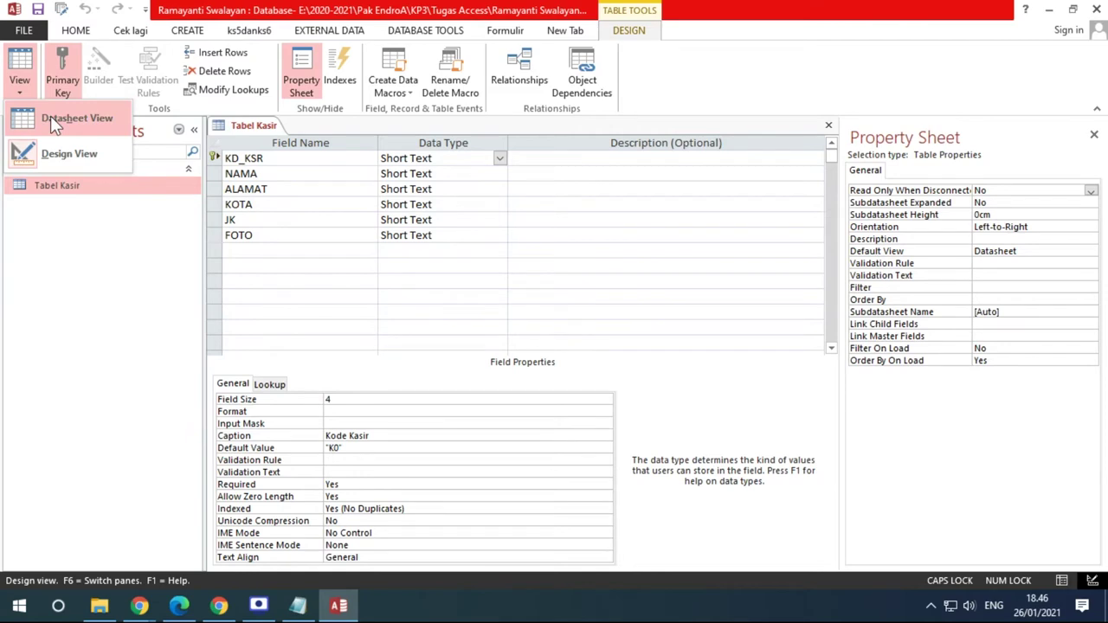
{"action": "right_click", "coordinate": [256, 126]}
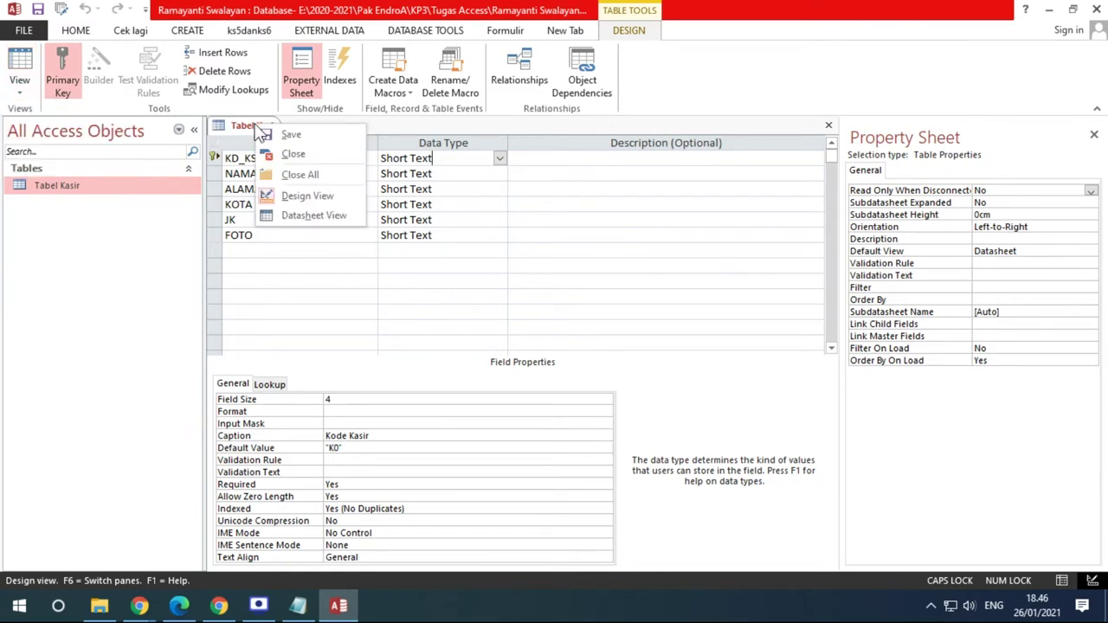
{"action": "left_click", "coordinate": [314, 214]}
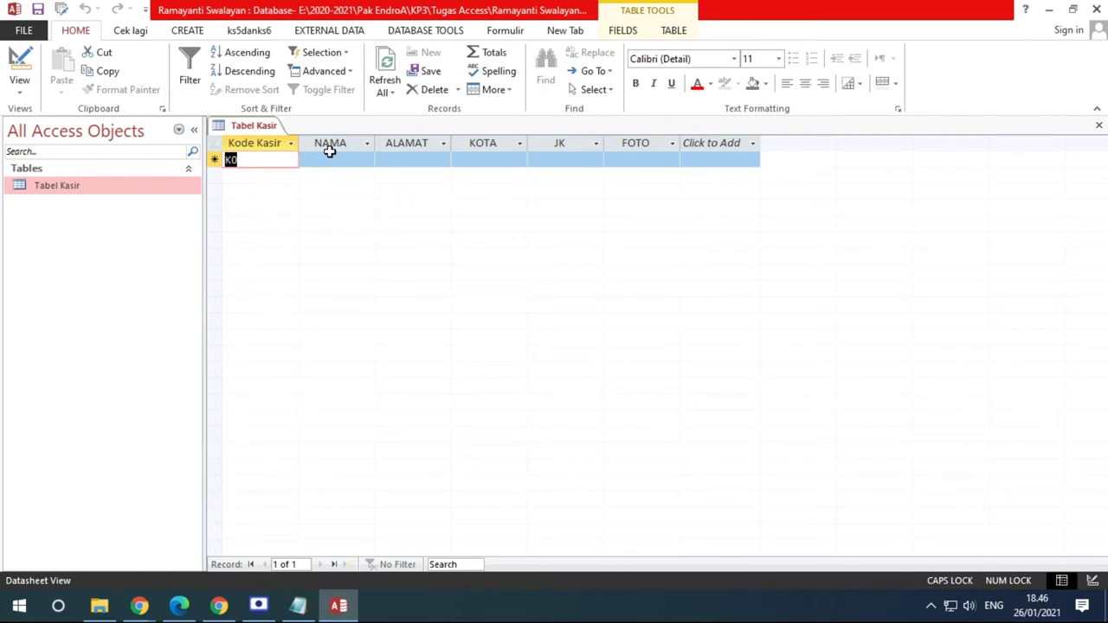
Complete the default K0 into Kode Kasir values K001 and K002 for the first two records
{"action": "left_click", "coordinate": [269, 164]}
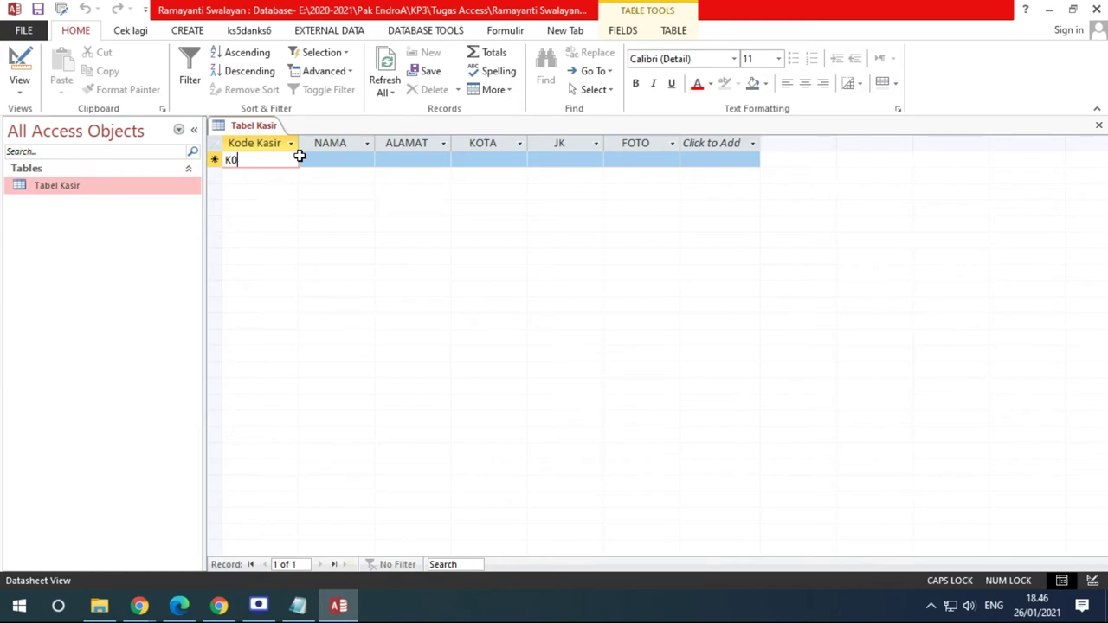
{"action": "type", "text": "01"}
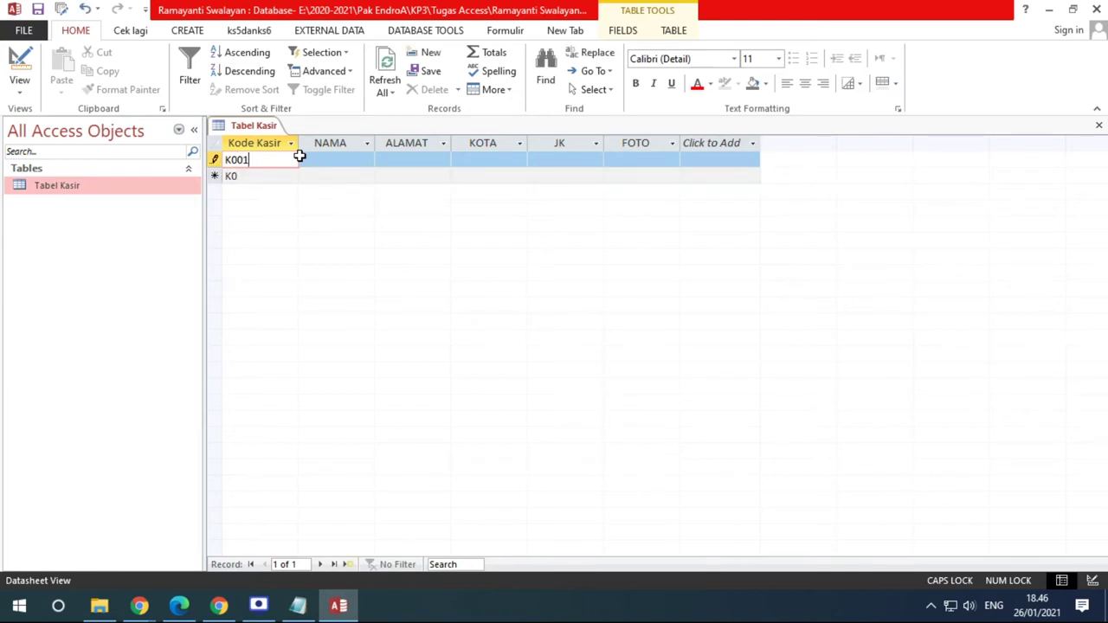
{"action": "left_click", "coordinate": [236, 175]}
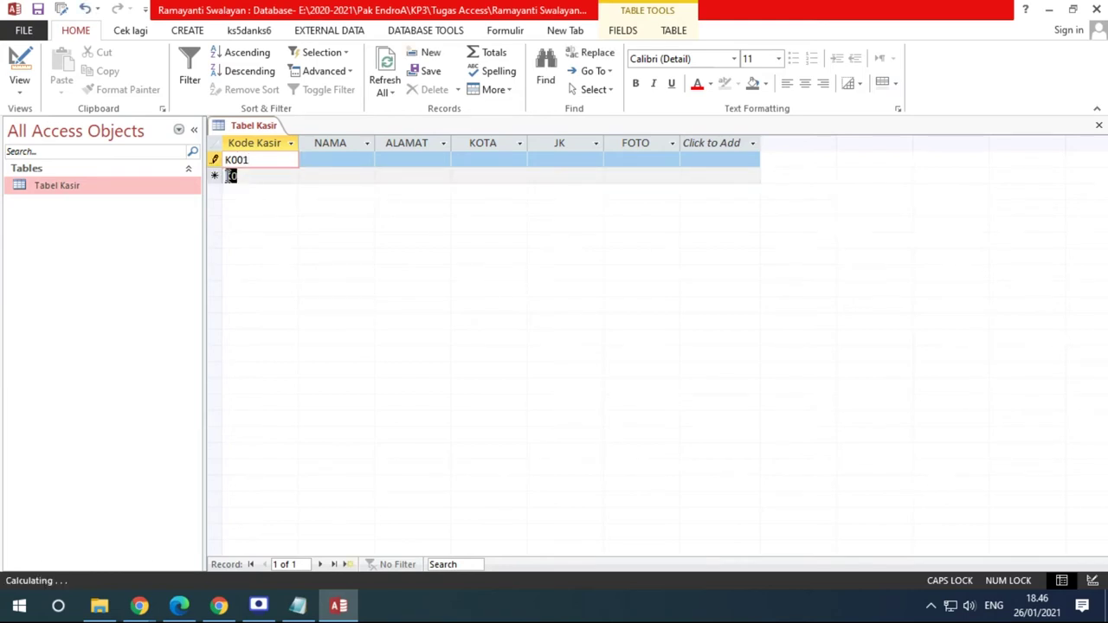
{"action": "type", "text": "02"}
{"action": "key", "text": "Down"}
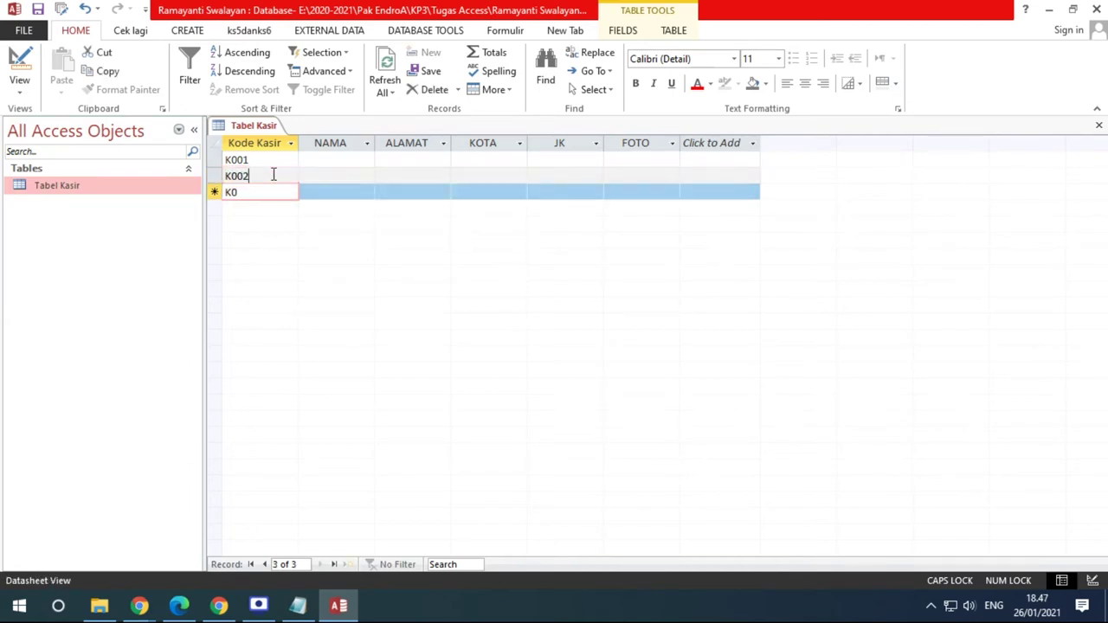
{"action": "left_click", "coordinate": [272, 174]}
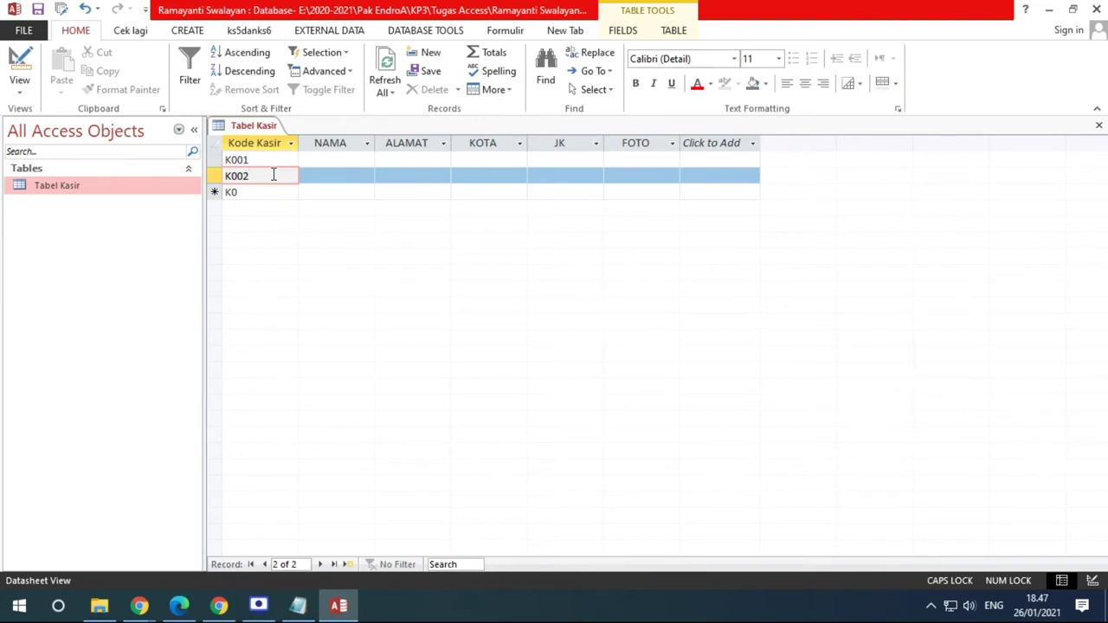
{"action": "key", "text": "Down"}
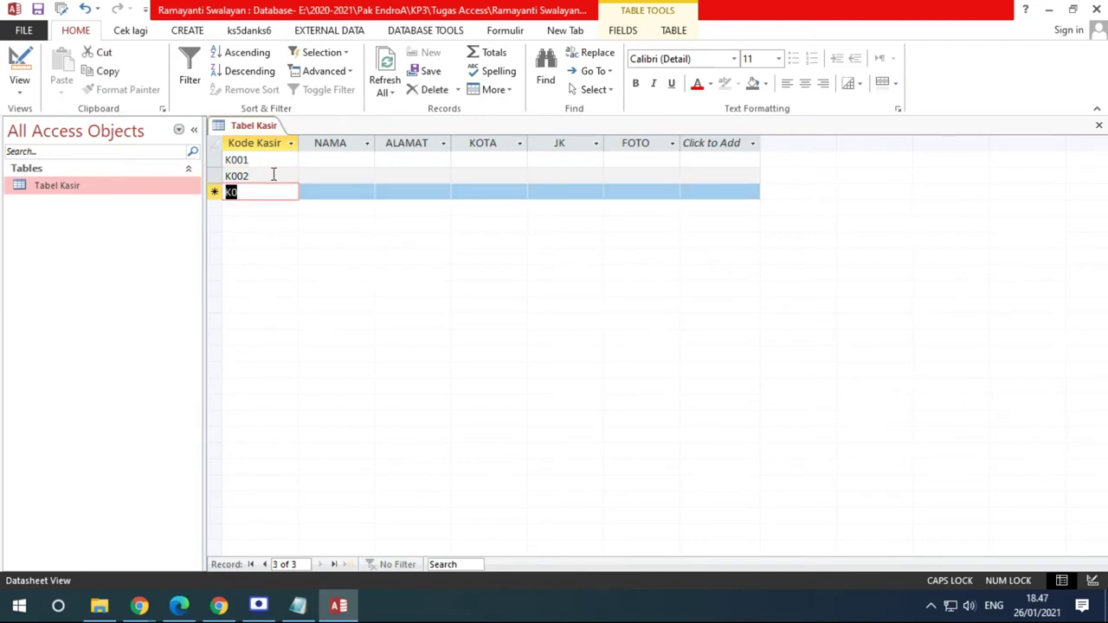
Add records with Kode Kasir K003, K004 and K005 by extending each row's K0
{"action": "key", "text": "BackSpace"}
{"action": "type", "text": "03"}
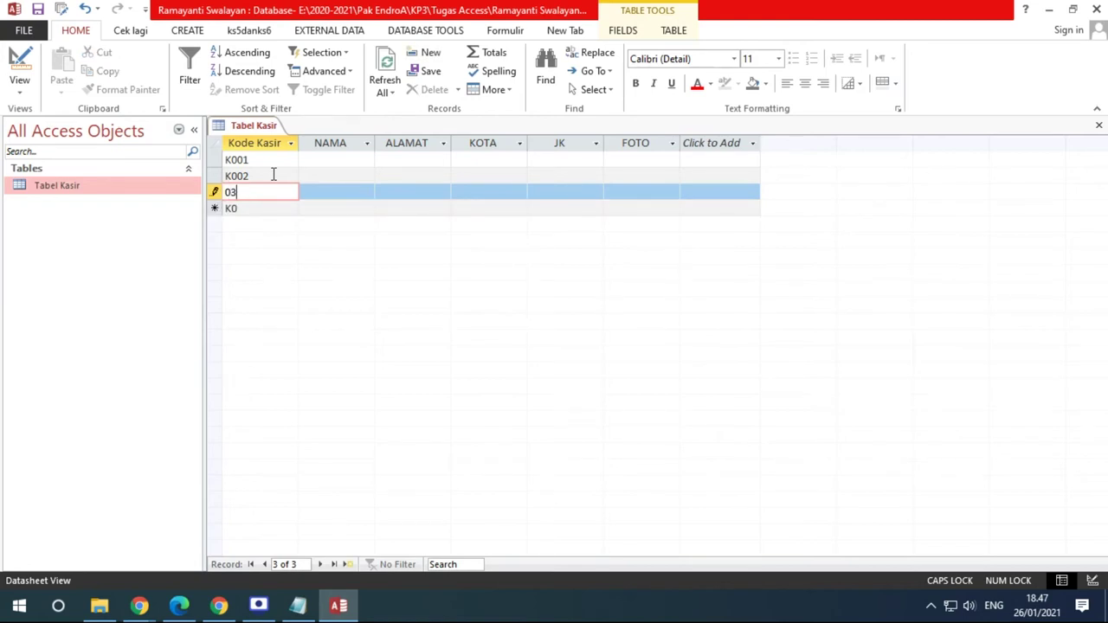
{"action": "key", "text": "Escape"}
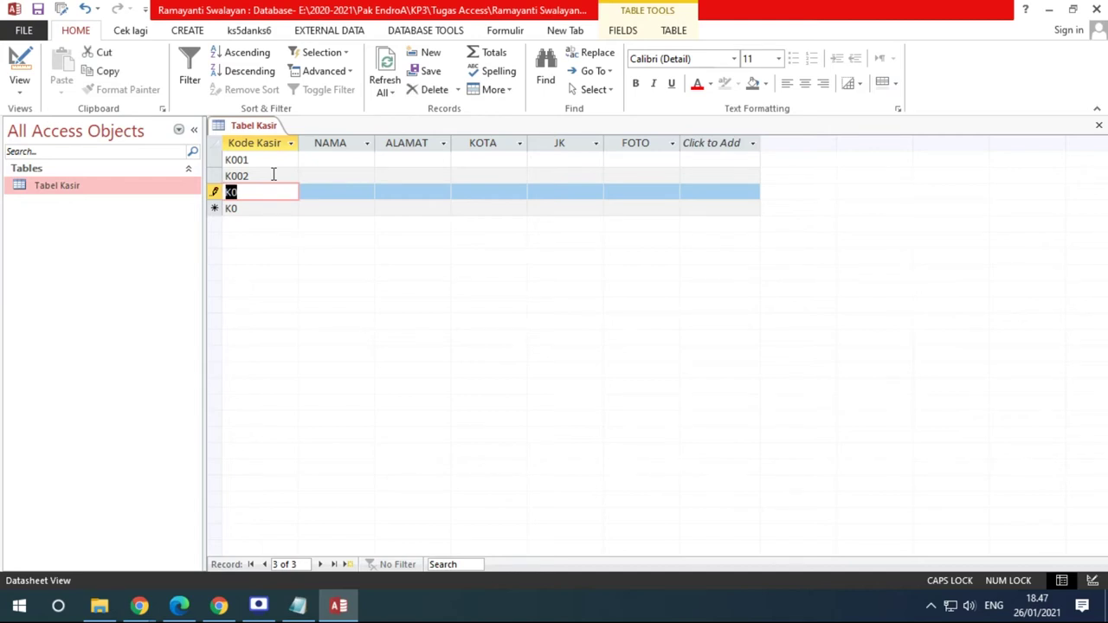
{"action": "key", "text": "F2"}
{"action": "type", "text": "03"}
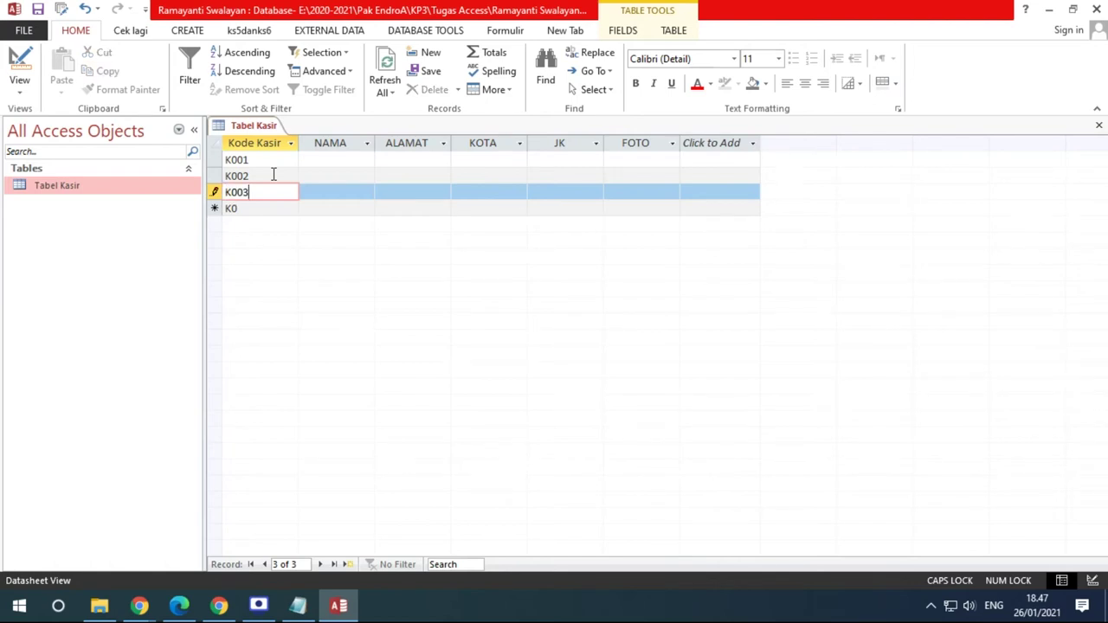
{"action": "key", "text": "Down"}
{"action": "key", "text": "F2"}
{"action": "type", "text": "04"}
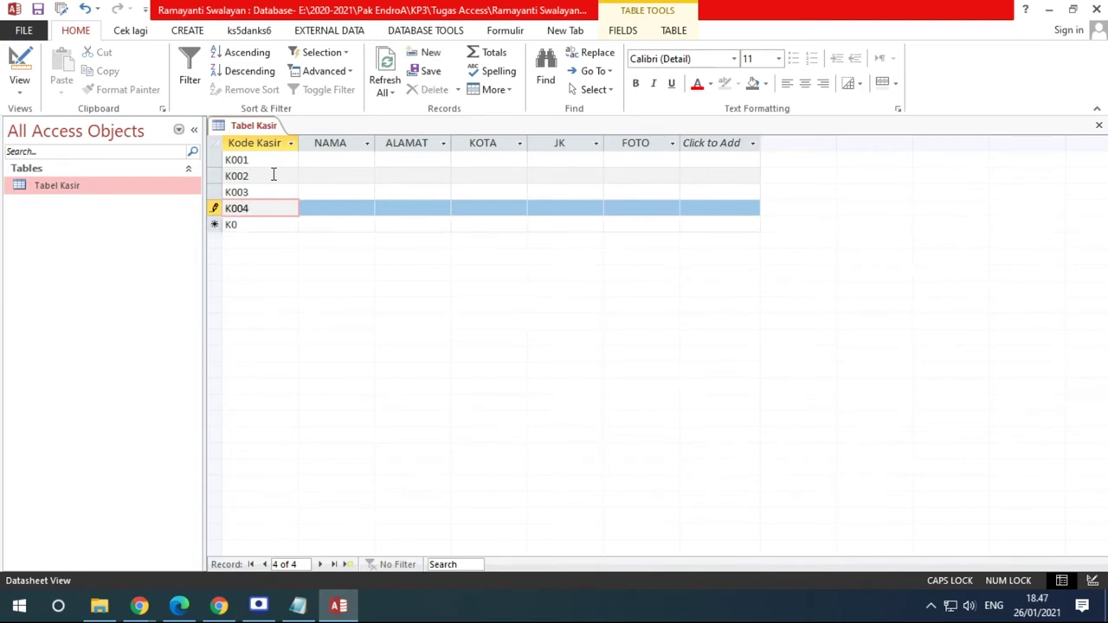
{"action": "key", "text": "Down"}
{"action": "key", "text": "F2"}
{"action": "type", "text": "05"}
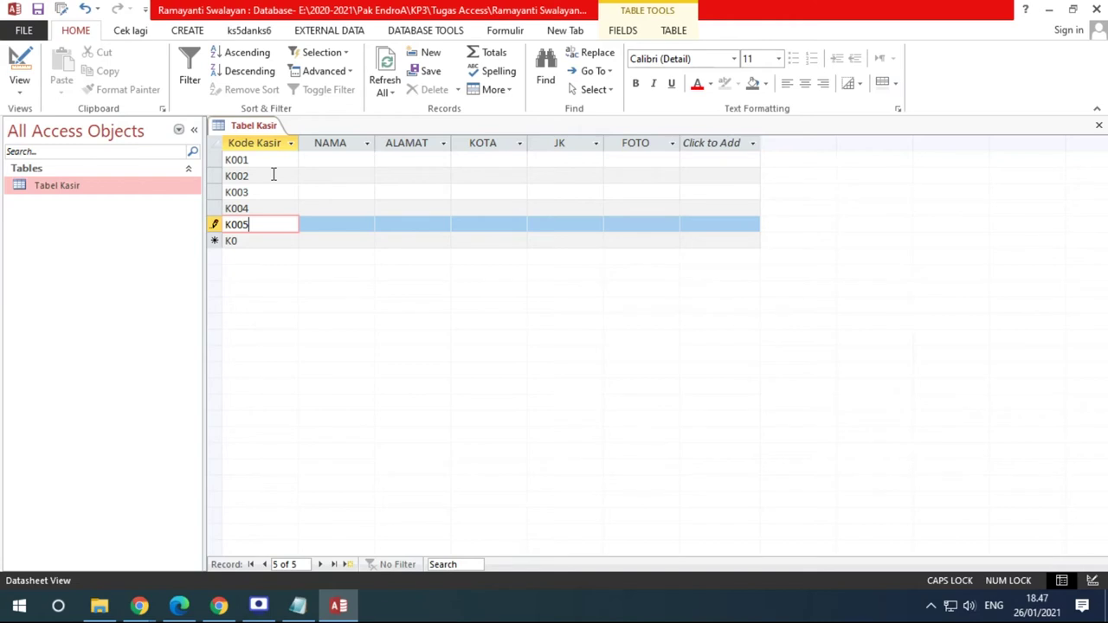
{"action": "left_click", "coordinate": [378, 189]}
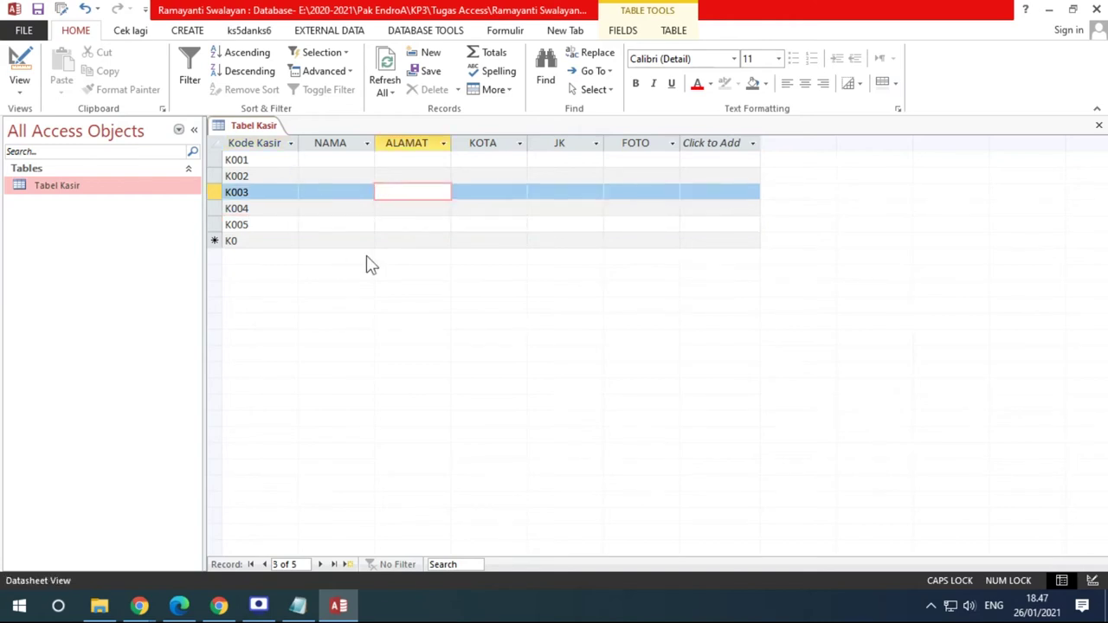
Delete all five records K001–K005 from Tabel Kasir
{"action": "left_click_drag", "start_coordinate": [214, 159], "coordinate": [219, 225]}
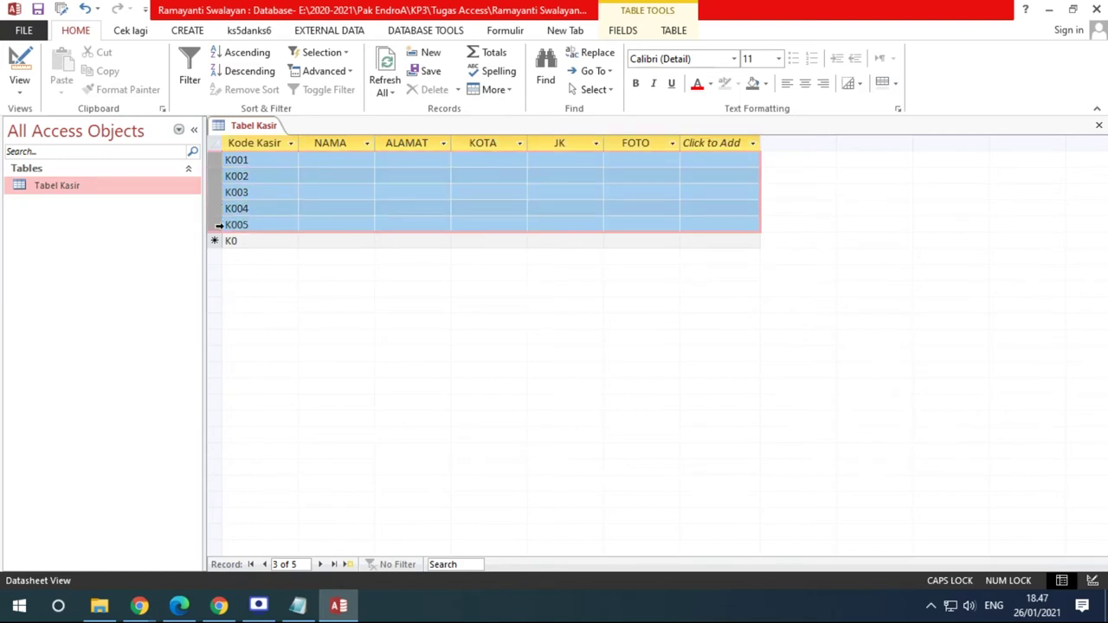
{"action": "right_click", "coordinate": [249, 223]}
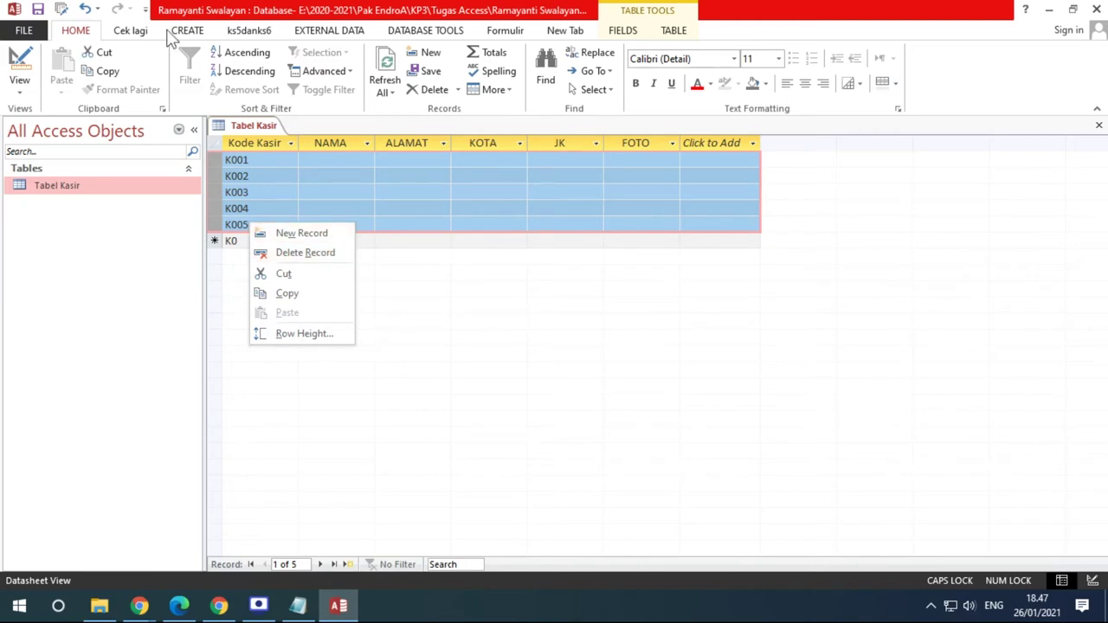
{"action": "left_click", "coordinate": [458, 94]}
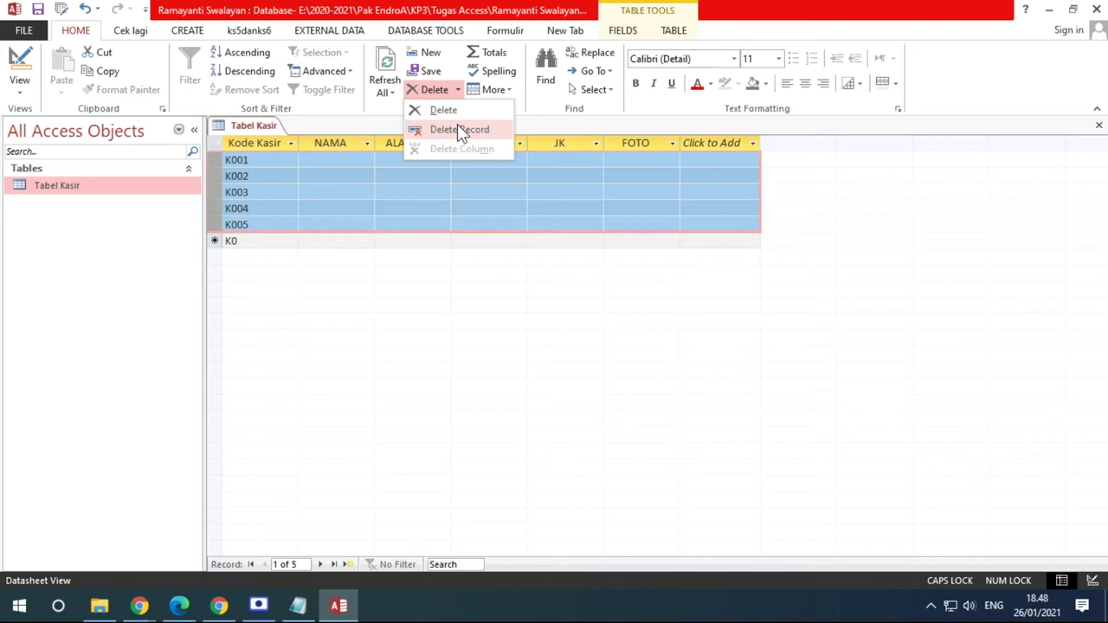
{"action": "left_click", "coordinate": [459, 129]}
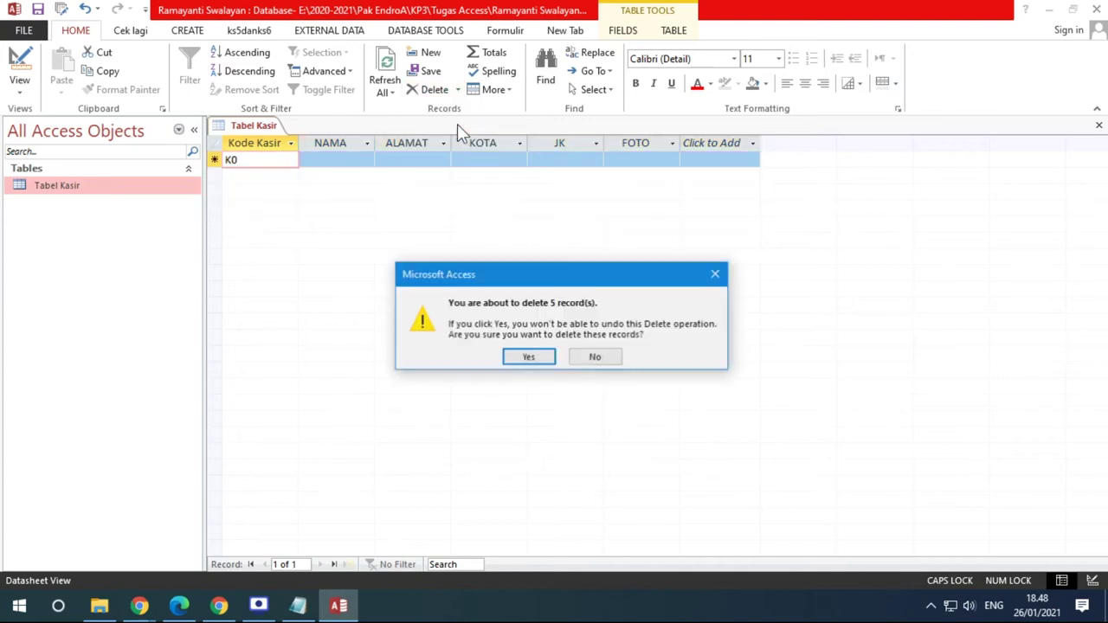
{"action": "left_click", "coordinate": [526, 358]}
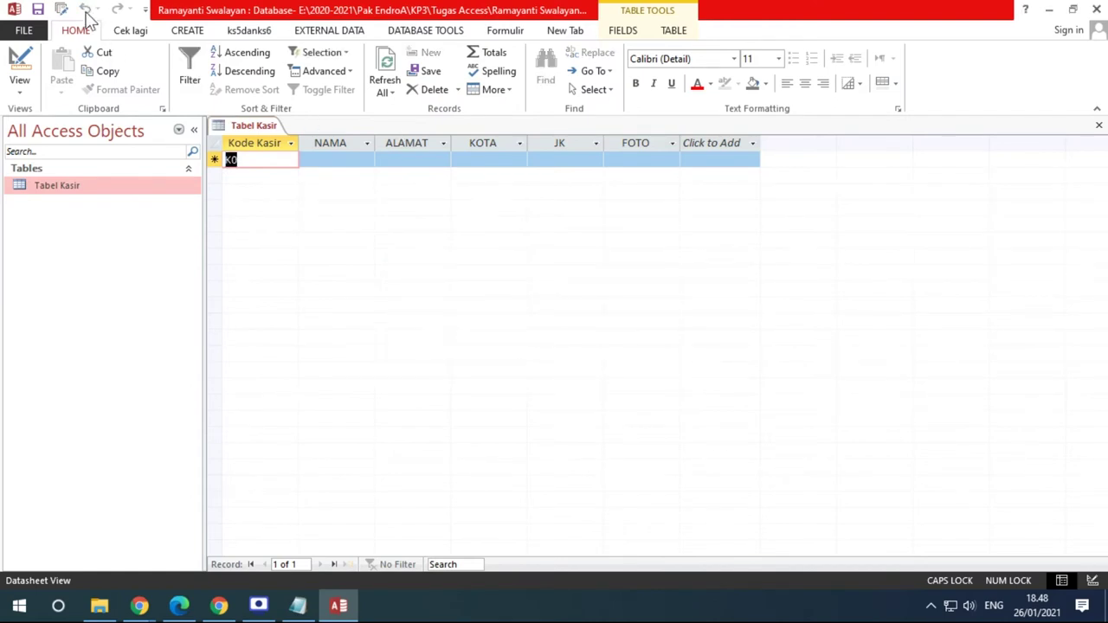
Restore the Access window to view the exercise, then maximize it again
{"action": "left_click_drag", "start_coordinate": [284, 12], "coordinate": [269, 227]}
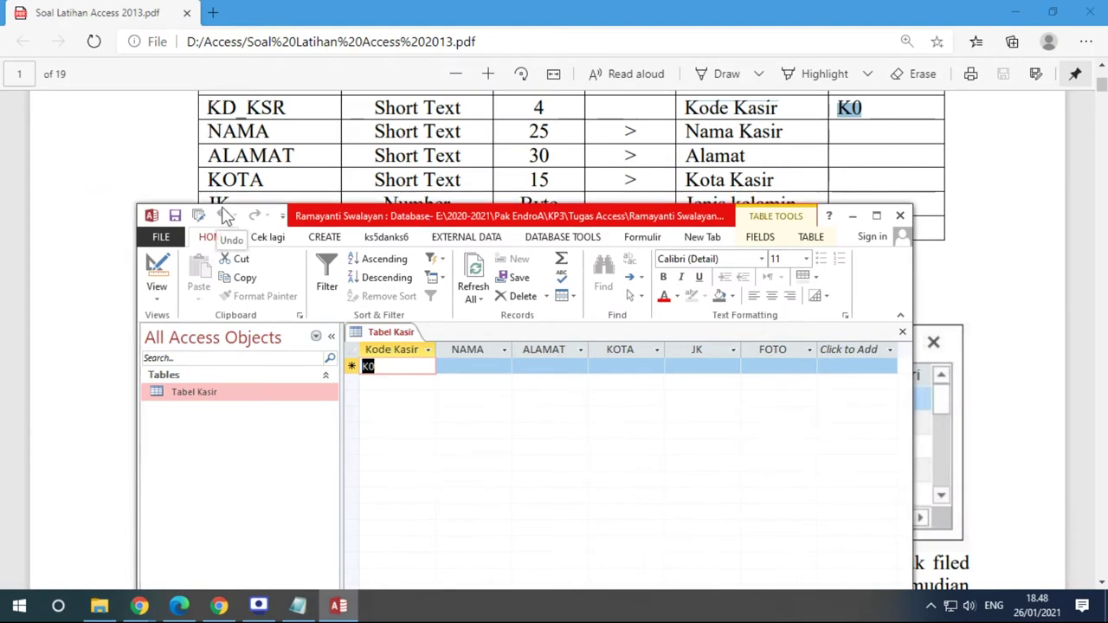
{"action": "left_click", "coordinate": [876, 217]}
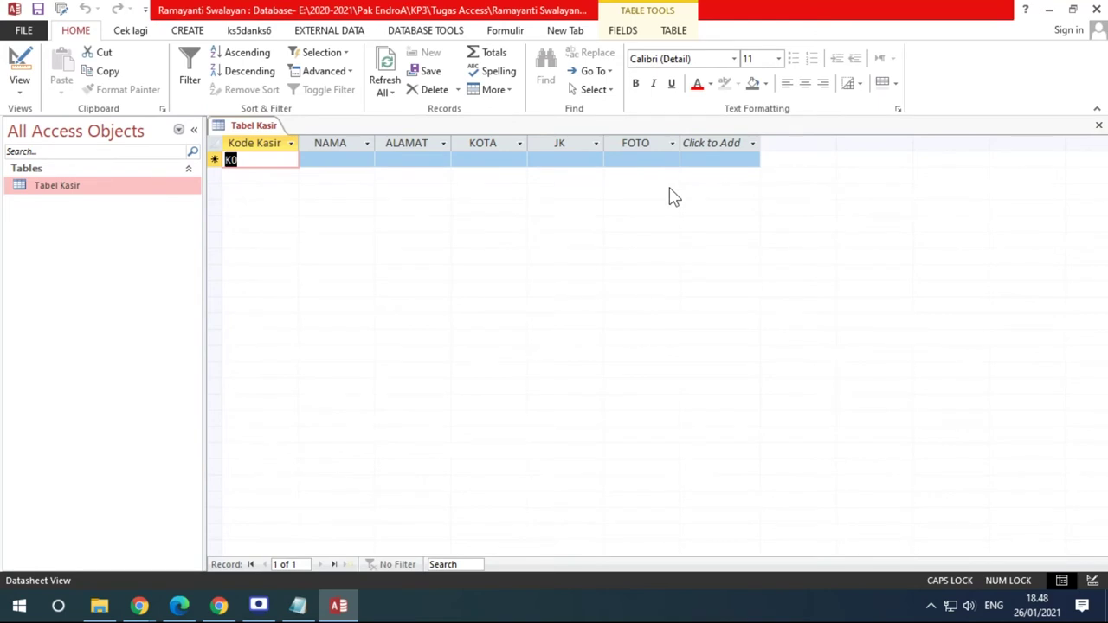
{"action": "key", "text": "End"}
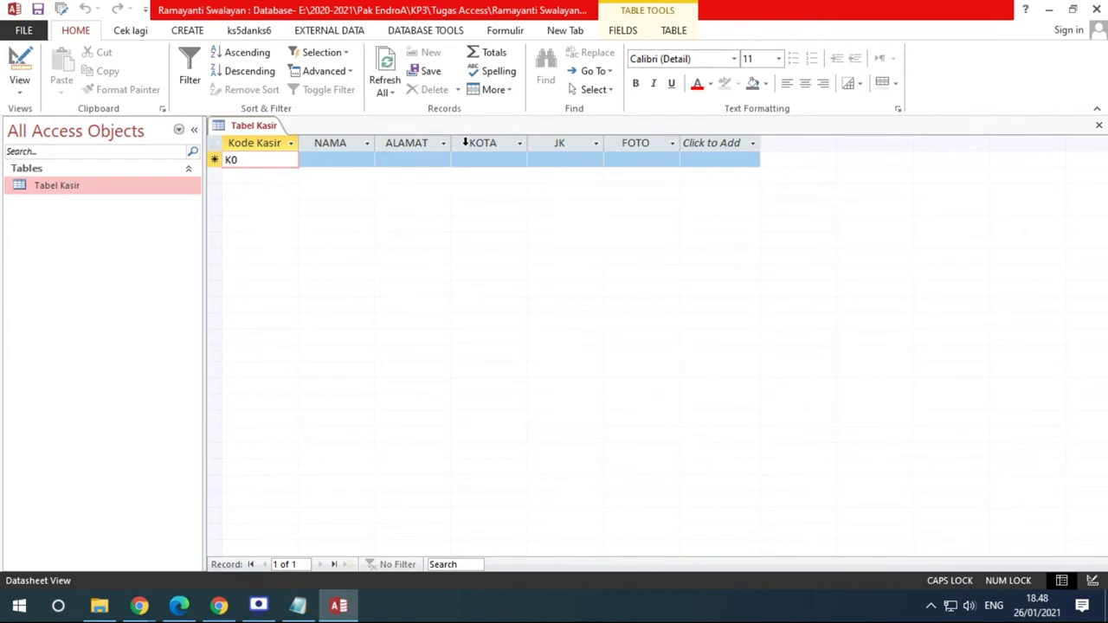
{"action": "left_click", "coordinate": [19, 85]}
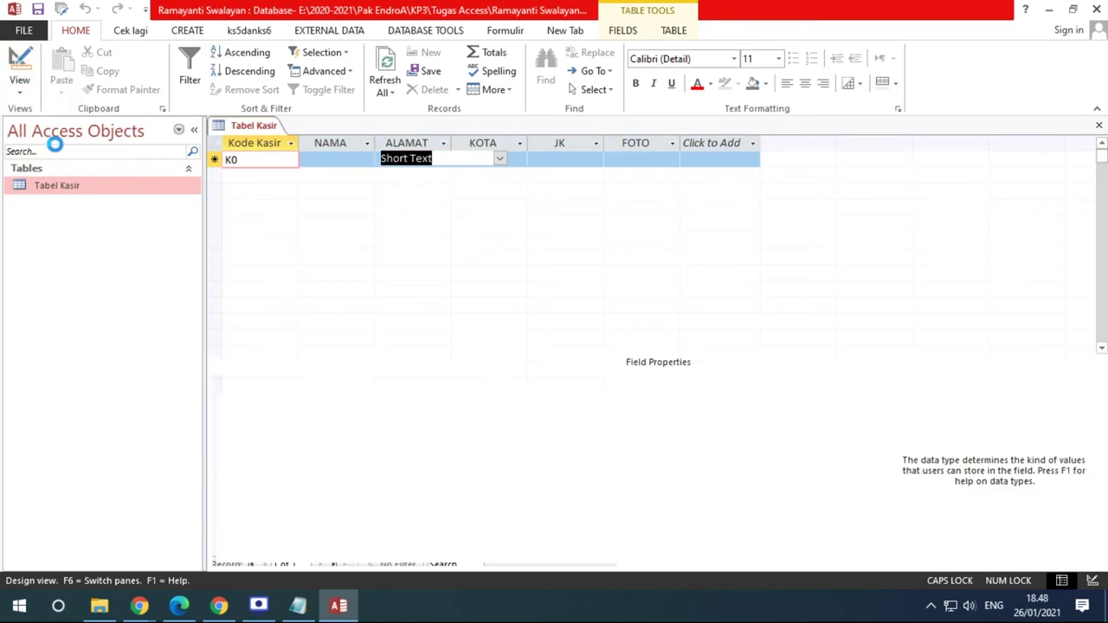
In Tabel Kasir's Design View, give NAMA Field Size 25 and Format >
{"action": "left_click", "coordinate": [57, 150]}
{"action": "left_click", "coordinate": [446, 172]}
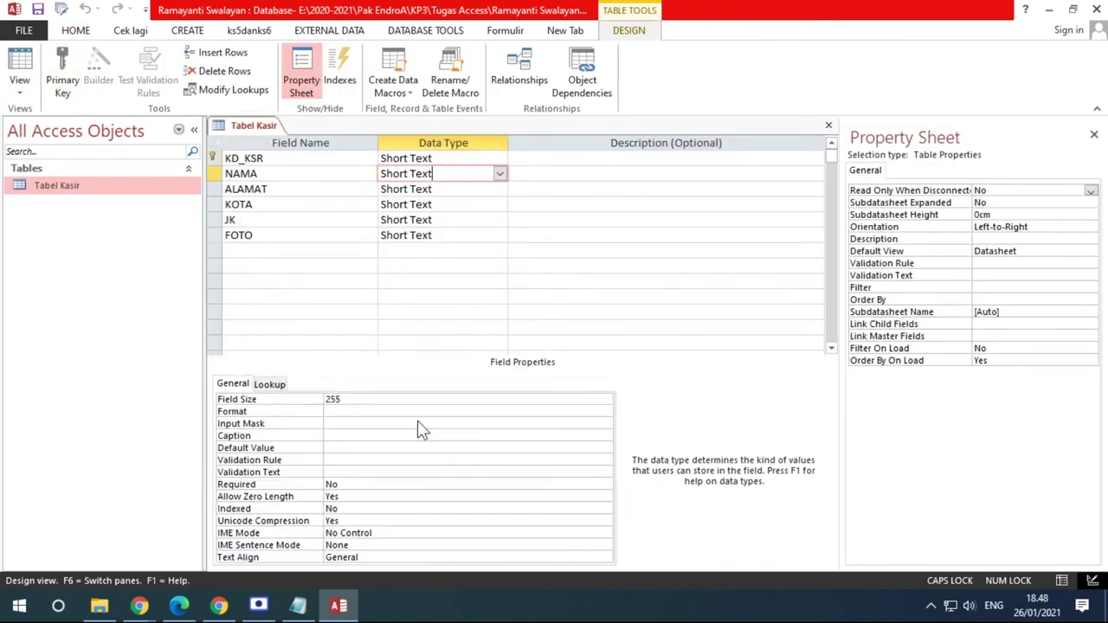
{"action": "left_click", "coordinate": [180, 606]}
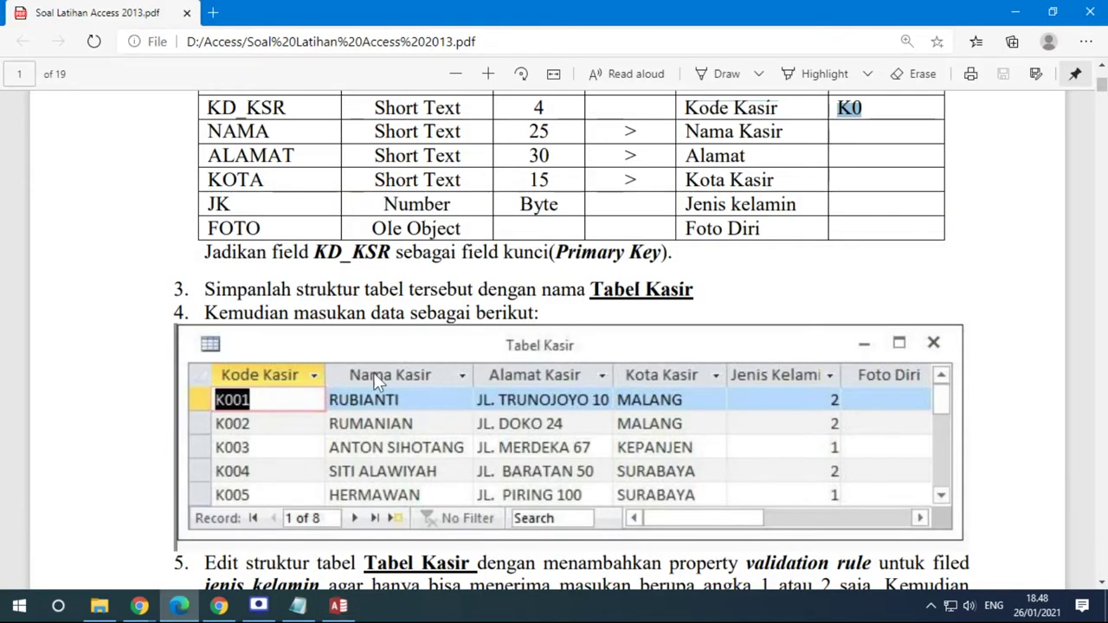
{"action": "scroll", "coordinate": [419, 291], "scroll_direction": "up", "scroll_amount": 3}
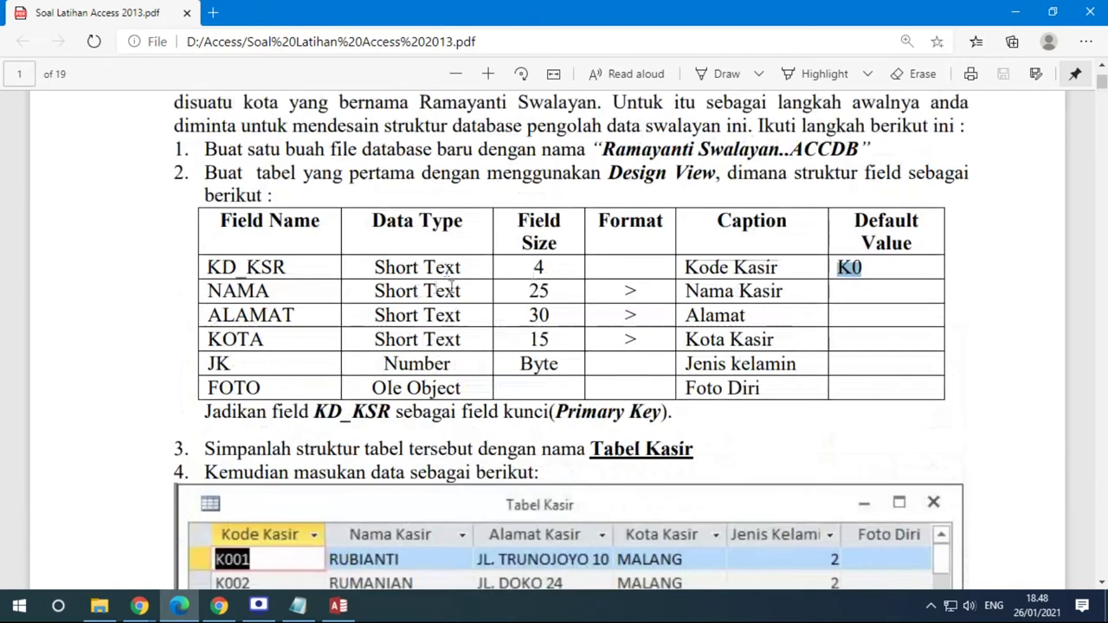
{"action": "left_click", "coordinate": [338, 606]}
{"action": "left_click", "coordinate": [345, 399]}
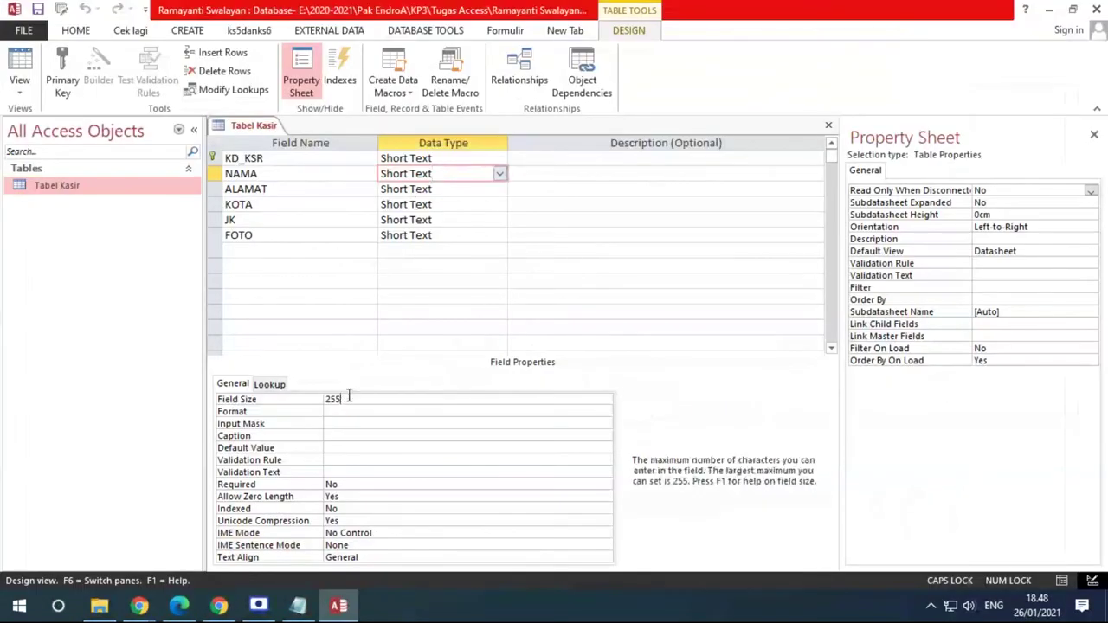
{"action": "key", "text": "BackSpace"}
{"action": "key", "text": "Return"}
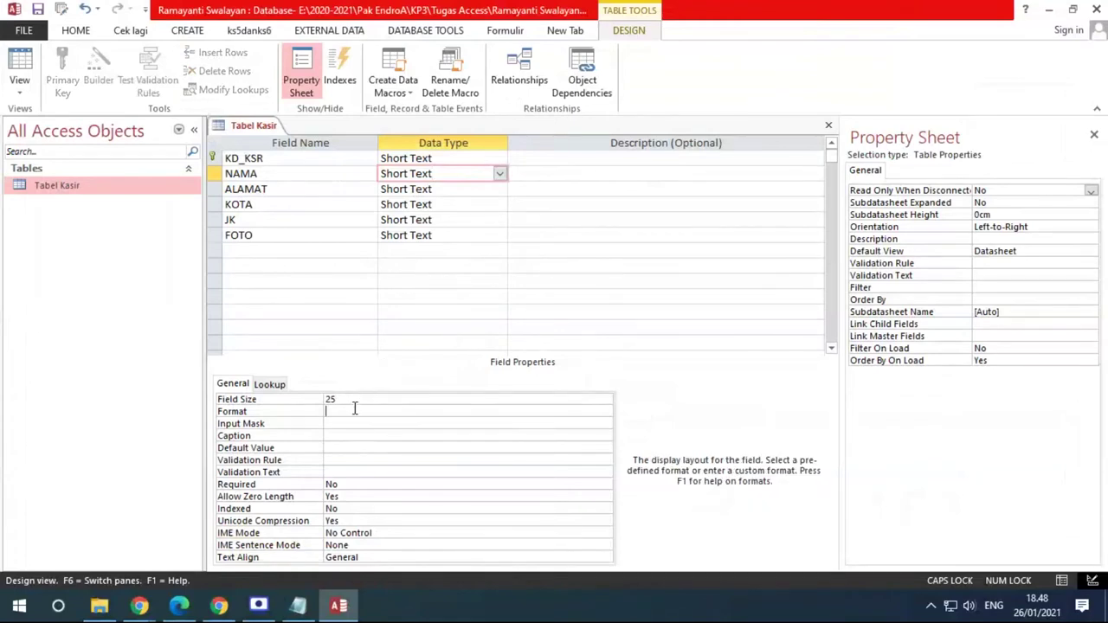
{"action": "type", "text": ">"}
{"action": "left_click", "coordinate": [178, 606]}
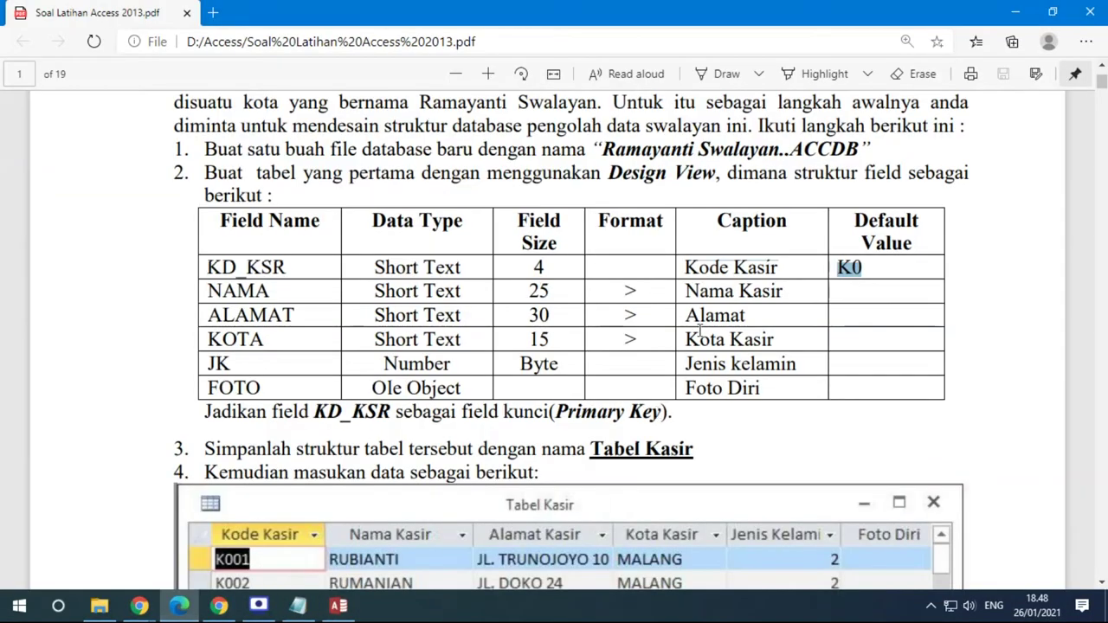
{"action": "left_click", "coordinate": [629, 292]}
{"action": "left_click", "coordinate": [338, 606]}
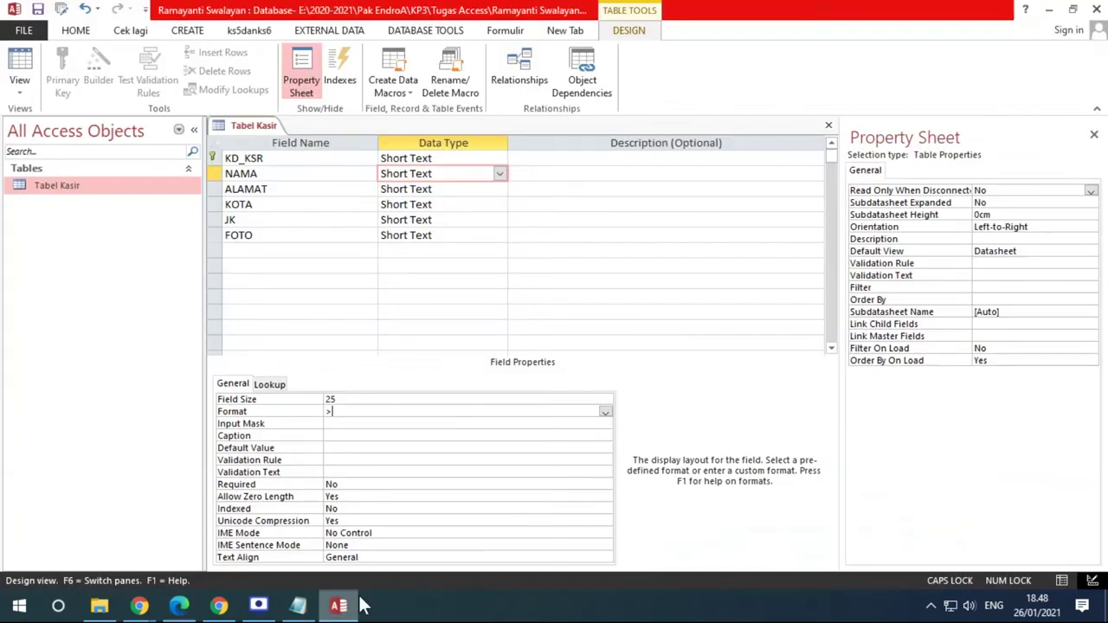
{"action": "left_click", "coordinate": [314, 416]}
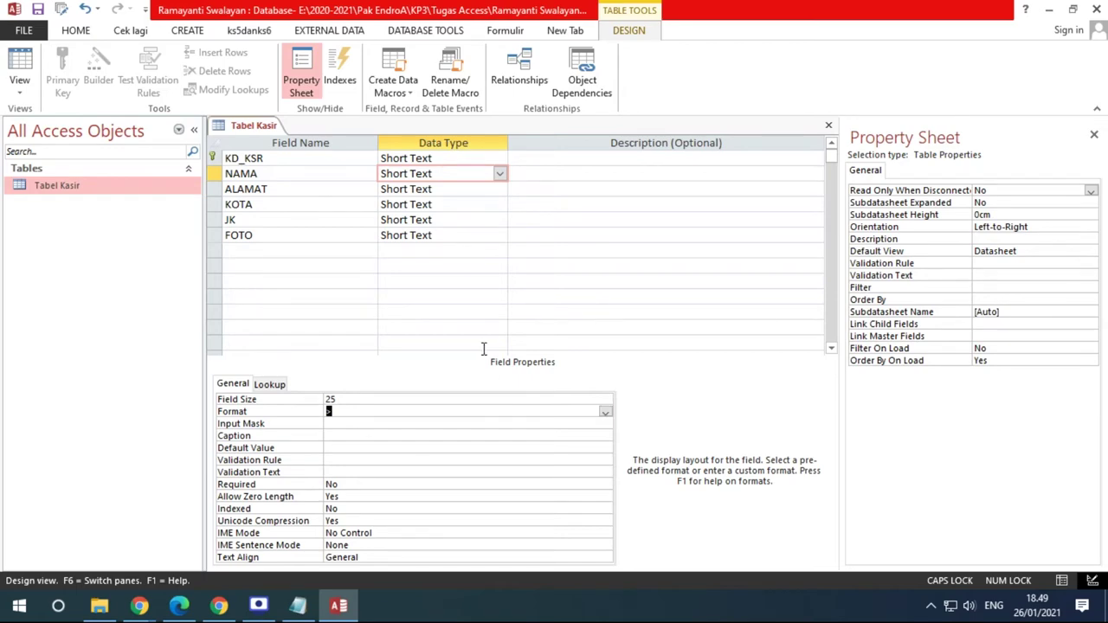
Set NAMA's caption to 'Nama Kasir' and save the design
{"action": "left_click", "coordinate": [178, 606]}
{"action": "left_click", "coordinate": [339, 606]}
{"action": "left_click", "coordinate": [358, 436]}
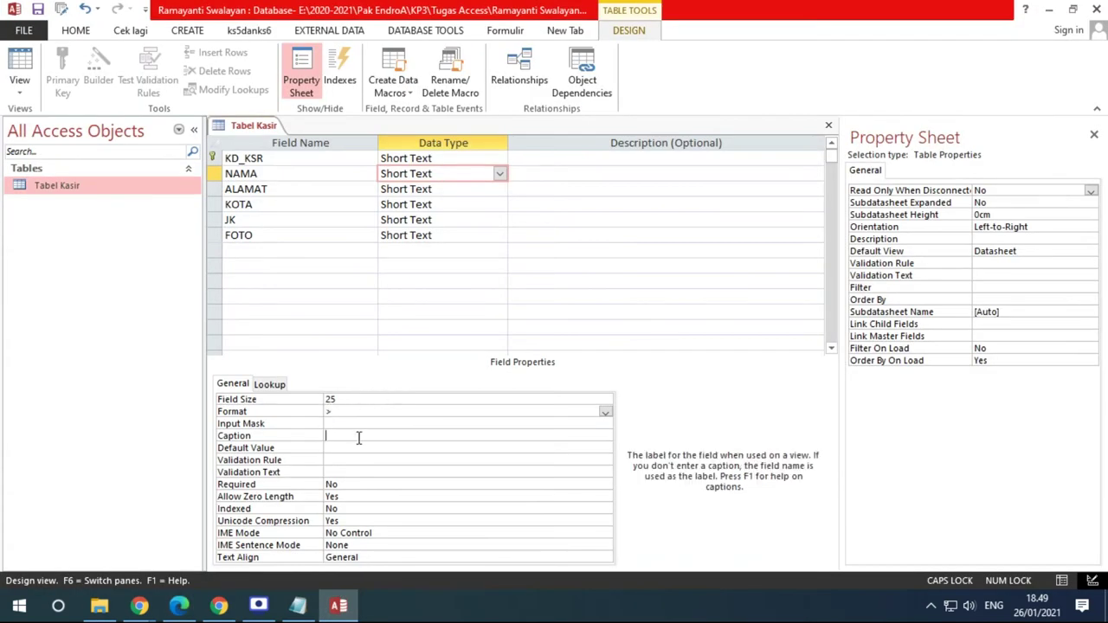
{"action": "type", "text": "nAMA"}
{"action": "key", "text": "BackSpace"}
{"action": "key", "text": "BackSpace"}
{"action": "key", "text": "BackSpace"}
{"action": "key", "text": "BackSpace"}
{"action": "key", "text": "Caps_Lock"}
{"action": "type", "text": "Nama Kasir"}
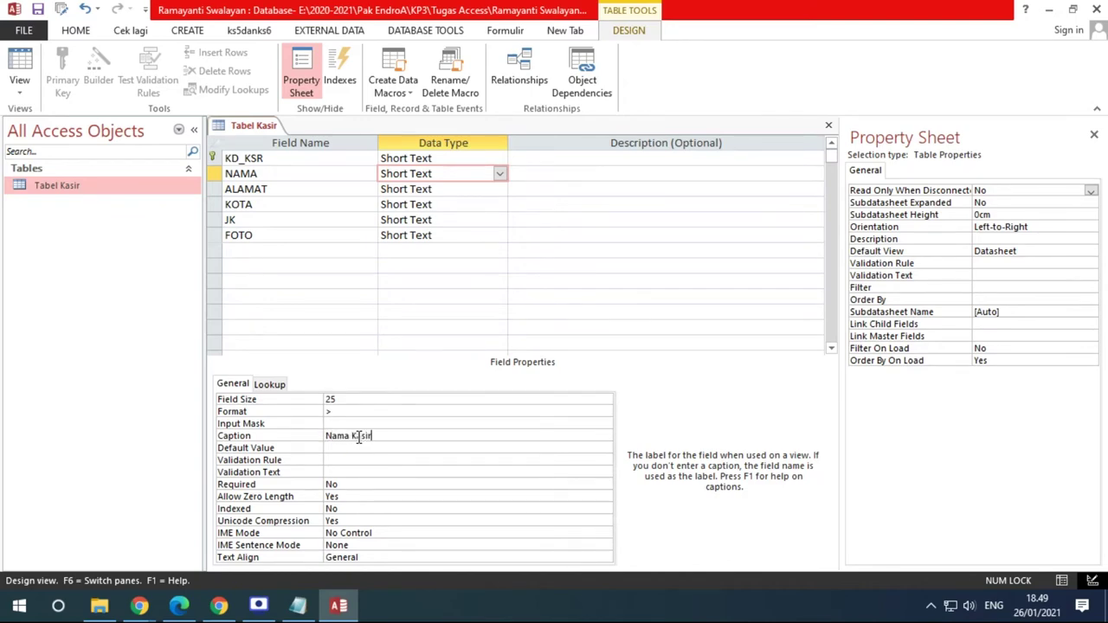
{"action": "left_click", "coordinate": [179, 610]}
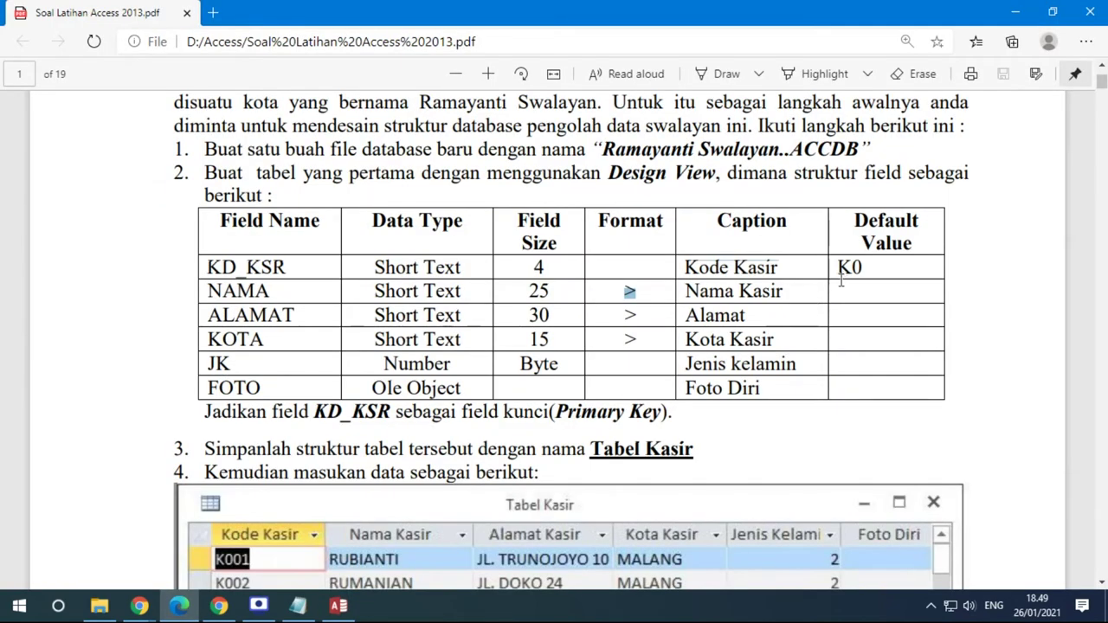
{"action": "left_click", "coordinate": [346, 610]}
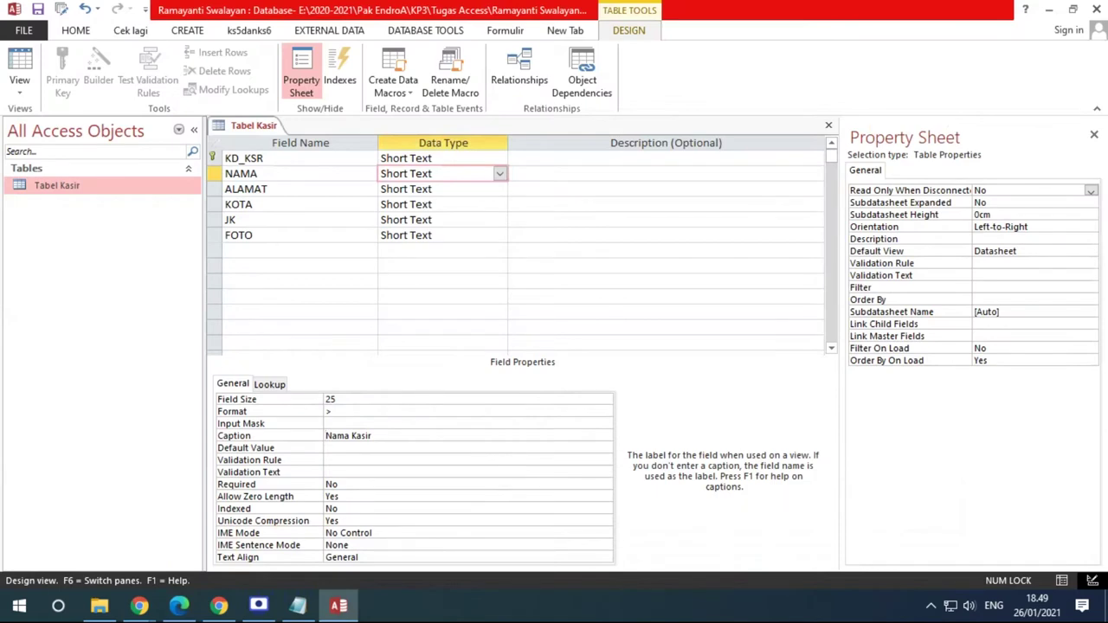
{"action": "left_click", "coordinate": [39, 11]}
In Datasheet View, enter K001 as the first record's cashier code
{"action": "left_click", "coordinate": [19, 64]}
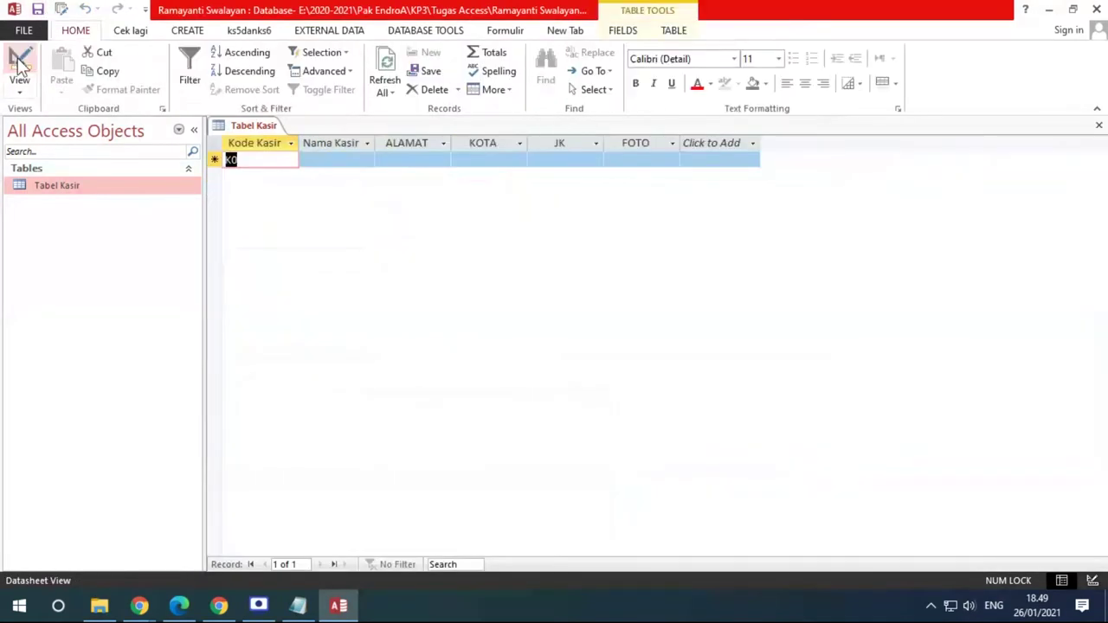
{"action": "left_click", "coordinate": [277, 162]}
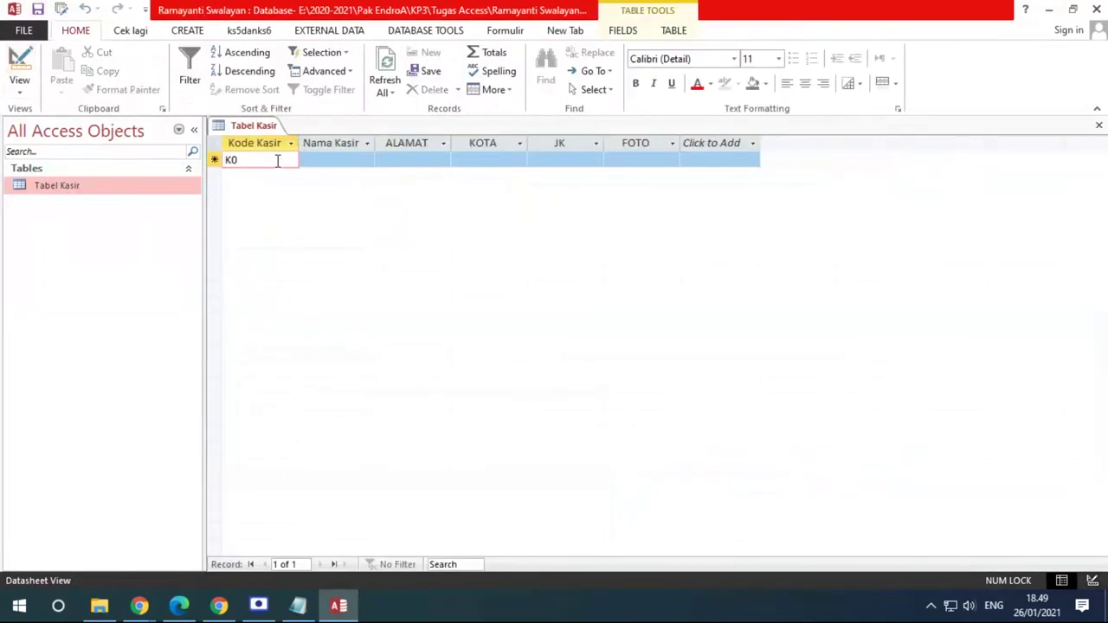
{"action": "type", "text": "01"}
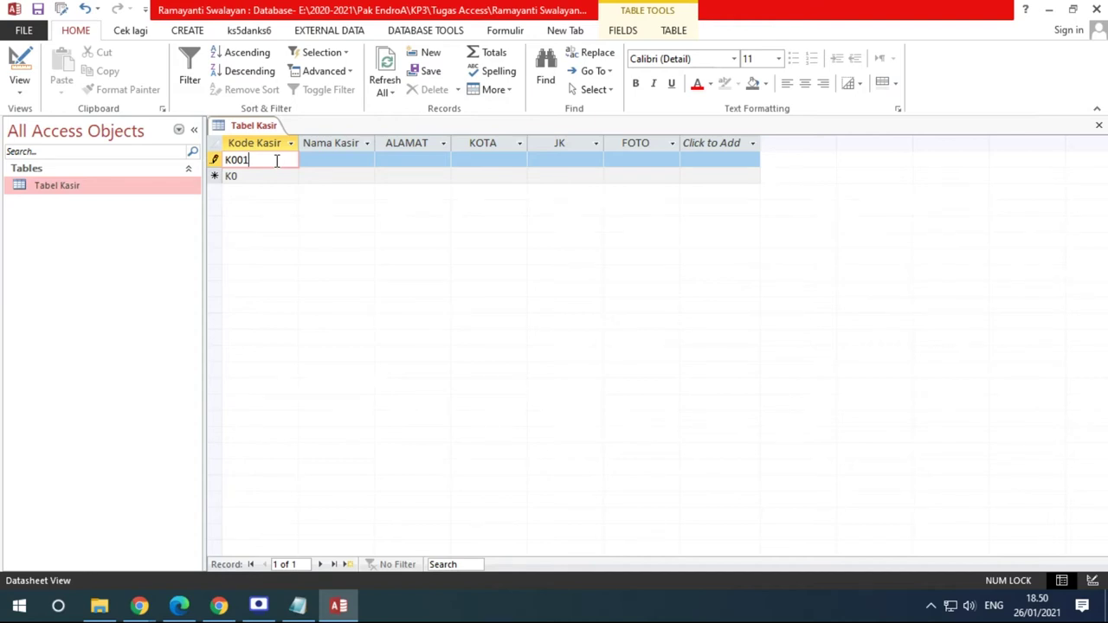
{"action": "key", "text": "Tab"}
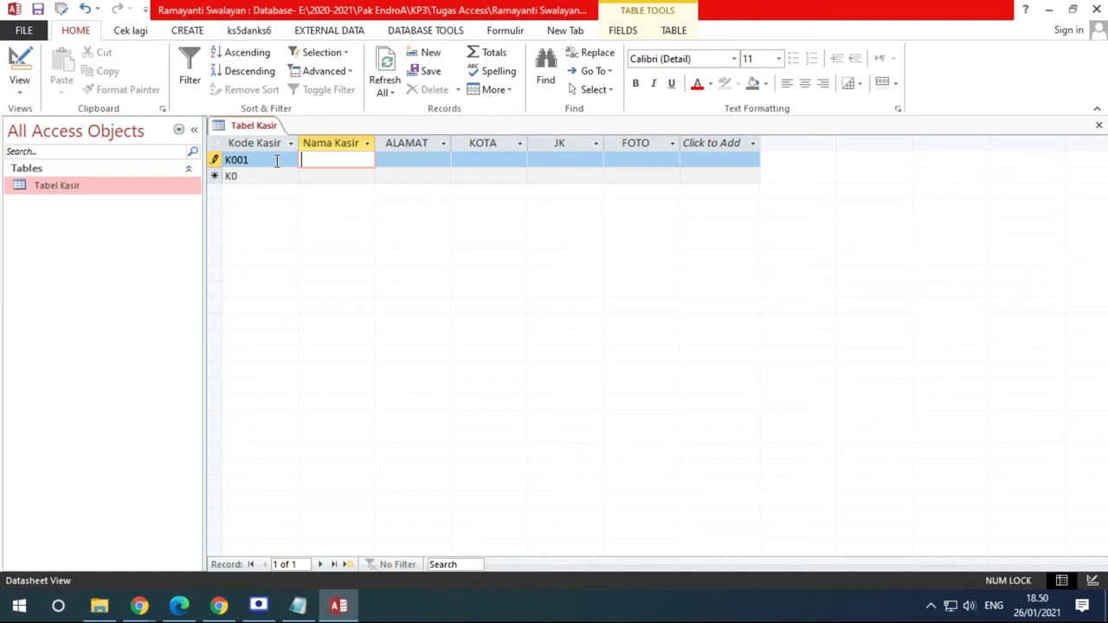
{"action": "left_click", "coordinate": [258, 177]}
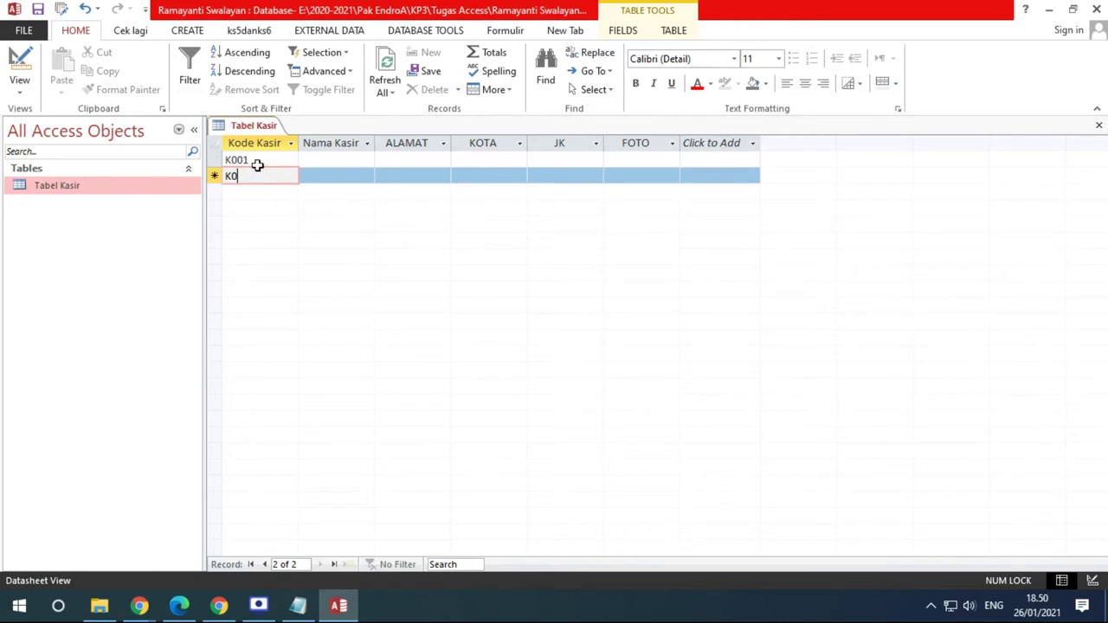
{"action": "left_click", "coordinate": [259, 162]}
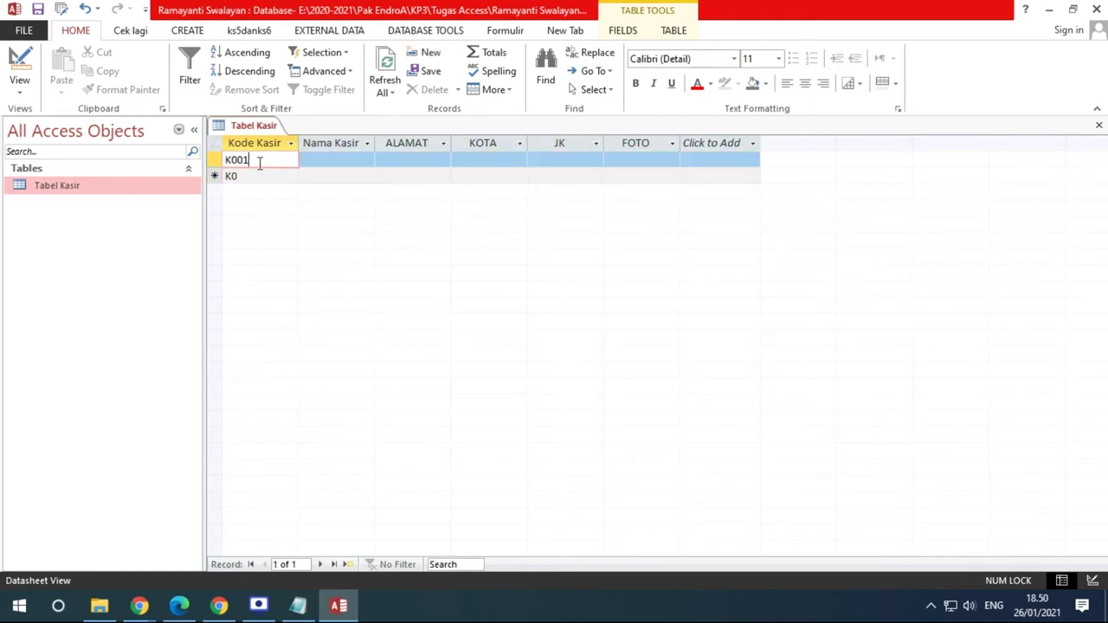
{"action": "key", "text": "Tab"}
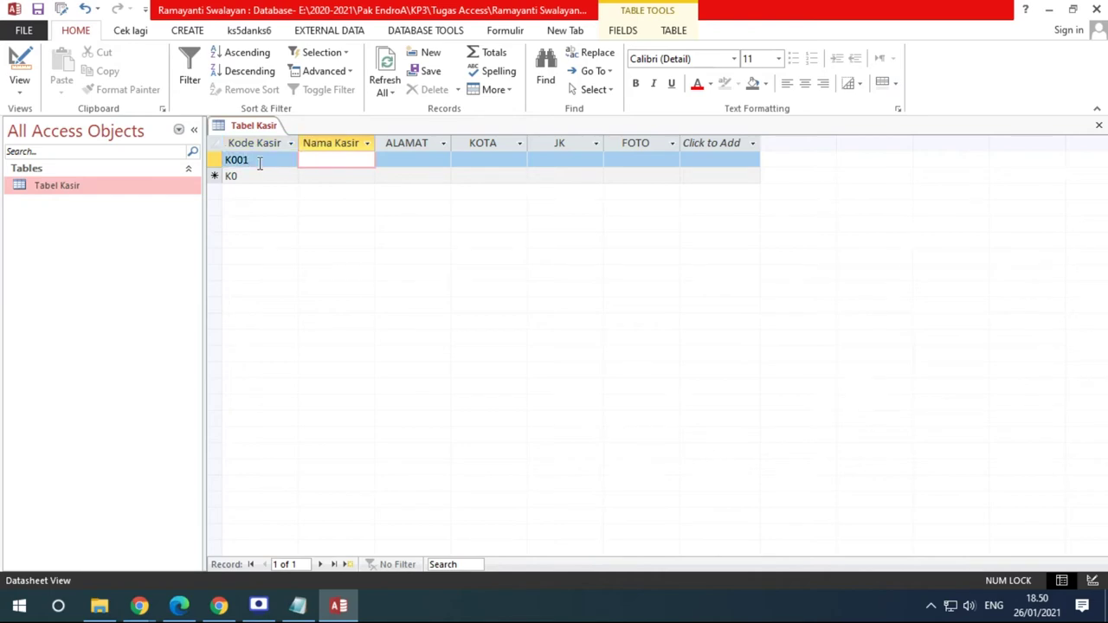
Enter 'rubianti' as K001's Nama Kasir so it displays in capitals, then return to Design View
{"action": "left_click", "coordinate": [179, 606]}
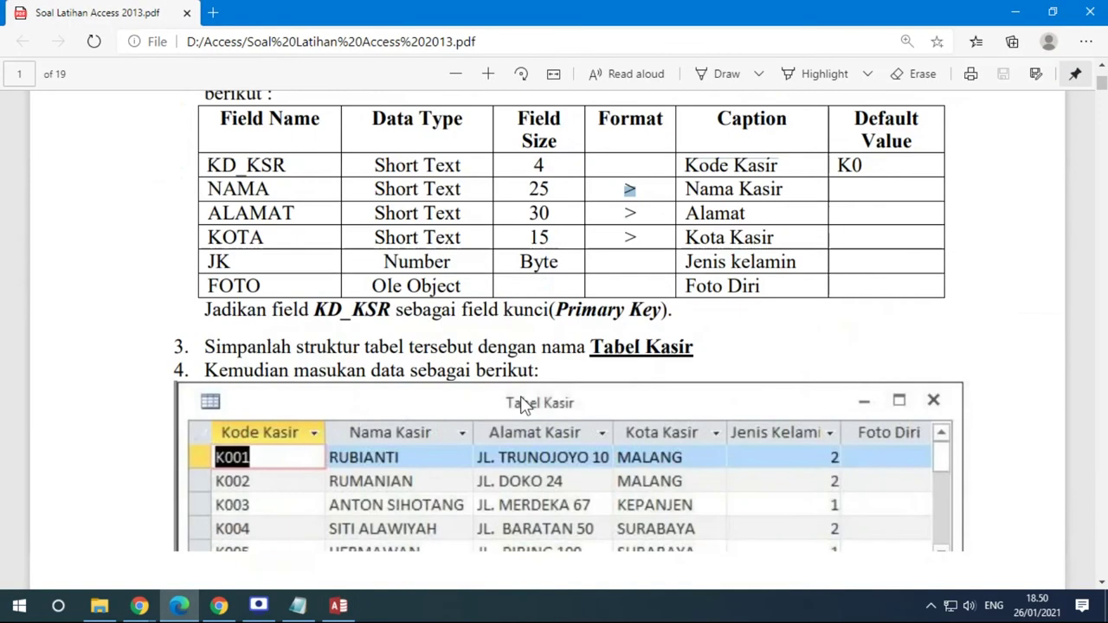
{"action": "scroll", "coordinate": [524, 405], "scroll_direction": "down", "scroll_amount": 3}
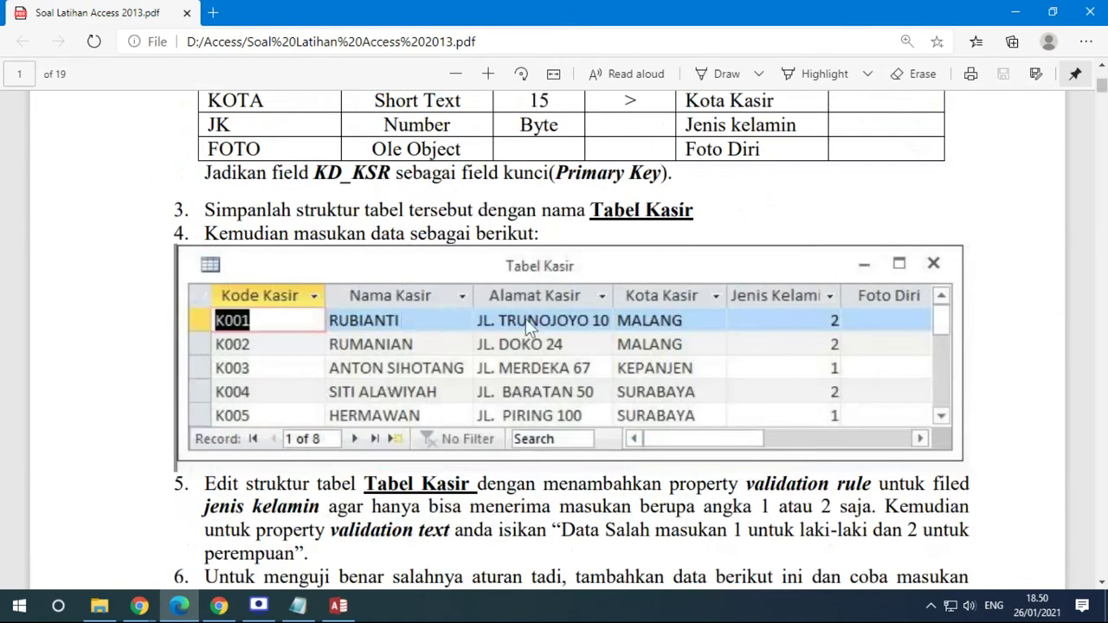
{"action": "left_click", "coordinate": [337, 606]}
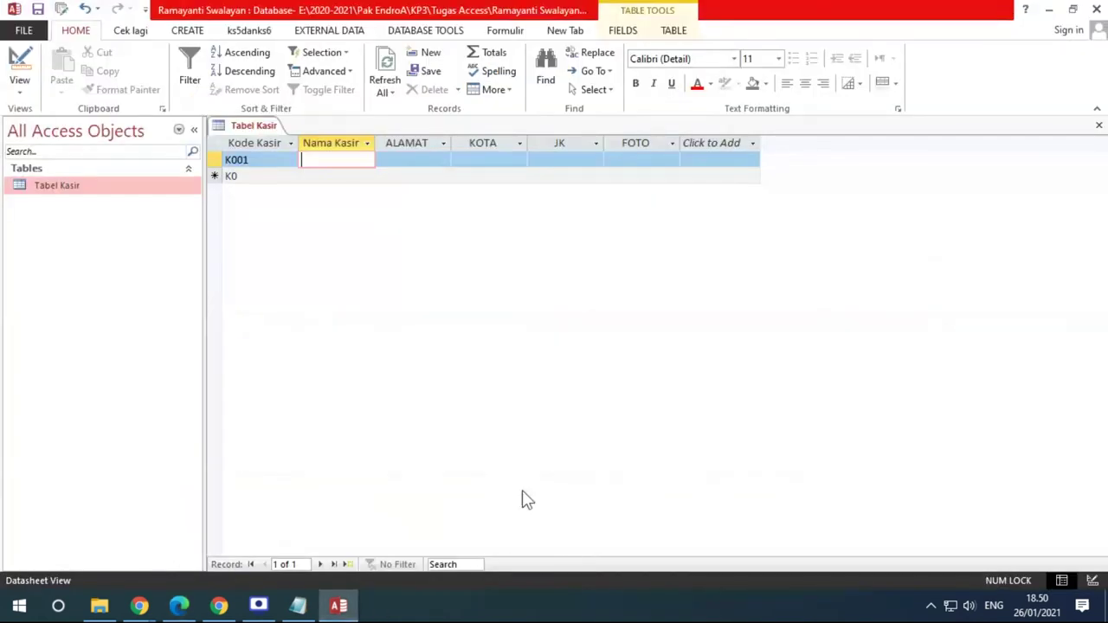
{"action": "type", "text": "rubianti"}
{"action": "key", "text": "Tab"}
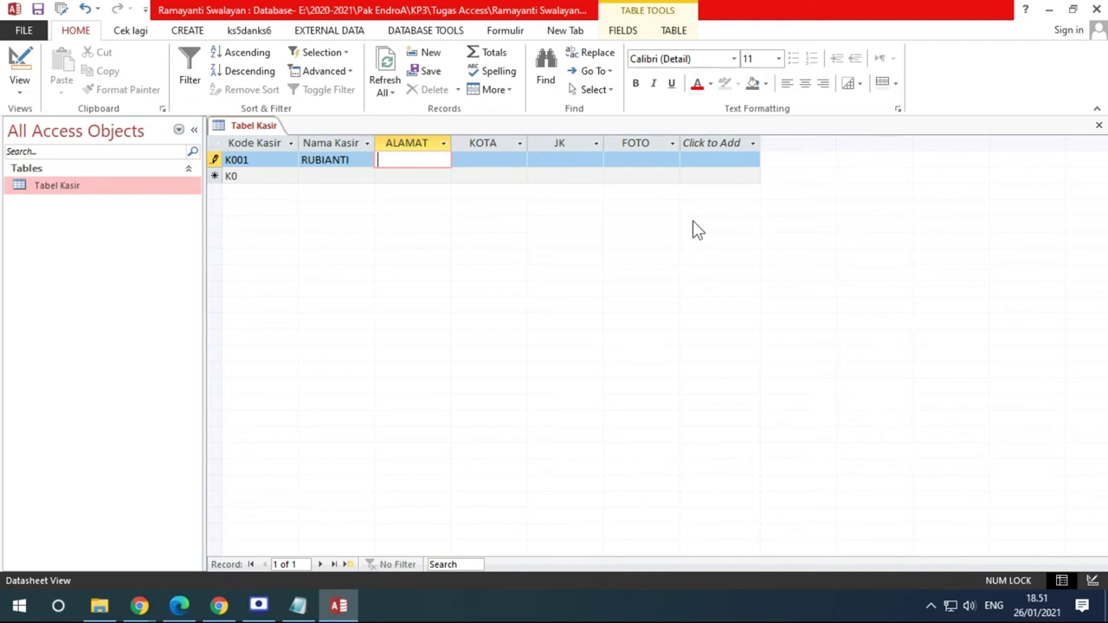
{"action": "left_click", "coordinate": [20, 59]}
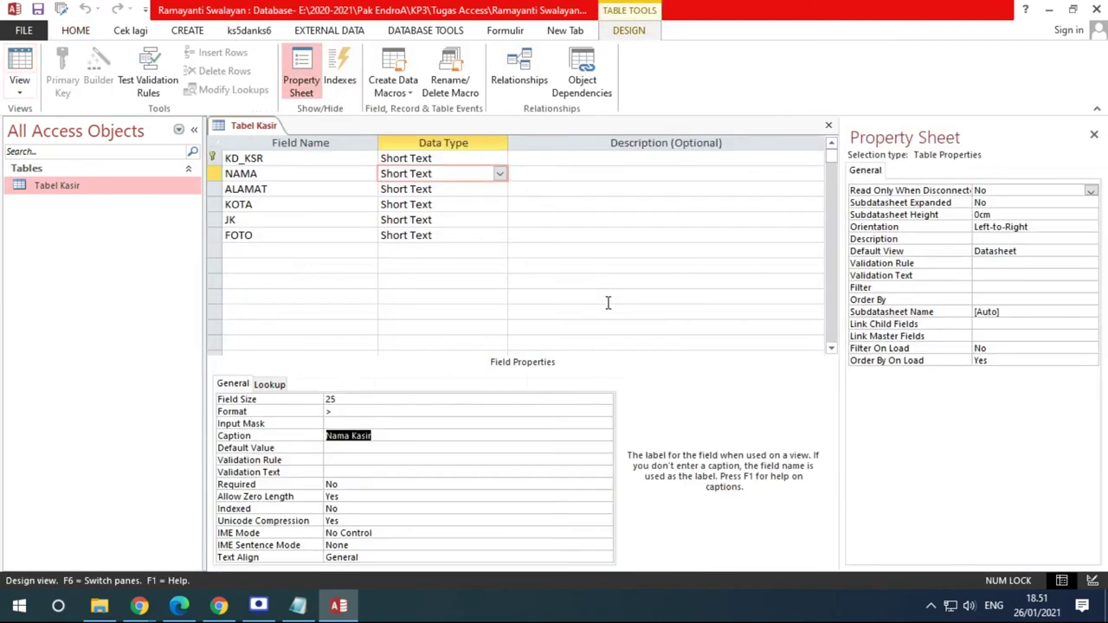
Change NAMA's Format to <, save, and retype RUBIANTI to see it shown in lowercase
{"action": "left_click", "coordinate": [310, 410]}
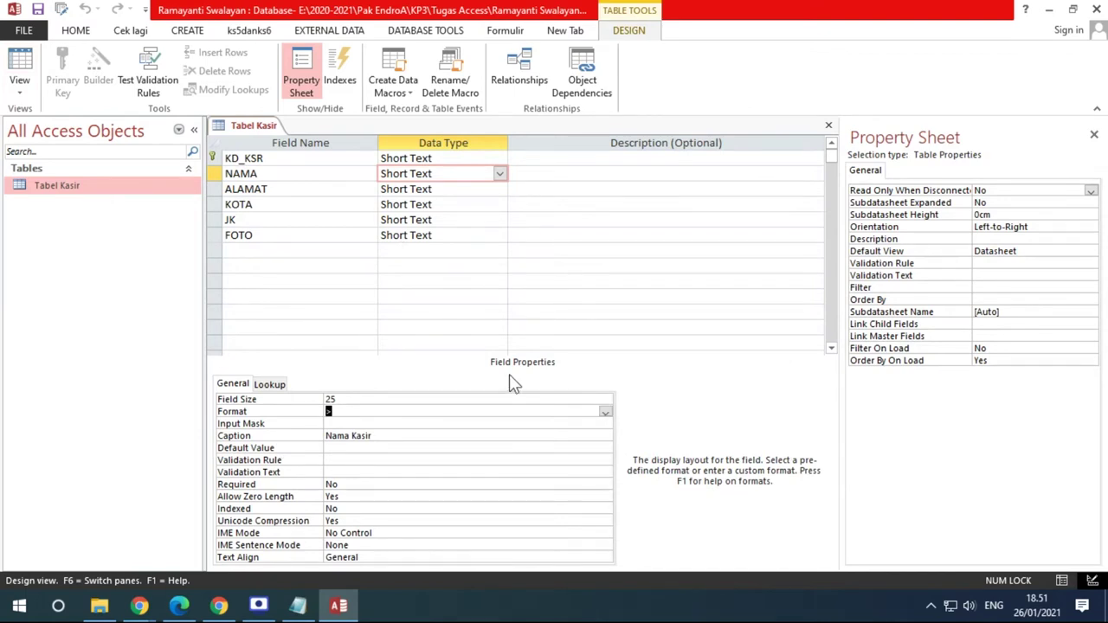
{"action": "type", "text": "<"}
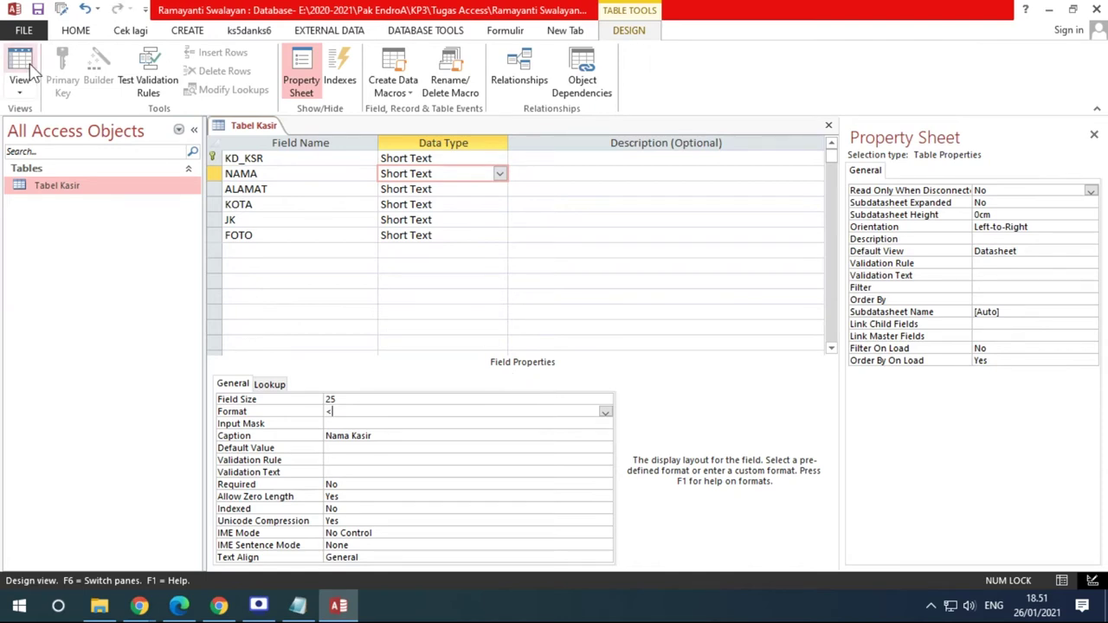
{"action": "left_click", "coordinate": [30, 63]}
{"action": "left_click", "coordinate": [525, 350]}
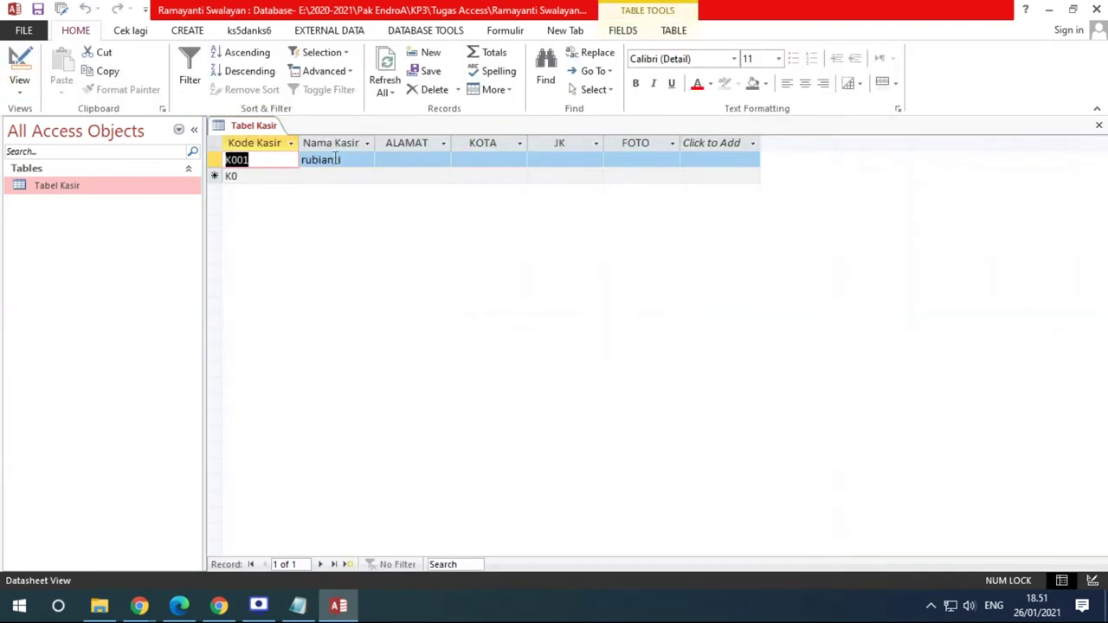
{"action": "key", "text": "Tab"}
{"action": "key", "text": "Caps_Lock"}
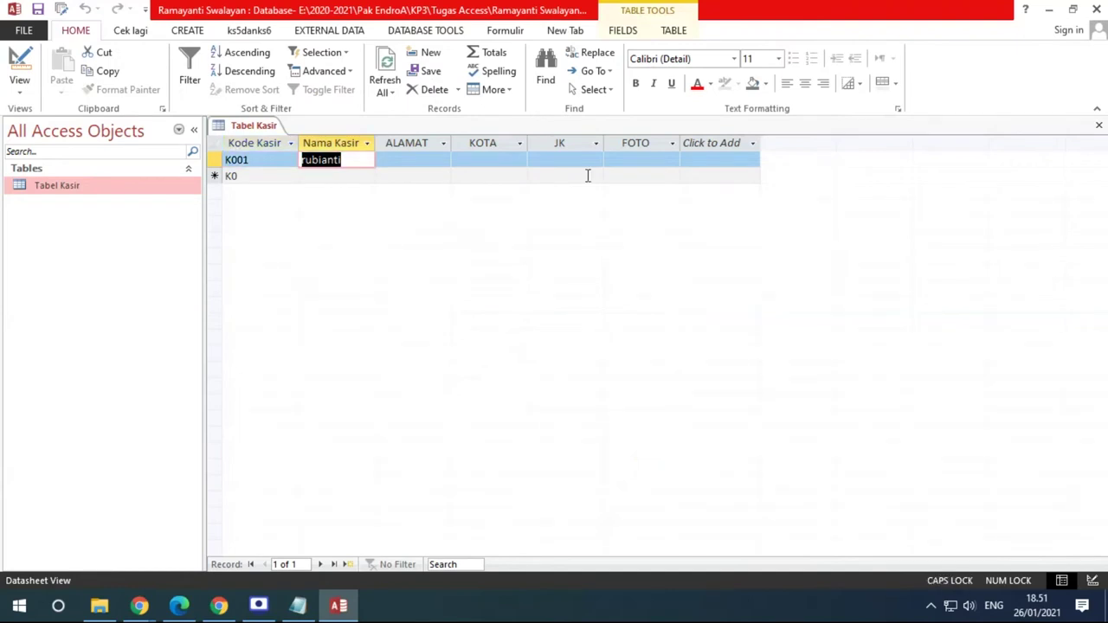
{"action": "type", "text": "RUBIANTI"}
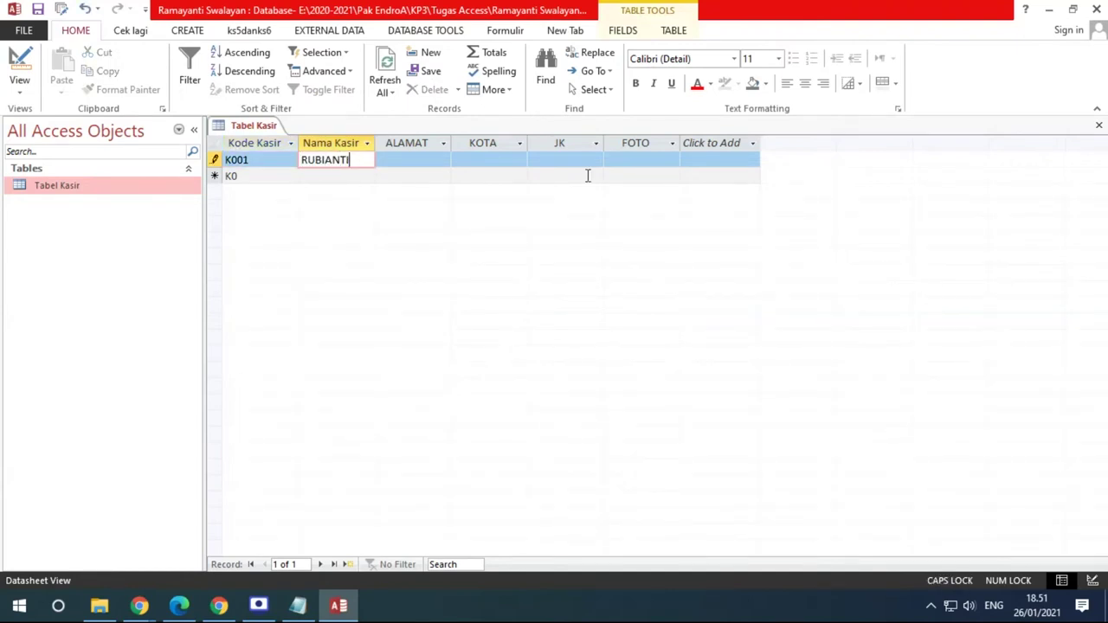
{"action": "key", "text": "Tab"}
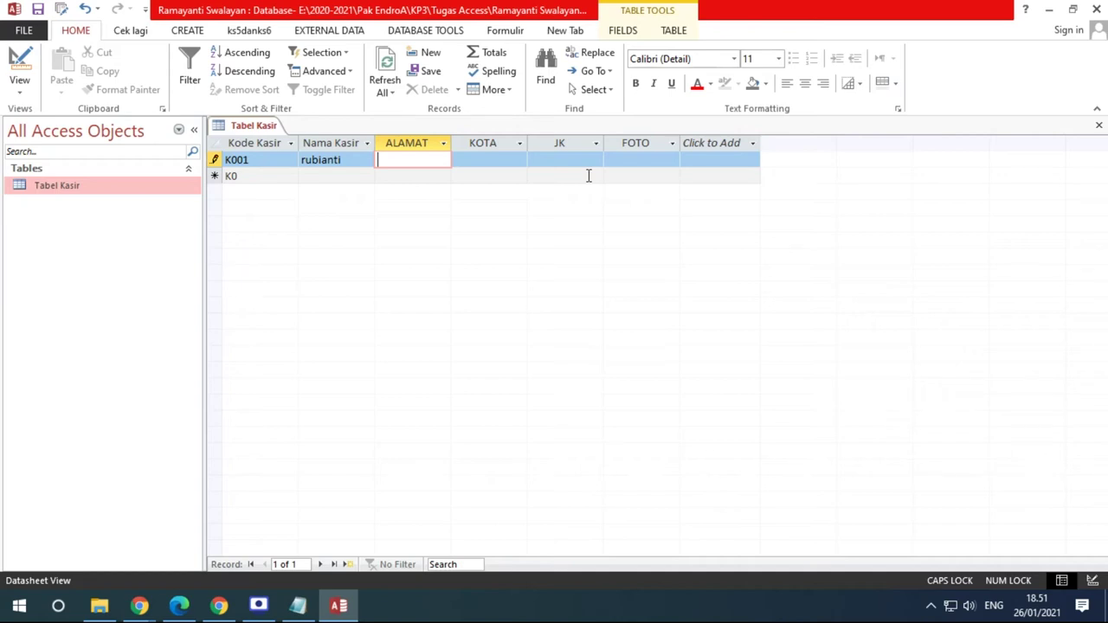
{"action": "left_click", "coordinate": [19, 63]}
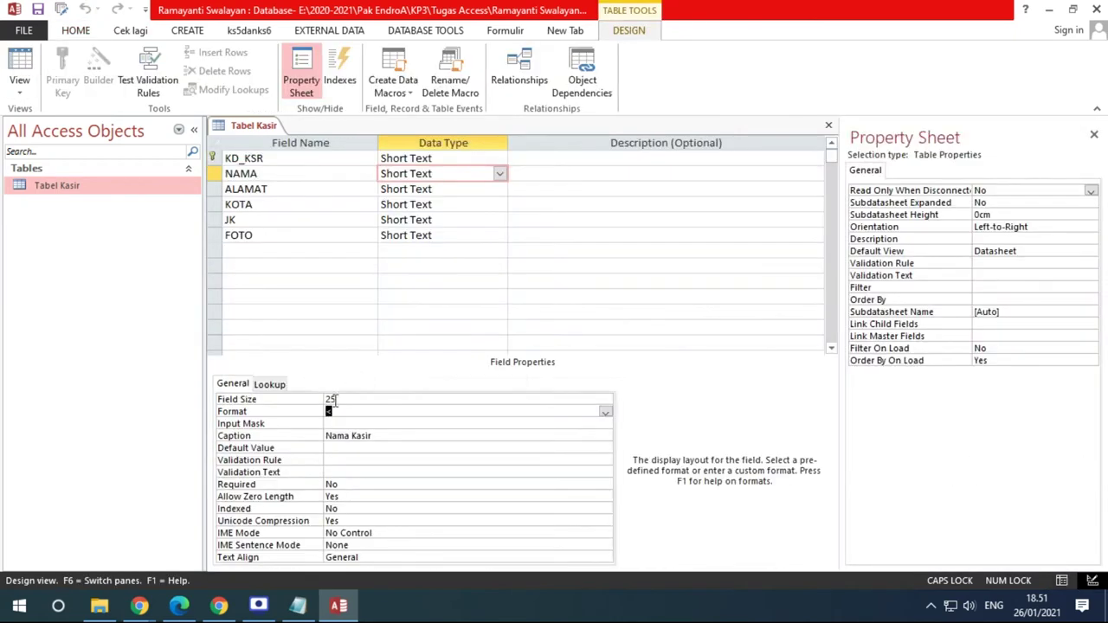
Restore NAMA's Format to > and review the ALAMAT and KOTA specifications in the exercise PDF
{"action": "type", "text": ">"}
{"action": "left_click", "coordinate": [178, 606]}
{"action": "scroll", "coordinate": [574, 248], "scroll_direction": "up", "scroll_amount": 3}
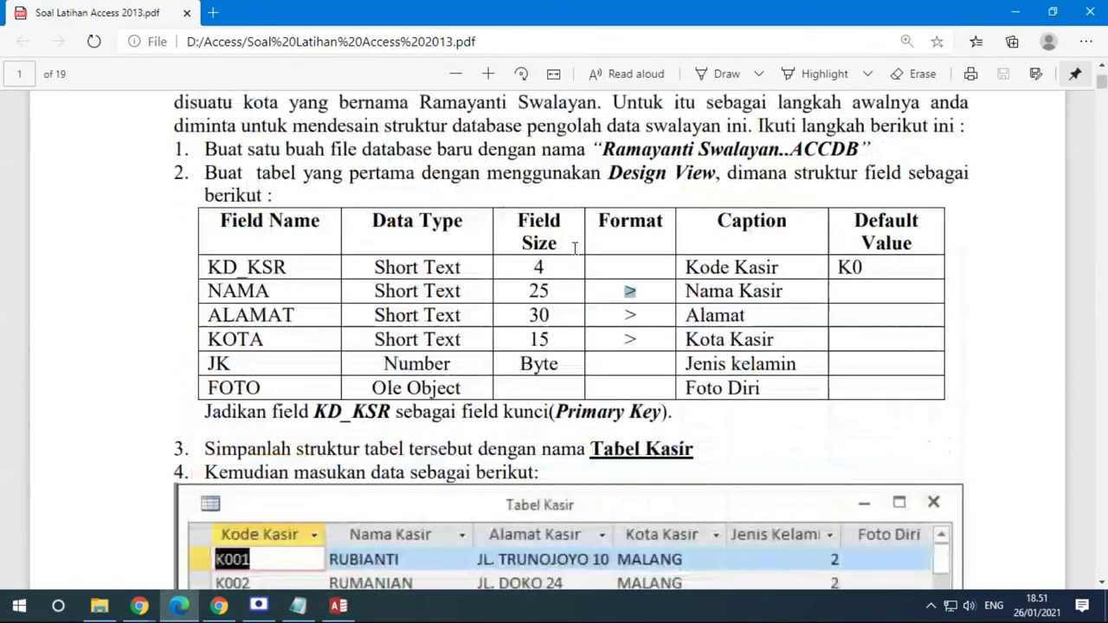
{"action": "double_click", "coordinate": [629, 315]}
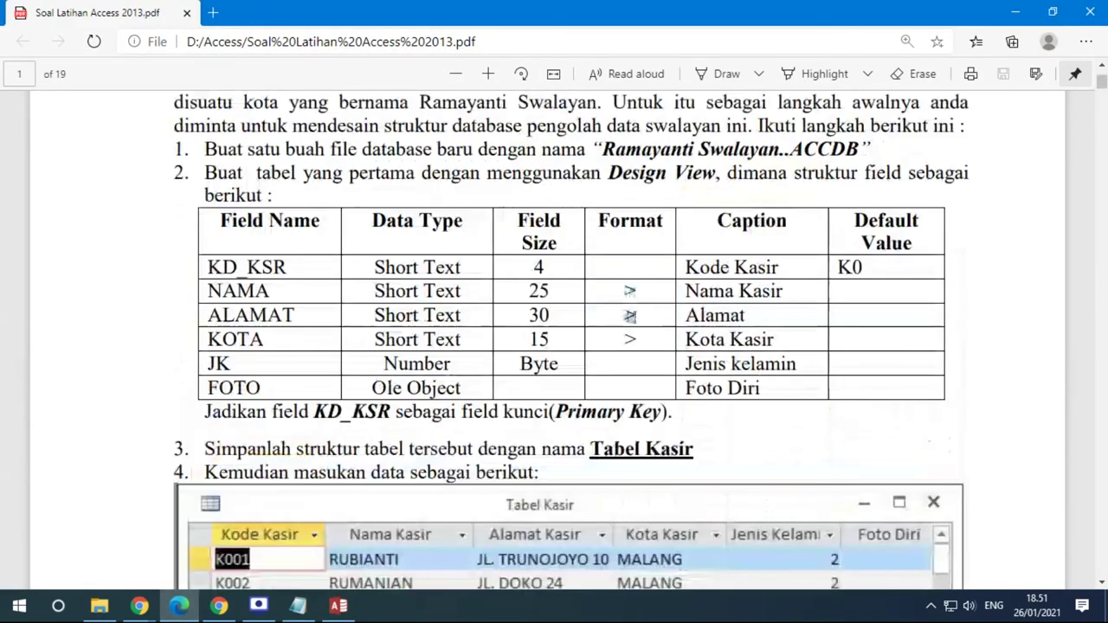
{"action": "double_click", "coordinate": [745, 315]}
{"action": "double_click", "coordinate": [539, 316]}
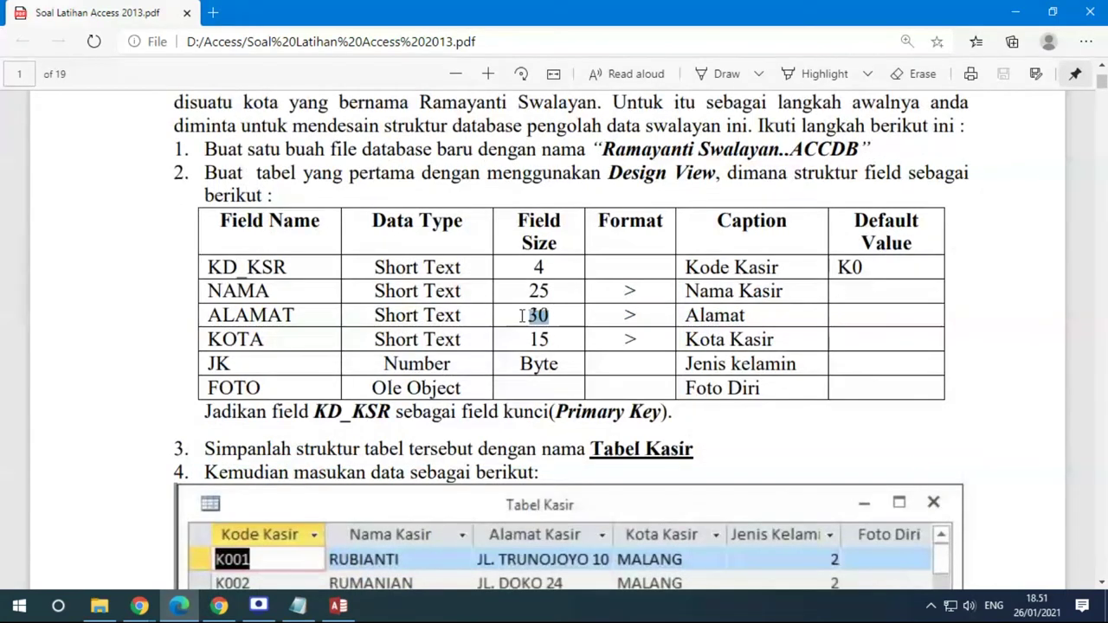
{"action": "double_click", "coordinate": [539, 339]}
{"action": "left_click", "coordinate": [701, 340]}
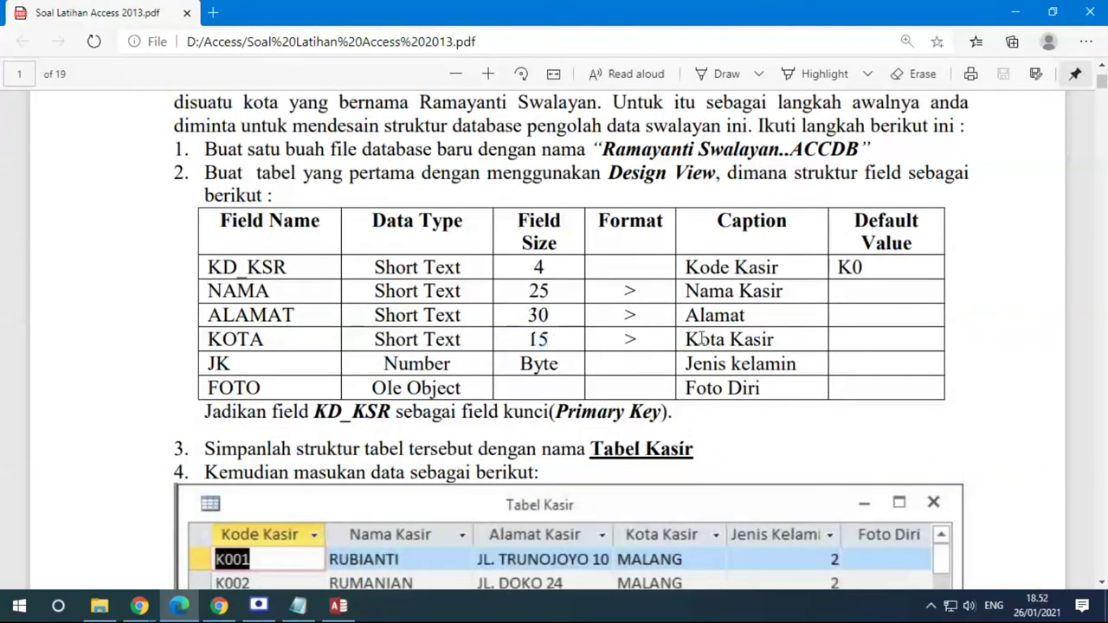
{"action": "left_click_drag", "start_coordinate": [701, 340], "coordinate": [820, 338]}
{"action": "left_click", "coordinate": [339, 606]}
Give ALAMAT Field Size 30, Format > and caption 'Alamat'
{"action": "left_click", "coordinate": [290, 189]}
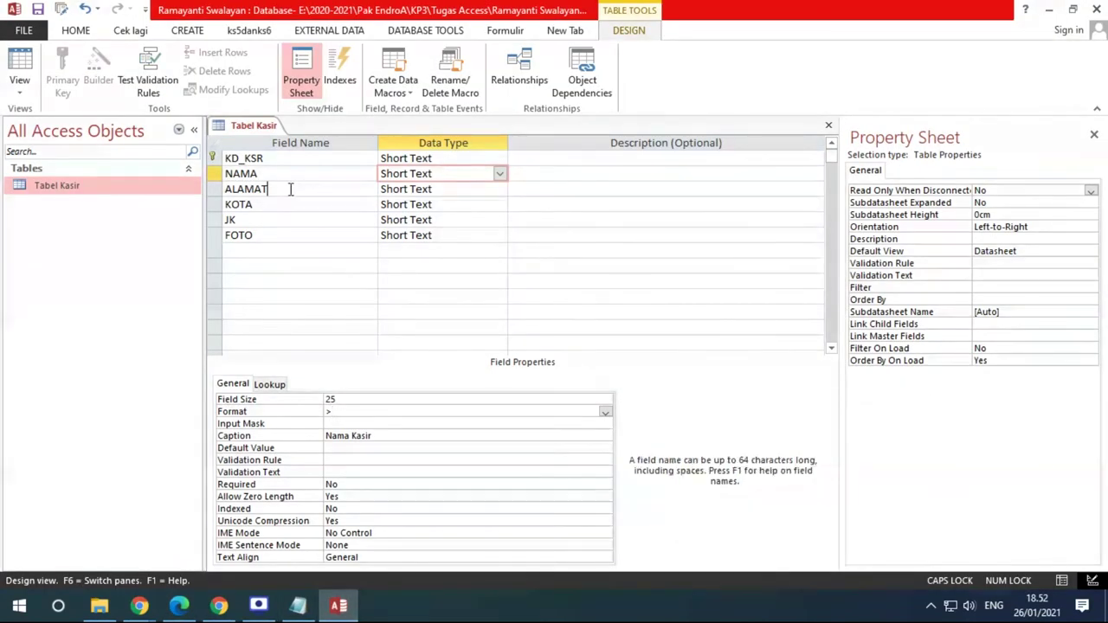
{"action": "left_click", "coordinate": [292, 401]}
{"action": "type", "text": "30"}
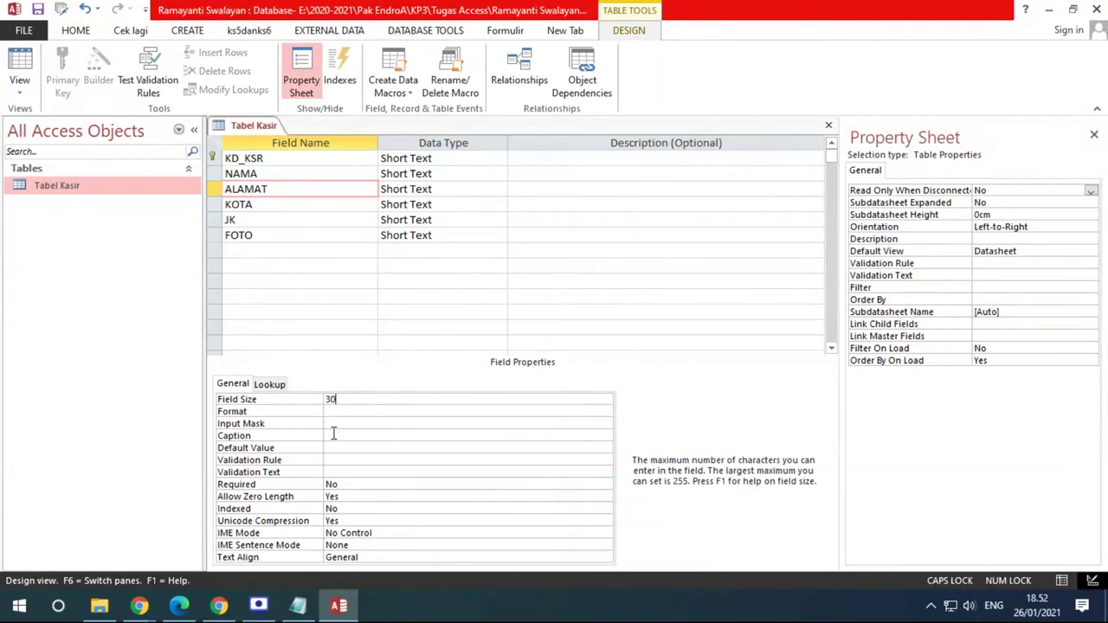
{"action": "left_click", "coordinate": [346, 412]}
{"action": "type", "text": ">"}
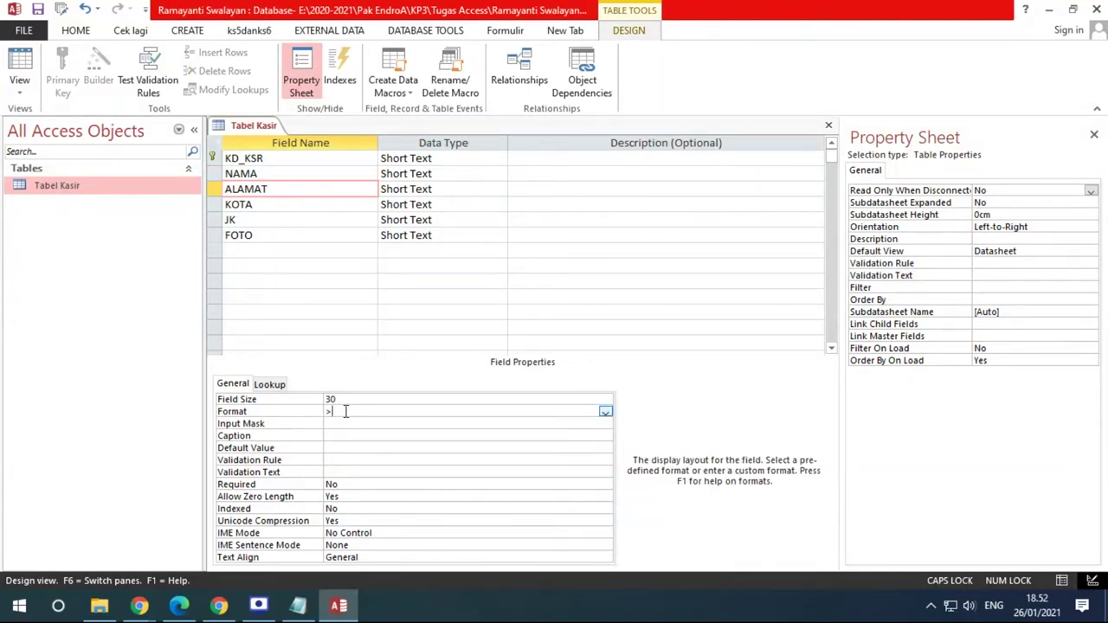
{"action": "key", "text": "Return"}
{"action": "key", "text": "Return"}
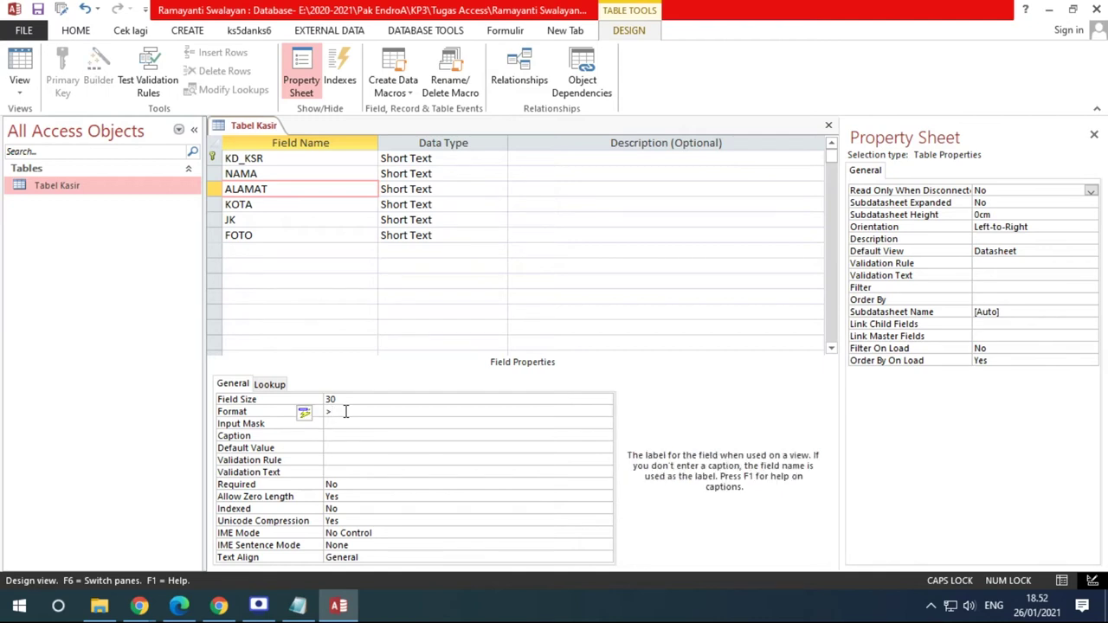
{"action": "type", "text": "ALAMAT"}
{"action": "left_click", "coordinate": [287, 173]}
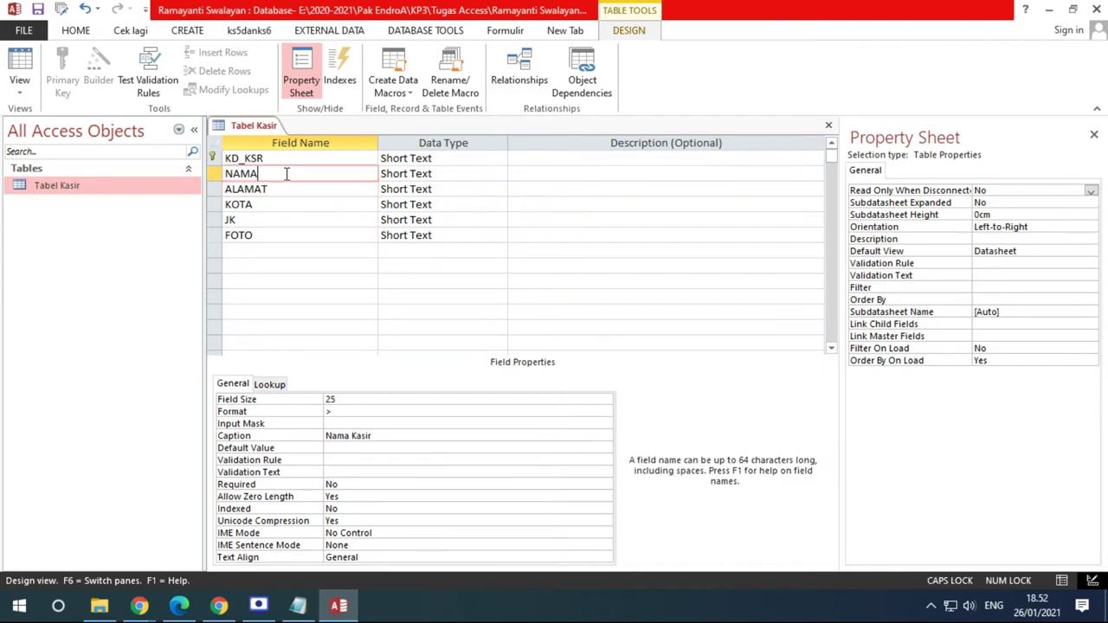
{"action": "left_click", "coordinate": [289, 190]}
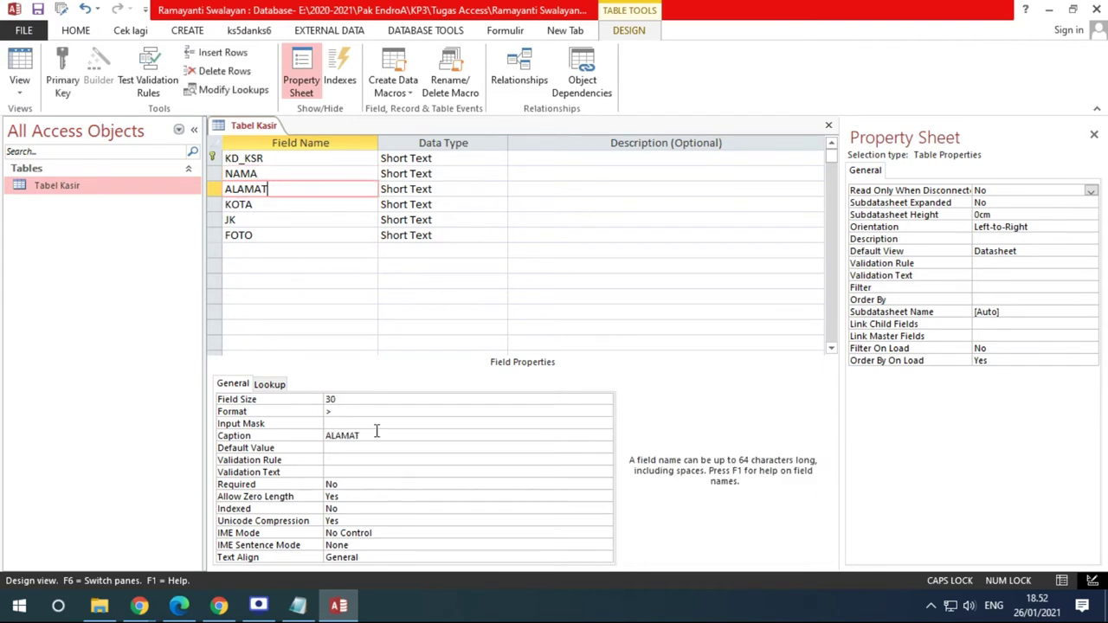
{"action": "left_click", "coordinate": [363, 435]}
{"action": "left_click_drag", "start_coordinate": [363, 435], "coordinate": [334, 436]}
{"action": "key", "text": "Caps_Lock"}
{"action": "type", "text": "lamat"}
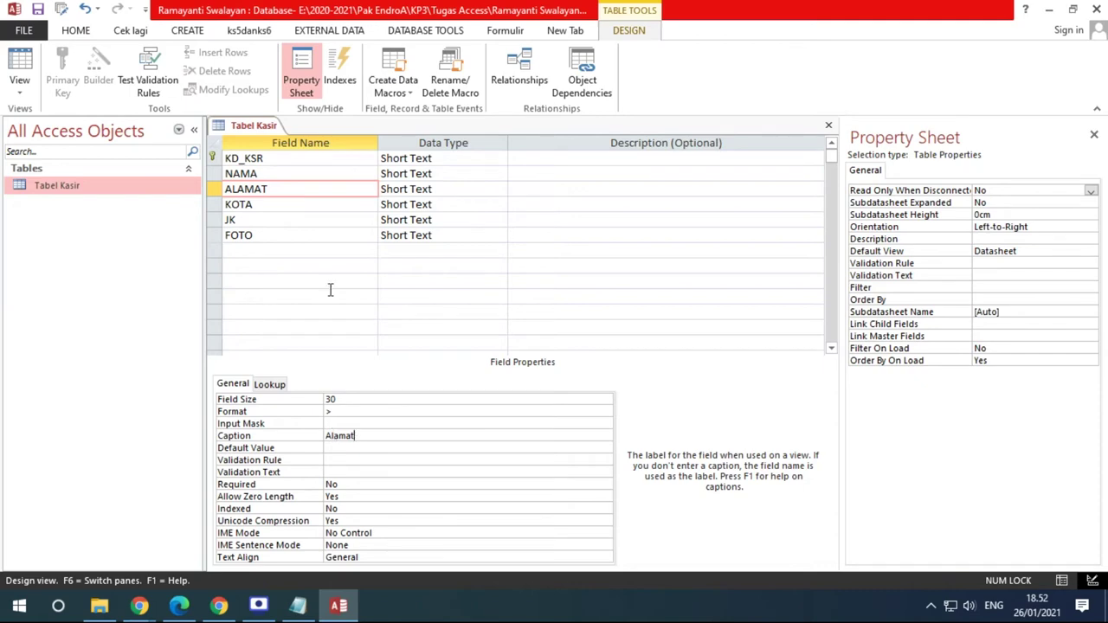
{"action": "left_click", "coordinate": [291, 205]}
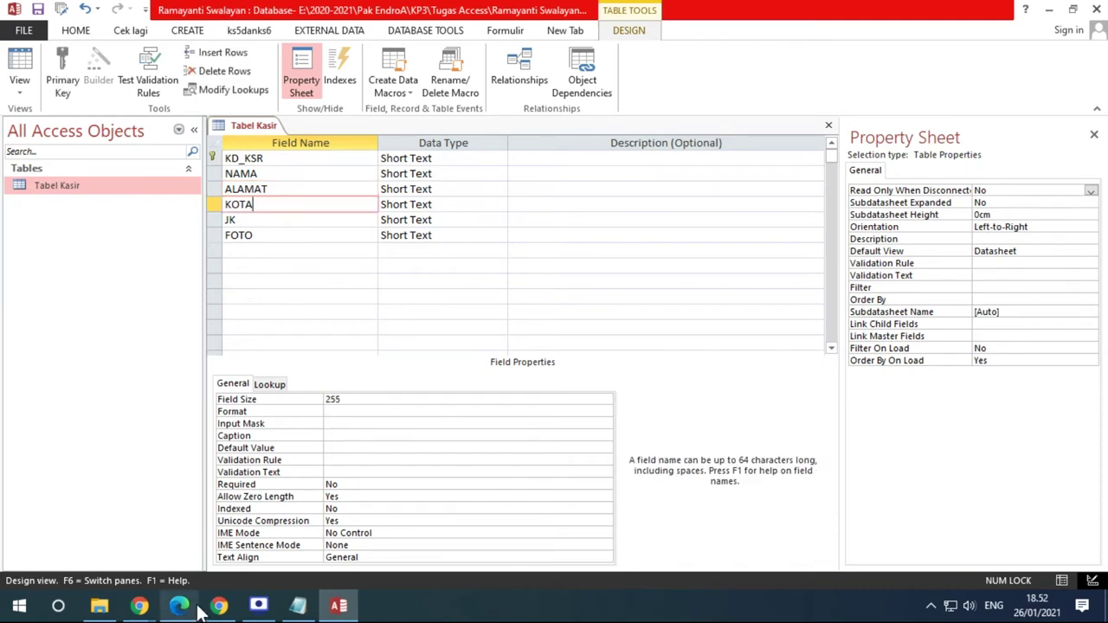
Give KOTA Field Size 15, Format > and caption 'Kota Kasir' per the exercise PDF
{"action": "left_click", "coordinate": [179, 605]}
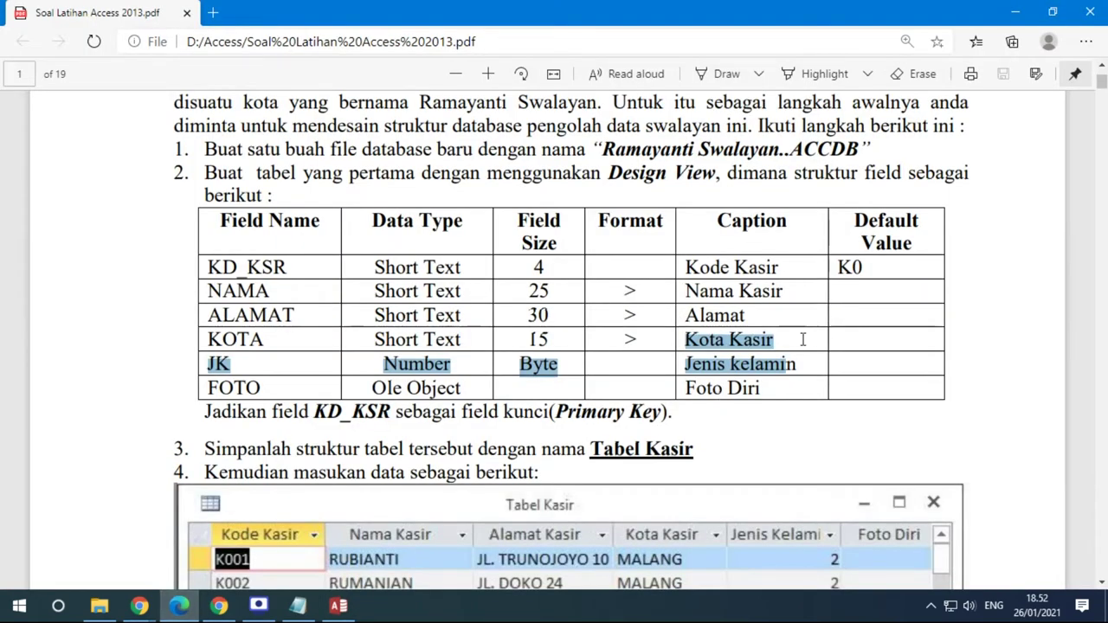
{"action": "left_click", "coordinate": [334, 605]}
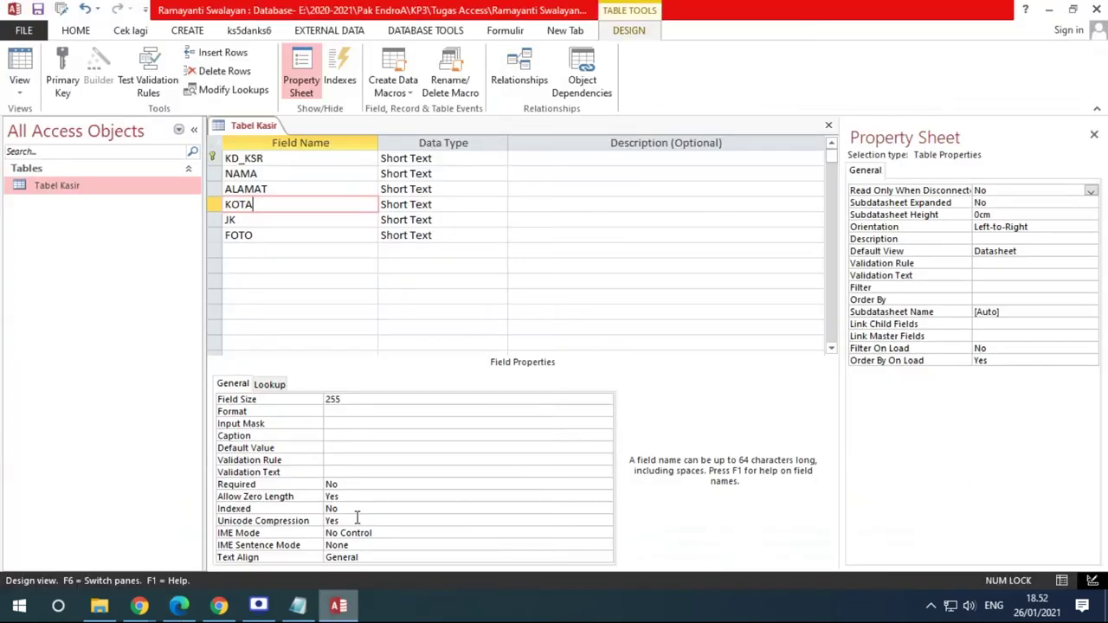
{"action": "left_click", "coordinate": [192, 608]}
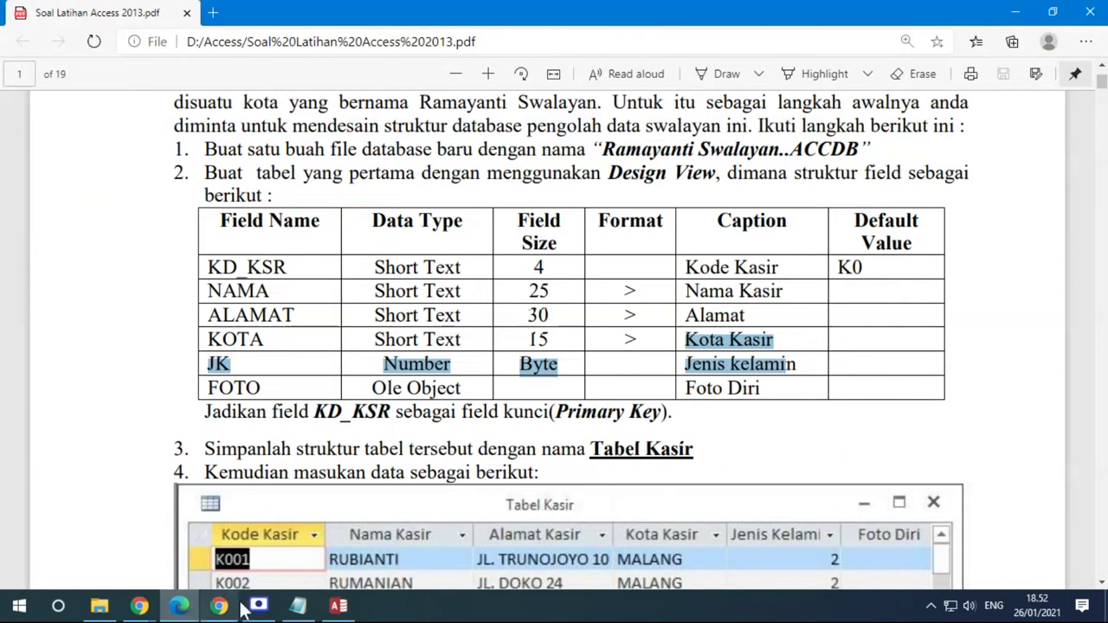
{"action": "left_click", "coordinate": [339, 606]}
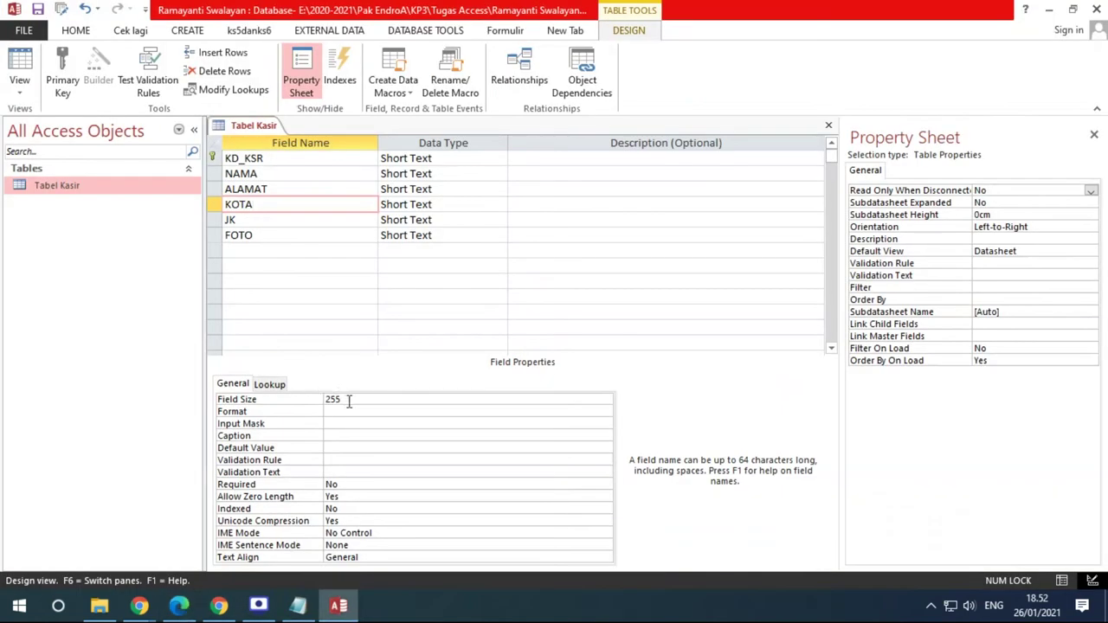
{"action": "left_click", "coordinate": [305, 403]}
{"action": "type", "text": "15"}
{"action": "key", "text": "Return"}
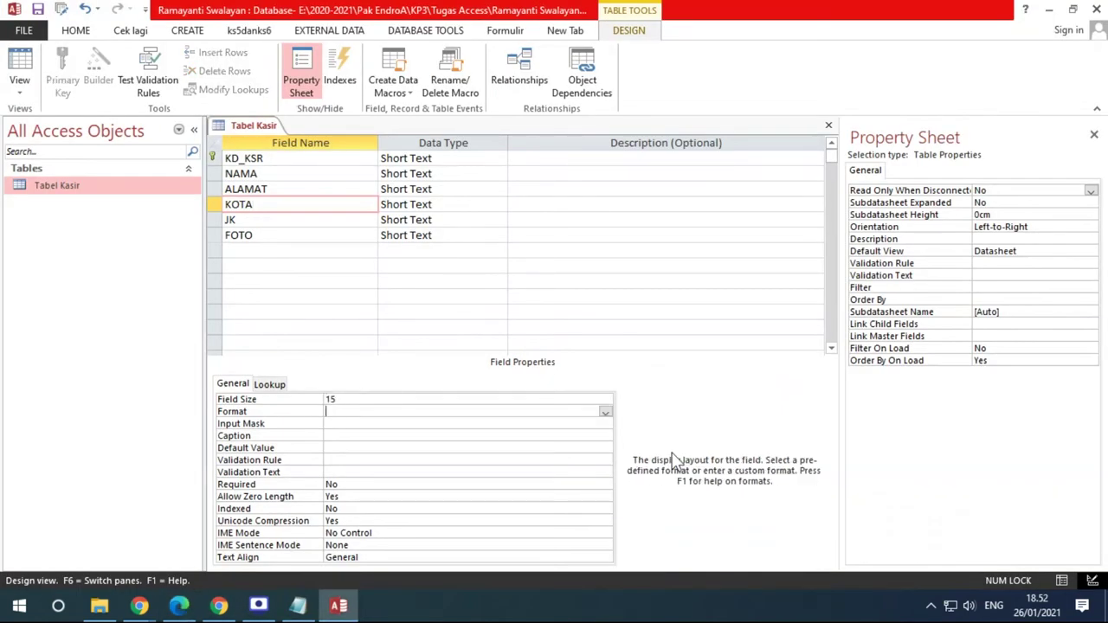
{"action": "type", "text": ">"}
{"action": "key", "text": "Return"}
{"action": "key", "text": "Return"}
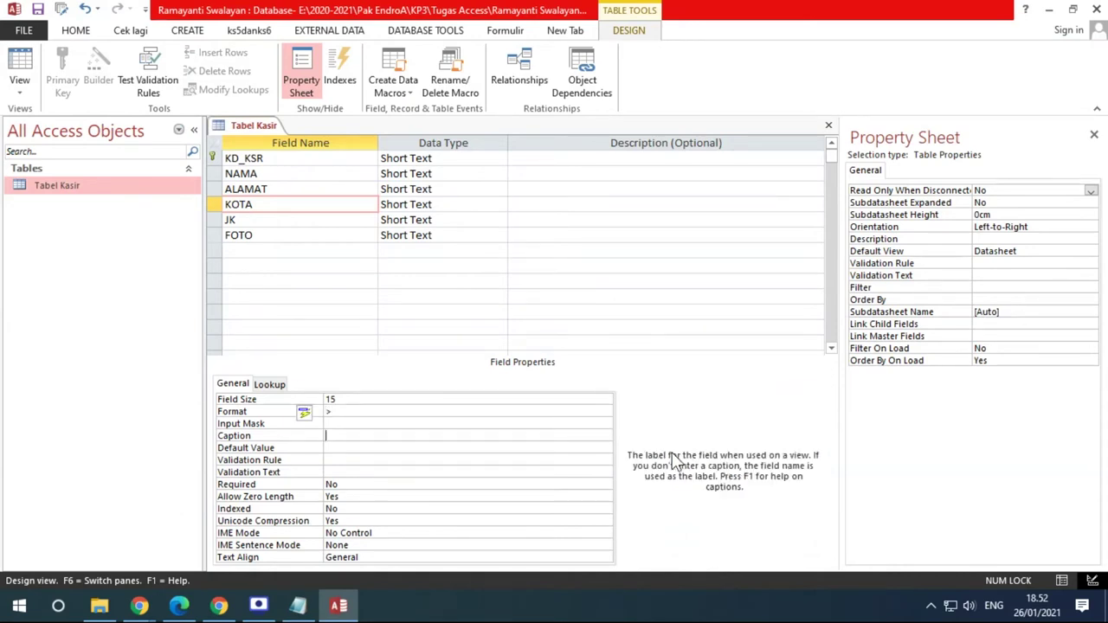
{"action": "type", "text": "Kota Kasir"}
{"action": "left_click", "coordinate": [305, 220]}
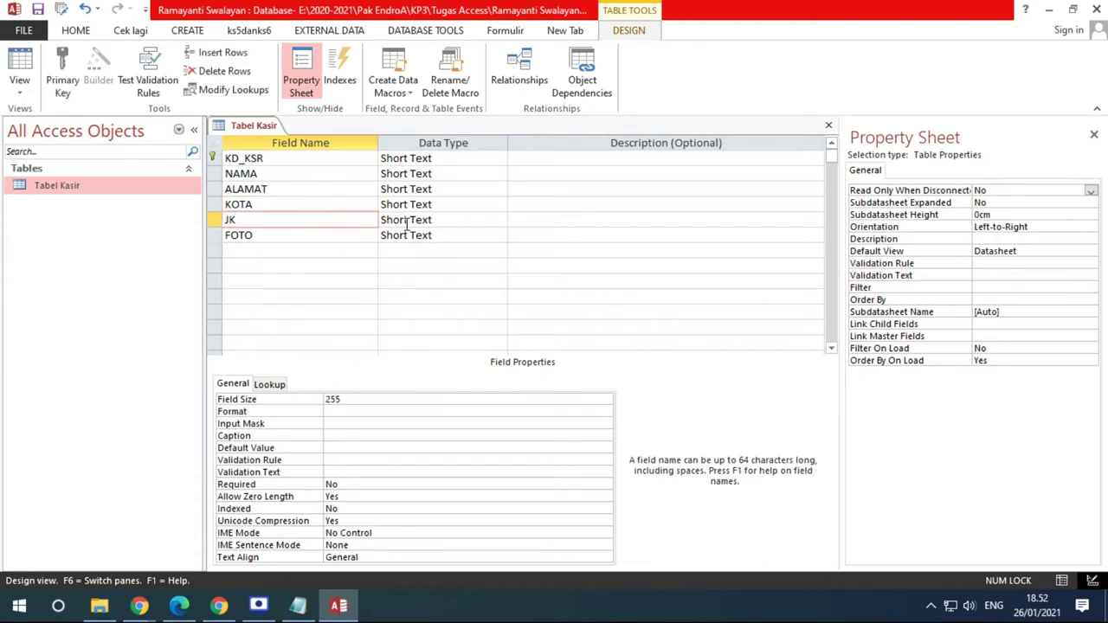
Change JK's data type to Number with Field Size Byte
{"action": "left_click", "coordinate": [179, 606]}
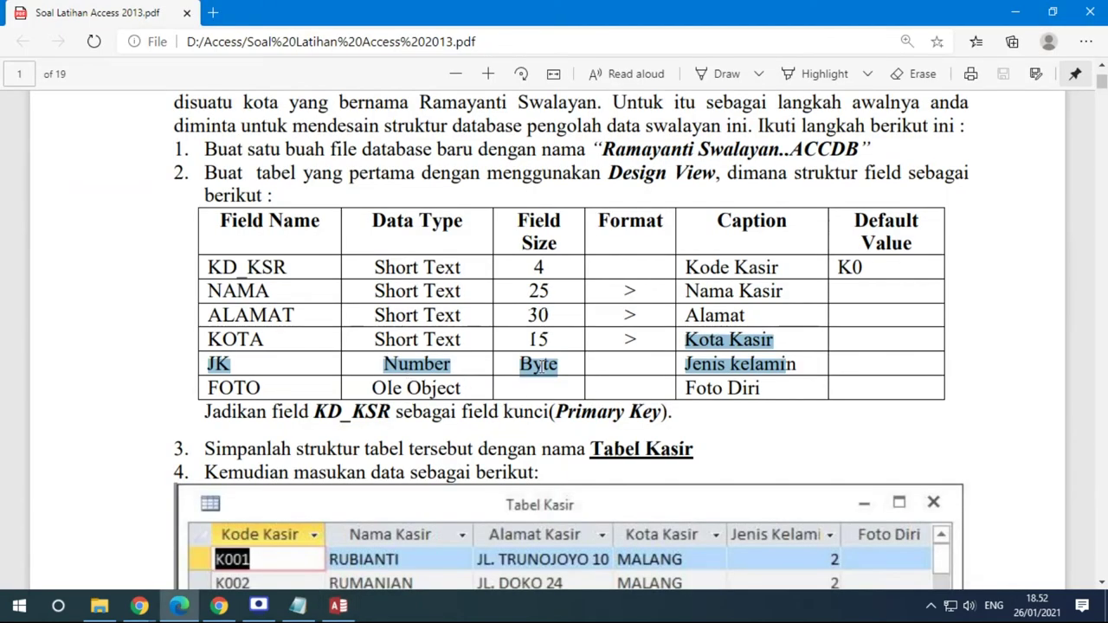
{"action": "left_click", "coordinate": [339, 606]}
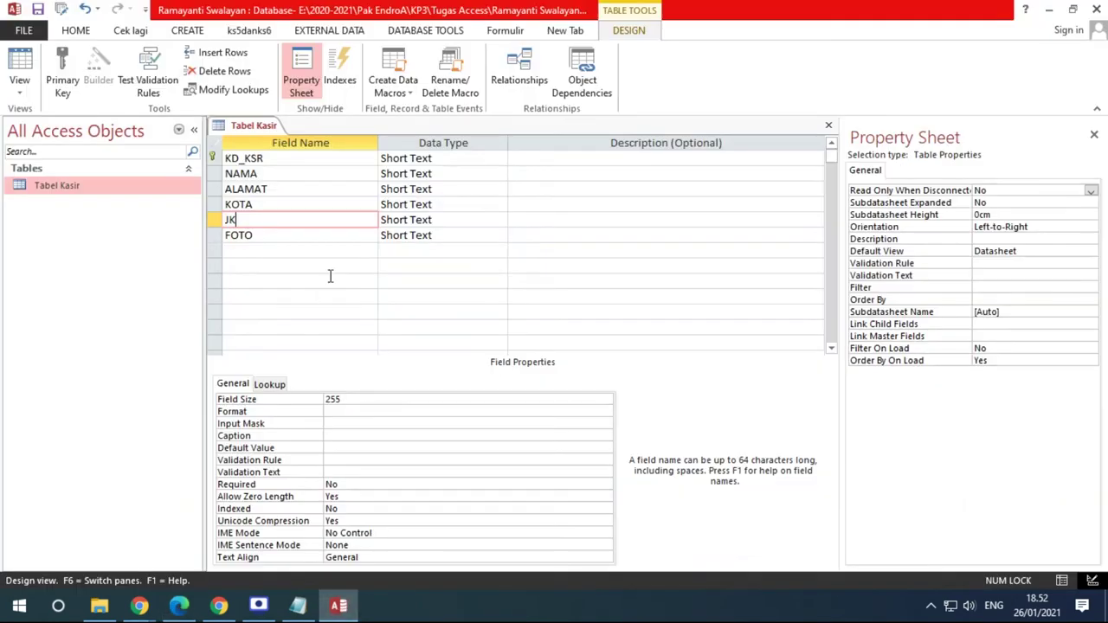
{"action": "left_click", "coordinate": [441, 217]}
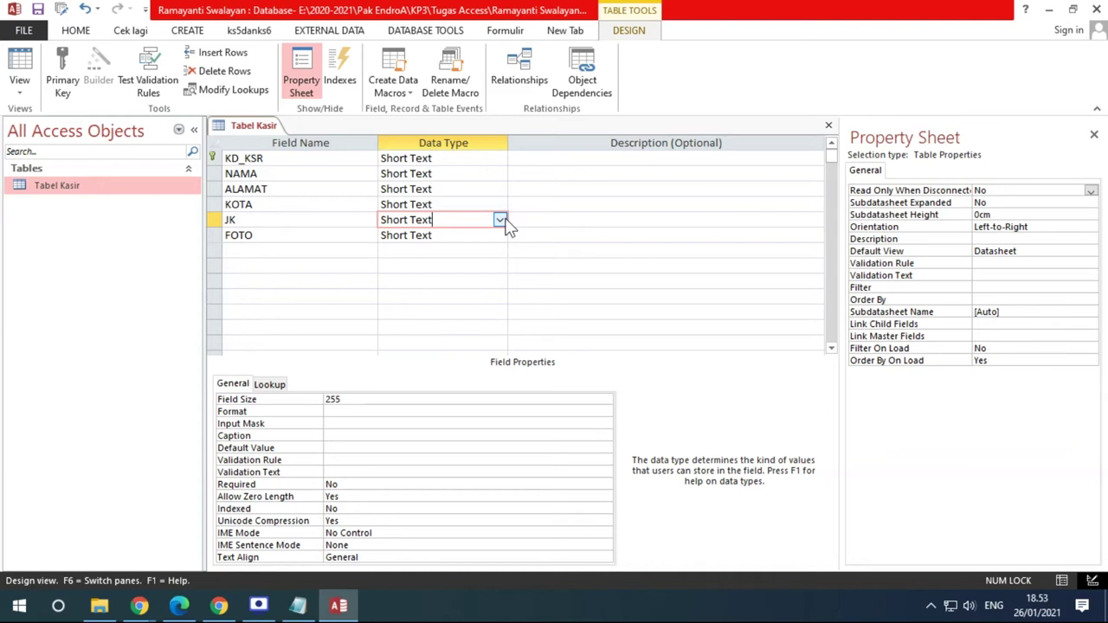
{"action": "left_click", "coordinate": [499, 221]}
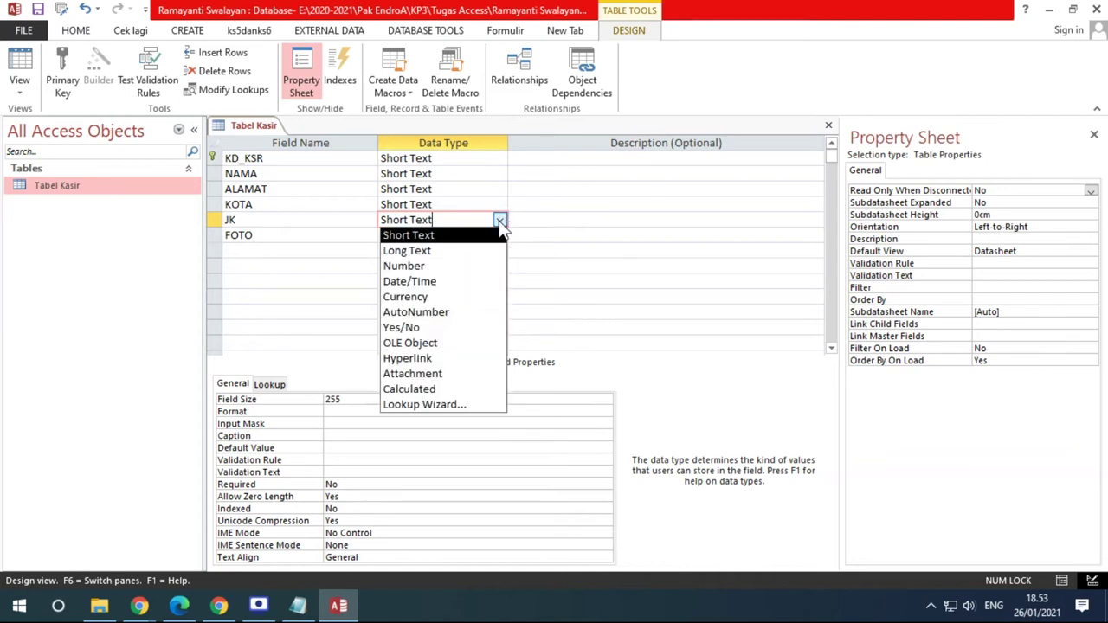
{"action": "left_click", "coordinate": [412, 272]}
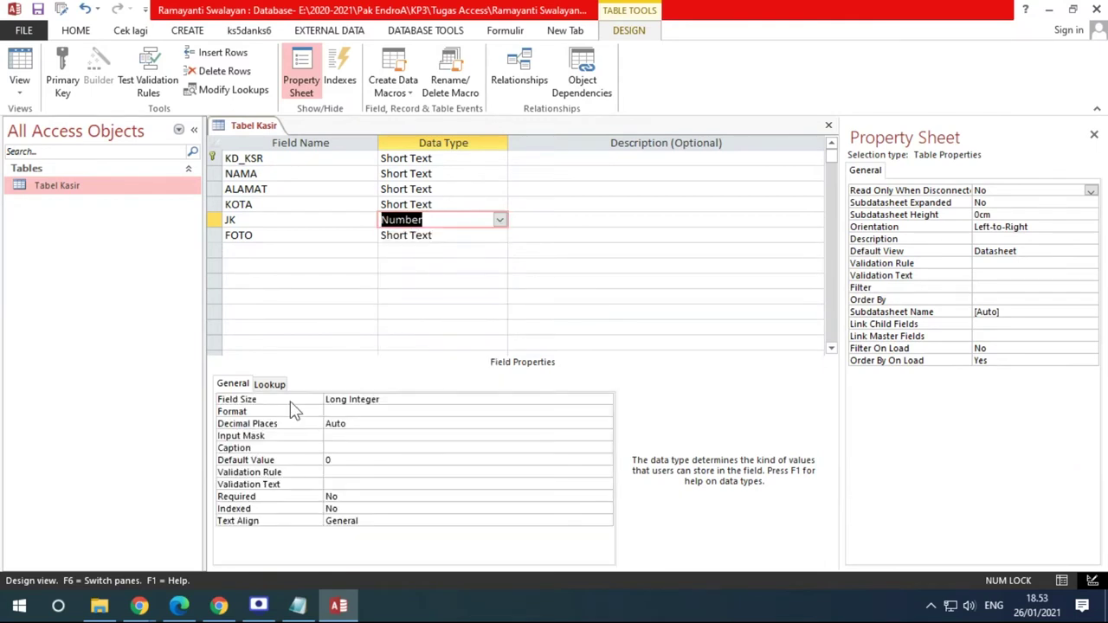
{"action": "left_click", "coordinate": [395, 399]}
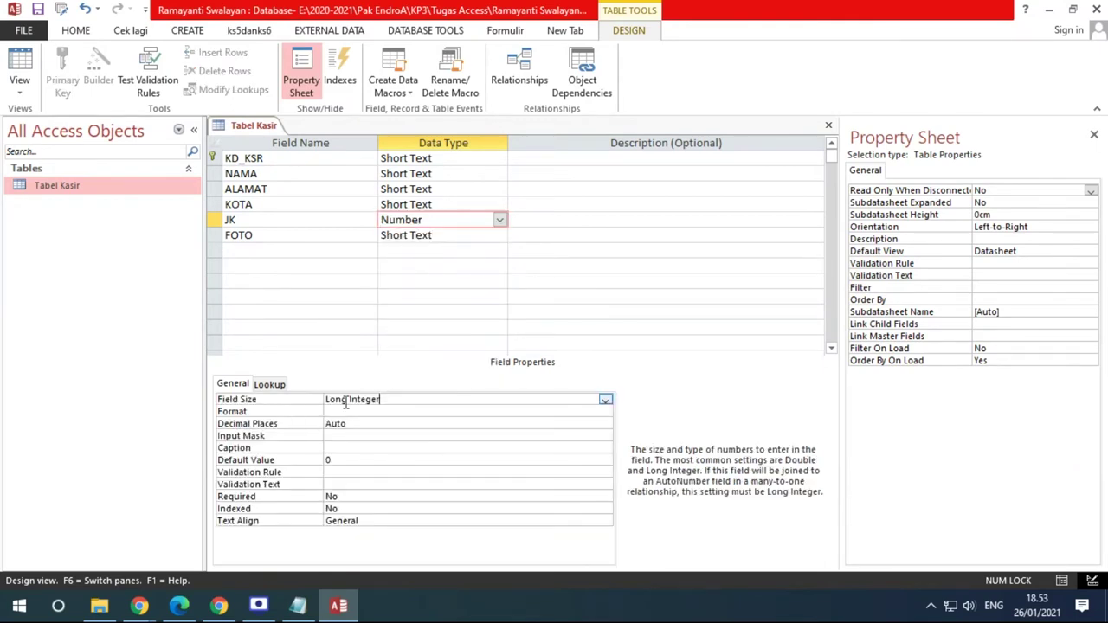
{"action": "left_click", "coordinate": [606, 399]}
{"action": "left_click", "coordinate": [391, 412]}
Save the Tabel Kasir design, accepting the data-loss warning for the shorter field sizes
{"action": "left_click", "coordinate": [425, 205]}
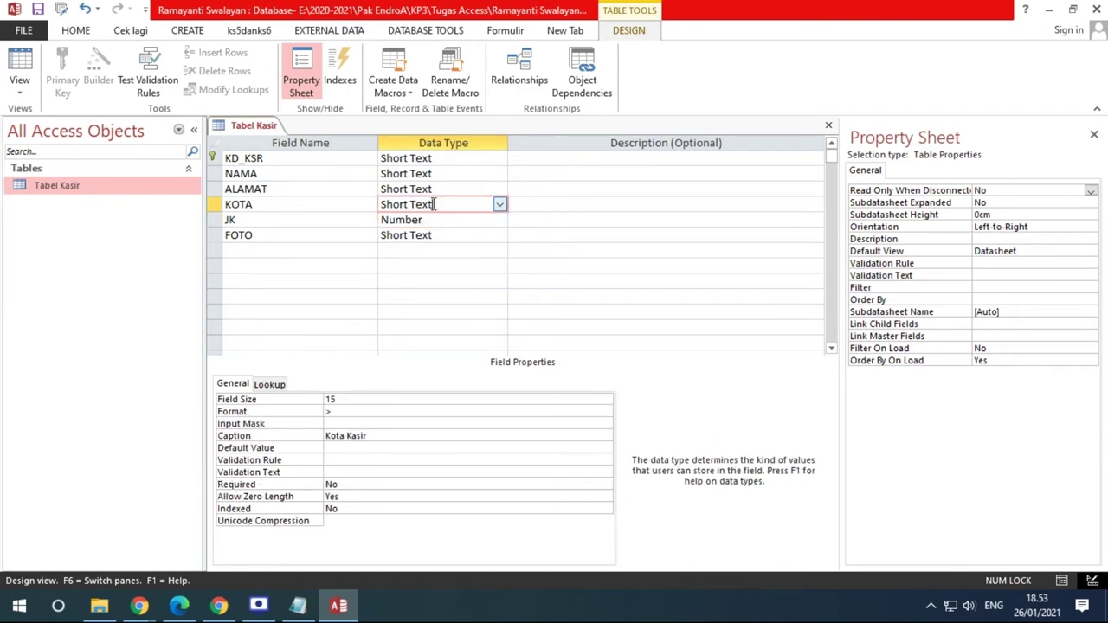
{"action": "left_click", "coordinate": [329, 399]}
{"action": "left_click", "coordinate": [312, 399]}
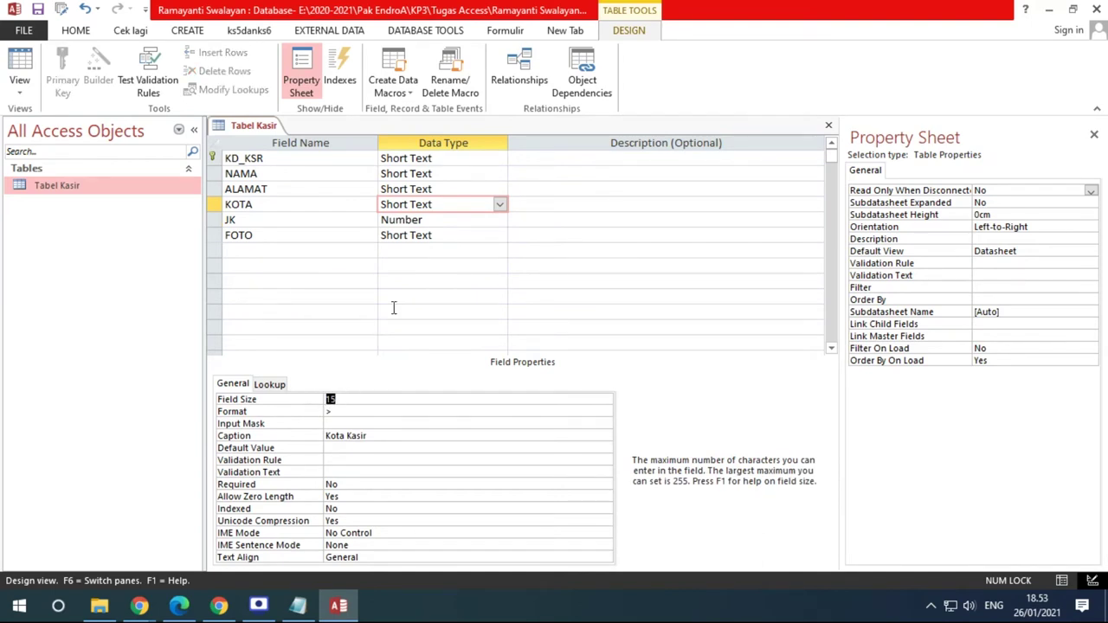
{"action": "left_click", "coordinate": [37, 10]}
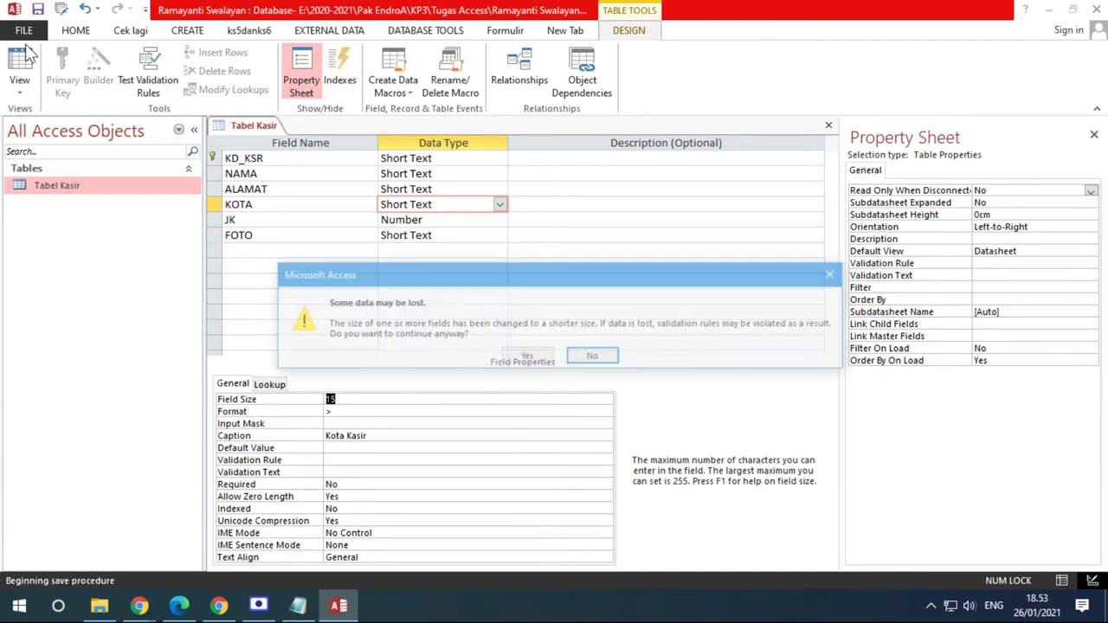
{"action": "left_click", "coordinate": [527, 357]}
Review the datasheet, retyping the Kode Kasir's last digit as 1, then return to Design View
{"action": "left_click", "coordinate": [19, 65]}
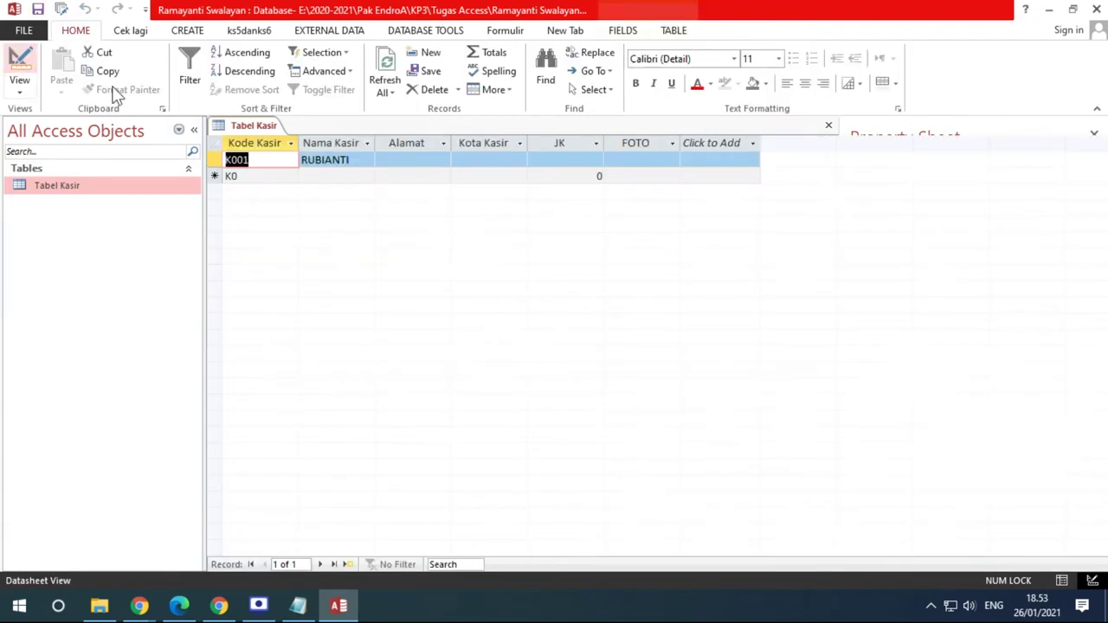
{"action": "left_click", "coordinate": [240, 159]}
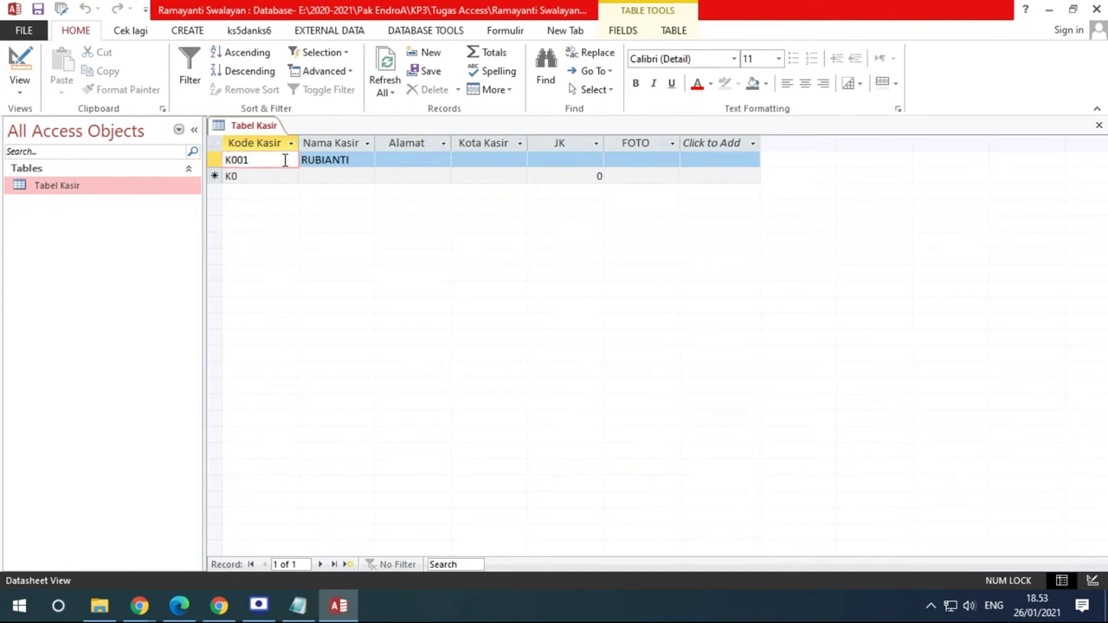
{"action": "key", "text": "BackSpace"}
{"action": "type", "text": "1"}
{"action": "left_click", "coordinate": [19, 62]}
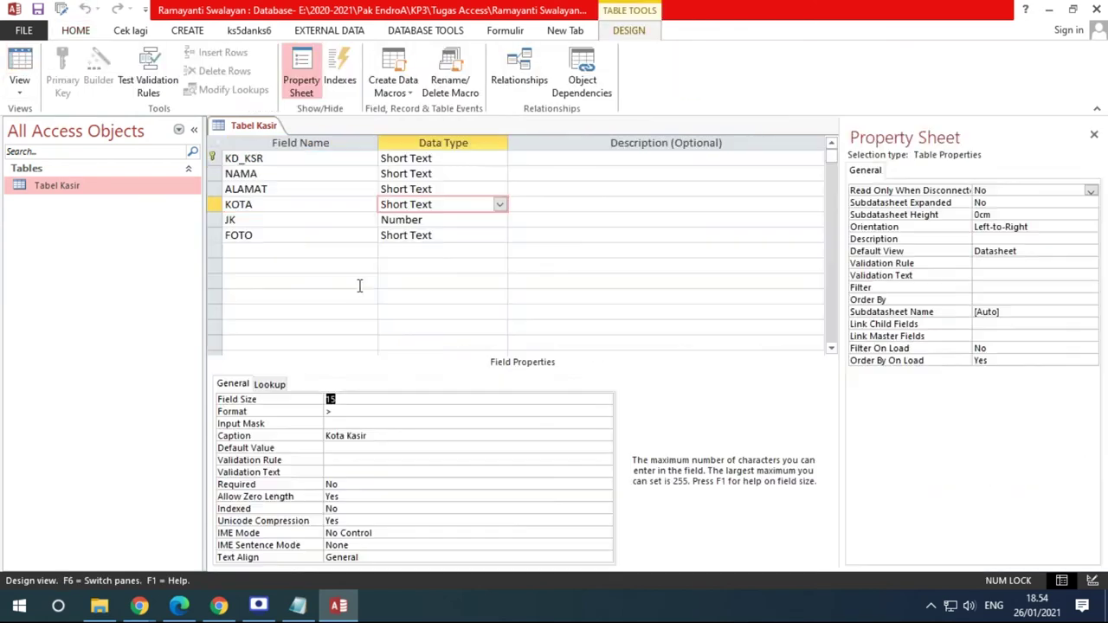
Keep JK's Field Size at Byte and set its Decimal Places to 0
{"action": "left_click", "coordinate": [435, 222]}
{"action": "left_click", "coordinate": [309, 400]}
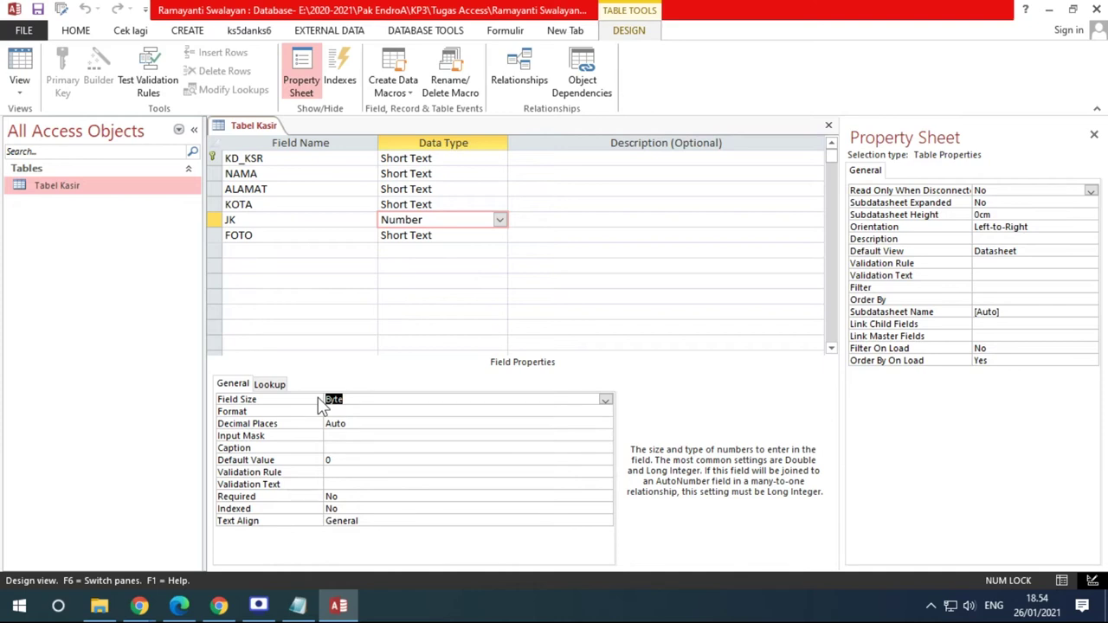
{"action": "left_click", "coordinate": [606, 403]}
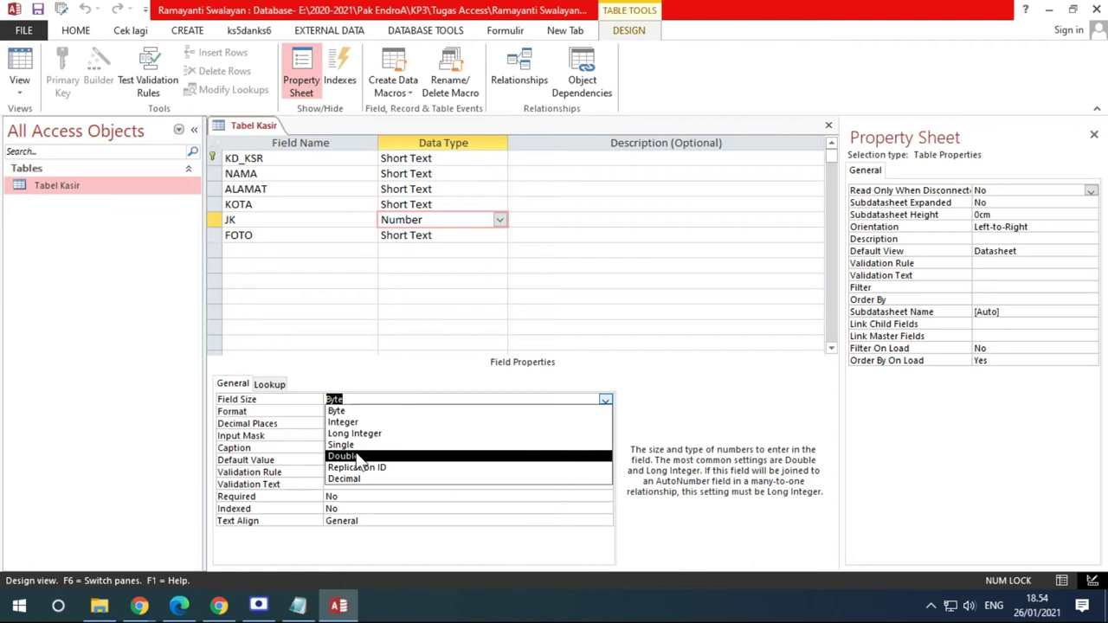
{"action": "key", "text": "Up"}
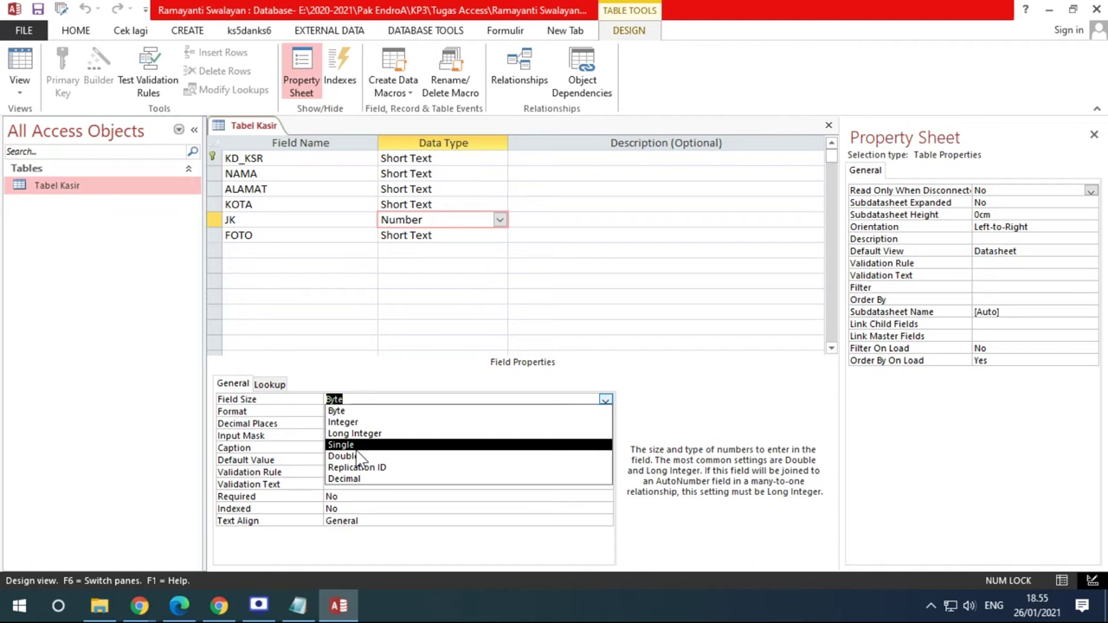
{"action": "left_click", "coordinate": [453, 220]}
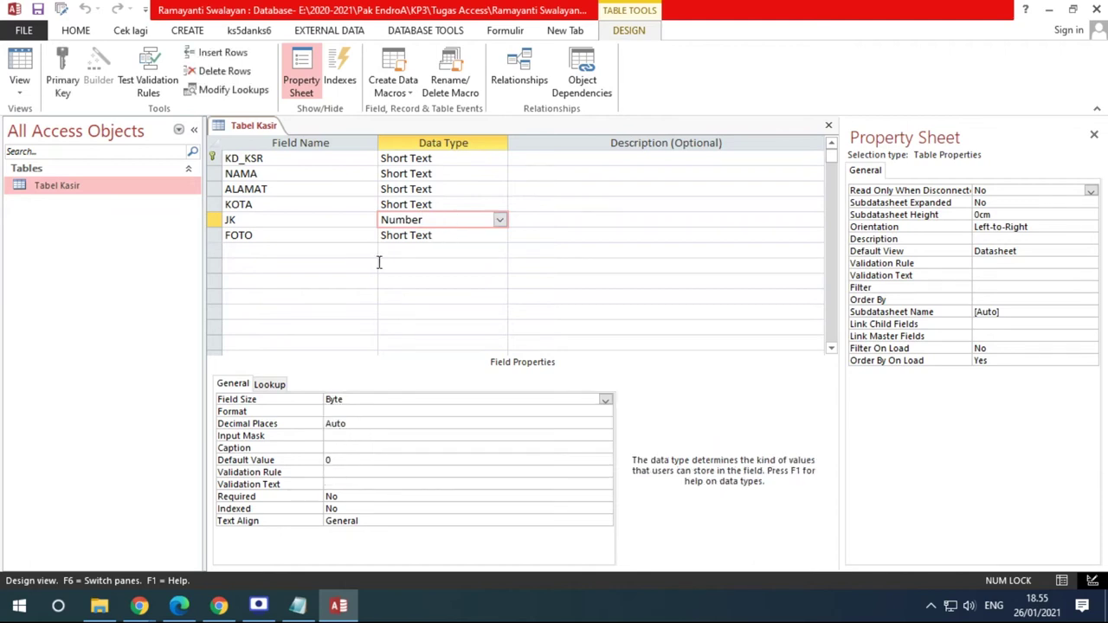
{"action": "left_click", "coordinate": [369, 422]}
{"action": "left_click", "coordinate": [606, 424]}
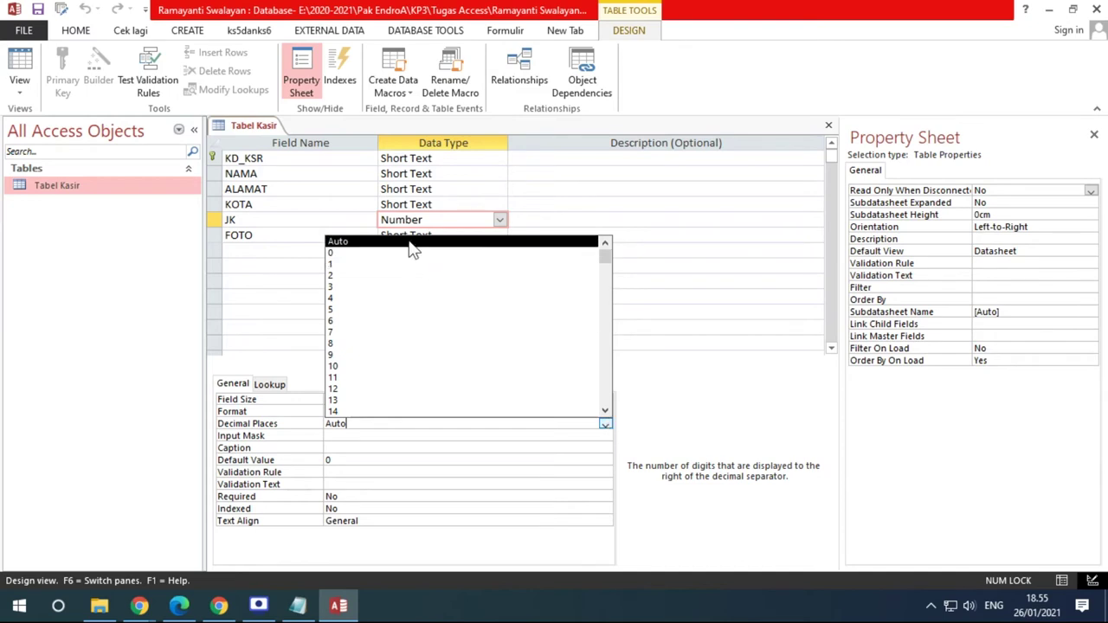
{"action": "left_click", "coordinate": [335, 256]}
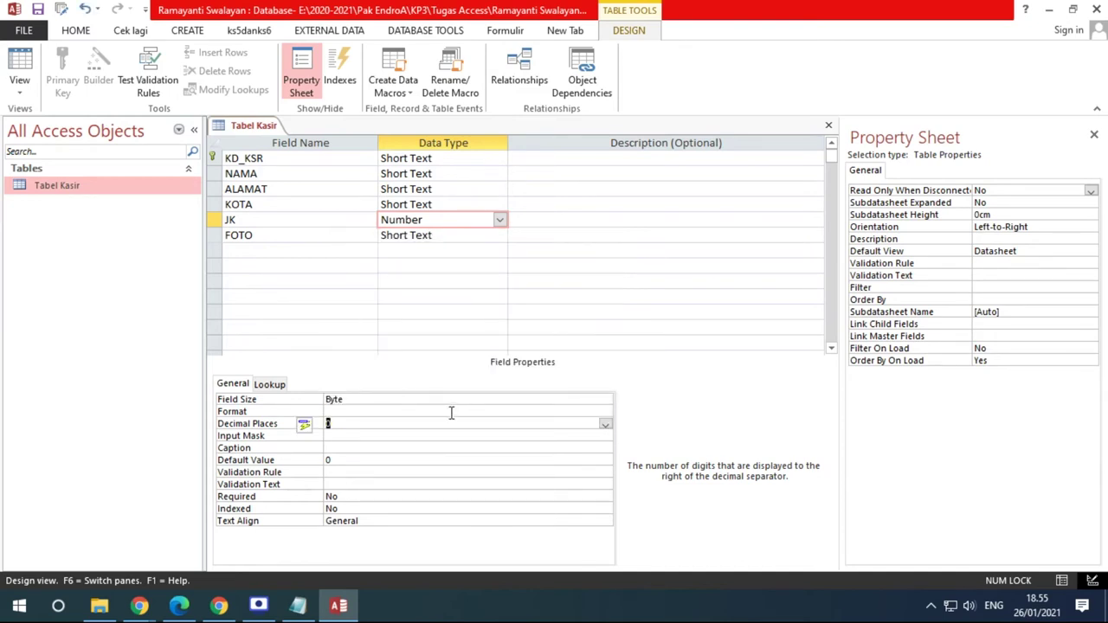
{"action": "left_click", "coordinate": [606, 424]}
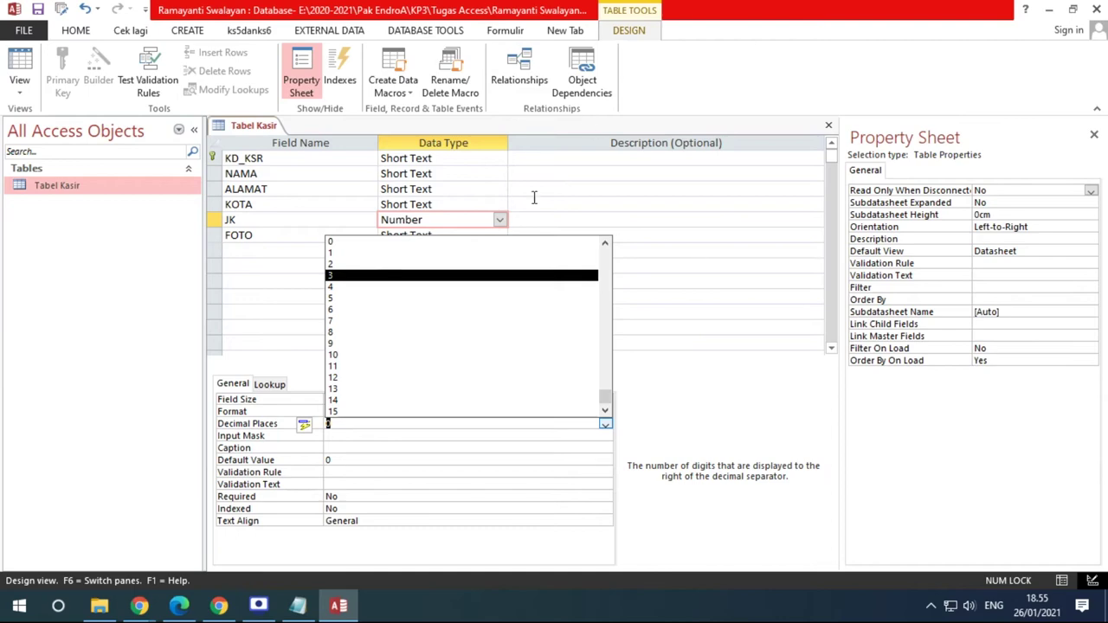
{"action": "left_click", "coordinate": [452, 208]}
{"action": "left_click", "coordinate": [453, 219]}
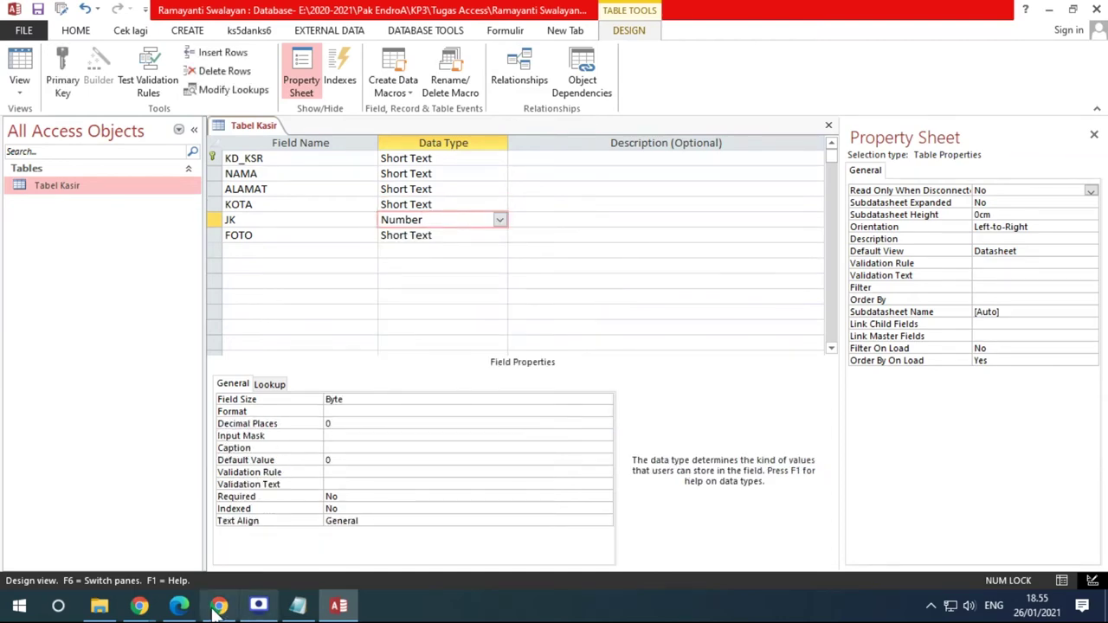
Change FOTO's data type to OLE Object
{"action": "left_click", "coordinate": [179, 606]}
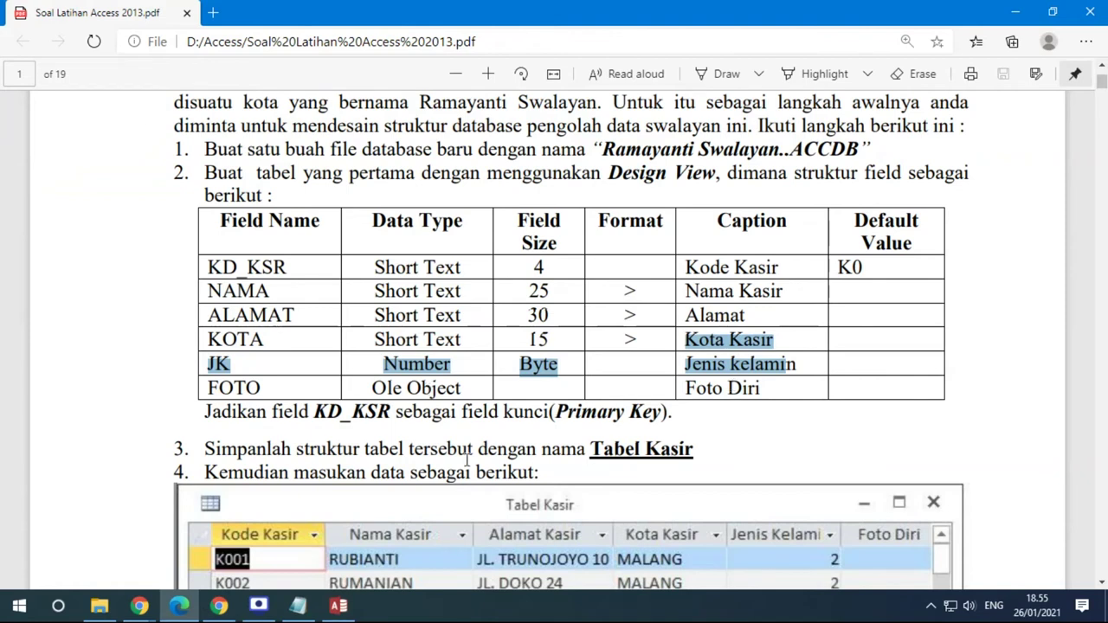
{"action": "left_click", "coordinate": [338, 605]}
{"action": "left_click", "coordinate": [327, 235]}
{"action": "left_click", "coordinate": [462, 235]}
{"action": "left_click", "coordinate": [500, 236]}
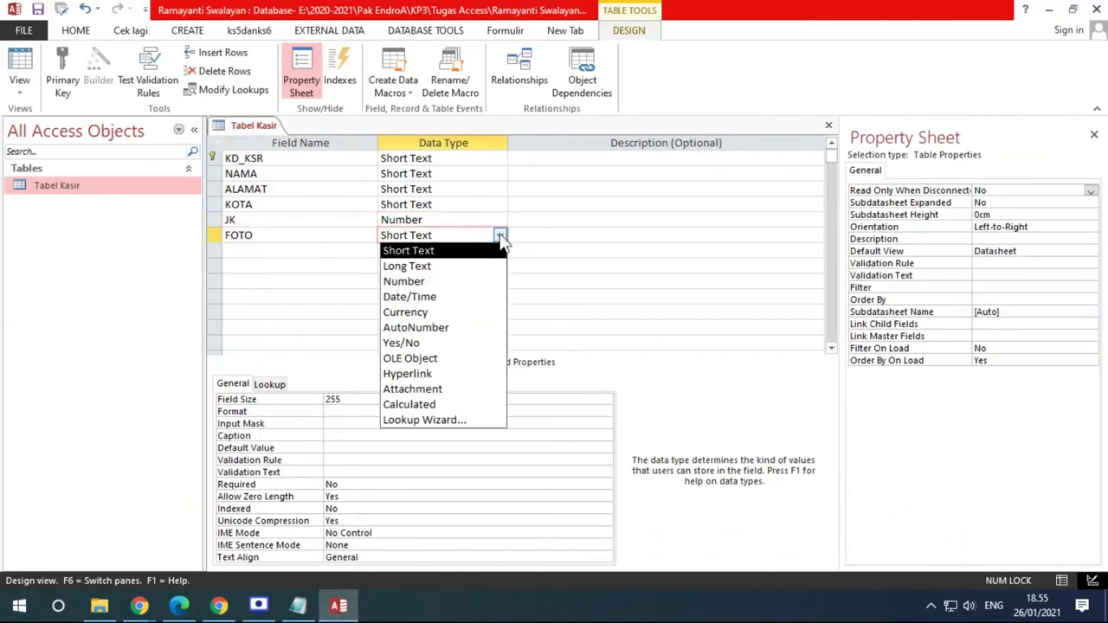
{"action": "left_click", "coordinate": [427, 366]}
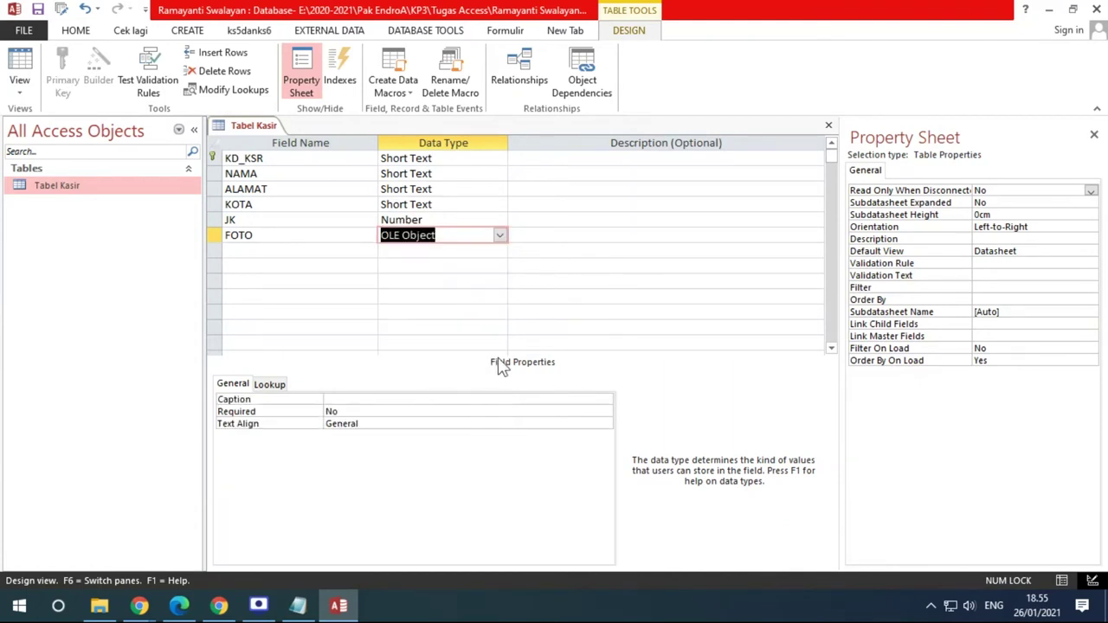
Set FOTO's caption to 'Foto Diri'
{"action": "left_click", "coordinate": [178, 606]}
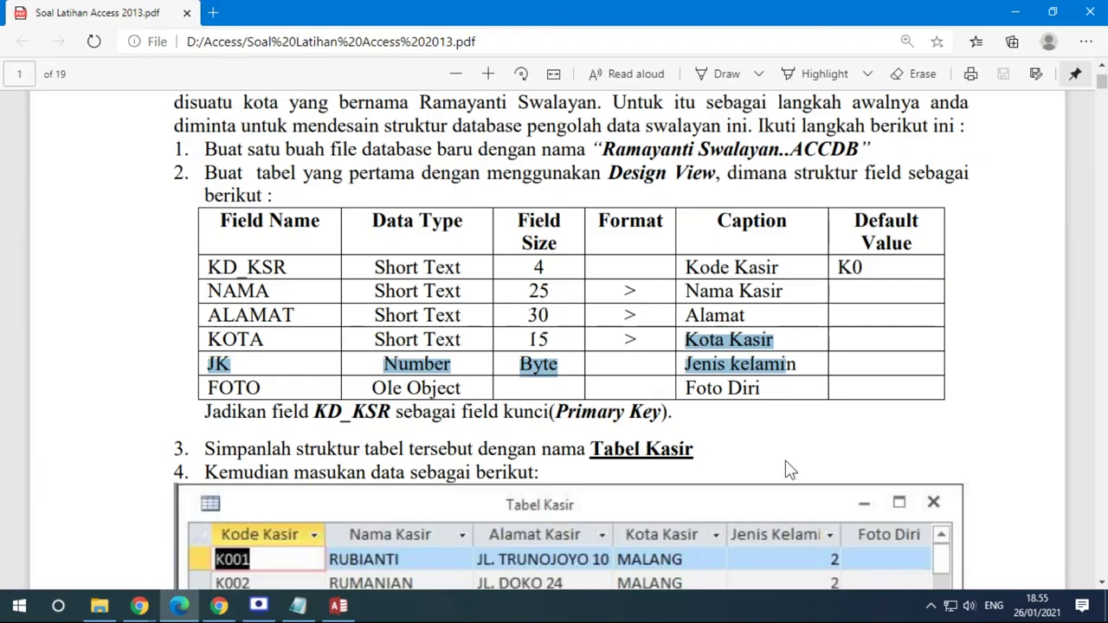
{"action": "left_click", "coordinate": [341, 607]}
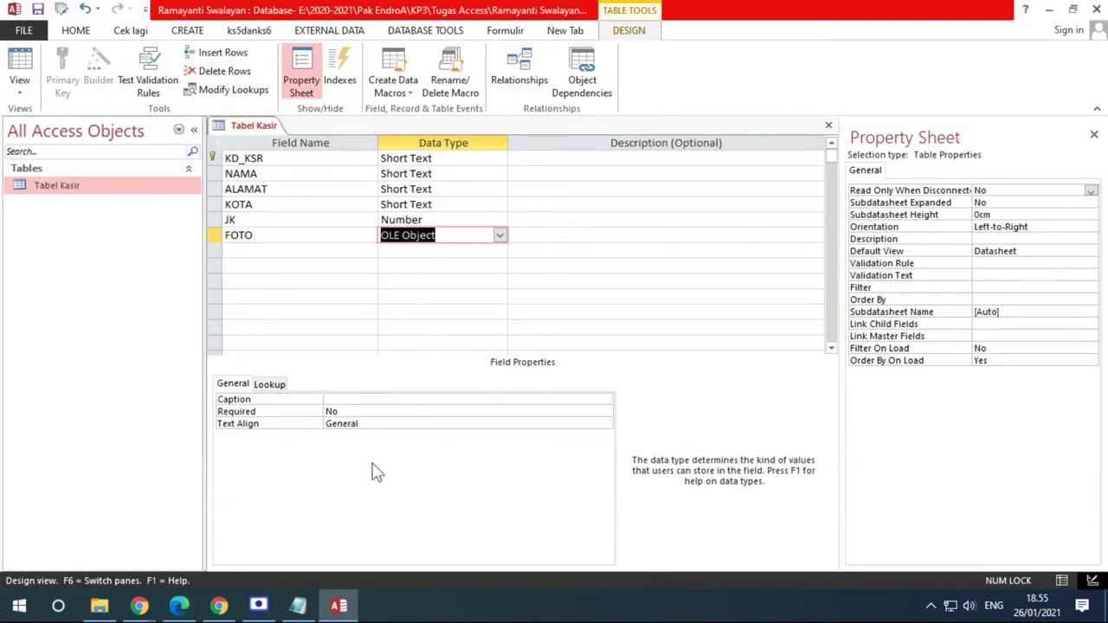
{"action": "left_click", "coordinate": [349, 398]}
{"action": "type", "text": "F"}
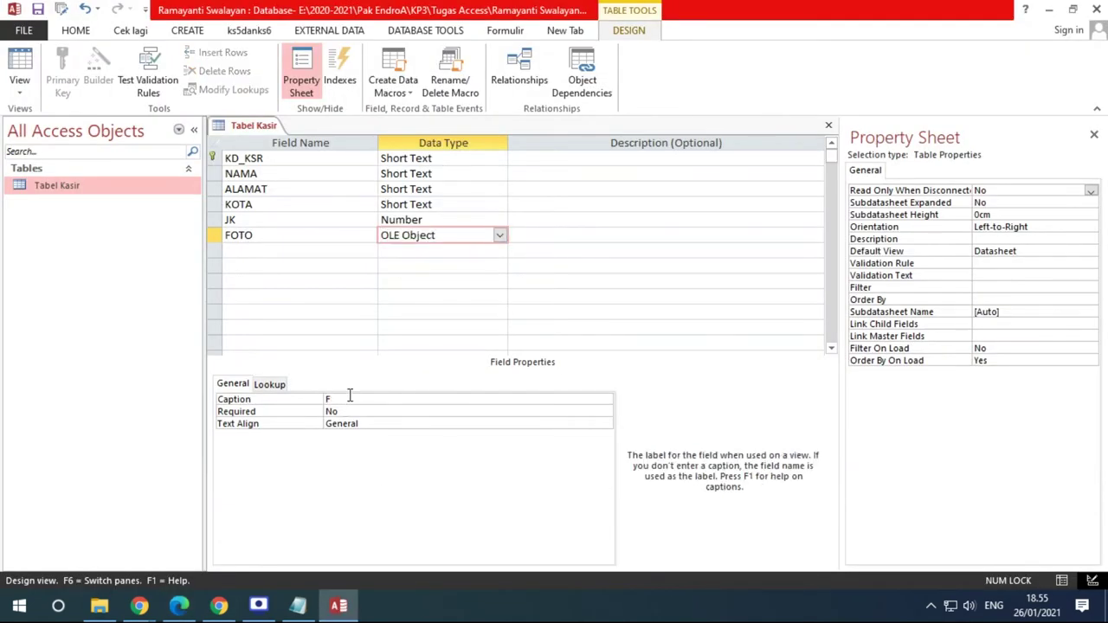
{"action": "type", "text": "oto Di"}
{"action": "key", "text": "BackSpace"}
{"action": "key", "text": "BackSpace"}
{"action": "key", "text": "BackSpace"}
{"action": "type", "text": "Diri"}
{"action": "left_click", "coordinate": [499, 236]}
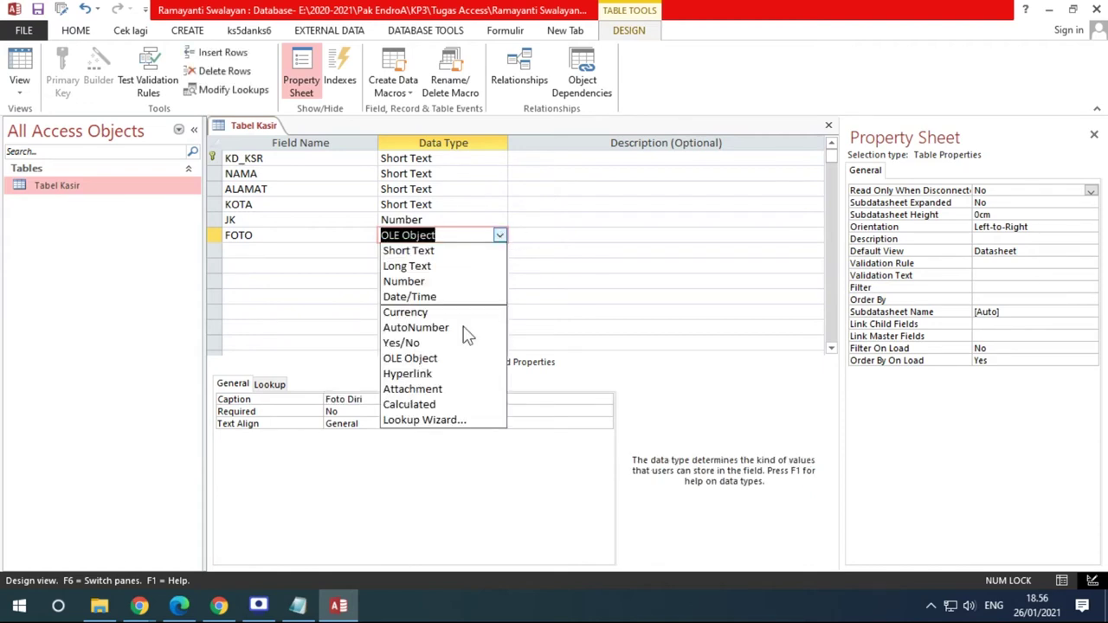
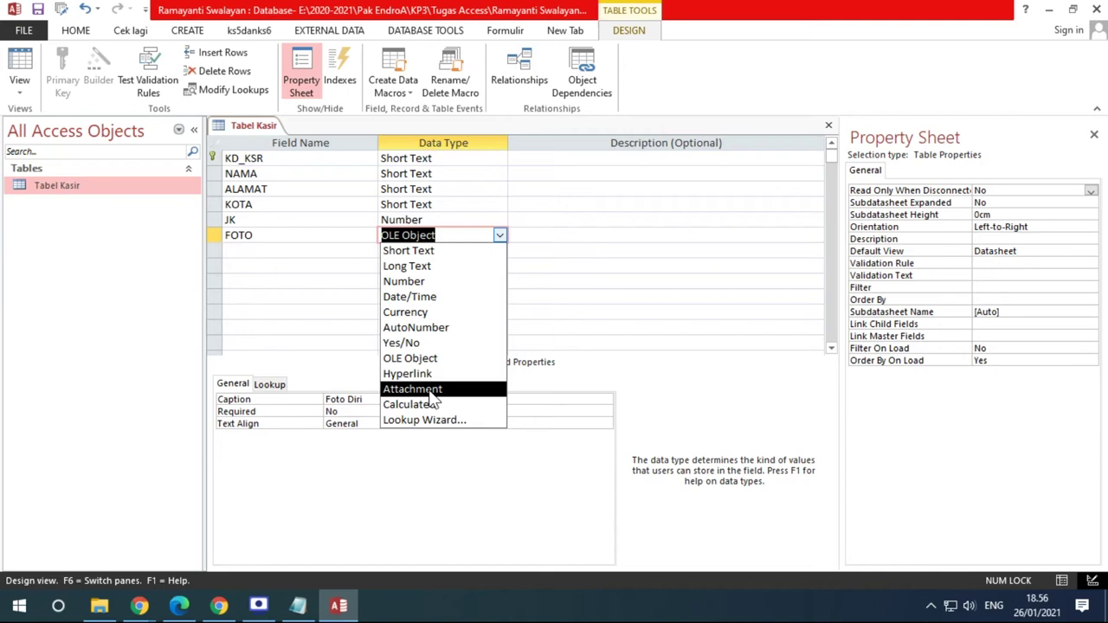
Bring up the exercise PDF and scroll to the page 11 Formulir Data Kasir sample
{"action": "left_click", "coordinate": [179, 606]}
{"action": "left_click_drag", "start_coordinate": [1102, 84], "coordinate": [1051, 351]}
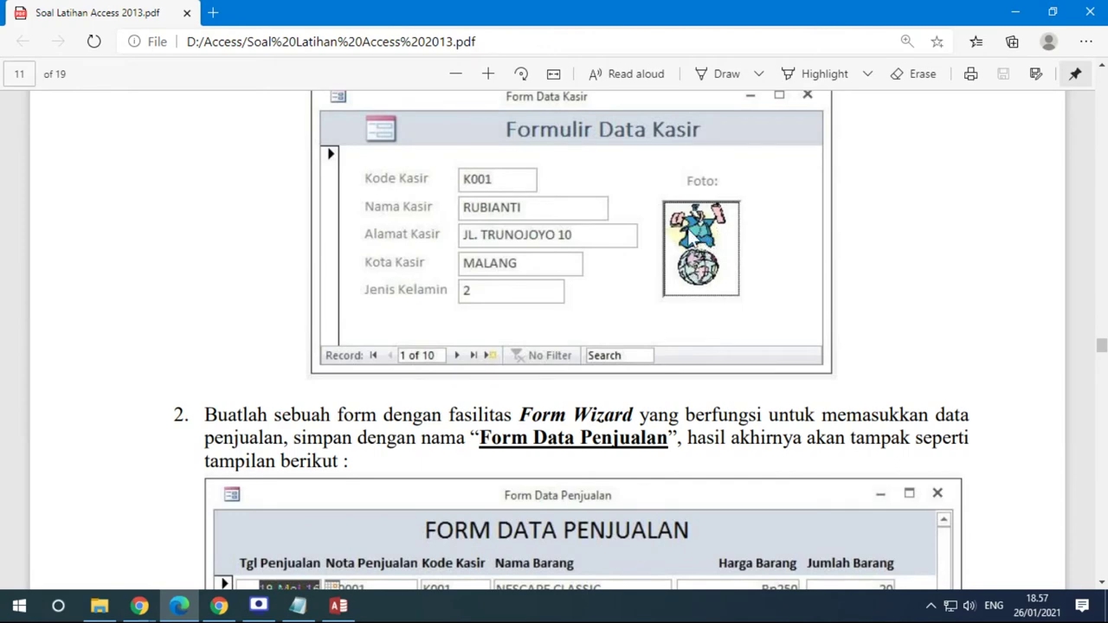
Review the Tabel Kasir field structure on PDF page 1, then return to Access's Datasheet view
{"action": "scroll", "coordinate": [1104, 350], "scroll_direction": "up", "scroll_amount": 1}
{"action": "left_click_drag", "start_coordinate": [1103, 347], "coordinate": [1102, 83]}
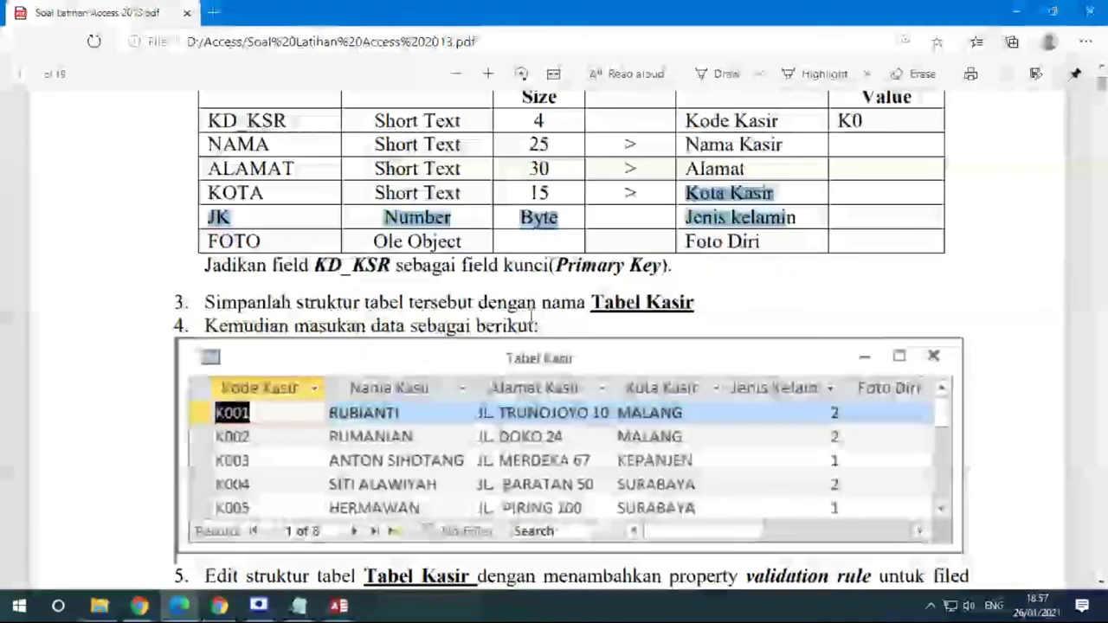
{"action": "scroll", "coordinate": [531, 313], "scroll_direction": "up", "scroll_amount": 3}
{"action": "scroll", "coordinate": [649, 314], "scroll_direction": "down", "scroll_amount": 2}
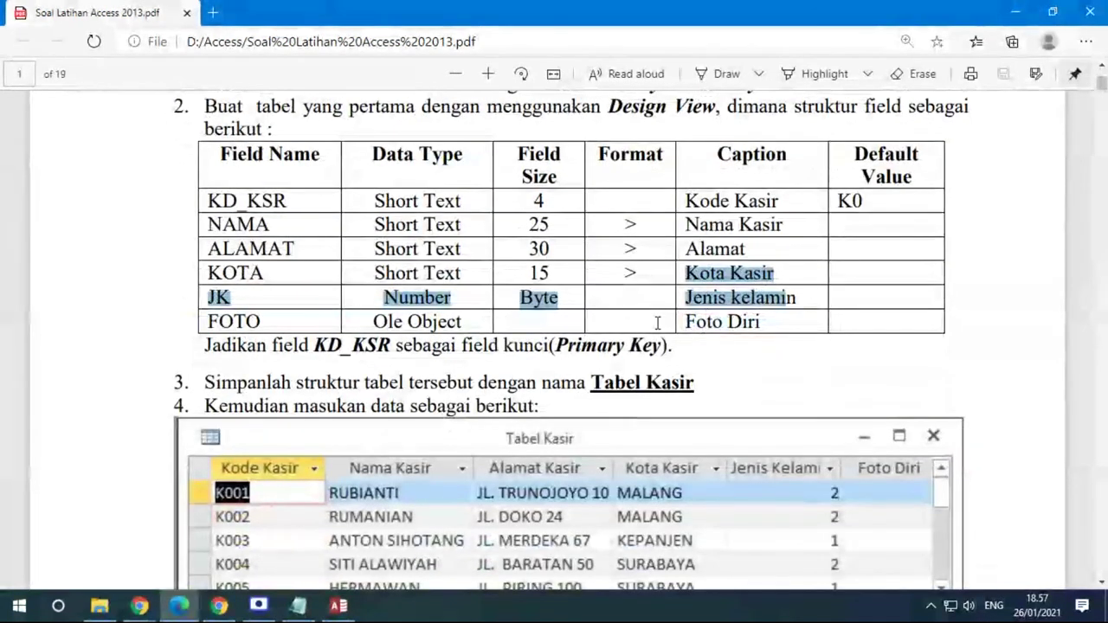
{"action": "left_click", "coordinate": [339, 606]}
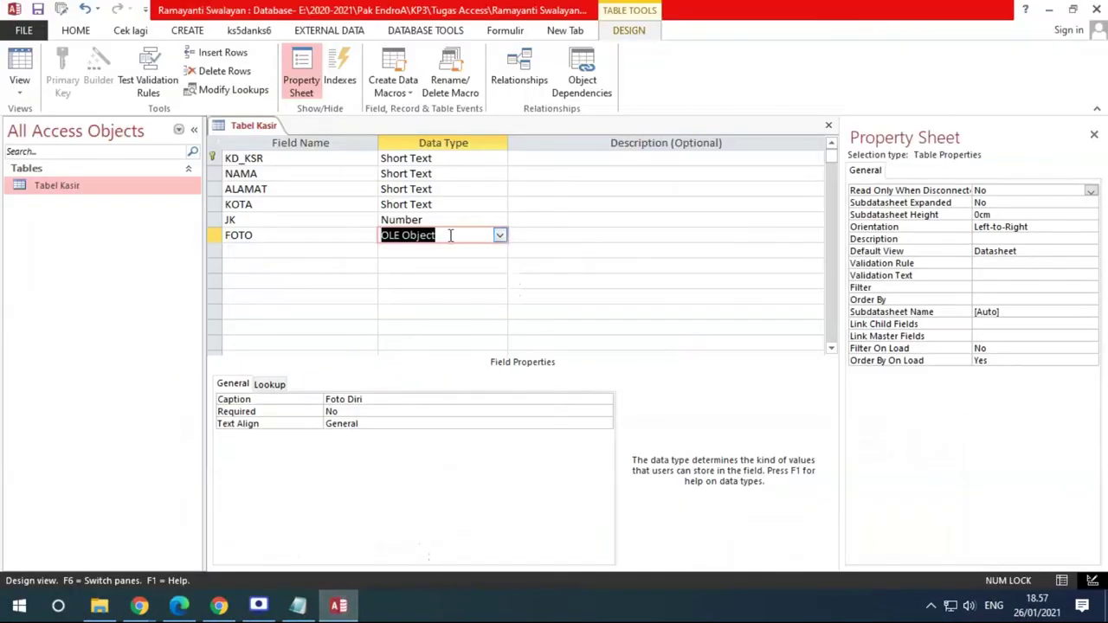
{"action": "left_click", "coordinate": [22, 82]}
{"action": "left_click", "coordinate": [398, 160]}
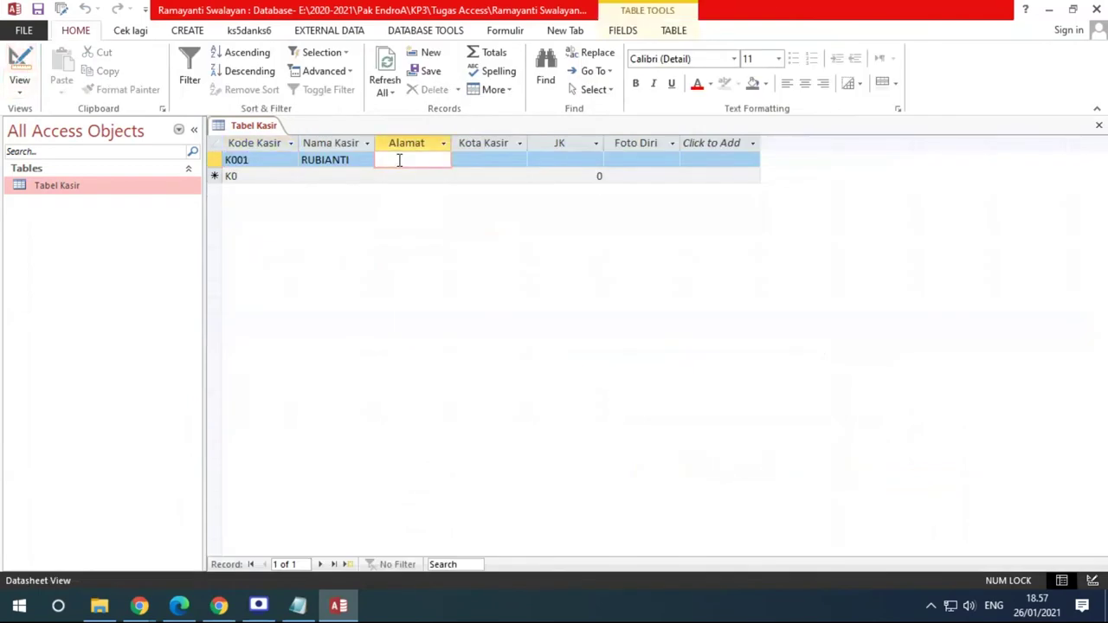
{"action": "left_click", "coordinate": [180, 606]}
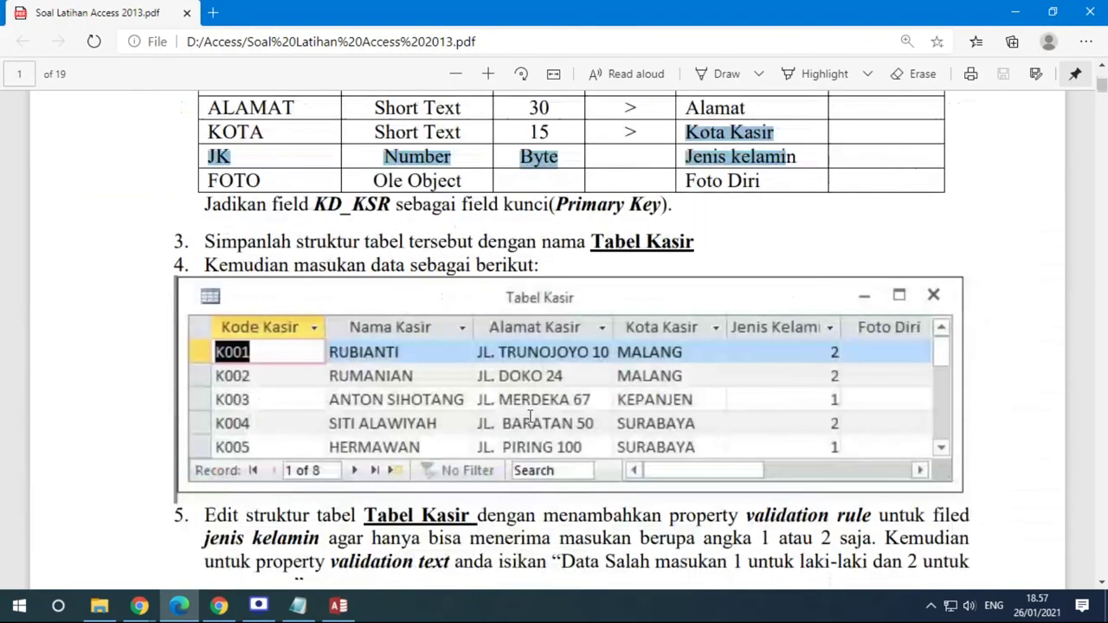
{"action": "scroll", "coordinate": [530, 416], "scroll_direction": "down", "scroll_amount": 1}
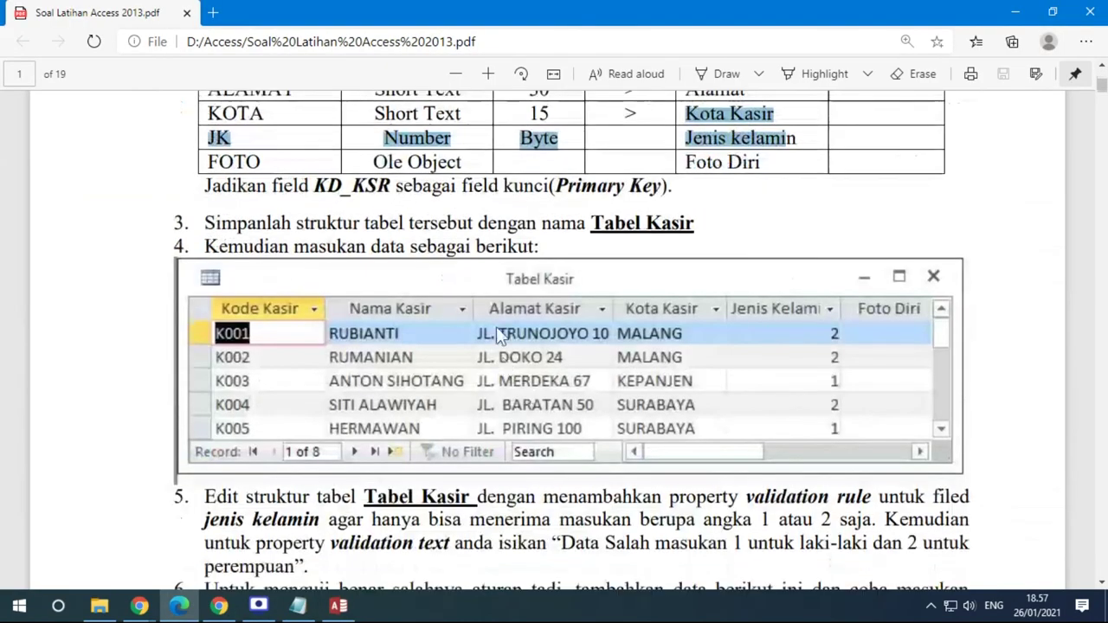
{"action": "left_click", "coordinate": [339, 606]}
{"action": "type", "text": "j"}
{"action": "key", "text": "BackSpace"}
{"action": "key", "text": "Caps_Lock"}
{"action": "key", "text": "Caps_Lock"}
{"action": "key", "text": "Tab"}
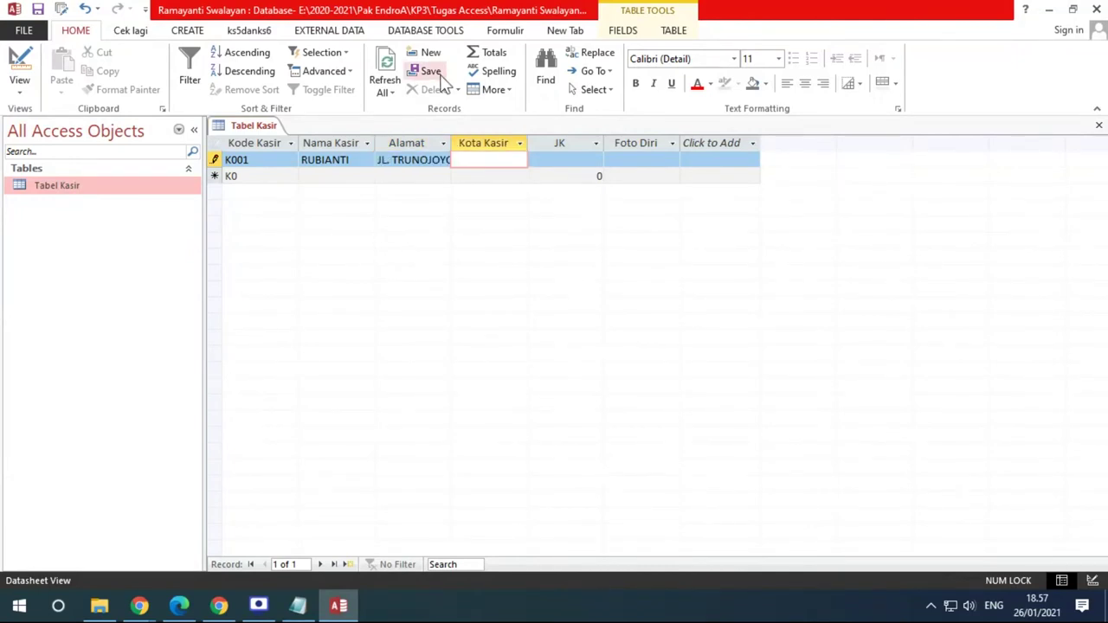
Widen the Alamat column and enter city MALANG and JK 2 for K001
{"action": "double_click", "coordinate": [451, 142]}
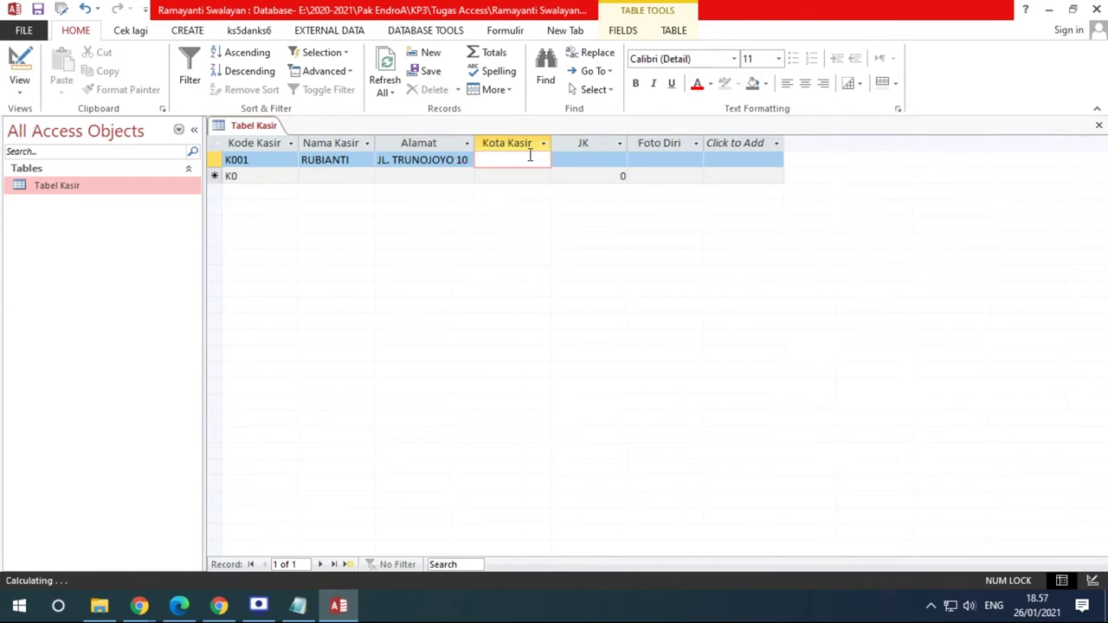
{"action": "type", "text": "malang"}
{"action": "key", "text": "Tab"}
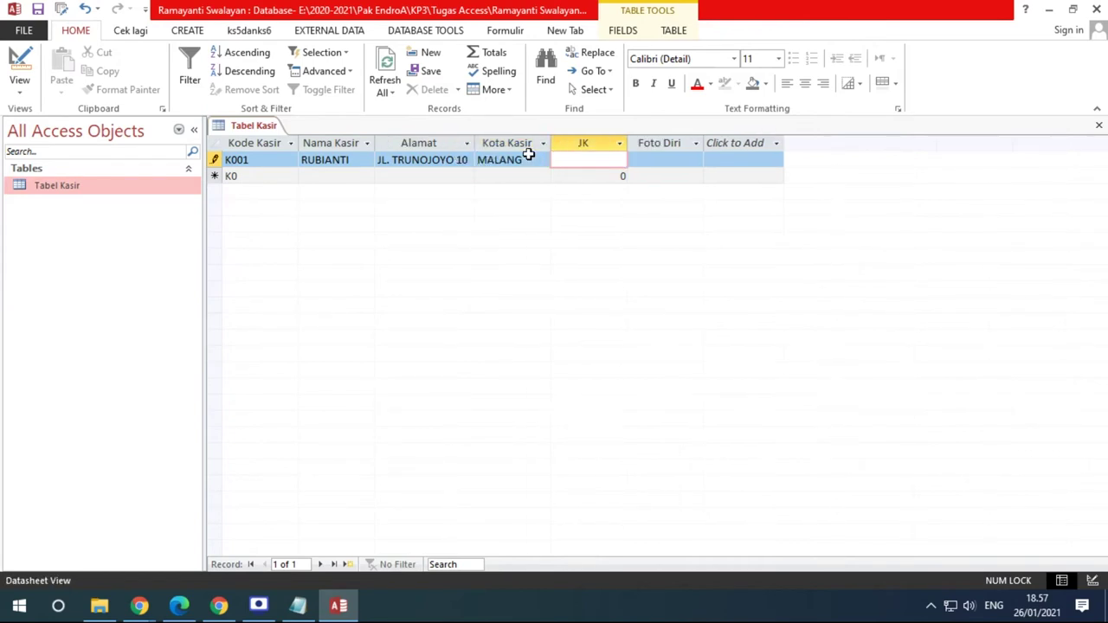
{"action": "type", "text": "2"}
{"action": "left_click", "coordinate": [183, 604]}
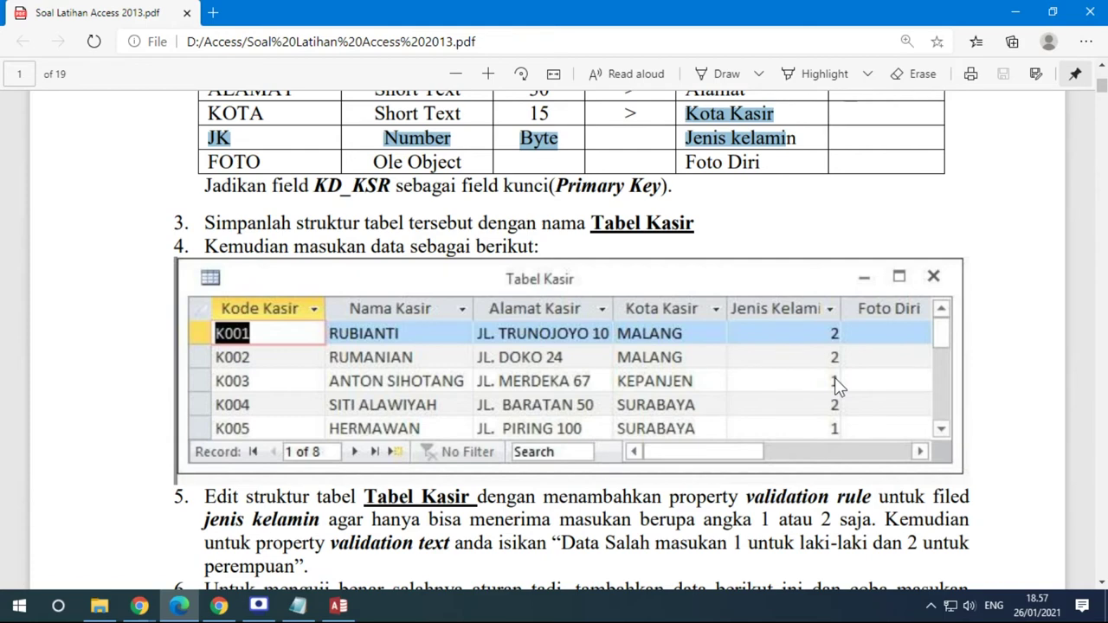
{"action": "left_click", "coordinate": [338, 606]}
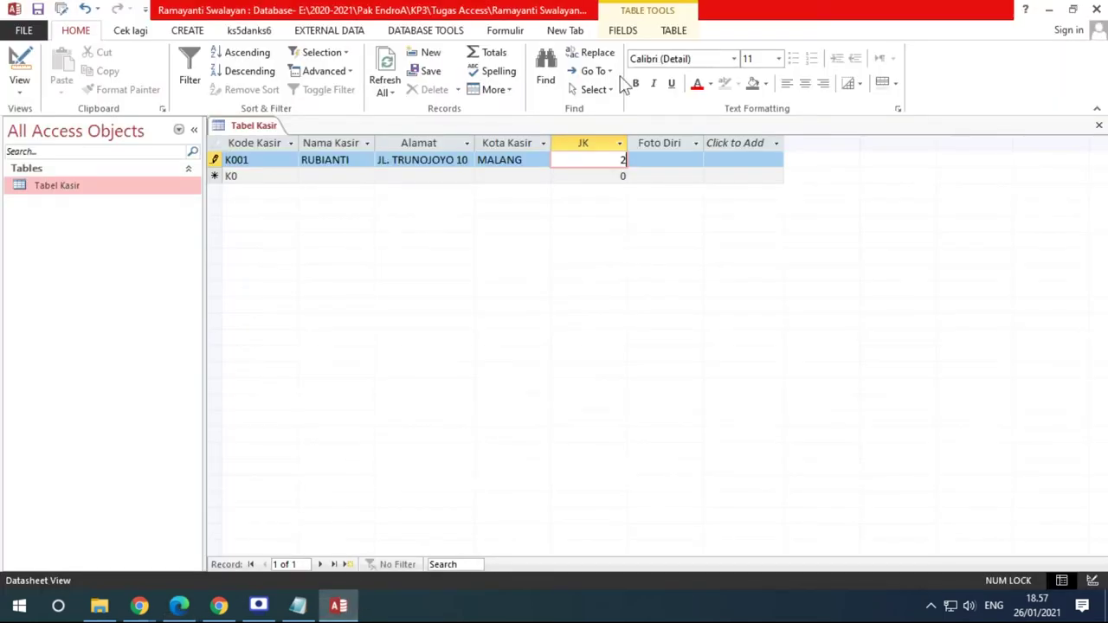
{"action": "left_click", "coordinate": [651, 167]}
Insert a new Bitmap Image object into K001's Foto Diri cell via Insert Object
{"action": "right_click", "coordinate": [650, 168]}
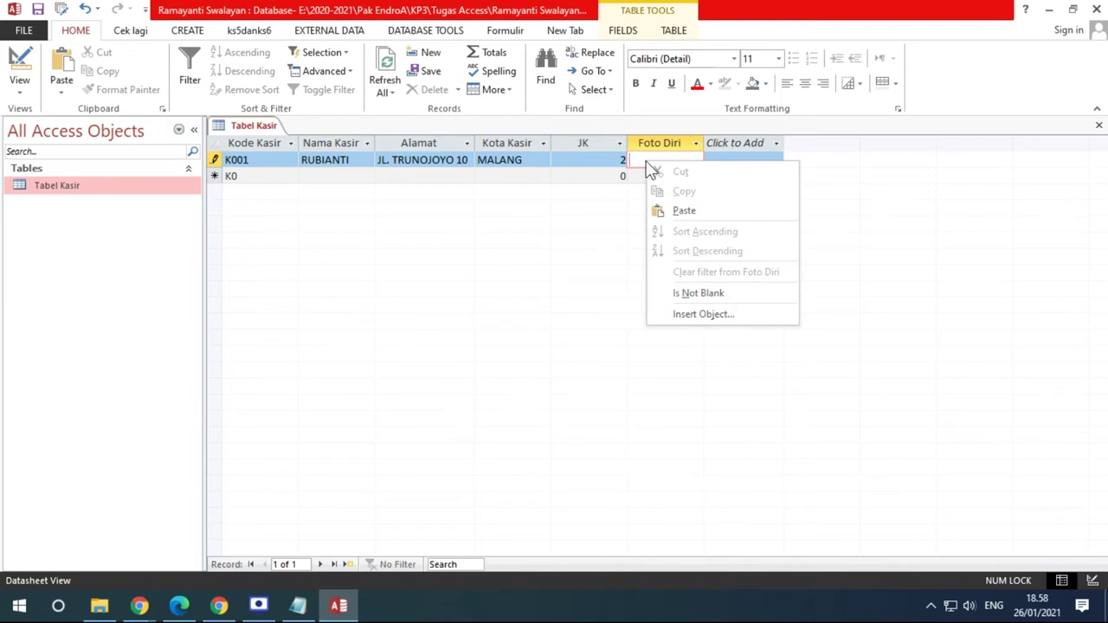
{"action": "left_click", "coordinate": [685, 315]}
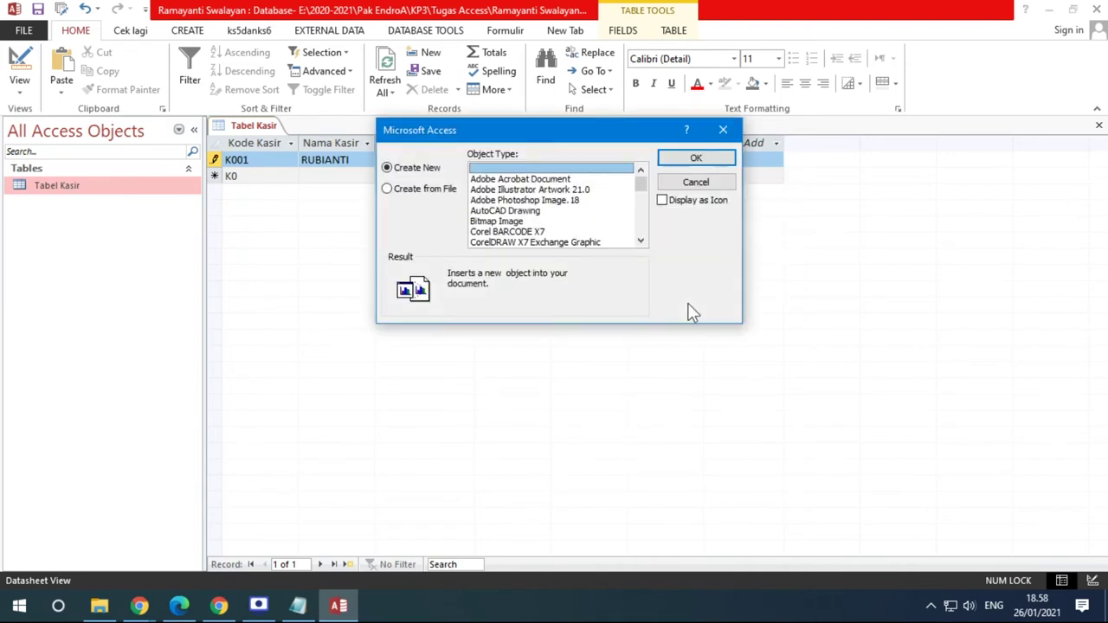
{"action": "left_click_drag", "start_coordinate": [501, 130], "coordinate": [373, 195]}
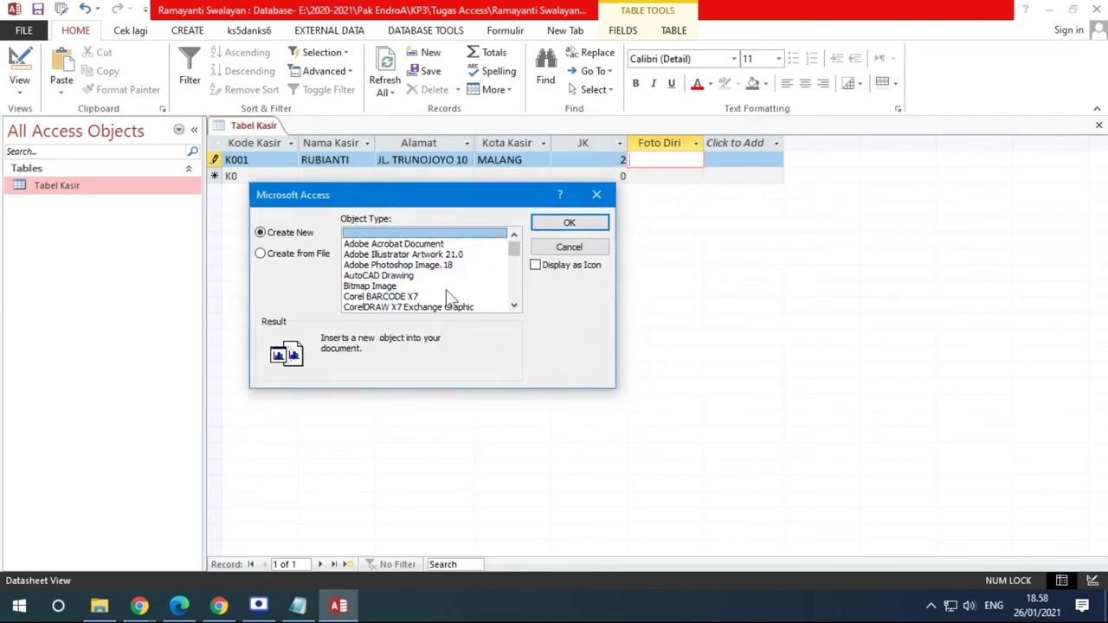
{"action": "left_click", "coordinate": [373, 287]}
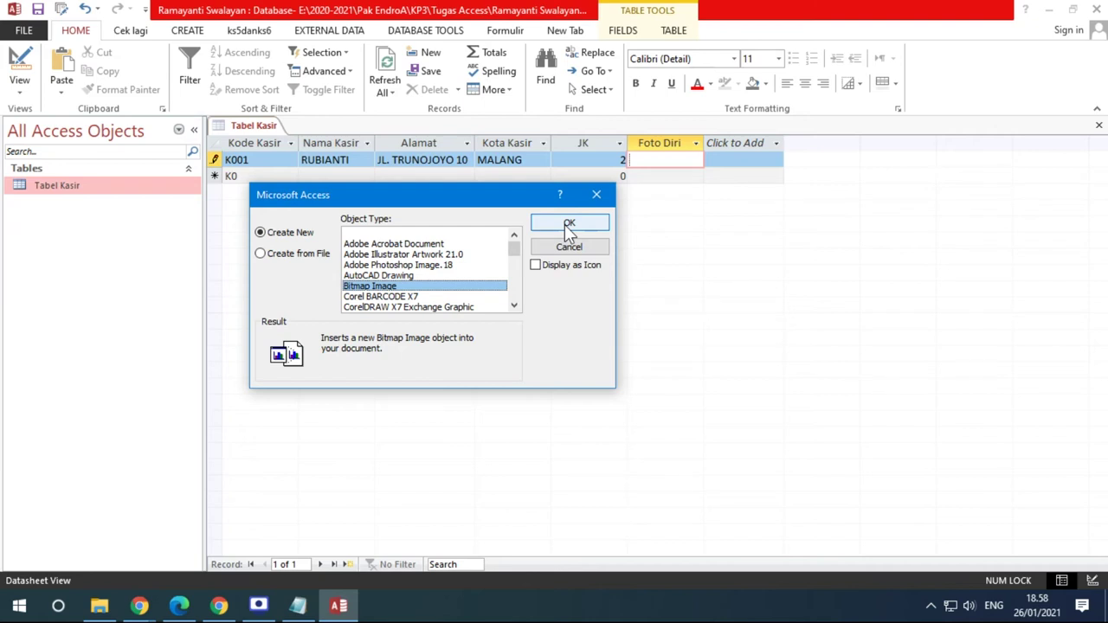
{"action": "left_click", "coordinate": [368, 275]}
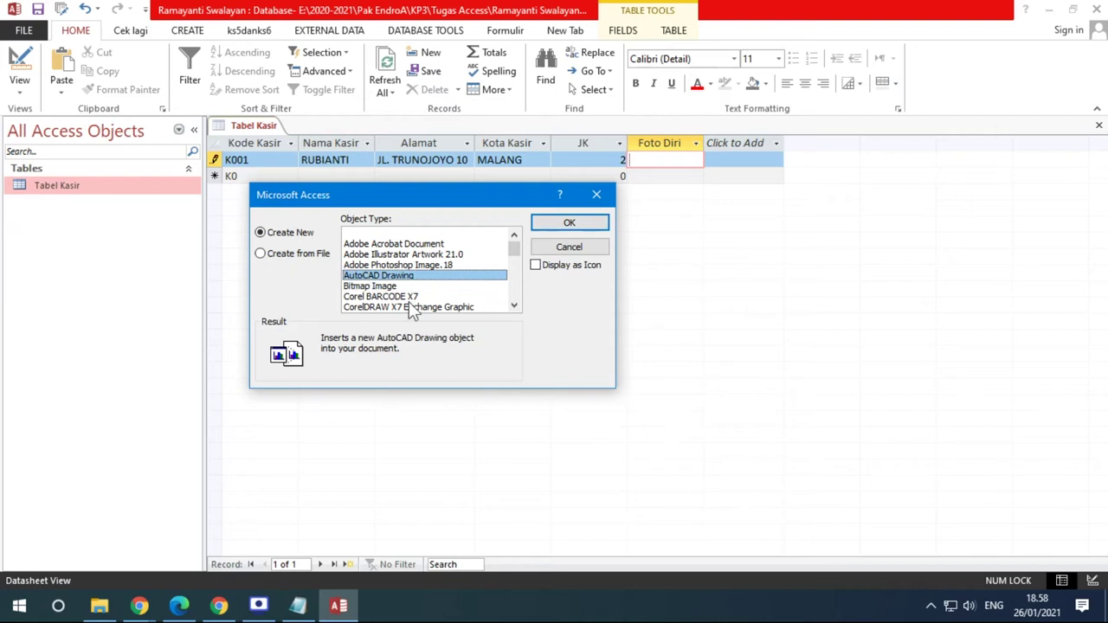
{"action": "left_click", "coordinate": [387, 308]}
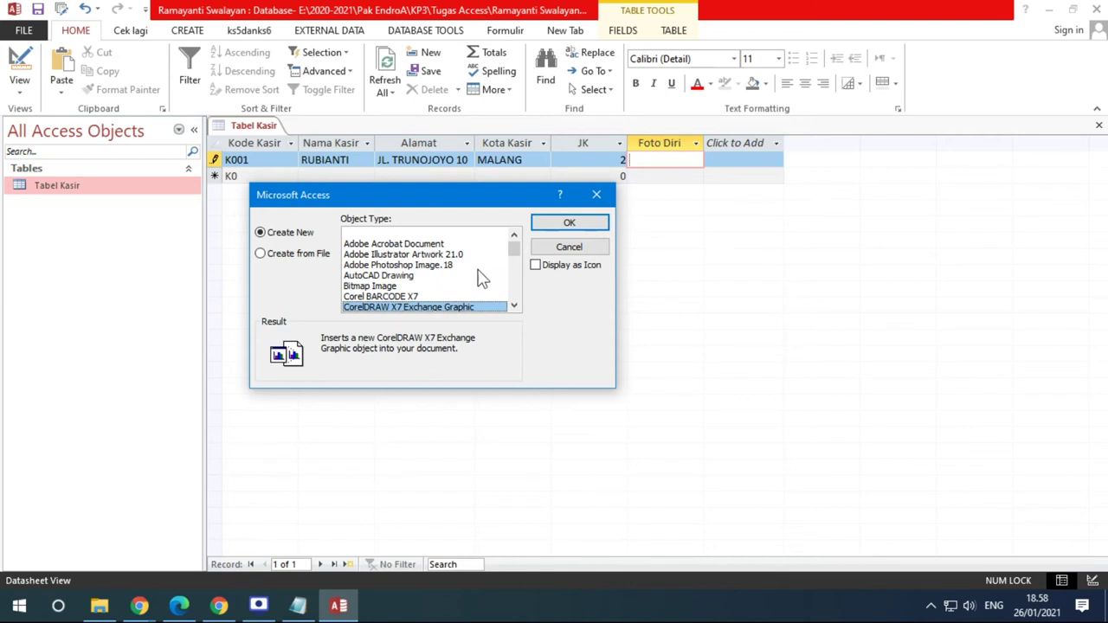
{"action": "left_click", "coordinate": [387, 287]}
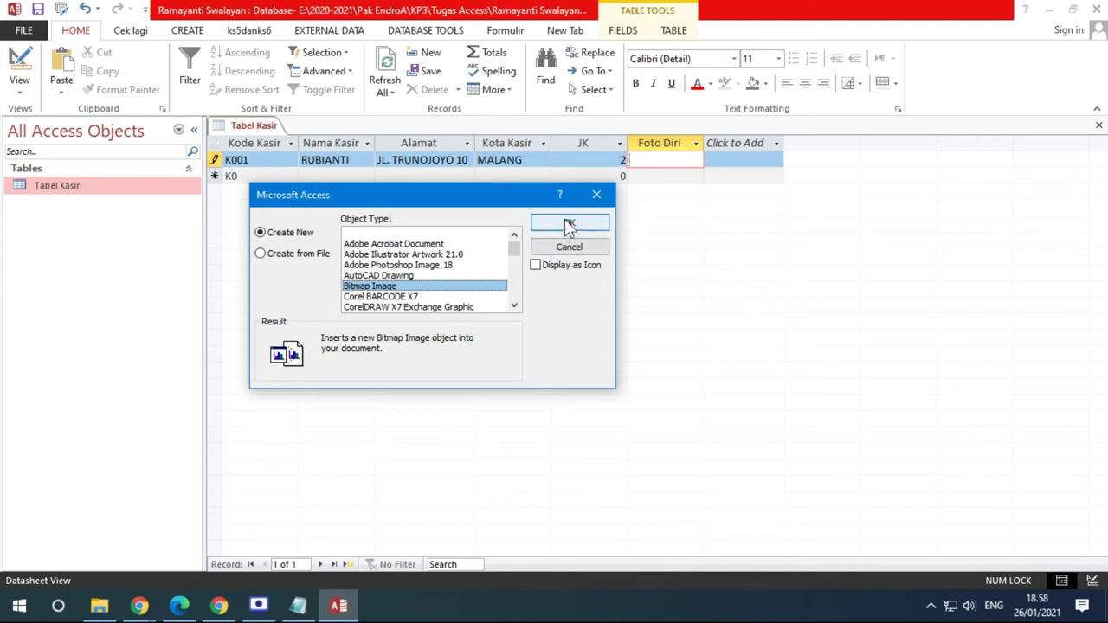
{"action": "left_click", "coordinate": [568, 224]}
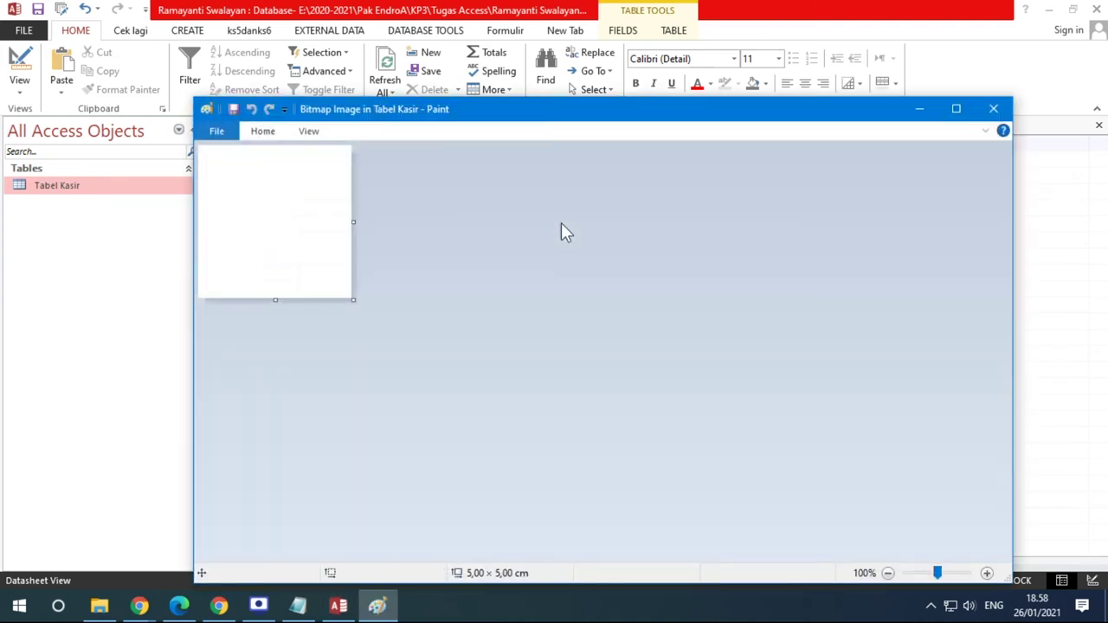
Sketch freehand with the Pencil at the third size, then close Paint to embed the picture
{"action": "left_click_drag", "start_coordinate": [407, 116], "coordinate": [392, 49]}
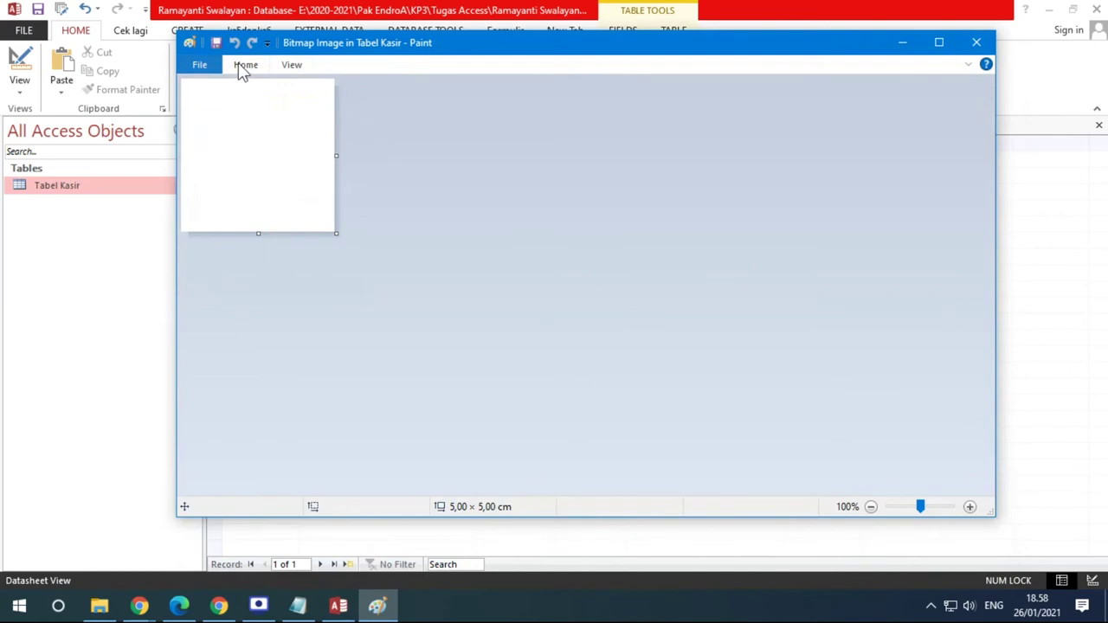
{"action": "left_click", "coordinate": [243, 67]}
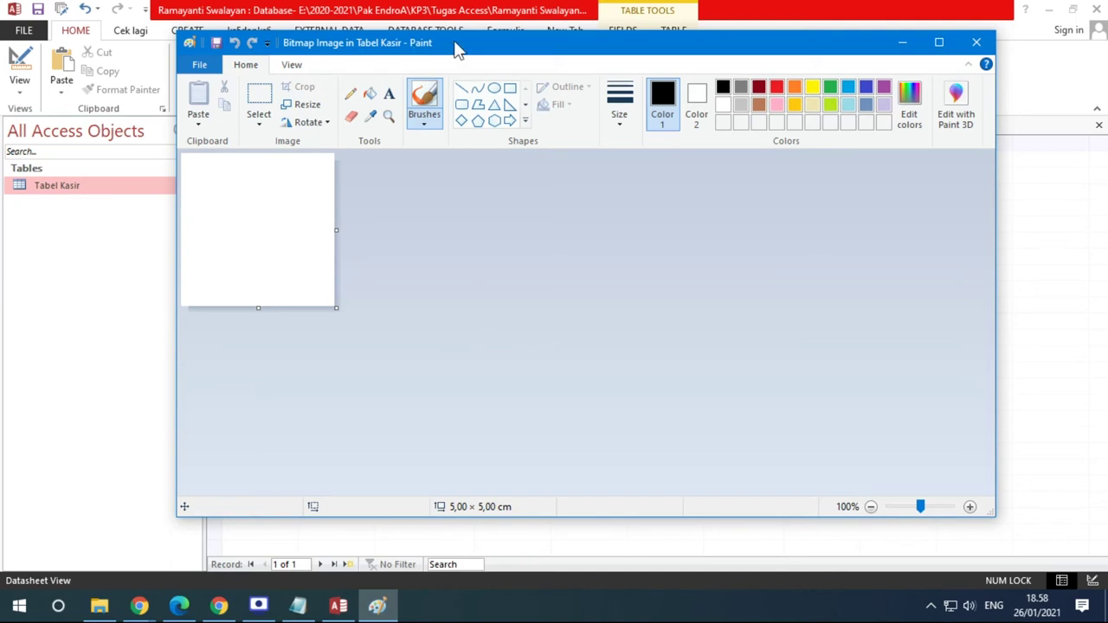
{"action": "mouse_move", "coordinate": [452, 44]}
{"action": "left_mouse_down"}
{"action": "mouse_move", "coordinate": [800, 49]}
{"action": "mouse_move", "coordinate": [520, 60]}
{"action": "mouse_move", "coordinate": [539, 60]}
{"action": "left_mouse_up"}
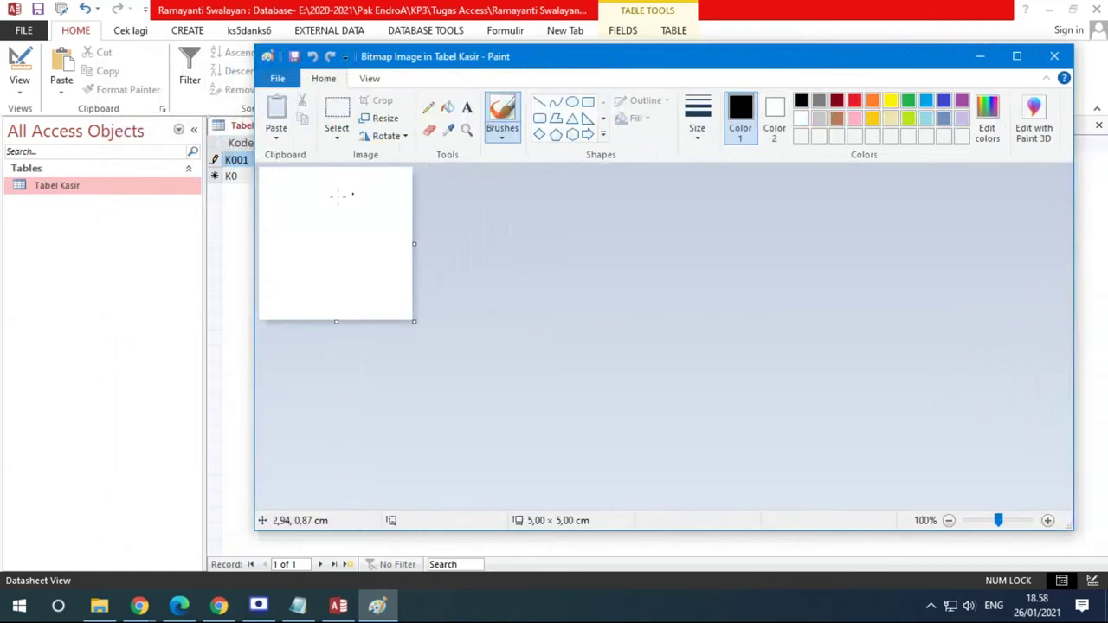
{"action": "left_click", "coordinate": [428, 109]}
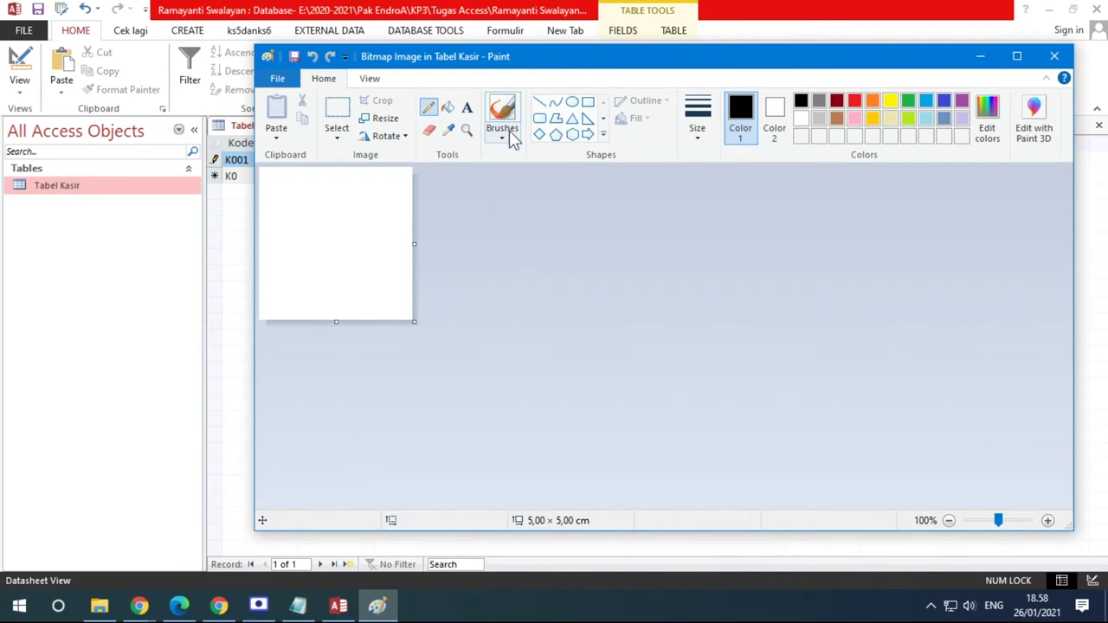
{"action": "left_click", "coordinate": [699, 138]}
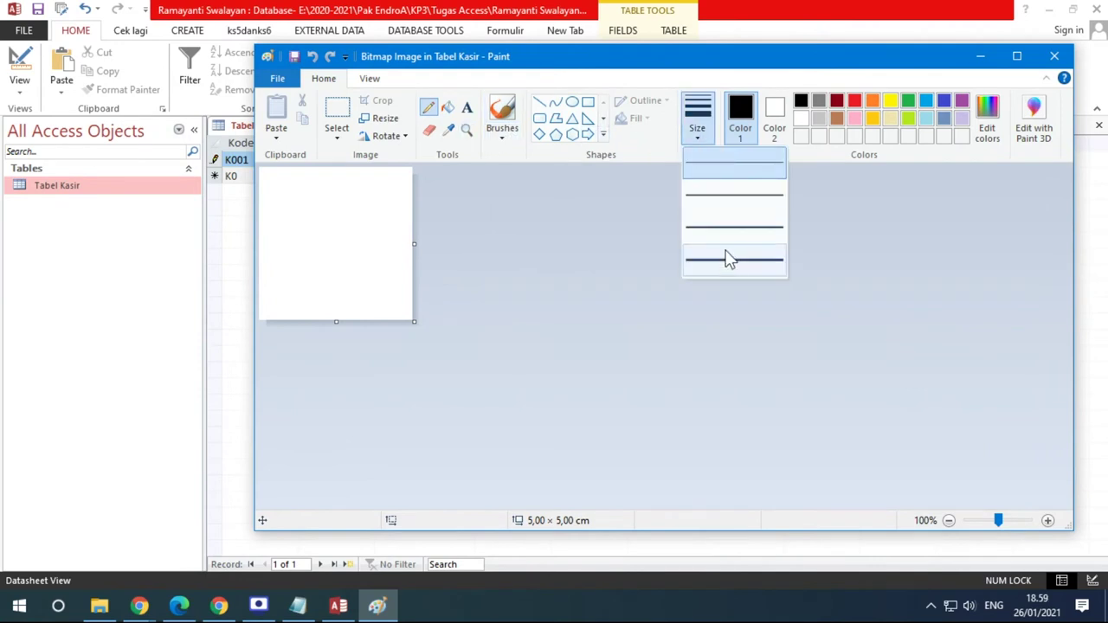
{"action": "left_click", "coordinate": [728, 221]}
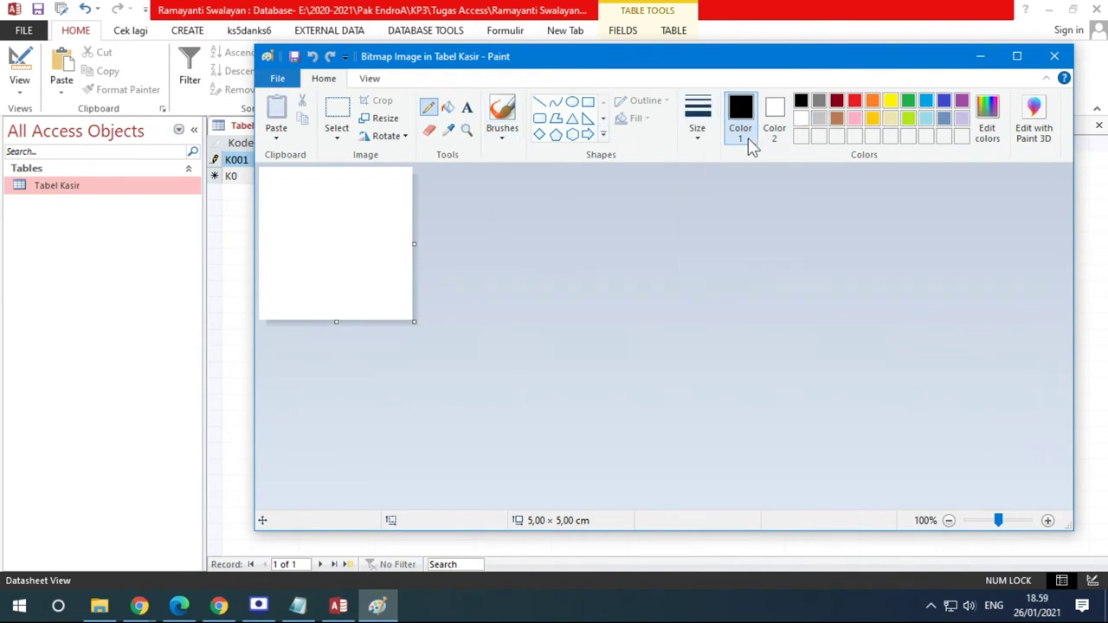
{"action": "mouse_move", "coordinate": [342, 192]}
{"action": "left_mouse_down"}
{"action": "mouse_move", "coordinate": [309, 244]}
{"action": "mouse_move", "coordinate": [369, 193]}
{"action": "mouse_move", "coordinate": [296, 238]}
{"action": "mouse_move", "coordinate": [394, 215]}
{"action": "left_mouse_up"}
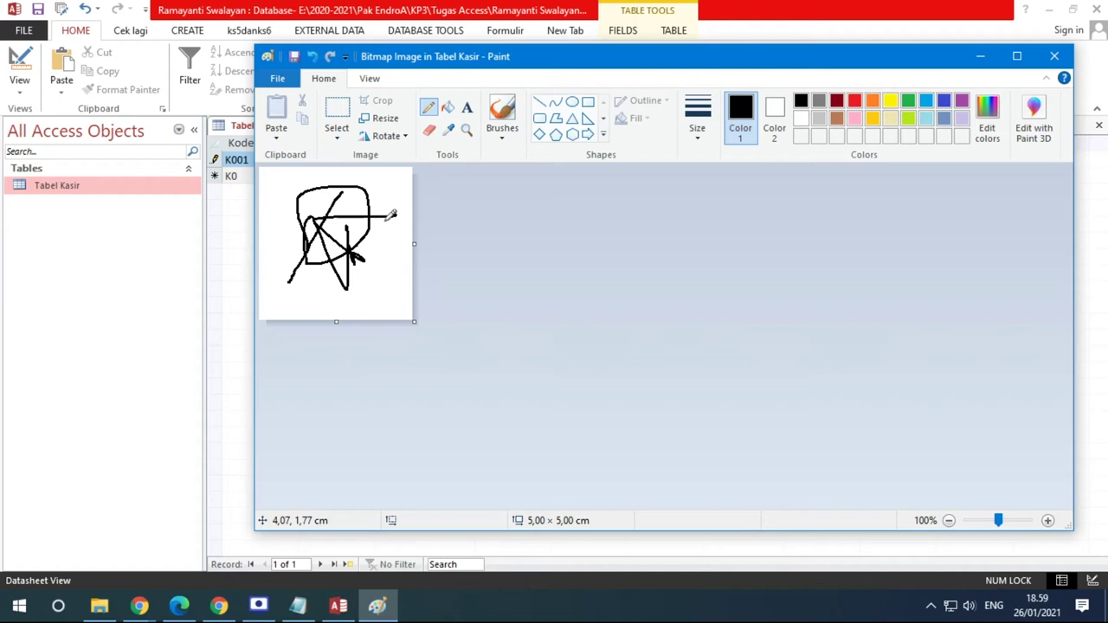
{"action": "left_click", "coordinate": [1055, 56]}
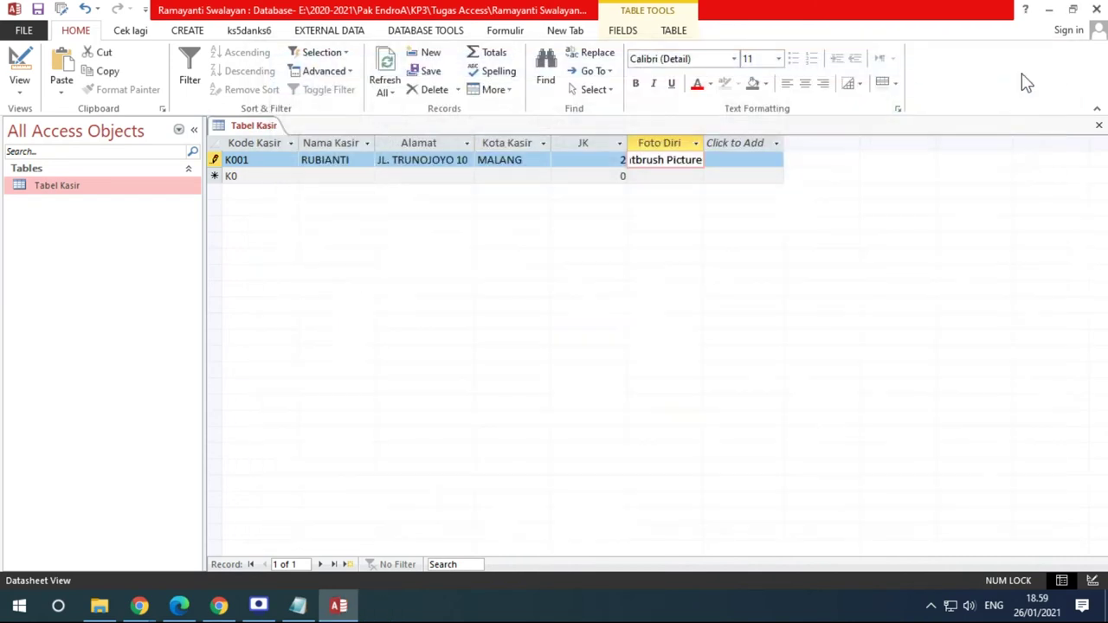
Autofit the Foto Diri column and reopen K001's bitmap in Paint via Bitmap Image Object > Edit
{"action": "left_click_drag", "start_coordinate": [704, 143], "coordinate": [703, 143]}
{"action": "double_click", "coordinate": [703, 143]}
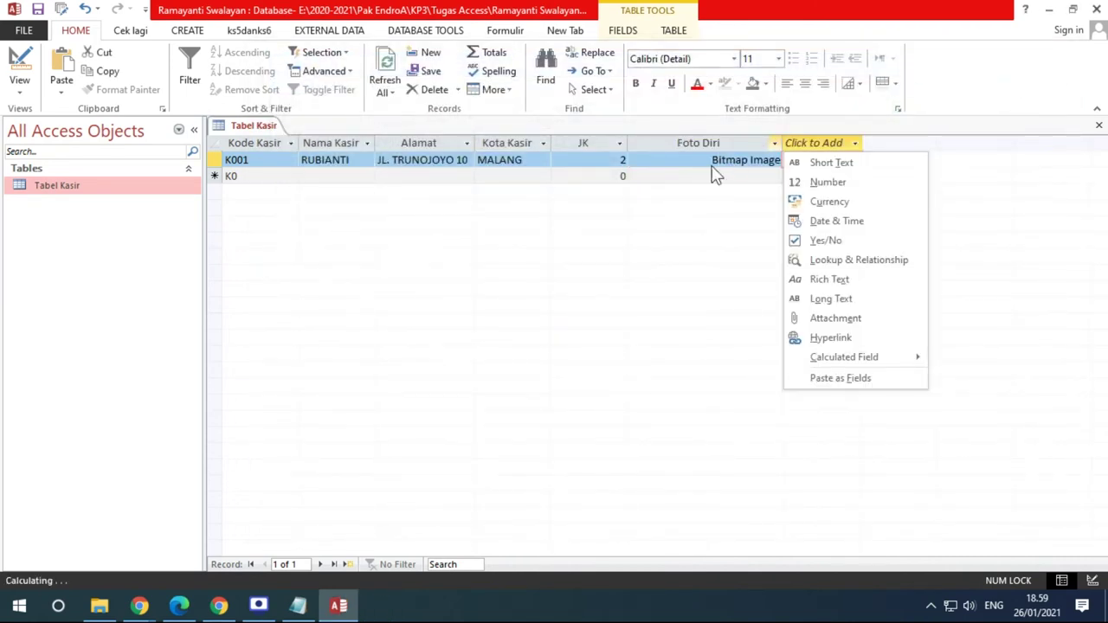
{"action": "key", "text": "Escape"}
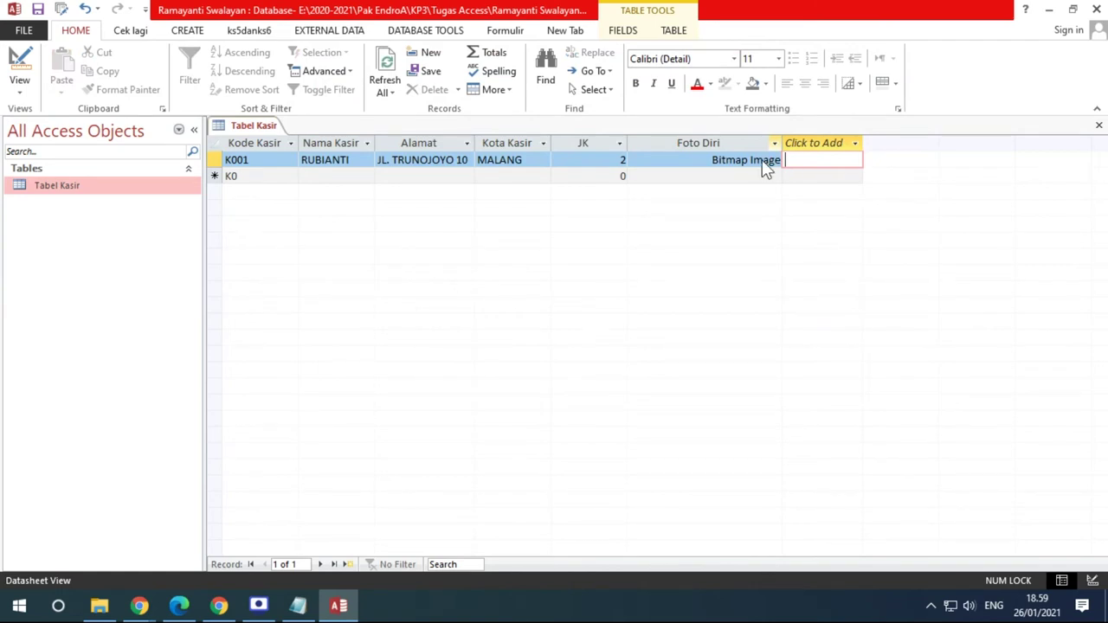
{"action": "right_click", "coordinate": [718, 163]}
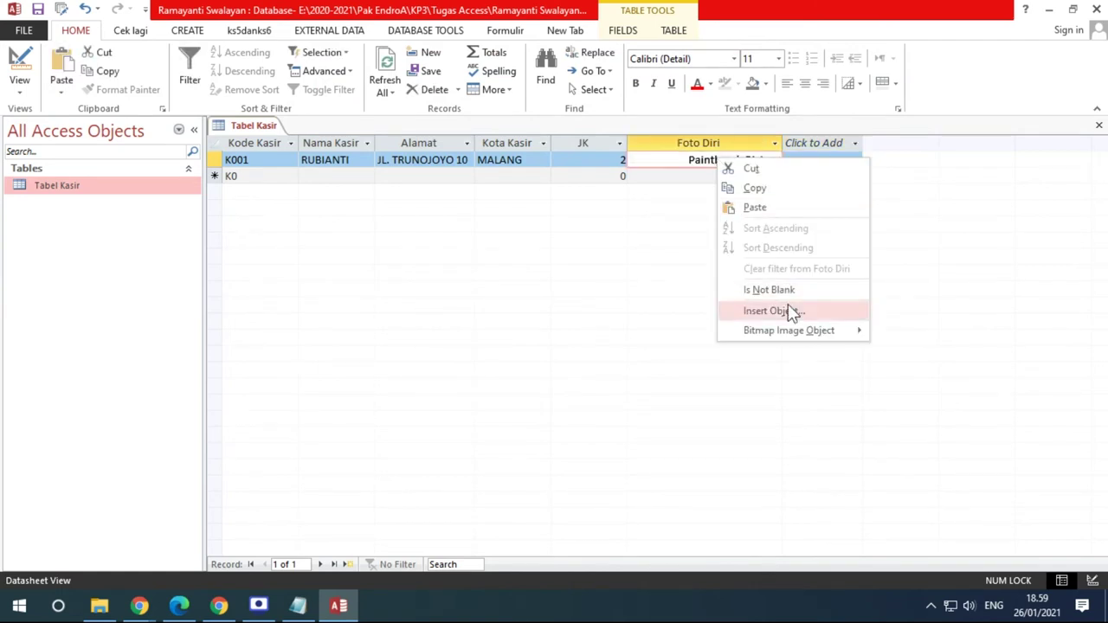
{"action": "mouse_move", "coordinate": [824, 332]}
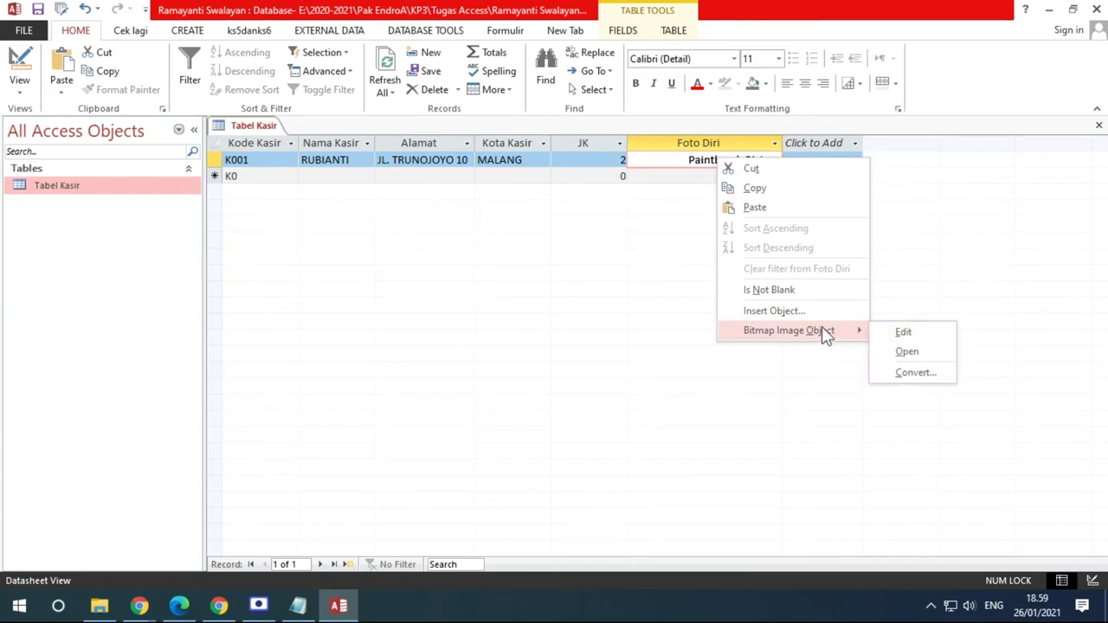
{"action": "left_click", "coordinate": [901, 334]}
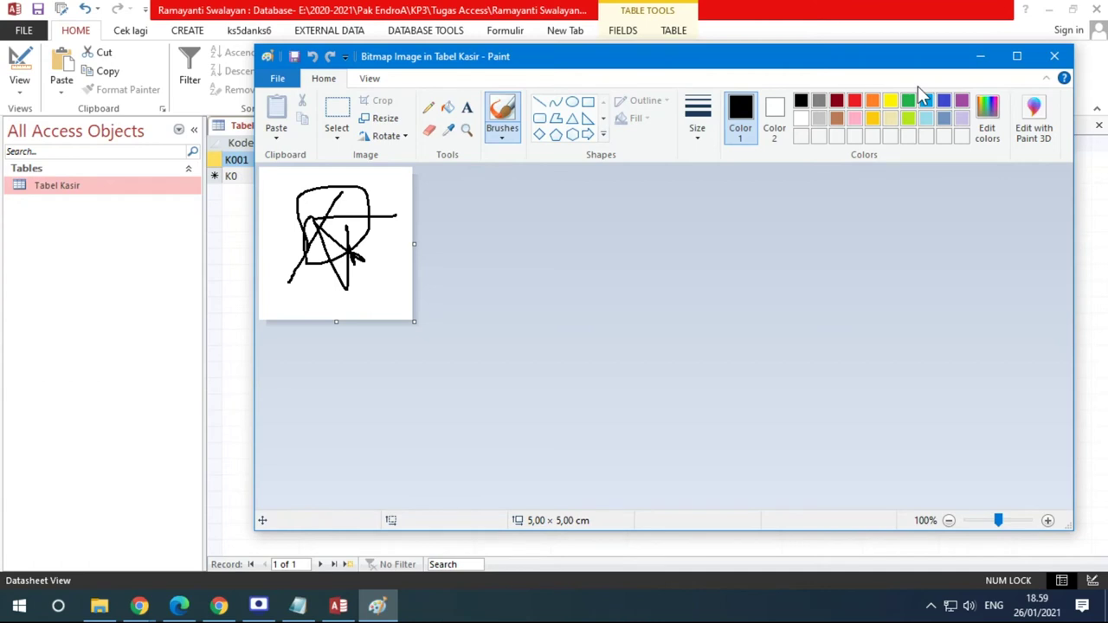
Start pasting from a file and browse to the Data (E:) drive
{"action": "left_click", "coordinate": [277, 144]}
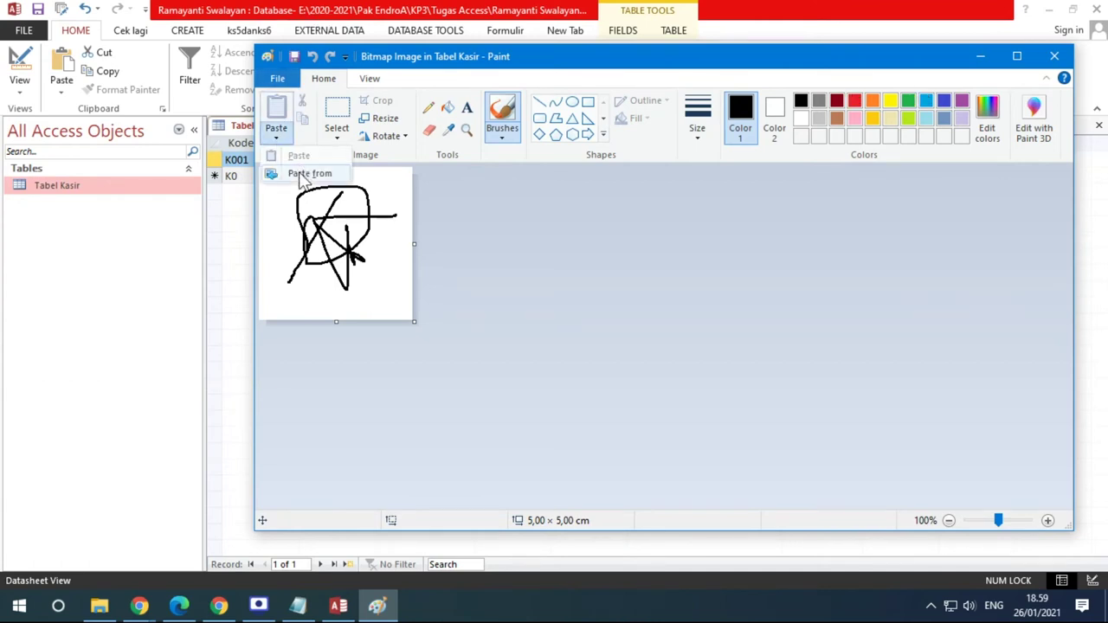
{"action": "left_click", "coordinate": [299, 174]}
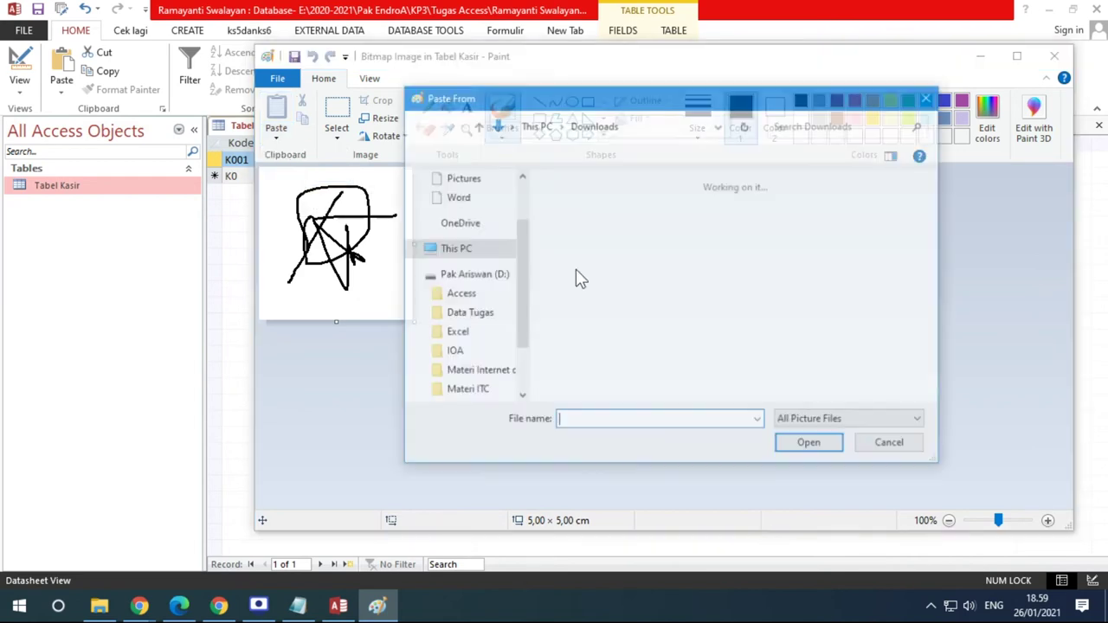
{"action": "scroll", "coordinate": [784, 321], "scroll_direction": "down", "scroll_amount": 5}
{"action": "scroll", "coordinate": [784, 322], "scroll_direction": "up", "scroll_amount": 2}
{"action": "scroll", "coordinate": [784, 322], "scroll_direction": "down", "scroll_amount": 2}
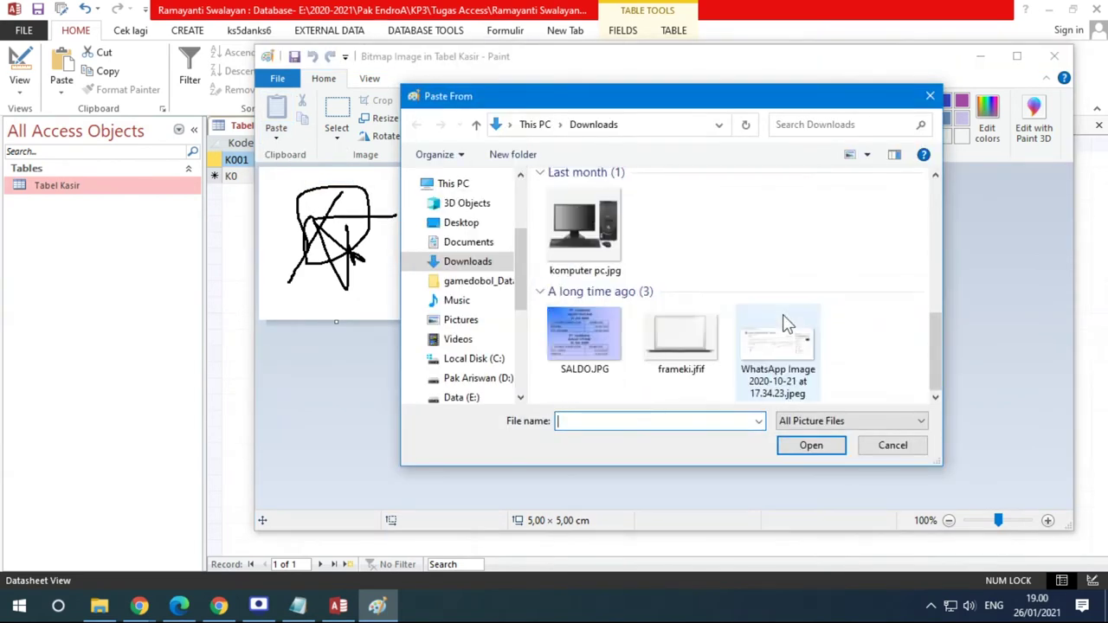
{"action": "left_click", "coordinate": [463, 398]}
{"action": "scroll", "coordinate": [769, 303], "scroll_direction": "down", "scroll_amount": 20}
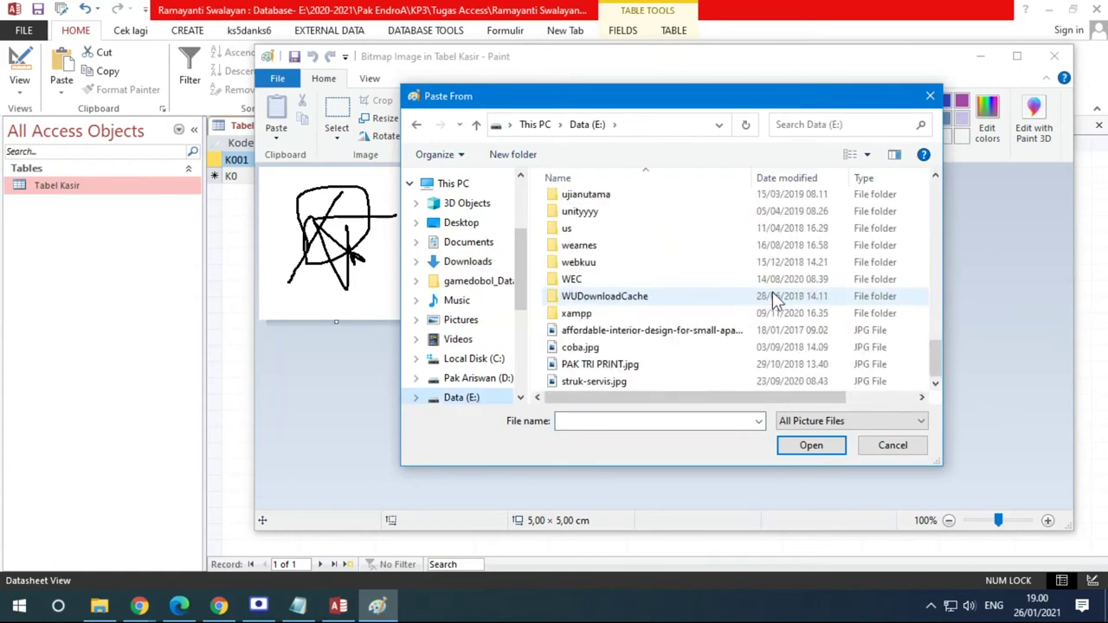
{"action": "left_click", "coordinate": [450, 155]}
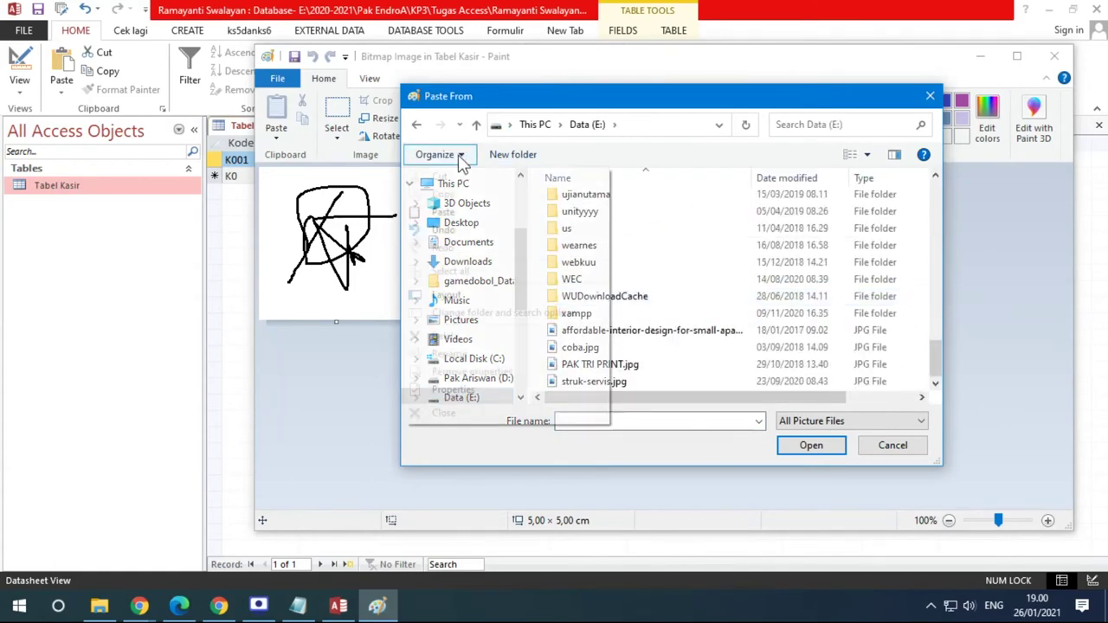
Paste bbbb.jpg from the pembelajaran folder onto the canvas and maximize Paint
{"action": "left_click", "coordinate": [863, 154]}
{"action": "left_click_drag", "start_coordinate": [859, 153], "coordinate": [878, 67]}
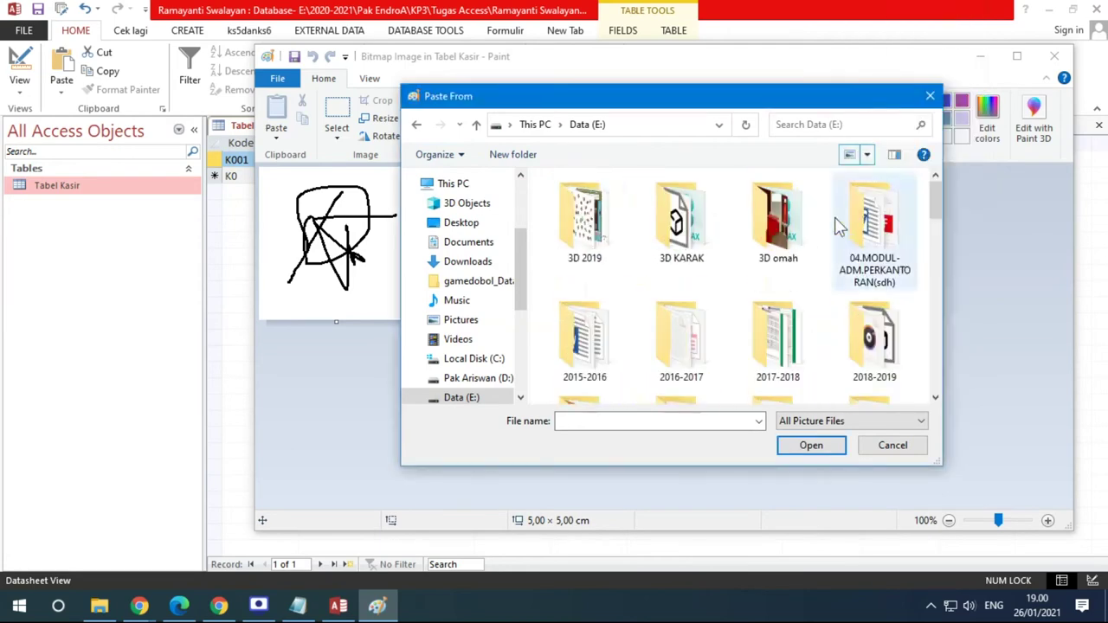
{"action": "scroll", "coordinate": [838, 227], "scroll_direction": "down", "scroll_amount": 5}
{"action": "scroll", "coordinate": [838, 227], "scroll_direction": "down", "scroll_amount": 10}
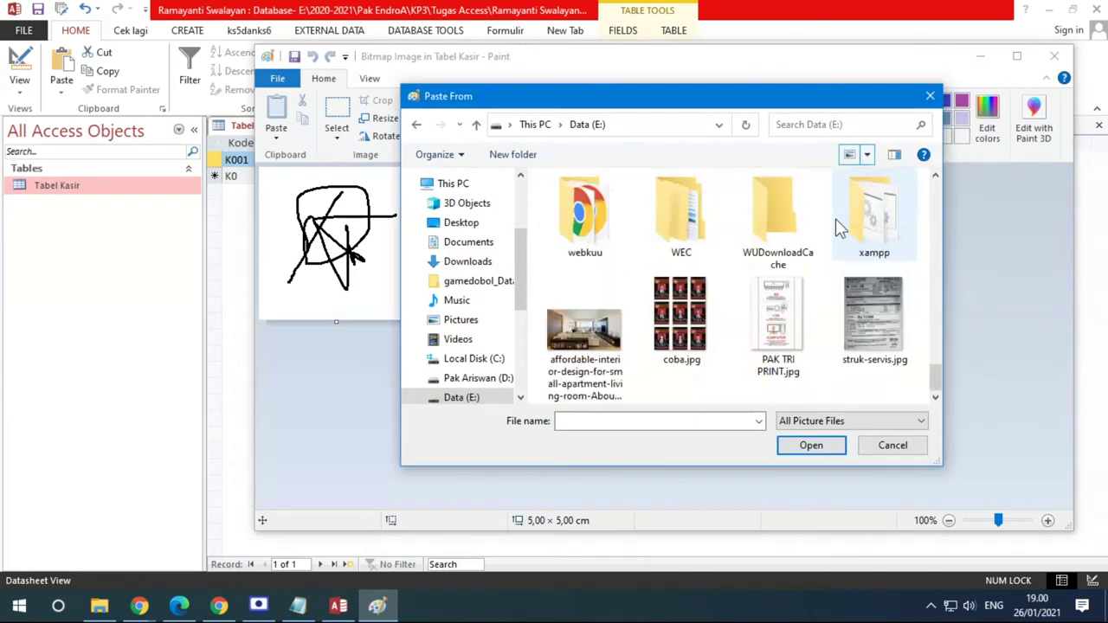
{"action": "left_click_drag", "start_coordinate": [938, 381], "coordinate": [944, 309]}
{"action": "double_click", "coordinate": [682, 294]}
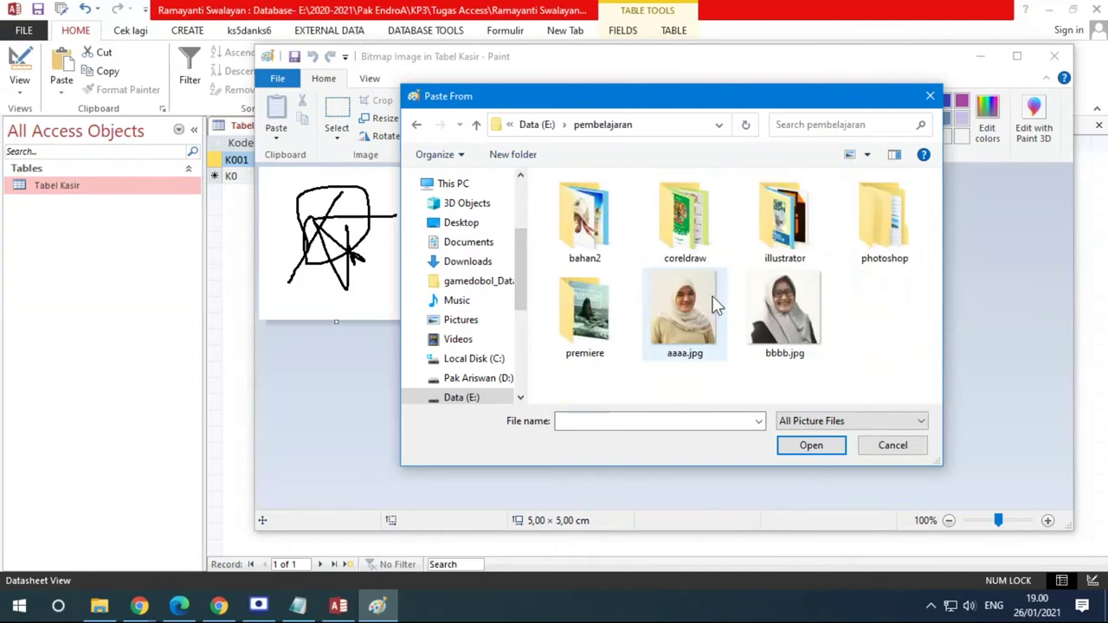
{"action": "double_click", "coordinate": [807, 319]}
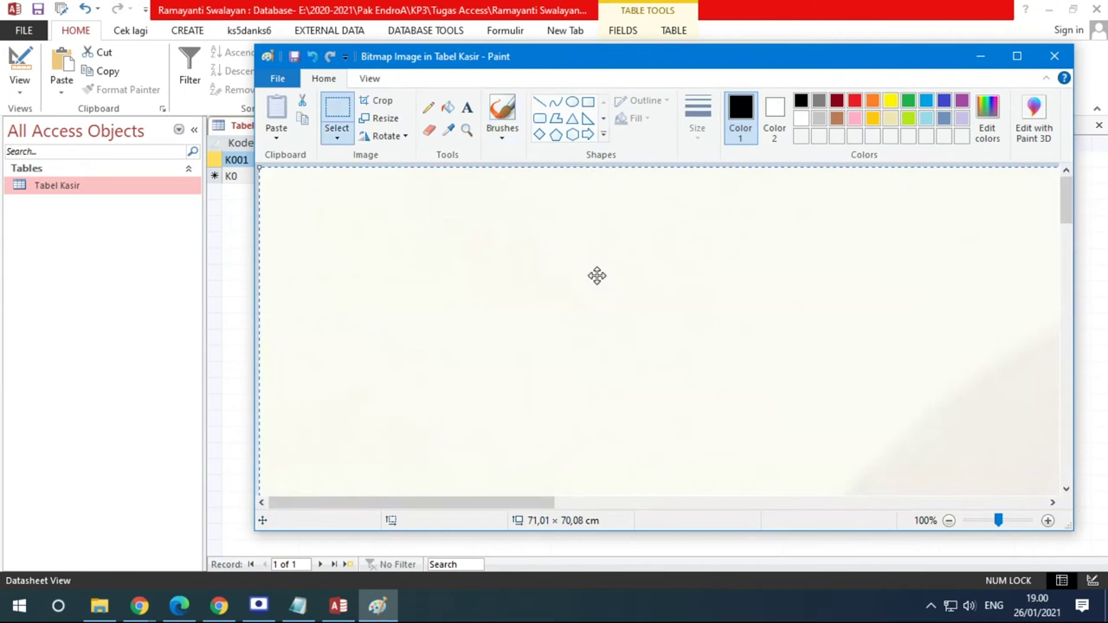
{"action": "left_click", "coordinate": [1017, 56]}
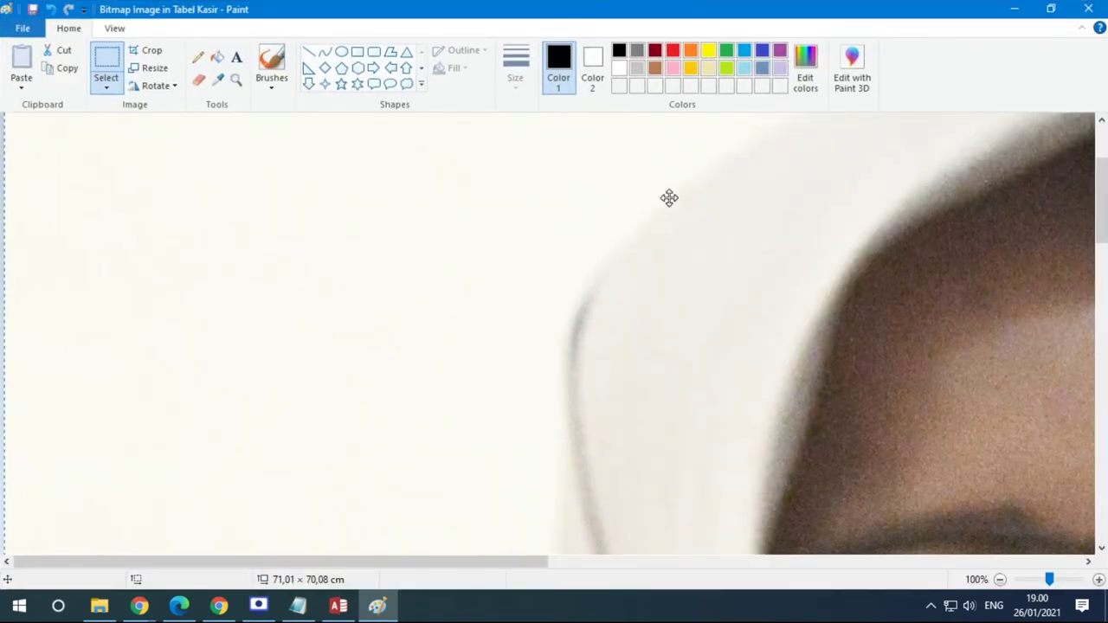
Shrink the photo to 25% and then to 50% with Resize
{"action": "left_click", "coordinate": [160, 69]}
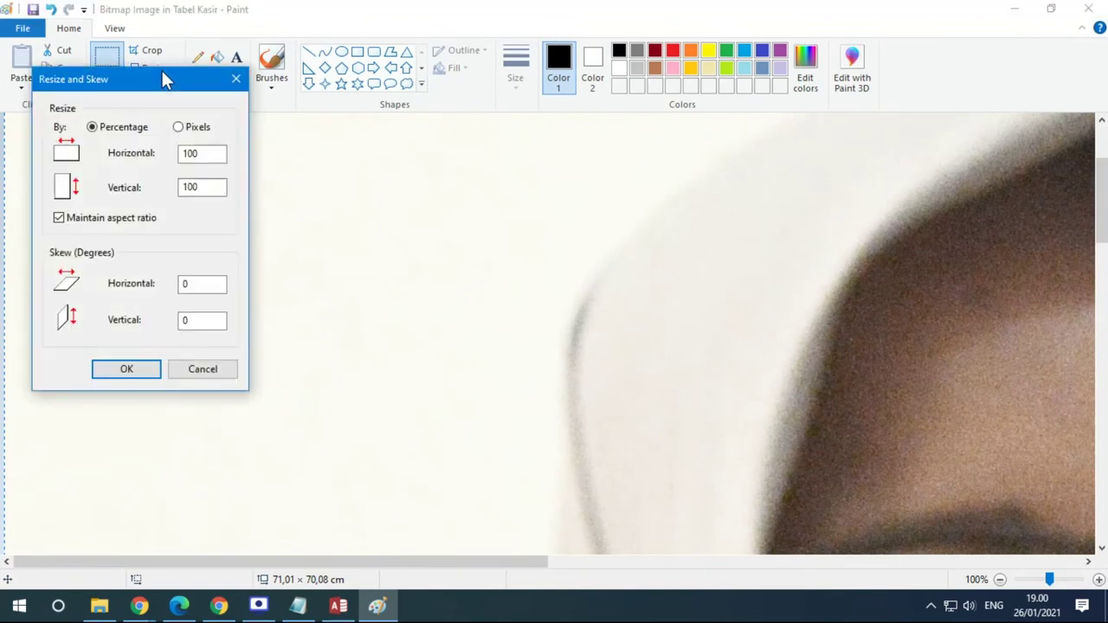
{"action": "double_click", "coordinate": [203, 153]}
{"action": "type", "text": "25"}
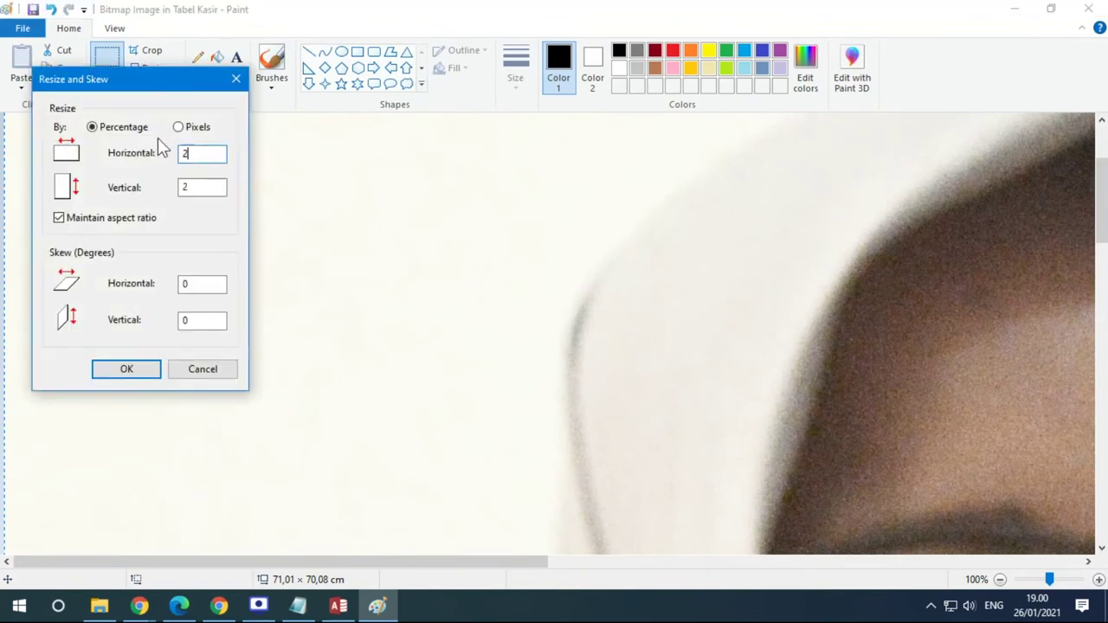
{"action": "left_click", "coordinate": [149, 375]}
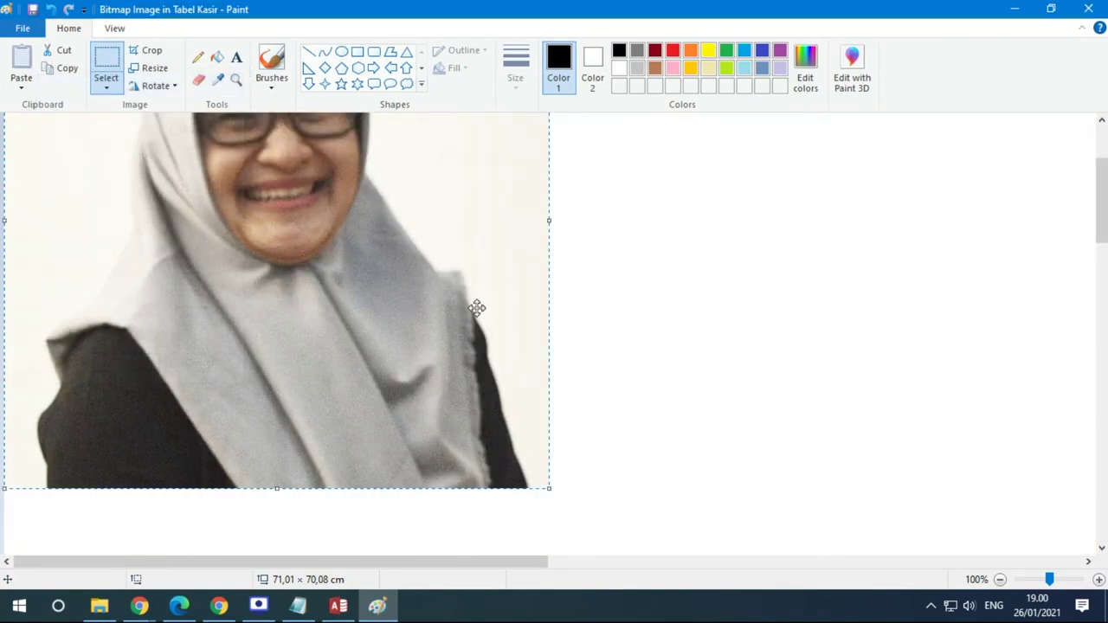
{"action": "scroll", "coordinate": [482, 299], "scroll_direction": "down", "scroll_amount": 3}
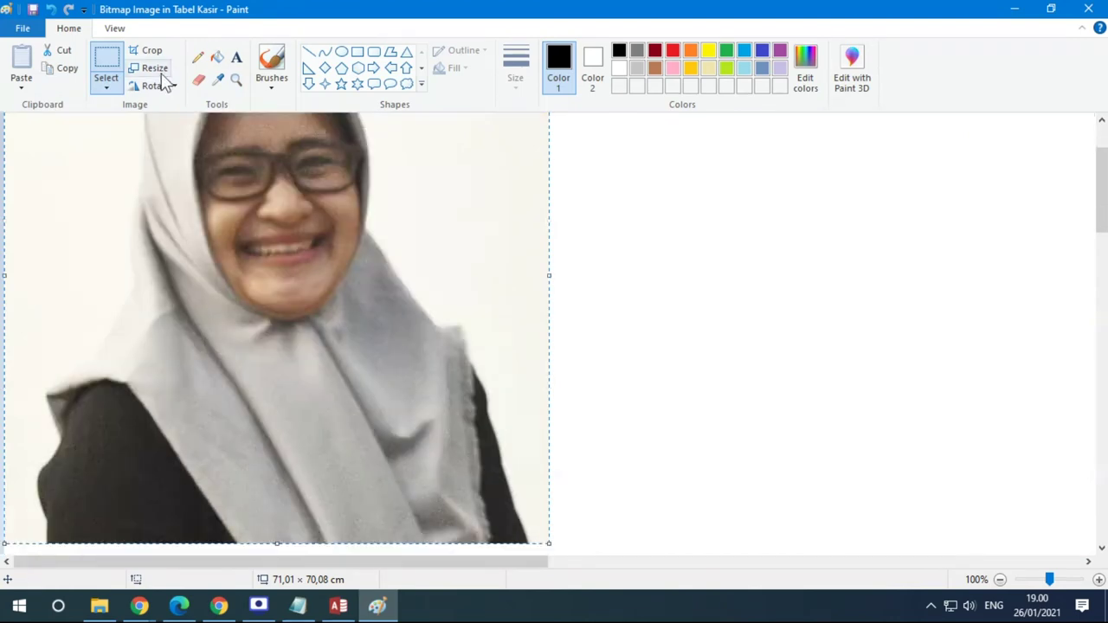
{"action": "left_click", "coordinate": [155, 68]}
{"action": "left_click_drag", "start_coordinate": [218, 153], "coordinate": [124, 156]}
{"action": "type", "text": "50"}
{"action": "key", "text": "Return"}
{"action": "scroll", "coordinate": [373, 346], "scroll_direction": "up", "scroll_amount": 3}
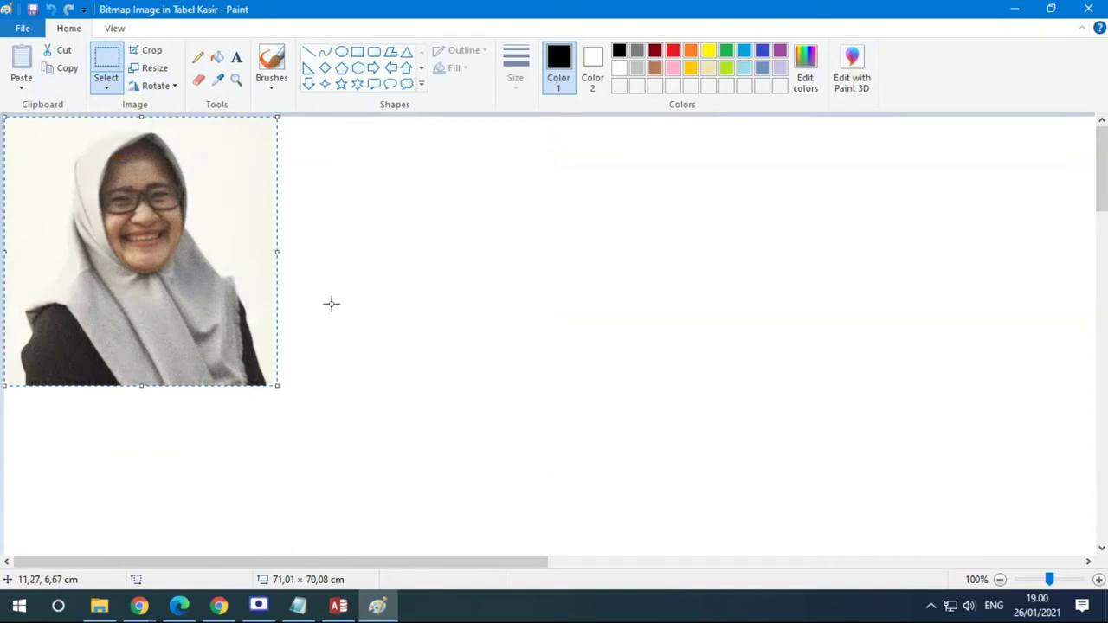
Crop the photo to a 5,29 × 5,87 cm head-and-shoulders portrait and close Paint
{"action": "left_click", "coordinate": [144, 52]}
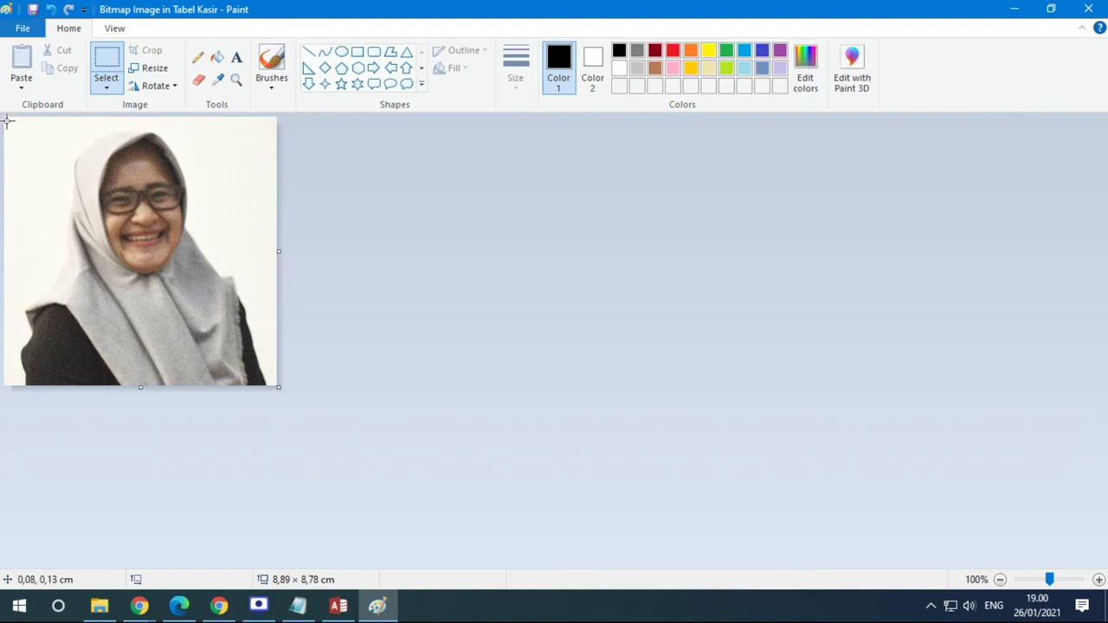
{"action": "left_click_drag", "start_coordinate": [7, 119], "coordinate": [213, 294]}
{"action": "left_click_drag", "start_coordinate": [6, 208], "coordinate": [46, 212]}
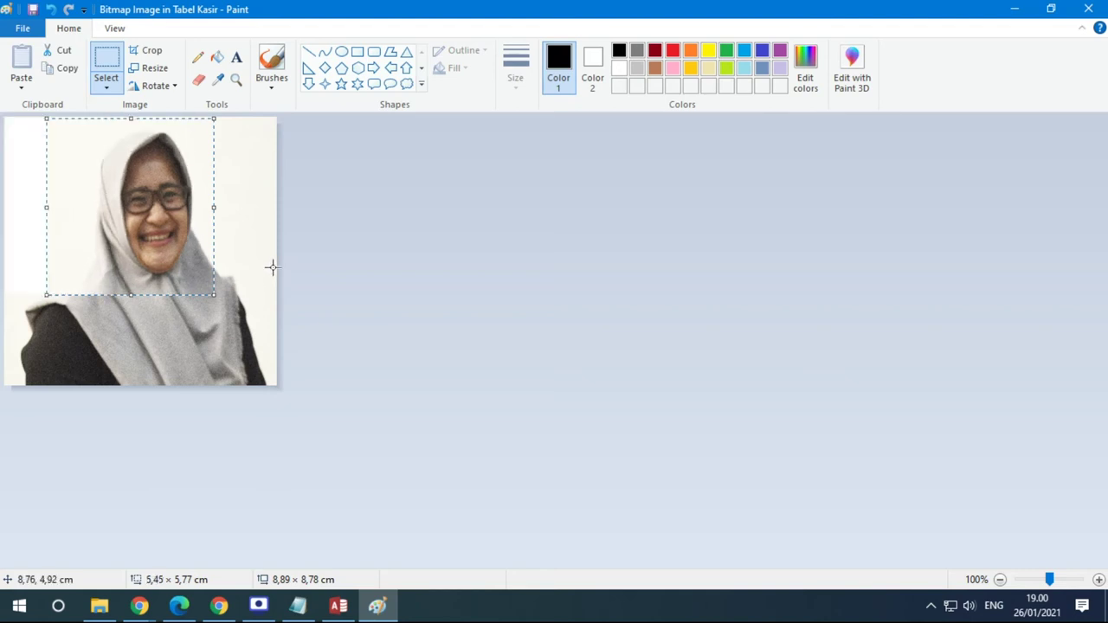
{"action": "key", "text": "ctrl+z"}
{"action": "left_click_drag", "start_coordinate": [52, 119], "coordinate": [216, 298]}
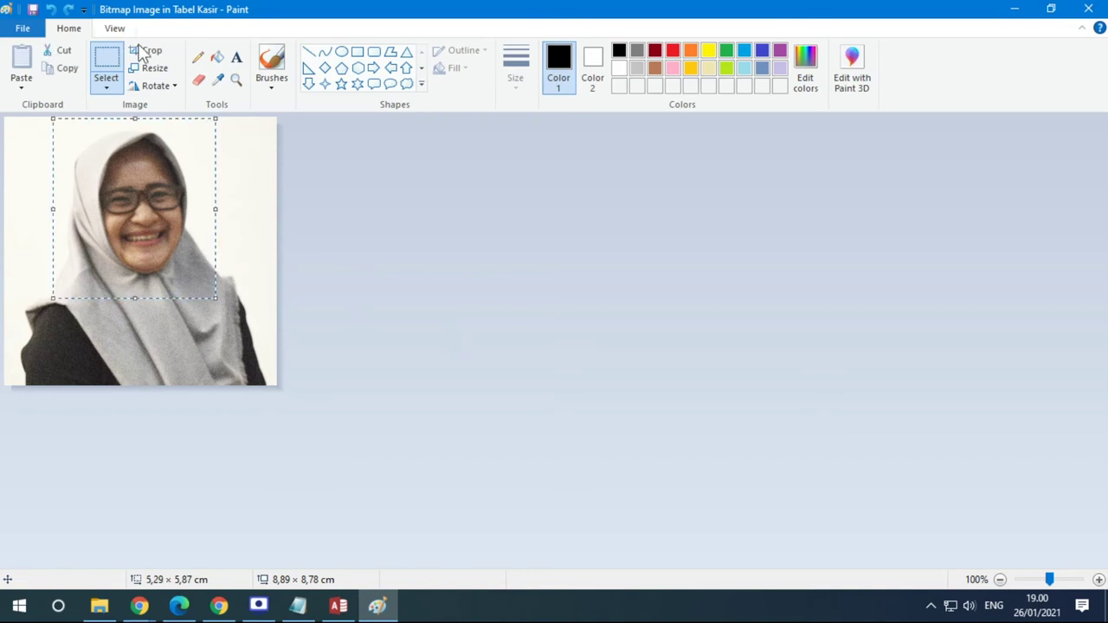
{"action": "left_click", "coordinate": [145, 50]}
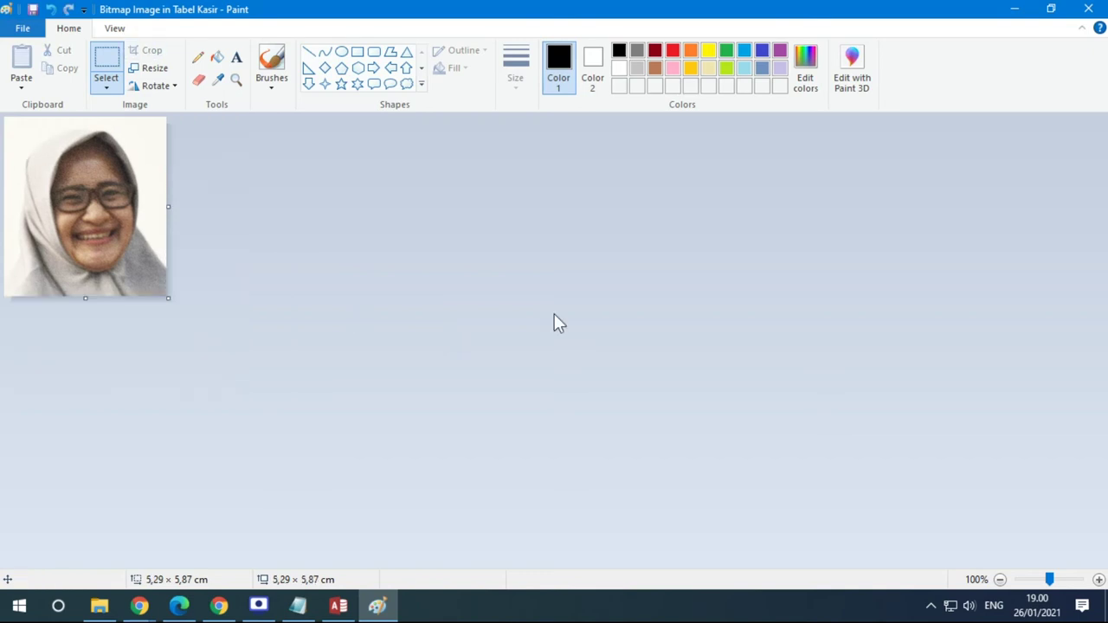
{"action": "left_click", "coordinate": [1089, 9]}
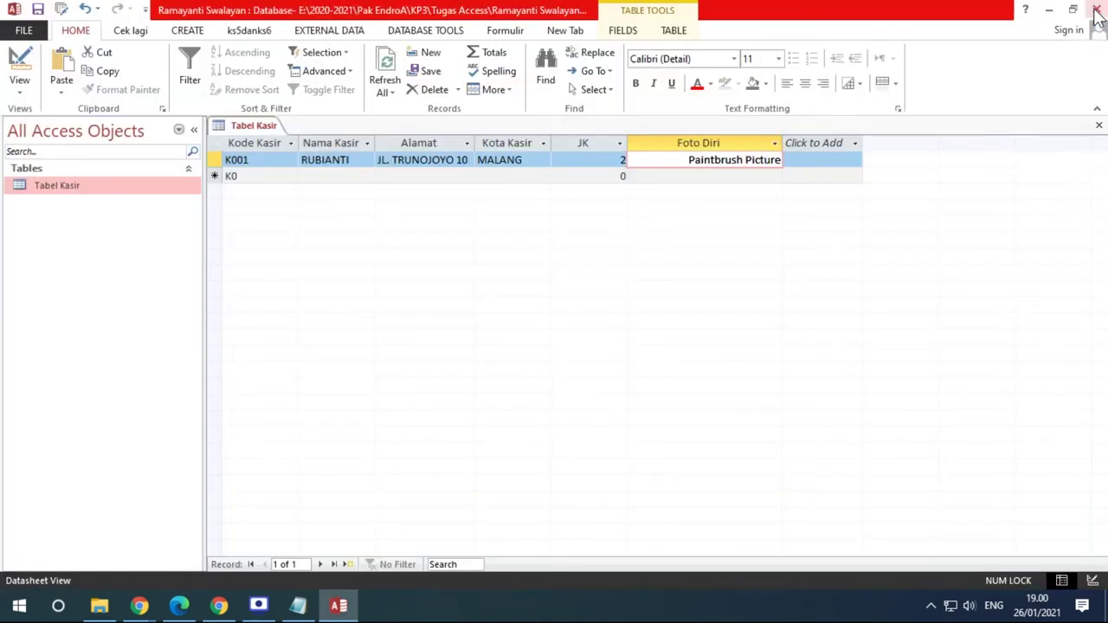
{"action": "right_click", "coordinate": [737, 167]}
{"action": "mouse_move", "coordinate": [848, 332]}
{"action": "left_click", "coordinate": [905, 326]}
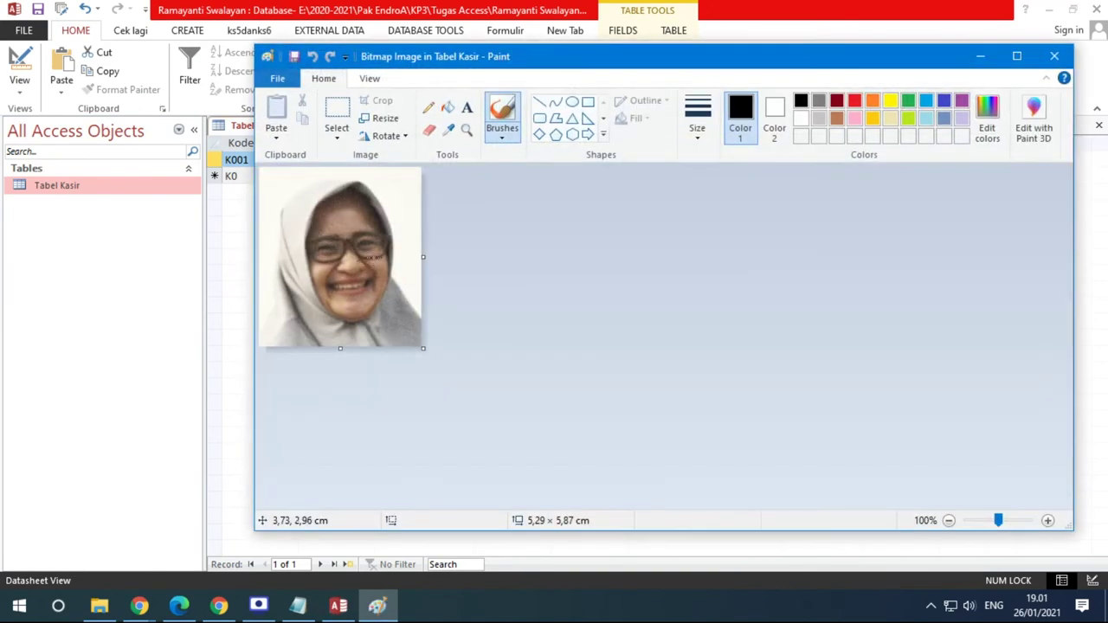
{"action": "left_click", "coordinate": [1055, 55]}
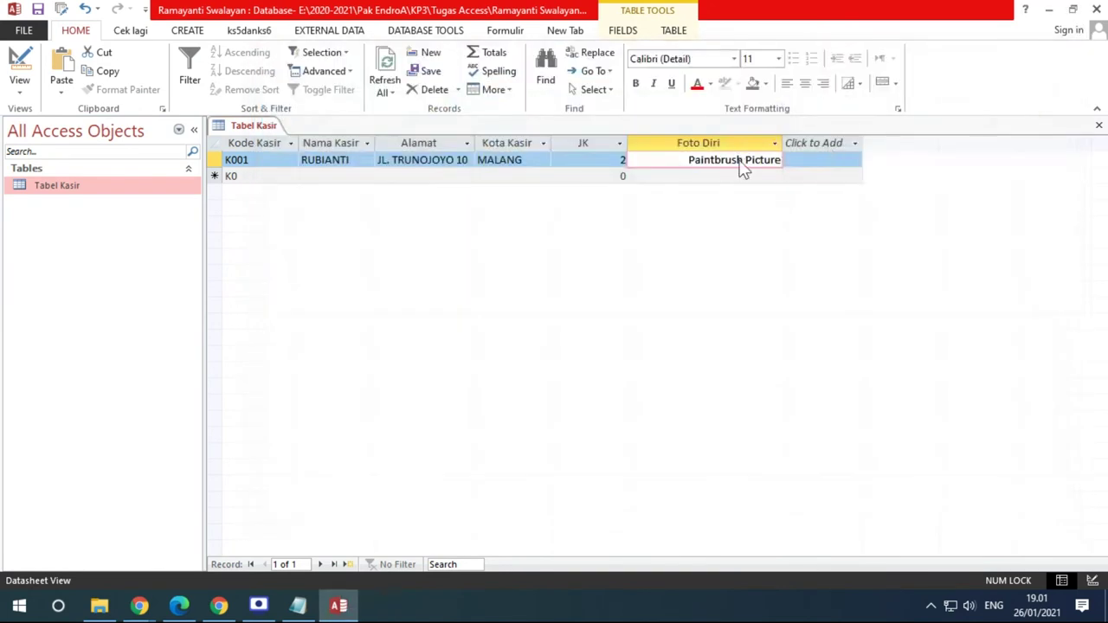
{"action": "right_click", "coordinate": [742, 169]}
{"action": "mouse_move", "coordinate": [837, 328]}
{"action": "left_click", "coordinate": [941, 351]}
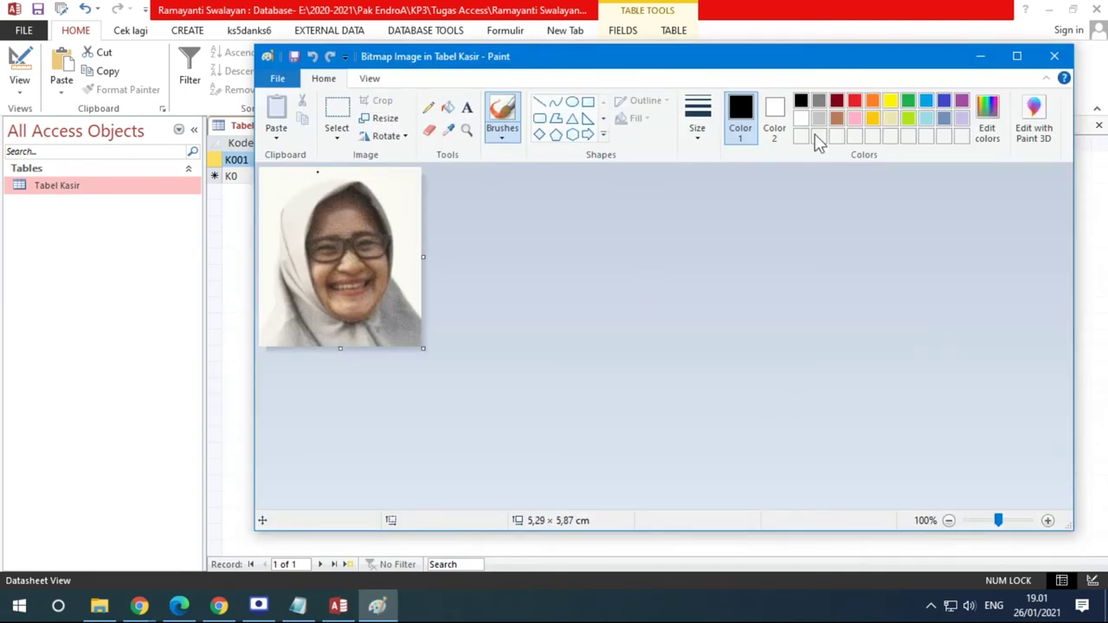
{"action": "left_click", "coordinate": [1058, 57]}
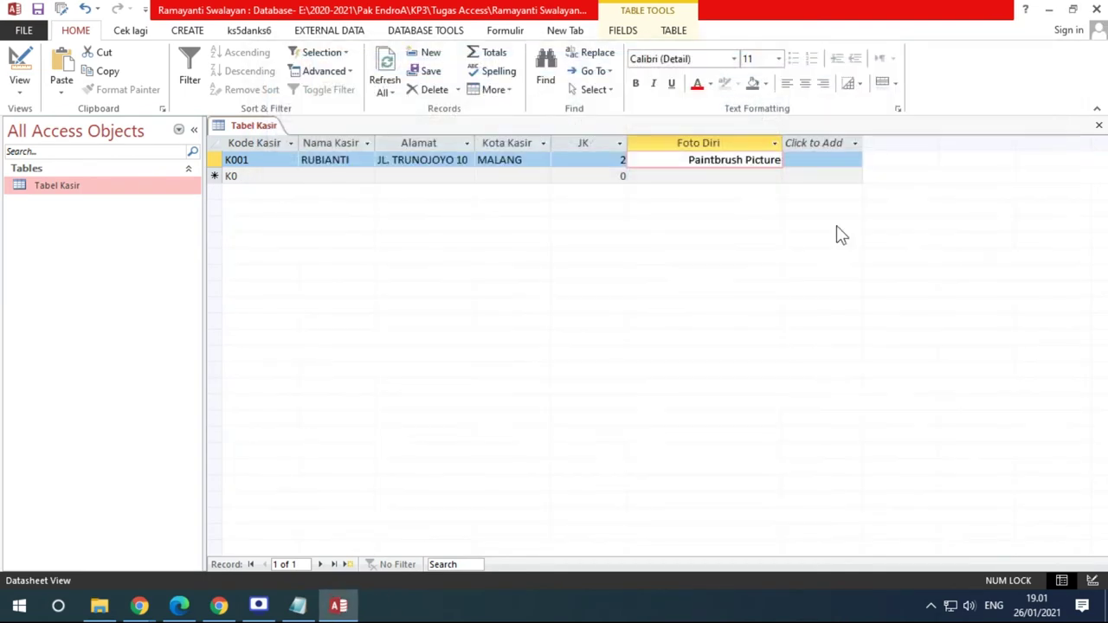
{"action": "right_click", "coordinate": [737, 164]}
{"action": "left_click", "coordinate": [795, 309]}
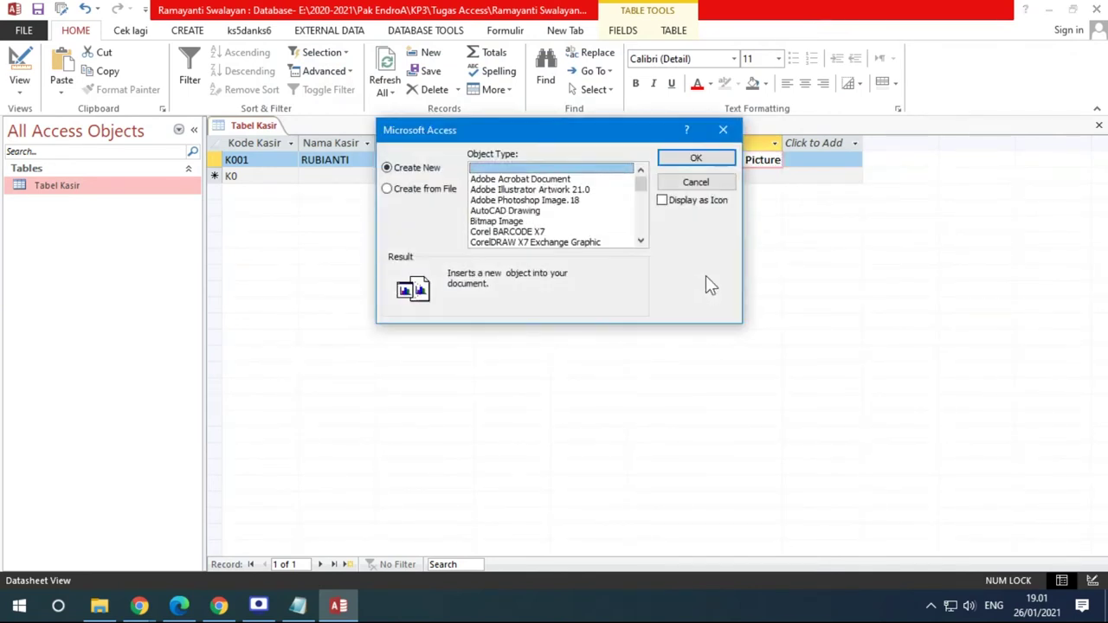
Insert a new Bitmap Image object and paste the photo aaaa.jpg into it
{"action": "left_click", "coordinate": [511, 221]}
{"action": "left_click", "coordinate": [674, 158]}
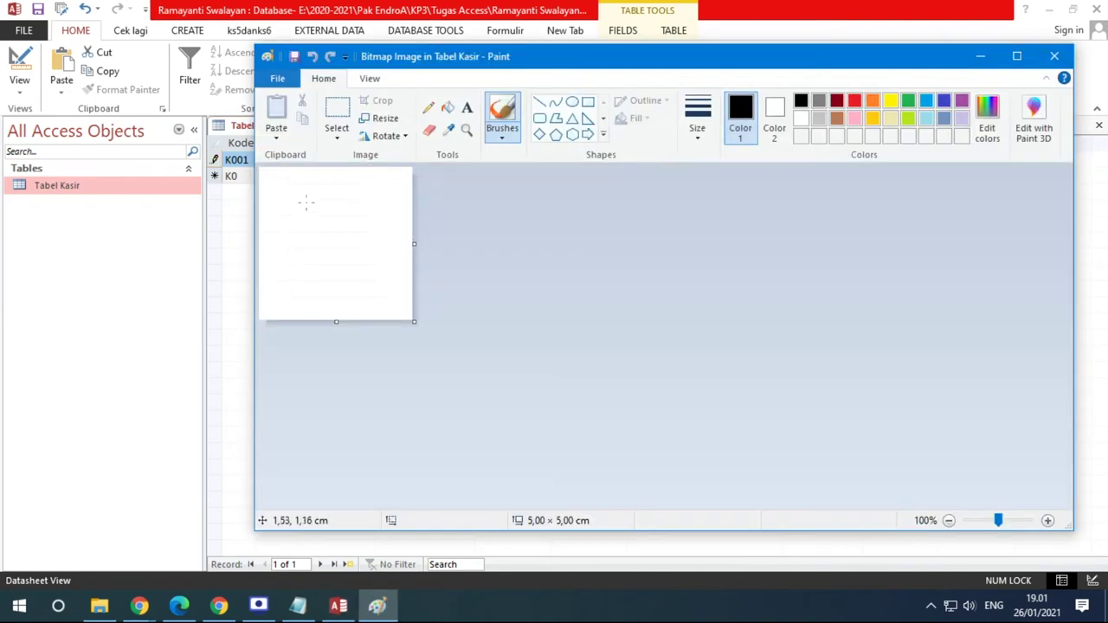
{"action": "left_click", "coordinate": [277, 130]}
{"action": "left_click", "coordinate": [297, 175]}
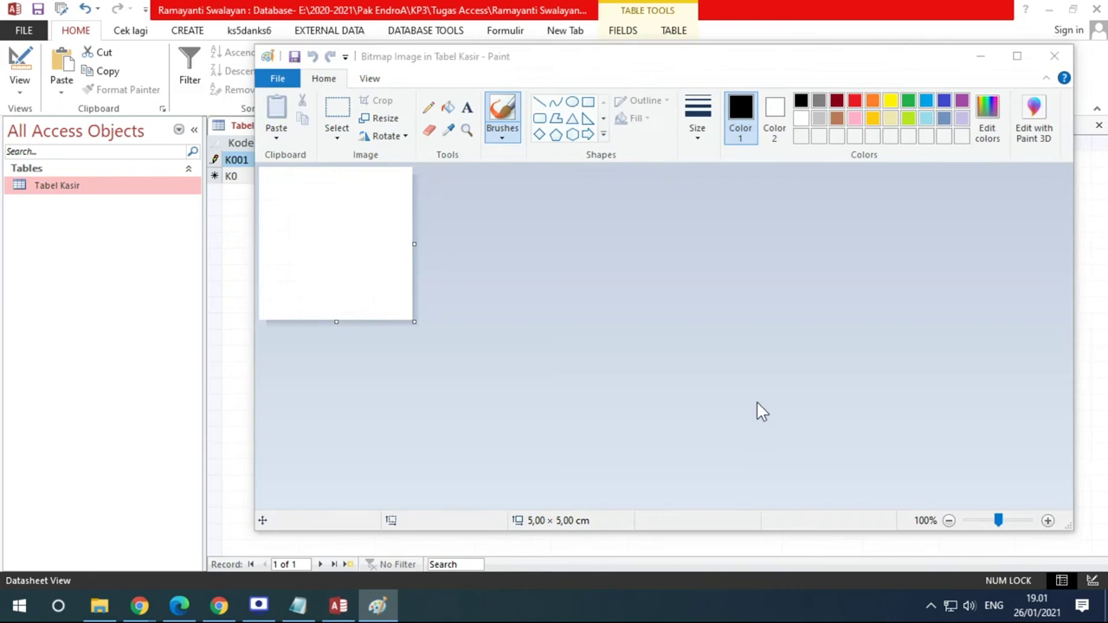
{"action": "double_click", "coordinate": [690, 328]}
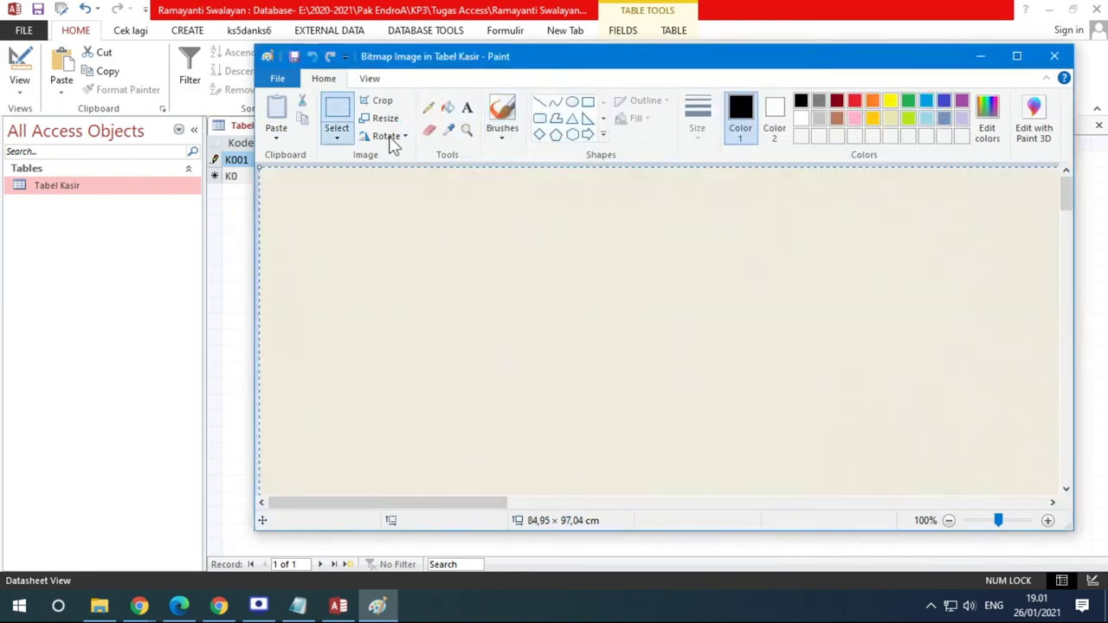
Resize the photo to 25% twice, crop it to a 4,37 × 4,50 cm portrait, and close Paint
{"action": "left_click", "coordinate": [383, 118]}
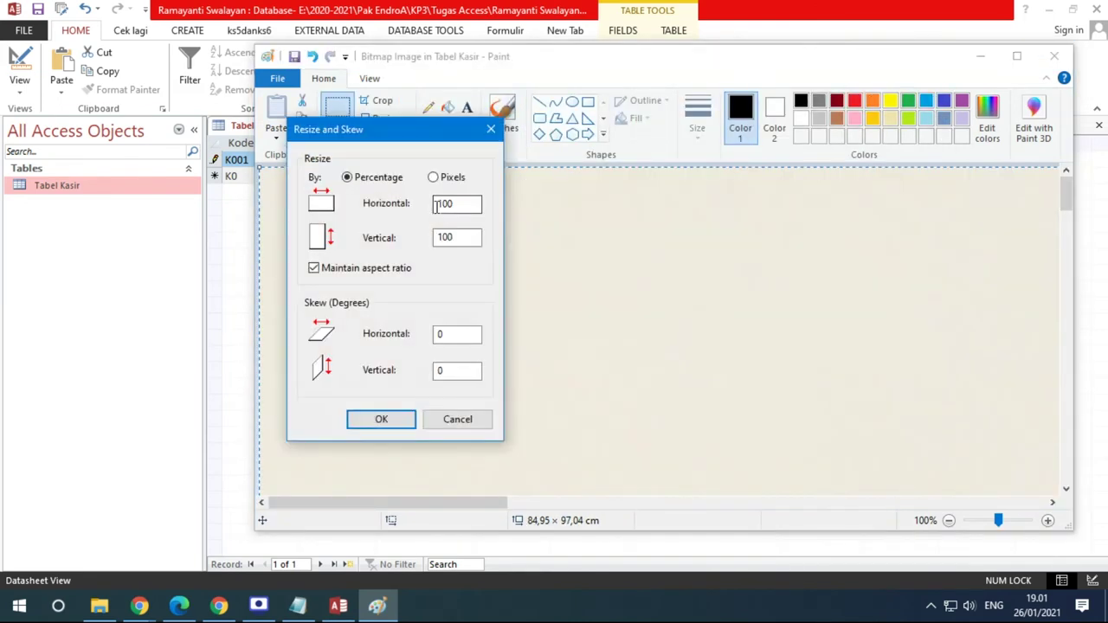
{"action": "type", "text": "25"}
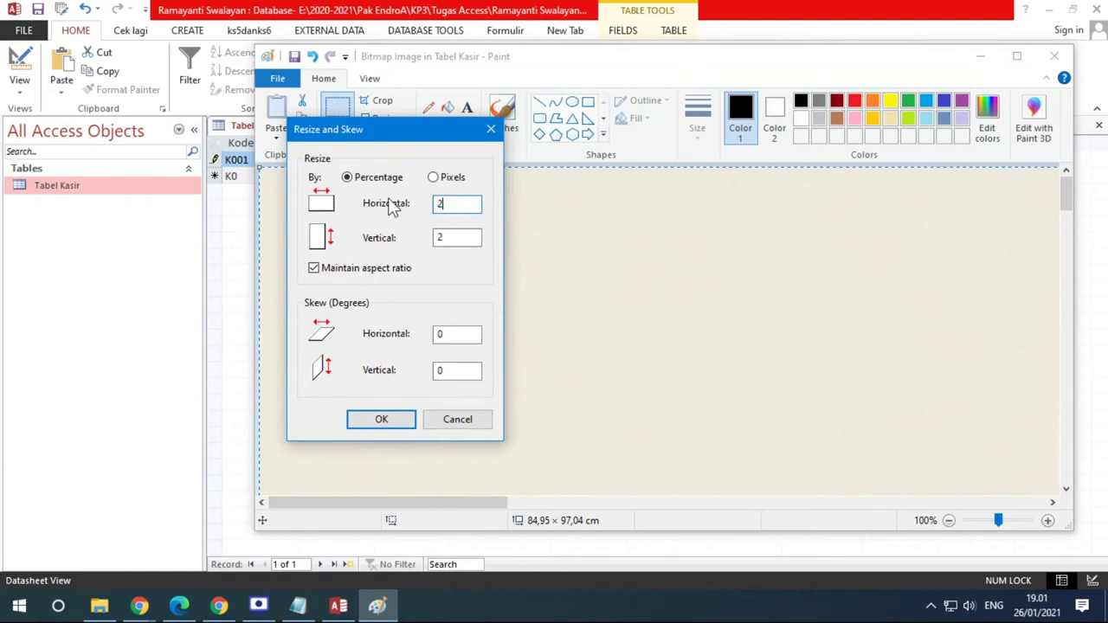
{"action": "key", "text": "Return"}
{"action": "left_click", "coordinate": [386, 120]}
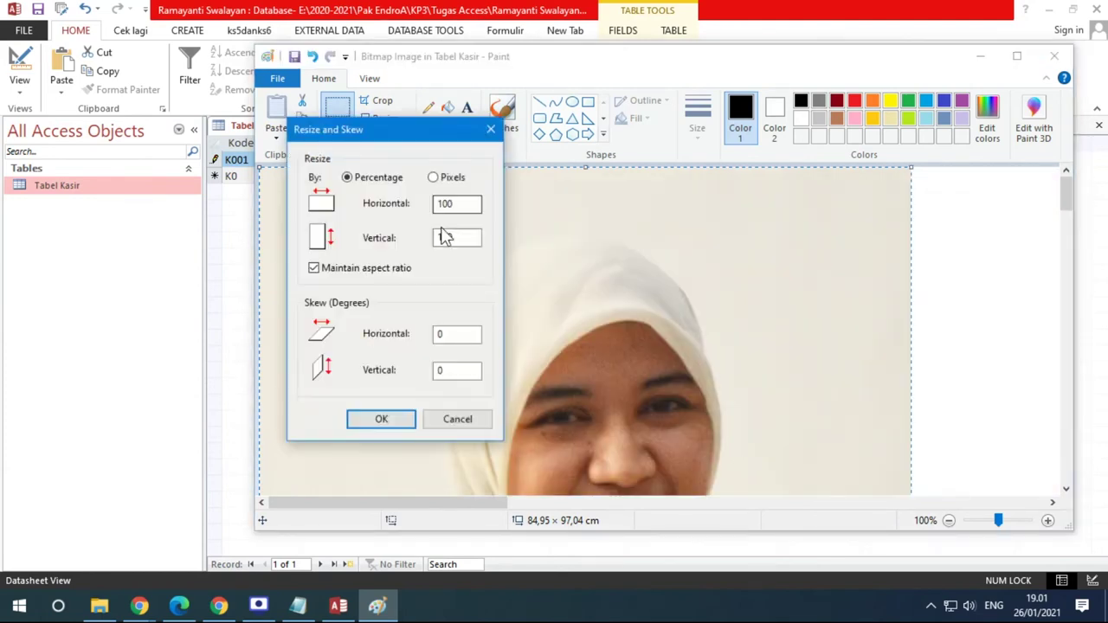
{"action": "type", "text": "25"}
{"action": "key", "text": "Return"}
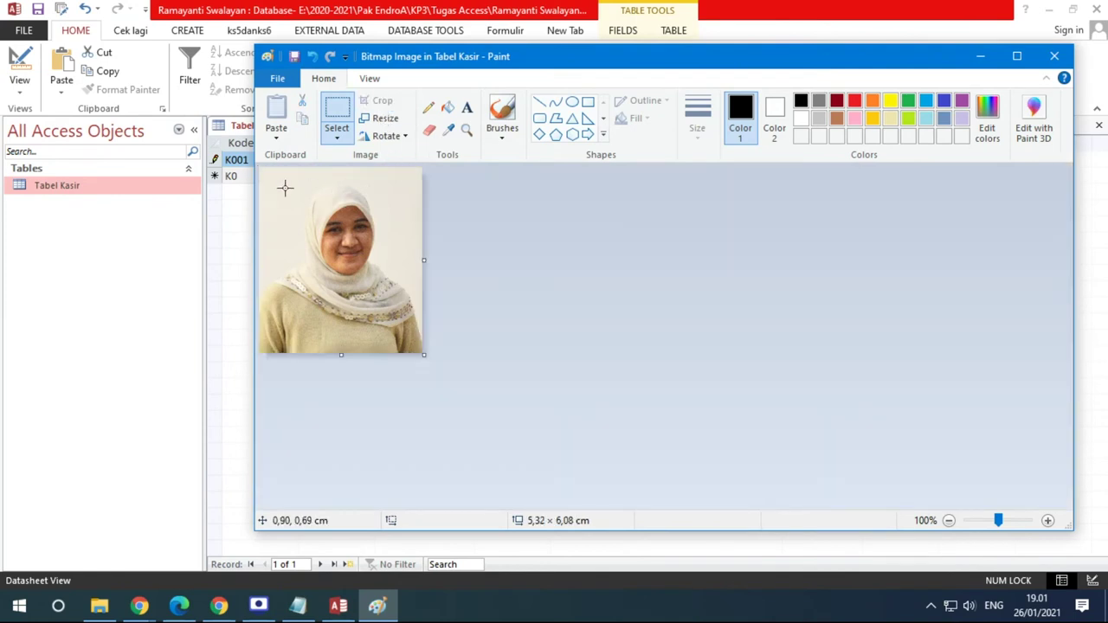
{"action": "left_click_drag", "start_coordinate": [281, 182], "coordinate": [413, 318]}
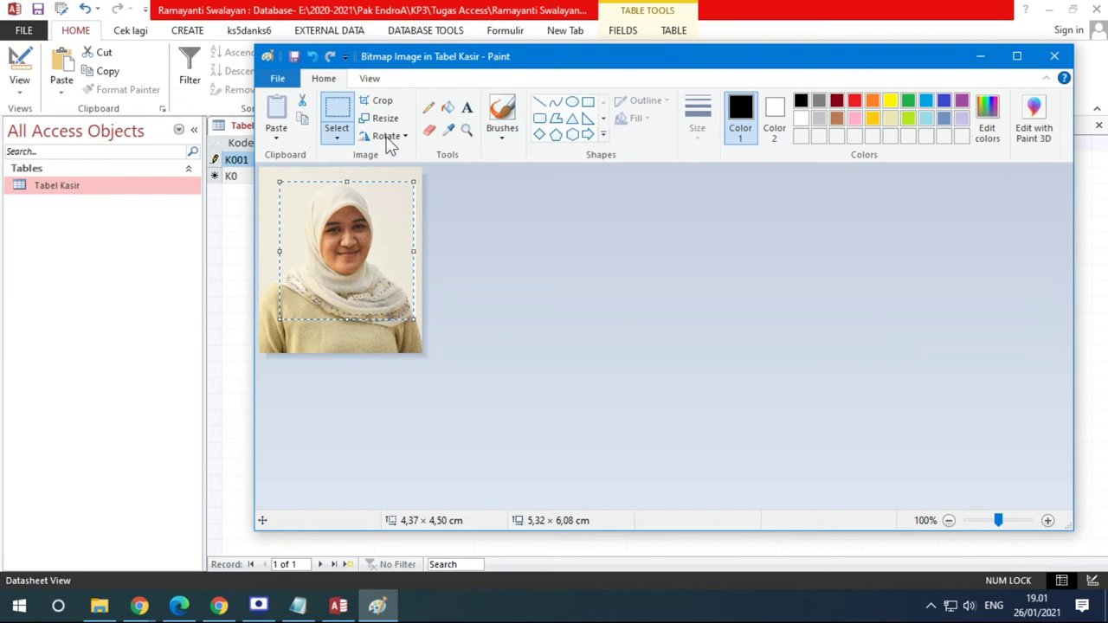
{"action": "left_click", "coordinate": [383, 101]}
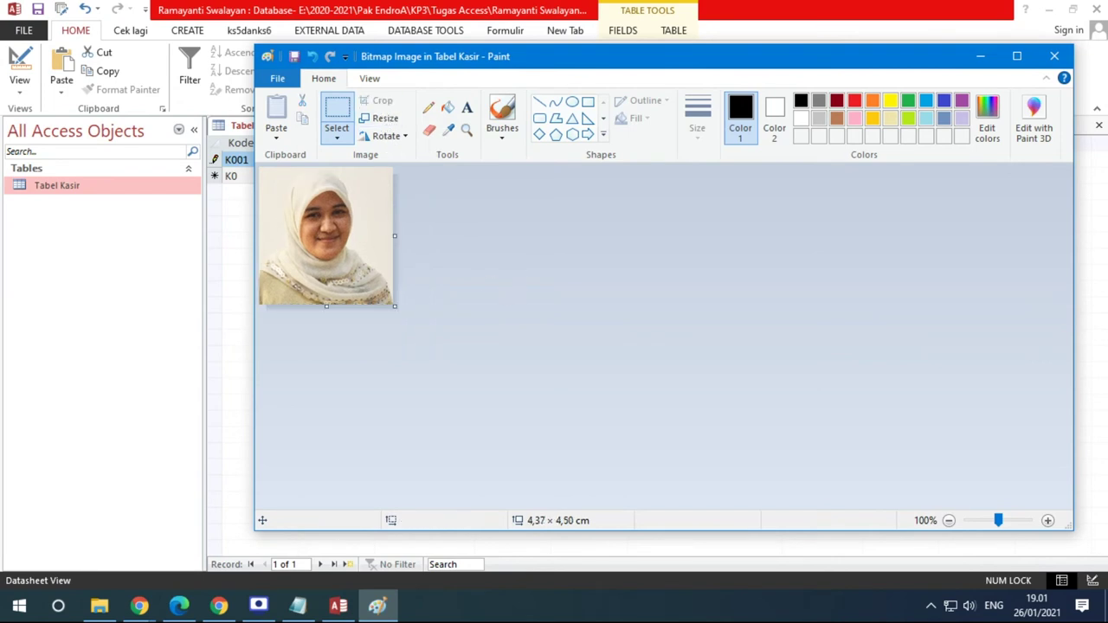
{"action": "left_click", "coordinate": [1066, 54]}
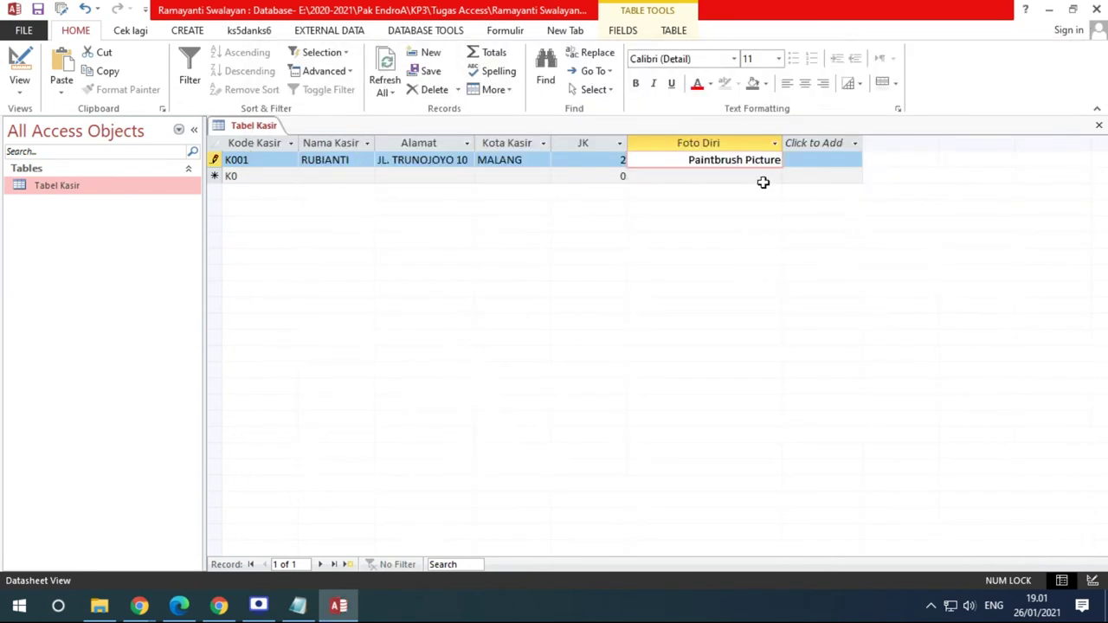
Reopen K001's picture in Paint, close it, and switch Tabel Kasir to Design view
{"action": "right_click", "coordinate": [736, 161]}
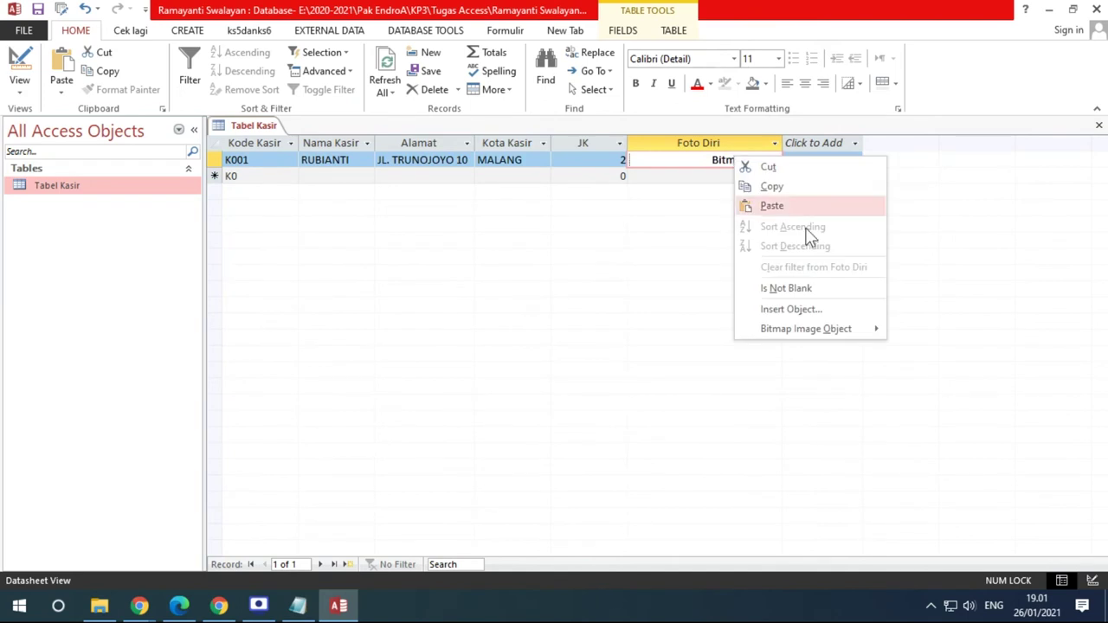
{"action": "mouse_move", "coordinate": [841, 329]}
{"action": "left_click", "coordinate": [904, 329]}
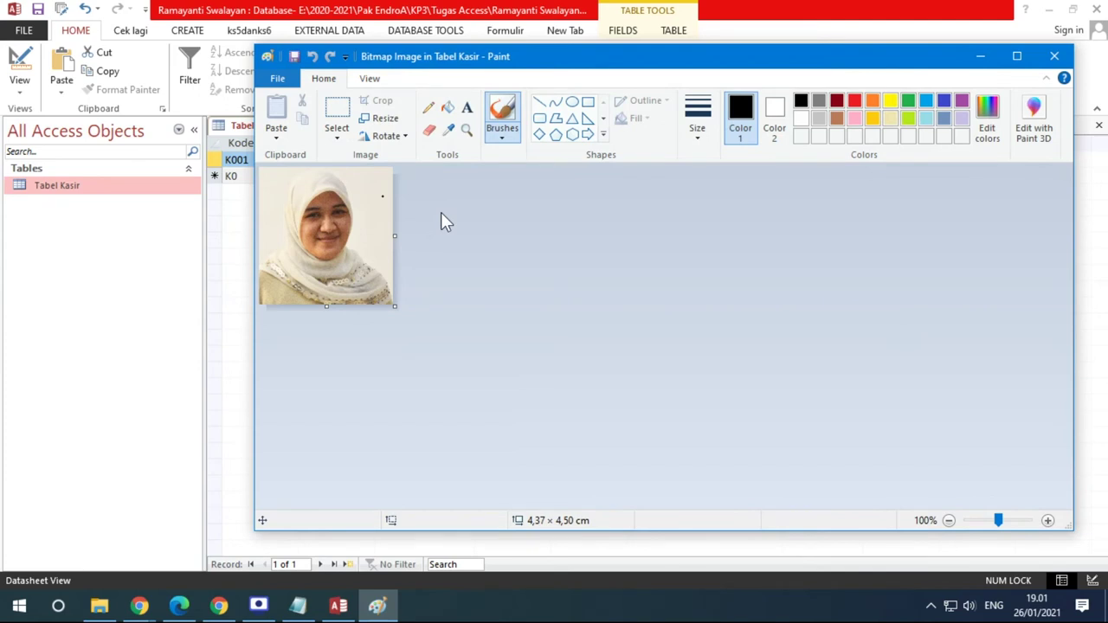
{"action": "left_click", "coordinate": [1055, 55]}
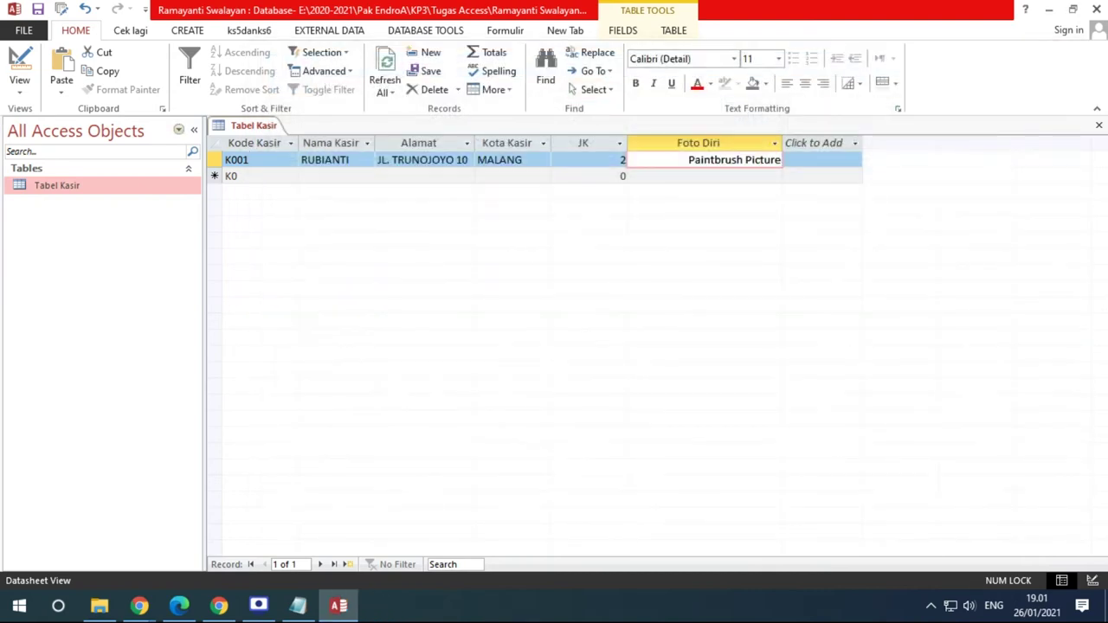
{"action": "left_click", "coordinate": [19, 86]}
{"action": "left_click", "coordinate": [68, 153]}
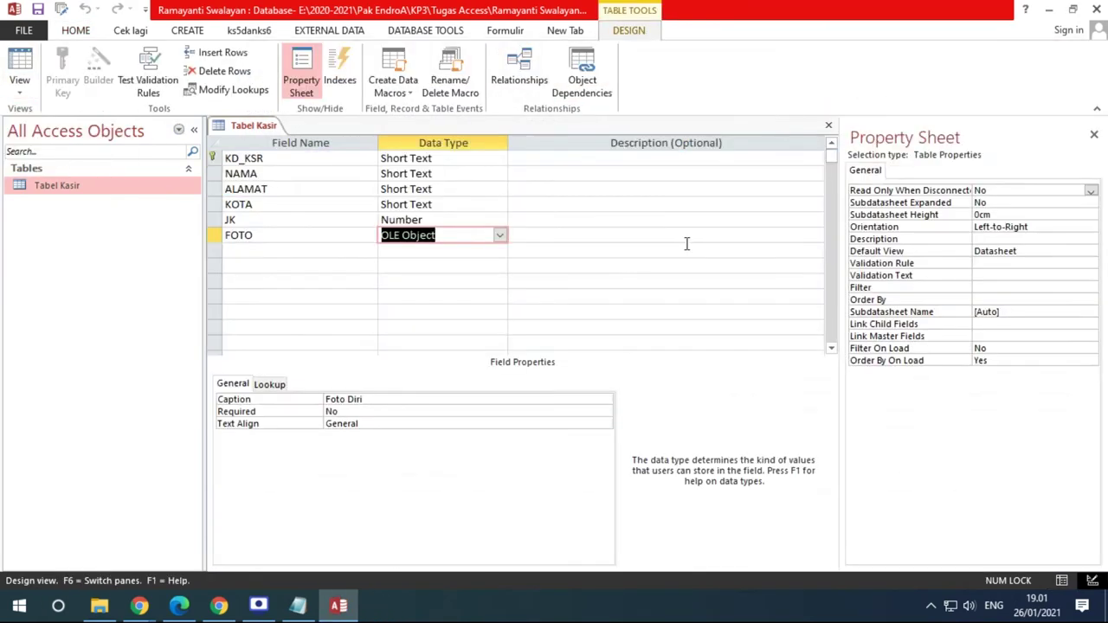
Add a new field named FOTO with the Attachment data type below the existing FOTO field
{"action": "left_click", "coordinate": [341, 251]}
{"action": "key", "text": "Caps_Lock"}
{"action": "type", "text": "FOTO"}
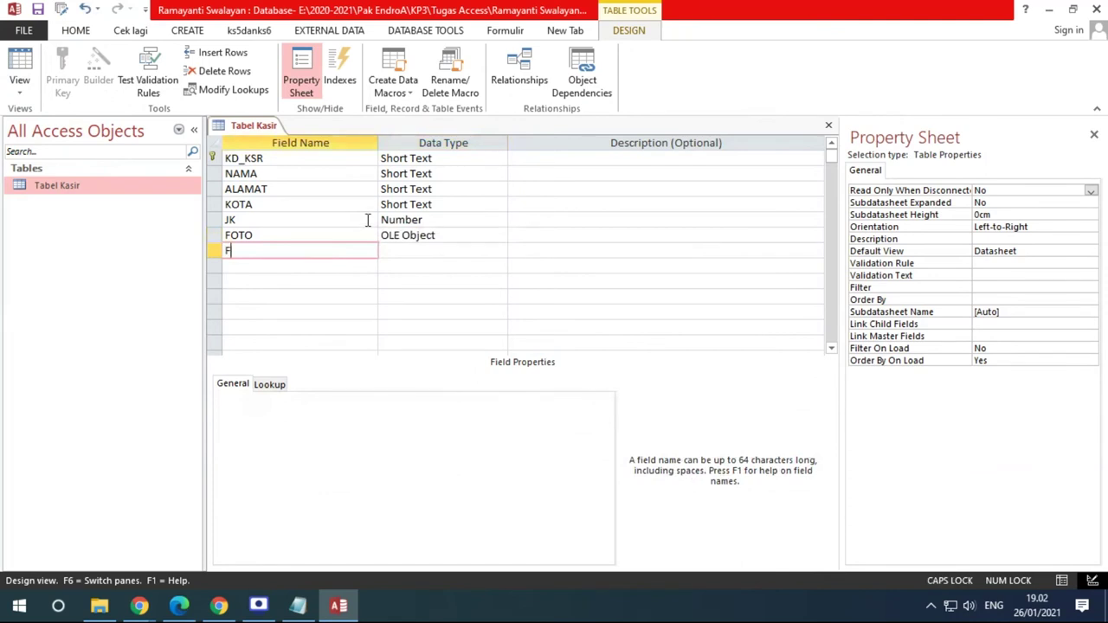
{"action": "key", "text": "Tab"}
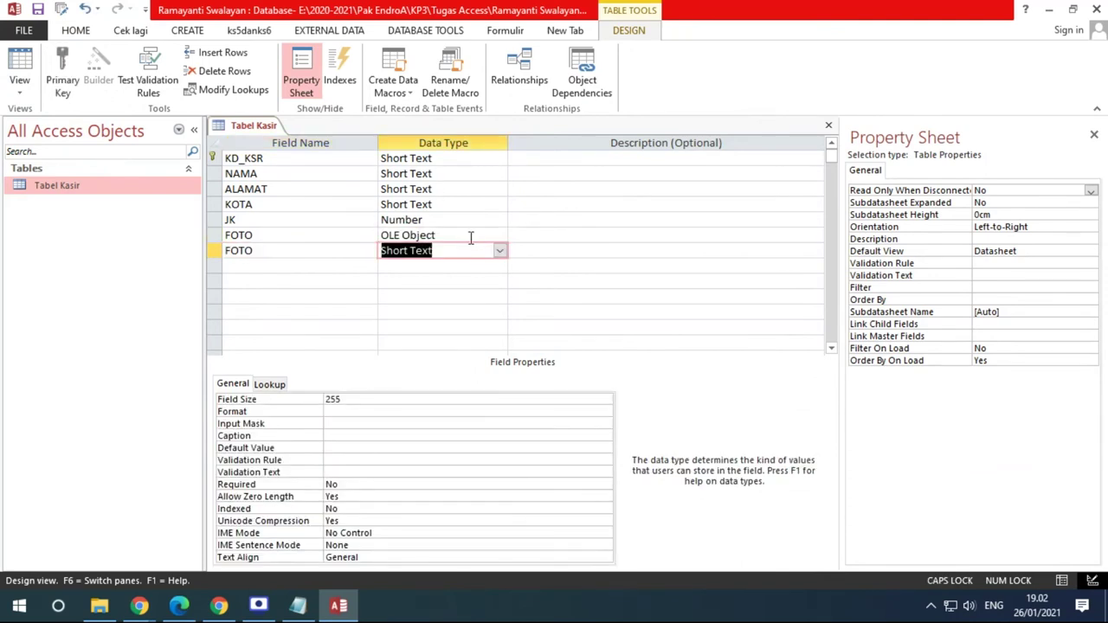
{"action": "left_click", "coordinate": [500, 250]}
{"action": "left_click", "coordinate": [421, 403]}
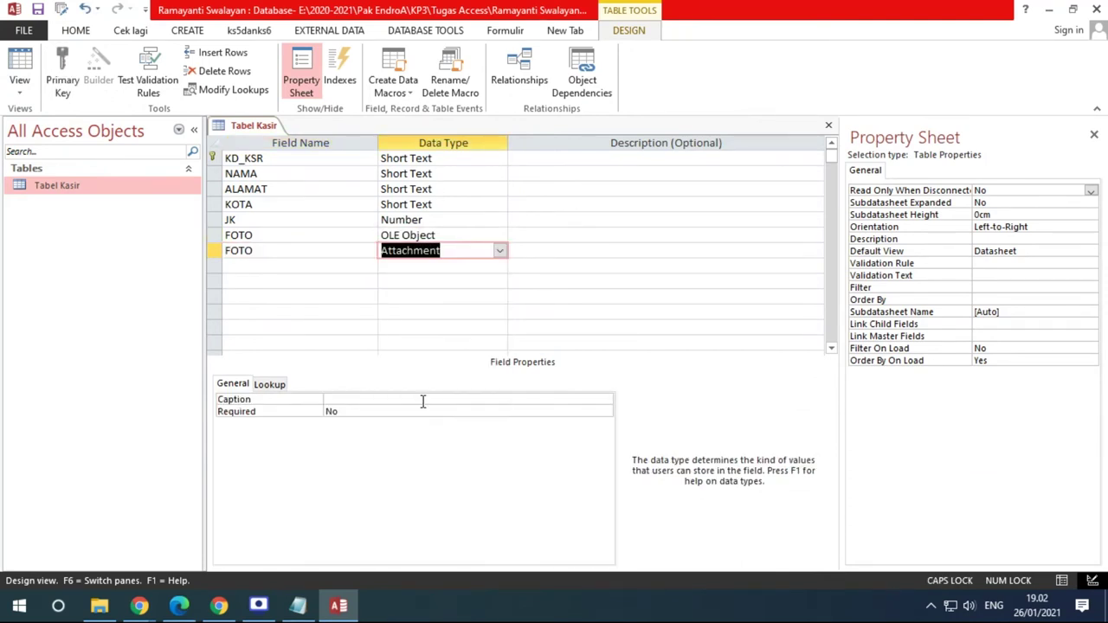
Save the table, rename the duplicate field to FOTO1, and show Datasheet view
{"action": "left_click", "coordinate": [22, 65]}
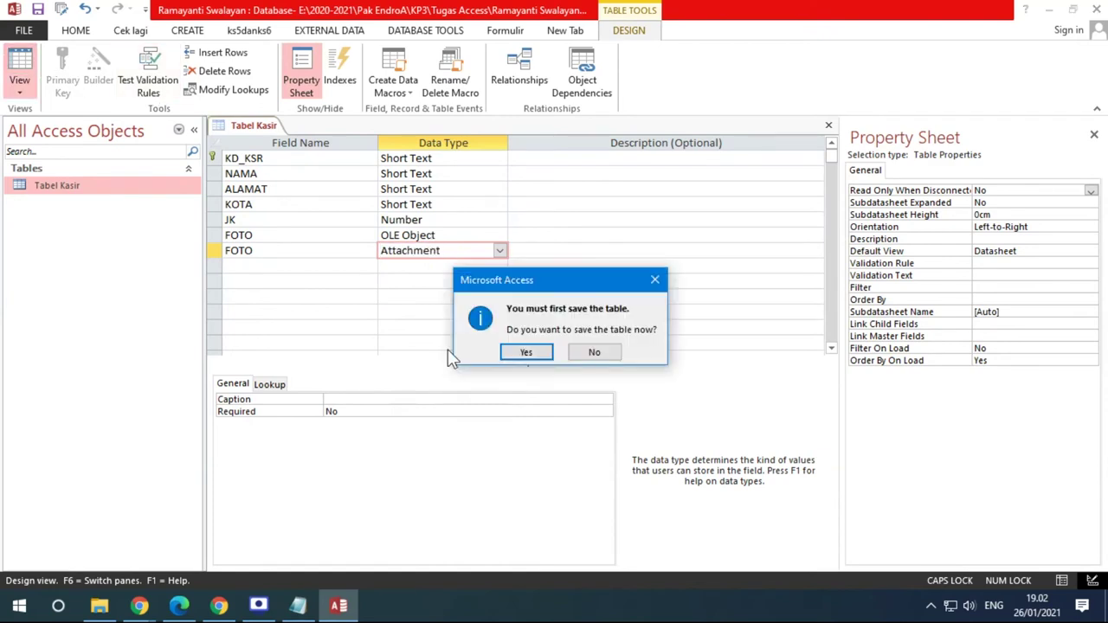
{"action": "left_click", "coordinate": [524, 349]}
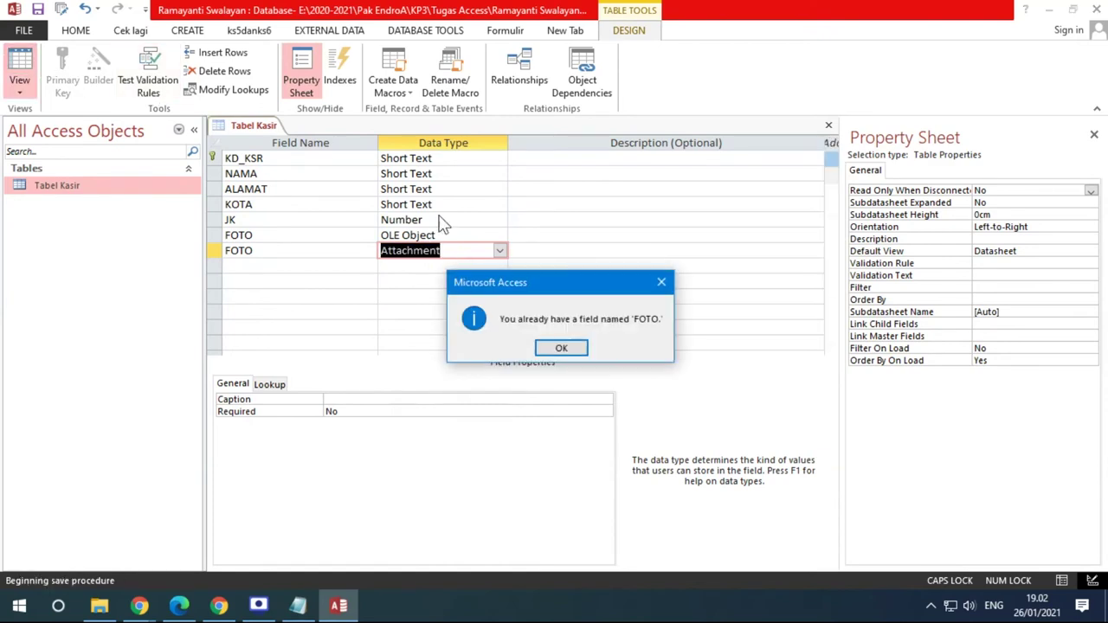
{"action": "left_click", "coordinate": [577, 345]}
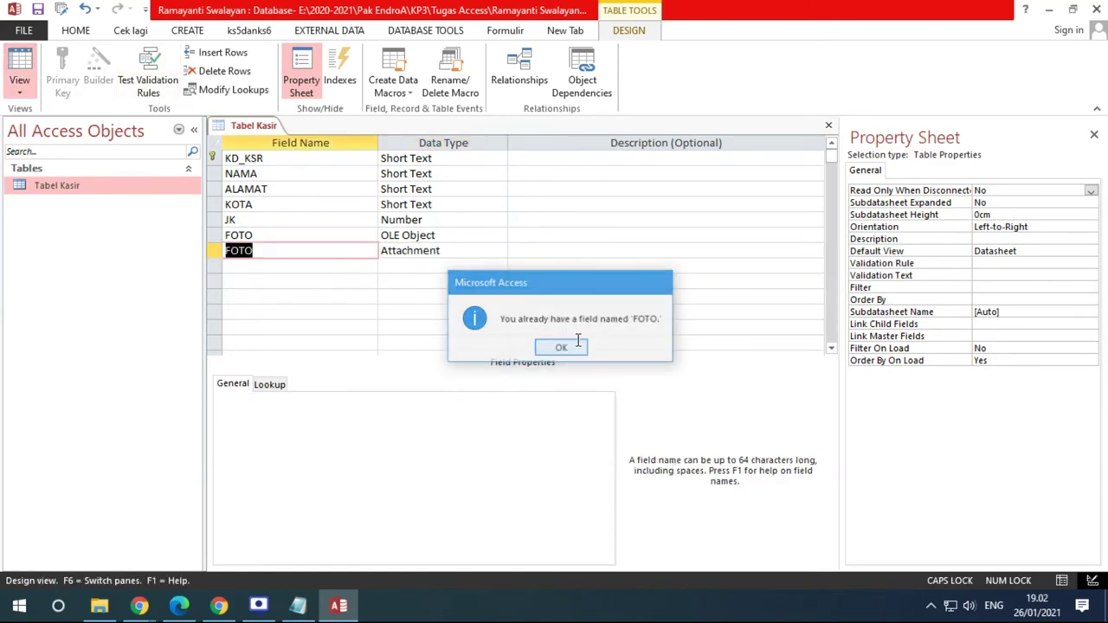
{"action": "left_click", "coordinate": [304, 250]}
{"action": "type", "text": "1"}
{"action": "left_click", "coordinate": [22, 65]}
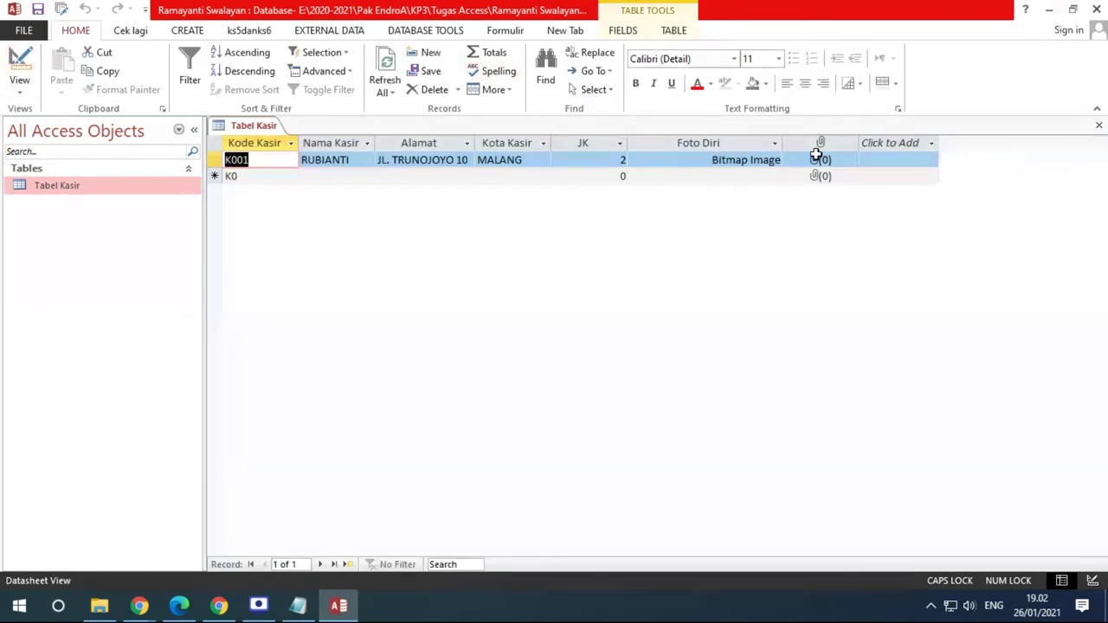
Attach asli-untuk-edit.jpg and BANNER-PIZA.png to record K001's attachment field
{"action": "left_click", "coordinate": [820, 160]}
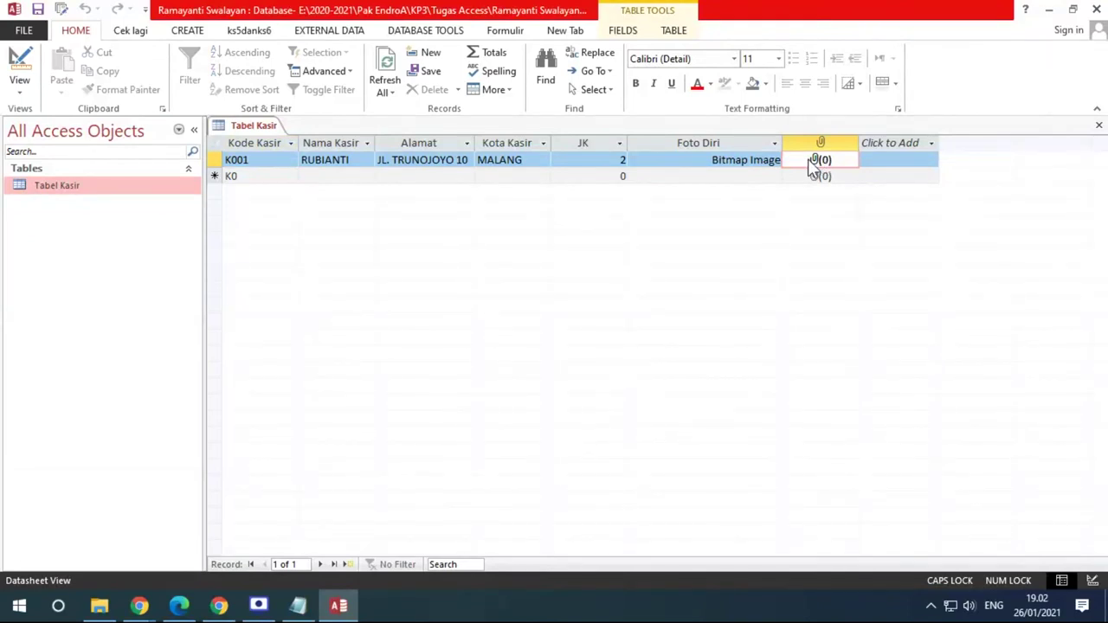
{"action": "right_click", "coordinate": [812, 167]}
{"action": "left_click", "coordinate": [831, 292]}
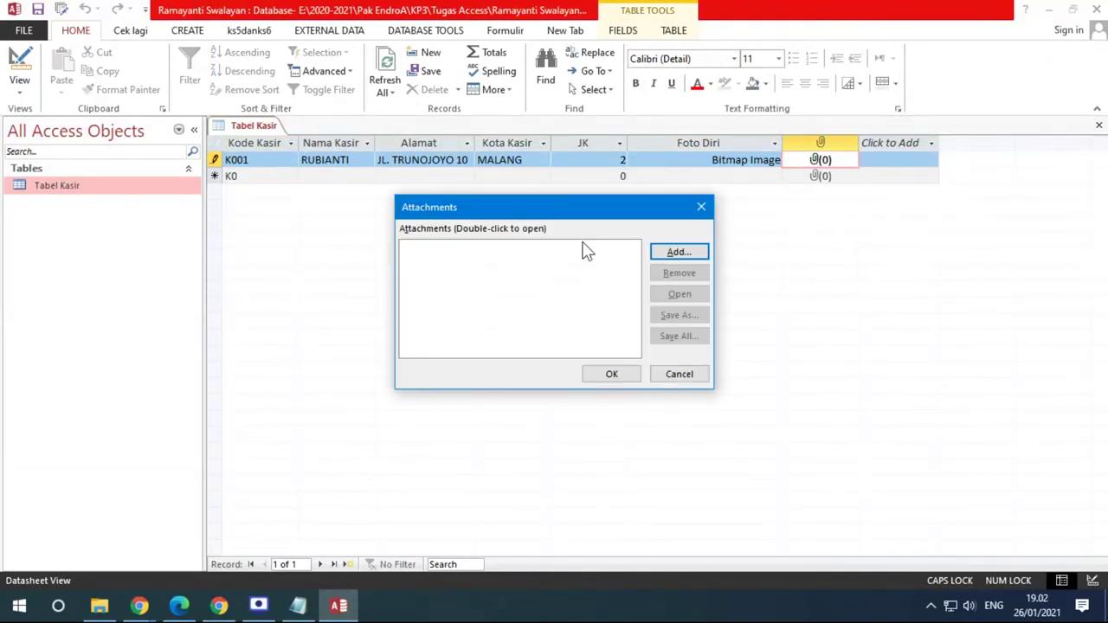
{"action": "left_click", "coordinate": [685, 250]}
{"action": "scroll", "coordinate": [523, 285], "scroll_direction": "down", "scroll_amount": 15}
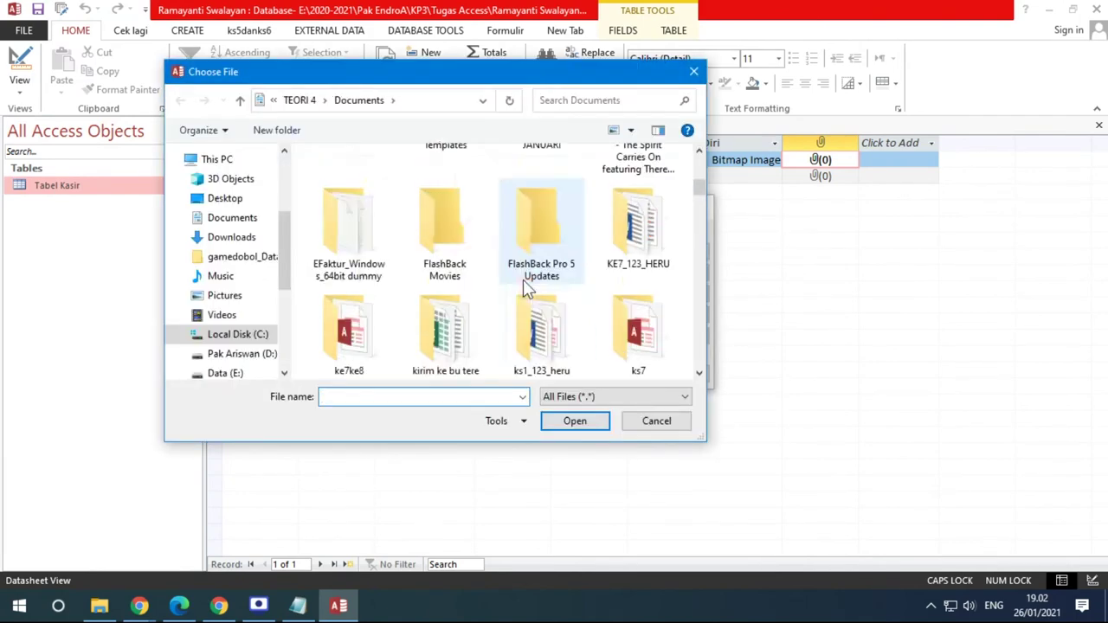
{"action": "double_click", "coordinate": [523, 278]}
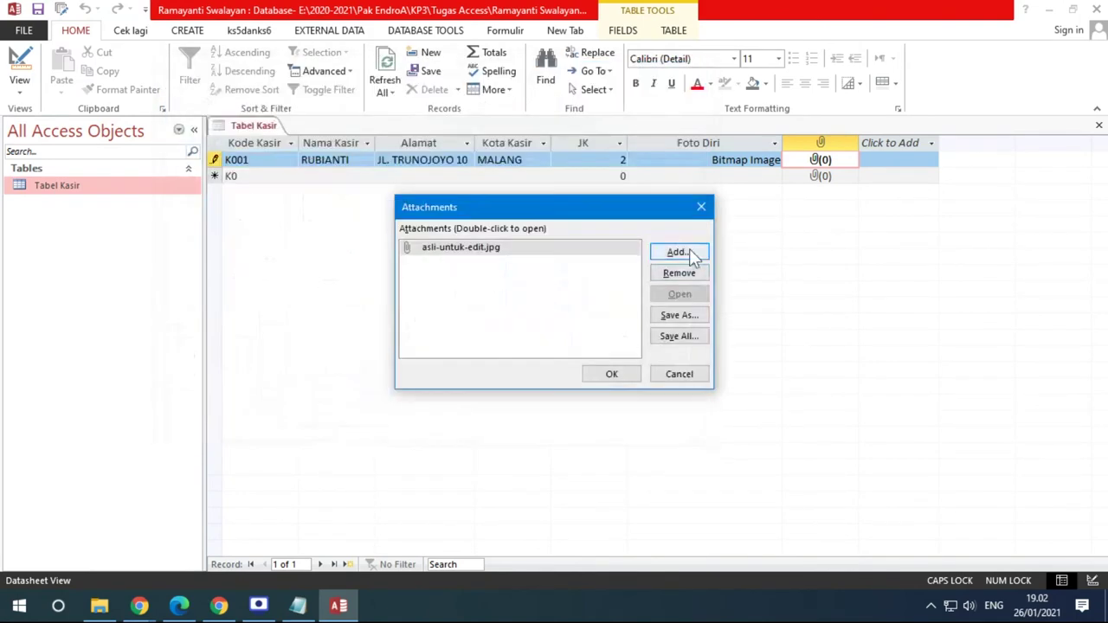
{"action": "left_click", "coordinate": [691, 255]}
{"action": "scroll", "coordinate": [554, 285], "scroll_direction": "down", "scroll_amount": 8}
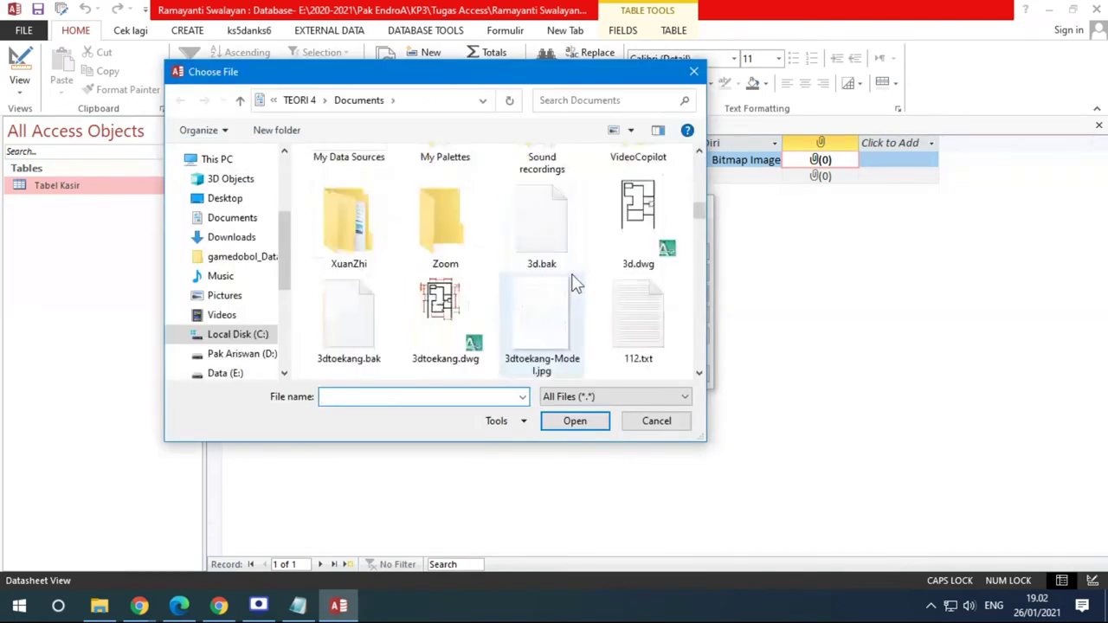
{"action": "scroll", "coordinate": [572, 274], "scroll_direction": "down", "scroll_amount": 10}
{"action": "double_click", "coordinate": [641, 201]}
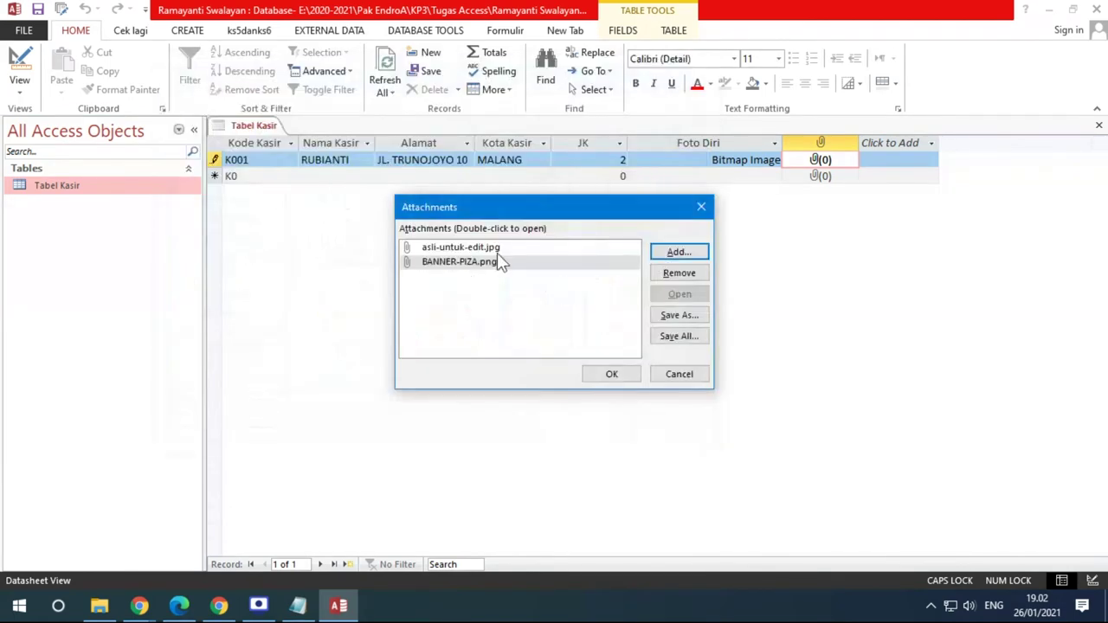
{"action": "left_click", "coordinate": [625, 375]}
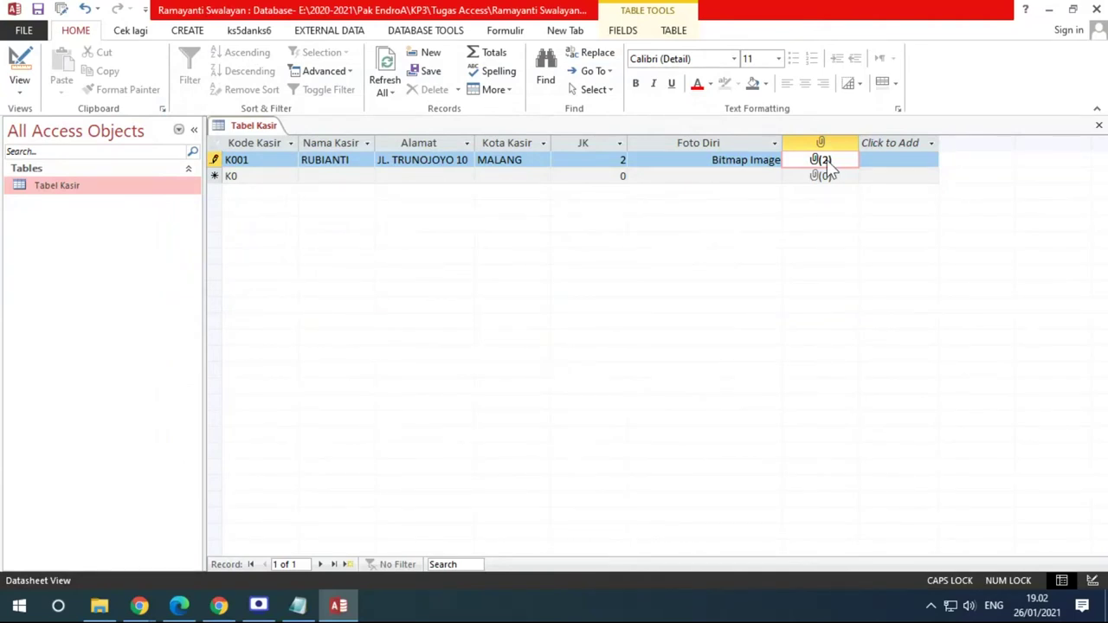
Remove BANNER-PIZA.png, preview asli-untuk-edit.jpg, cancel, then select the Foto Diri and attachment columns
{"action": "double_click", "coordinate": [822, 161]}
{"action": "left_click", "coordinate": [457, 265]}
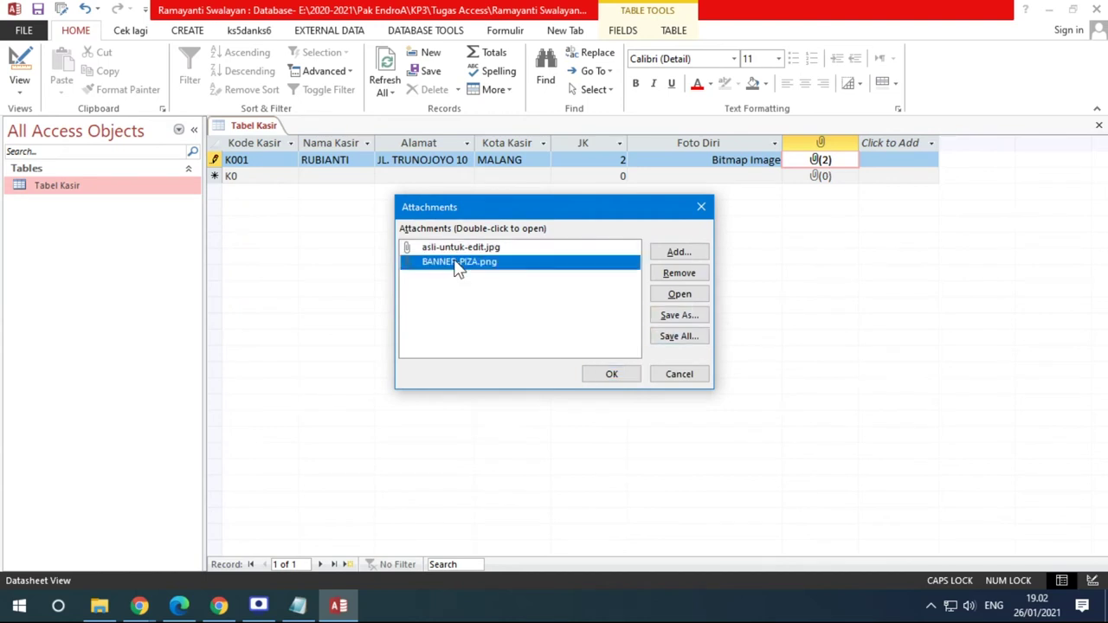
{"action": "left_click", "coordinate": [679, 273]}
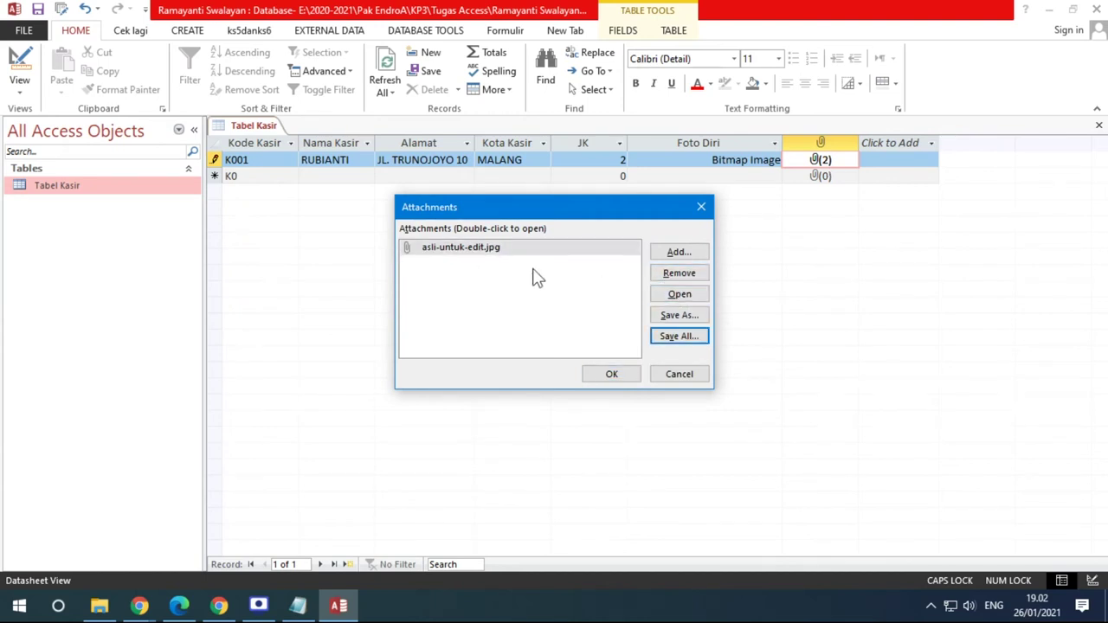
{"action": "left_click", "coordinate": [463, 249]}
{"action": "left_click", "coordinate": [701, 296]}
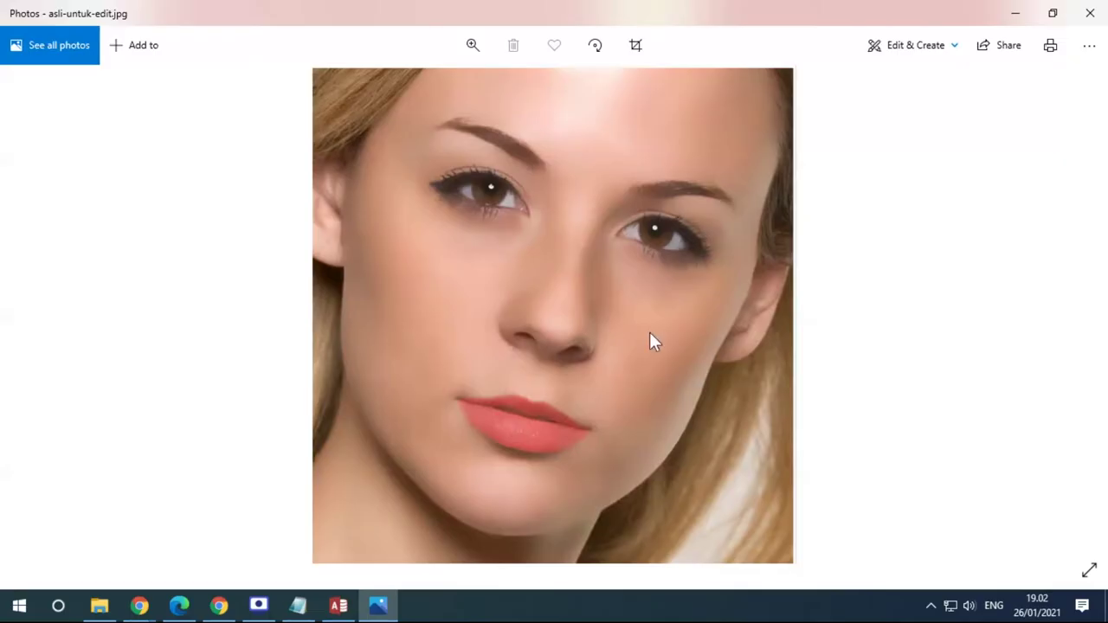
{"action": "left_click", "coordinate": [1089, 18]}
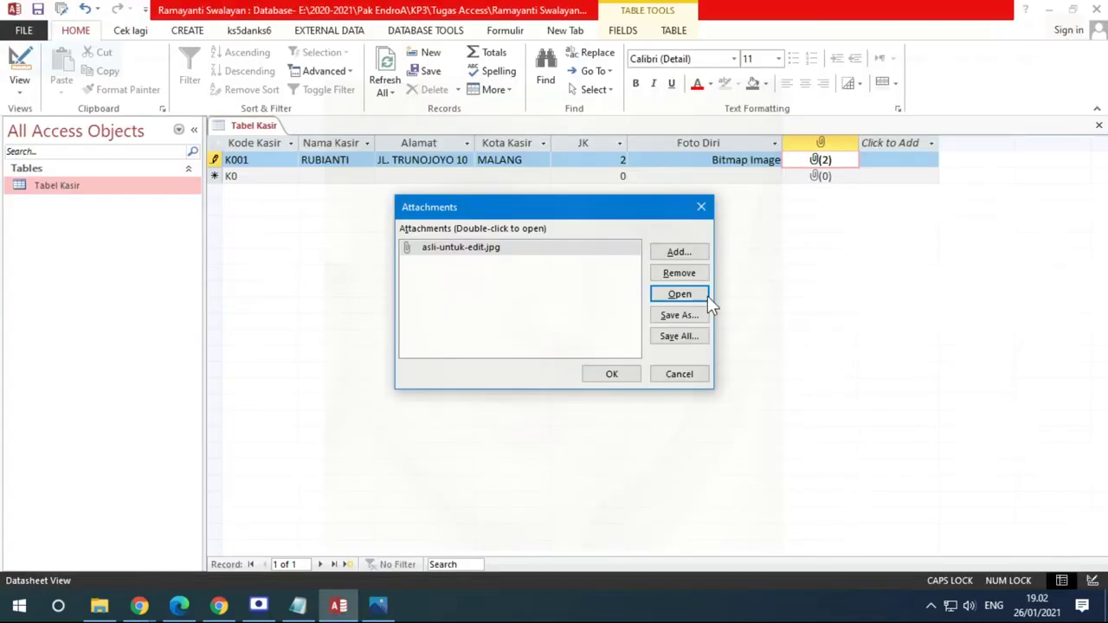
{"action": "left_click", "coordinate": [672, 374]}
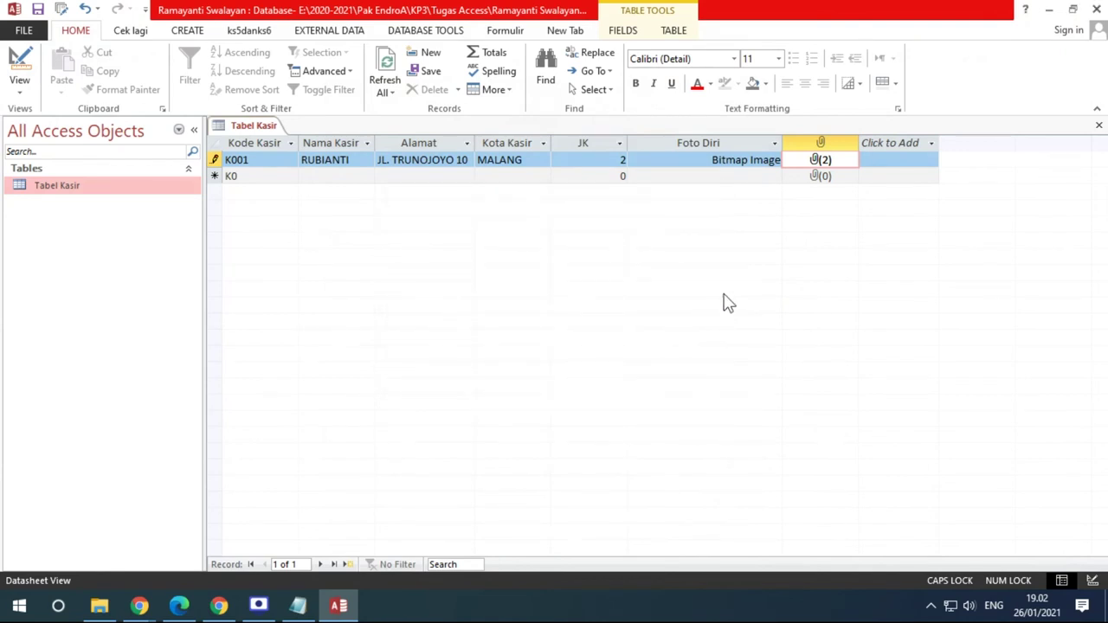
{"action": "left_click", "coordinate": [708, 142]}
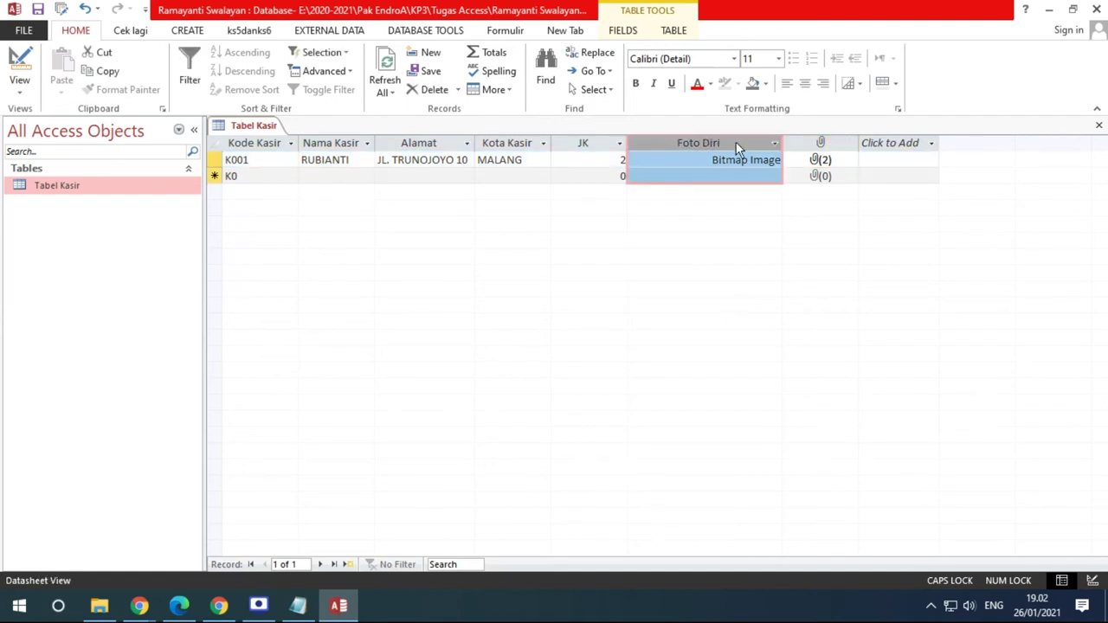
{"action": "left_click", "coordinate": [810, 141]}
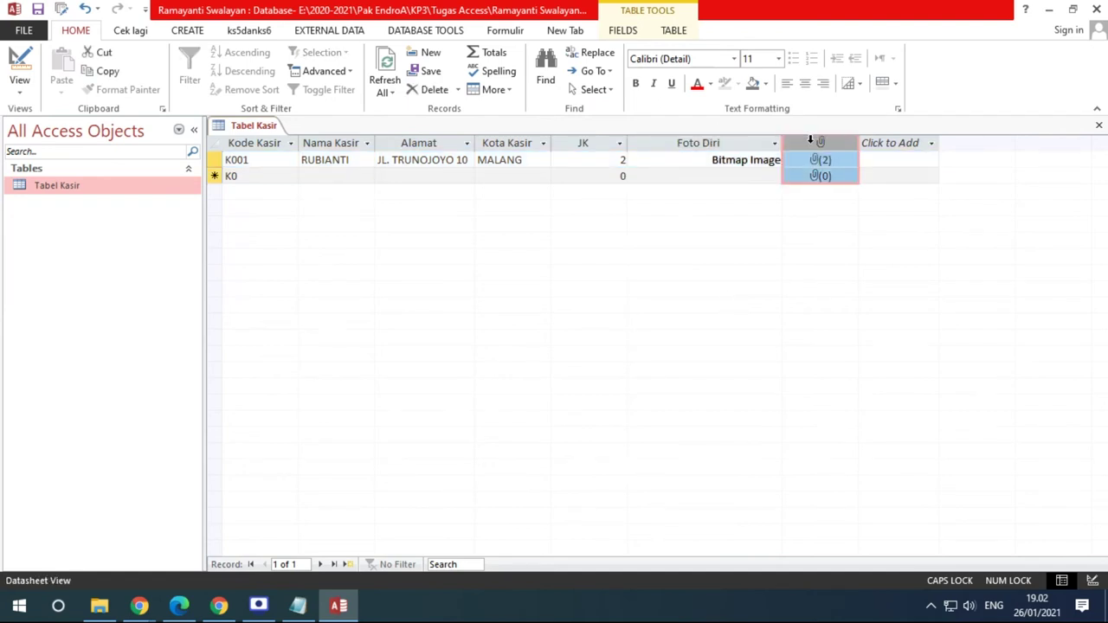
In the exercise PDF, highlight the Ole Object type and KD_KSR primary-key instruction, then return to Access
{"action": "left_click", "coordinate": [180, 606]}
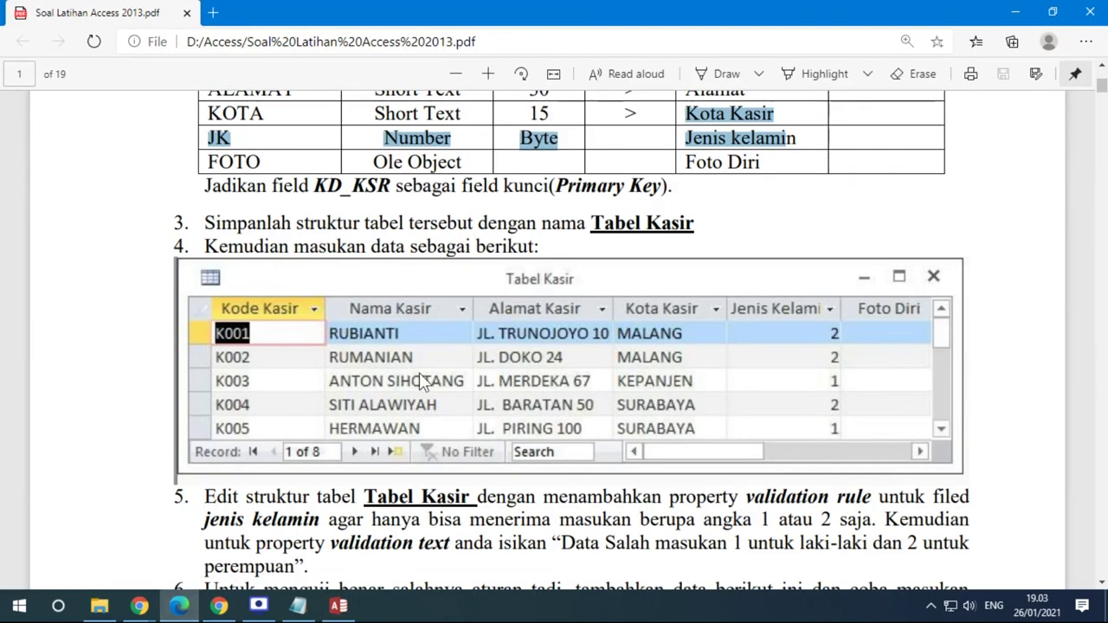
{"action": "scroll", "coordinate": [400, 384], "scroll_direction": "up", "scroll_amount": 3}
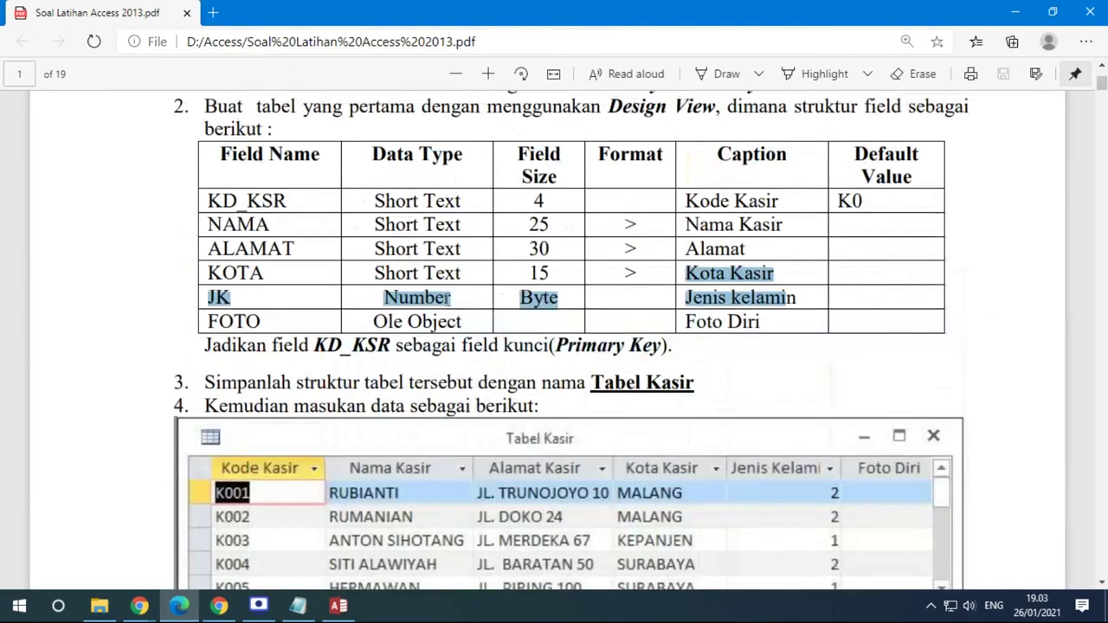
{"action": "left_click_drag", "start_coordinate": [371, 322], "coordinate": [461, 321]}
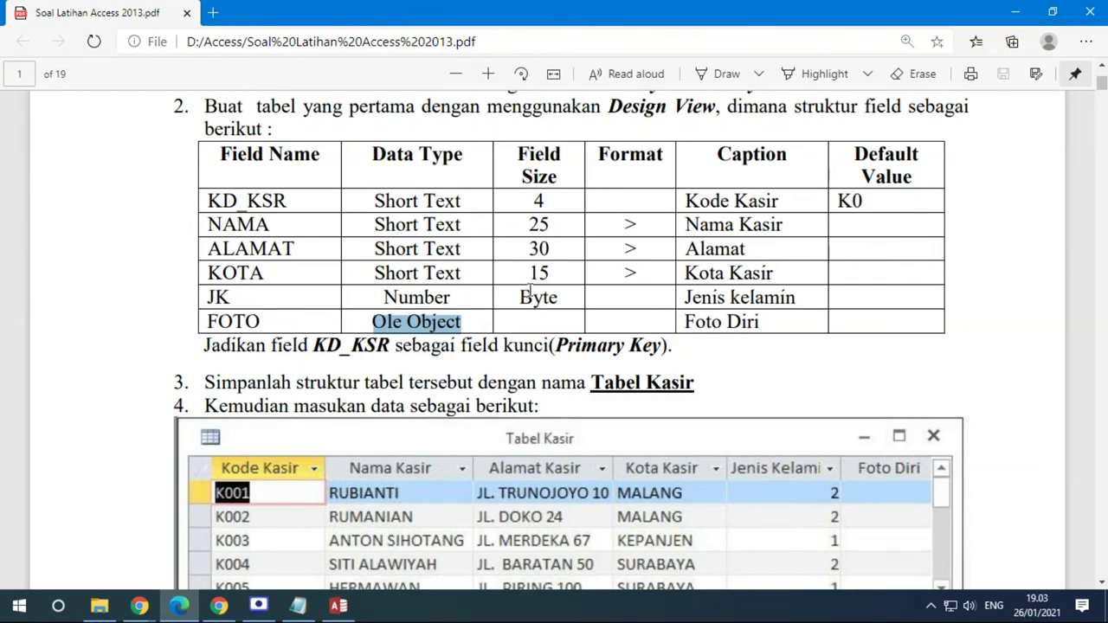
{"action": "left_click_drag", "start_coordinate": [203, 346], "coordinate": [575, 347]}
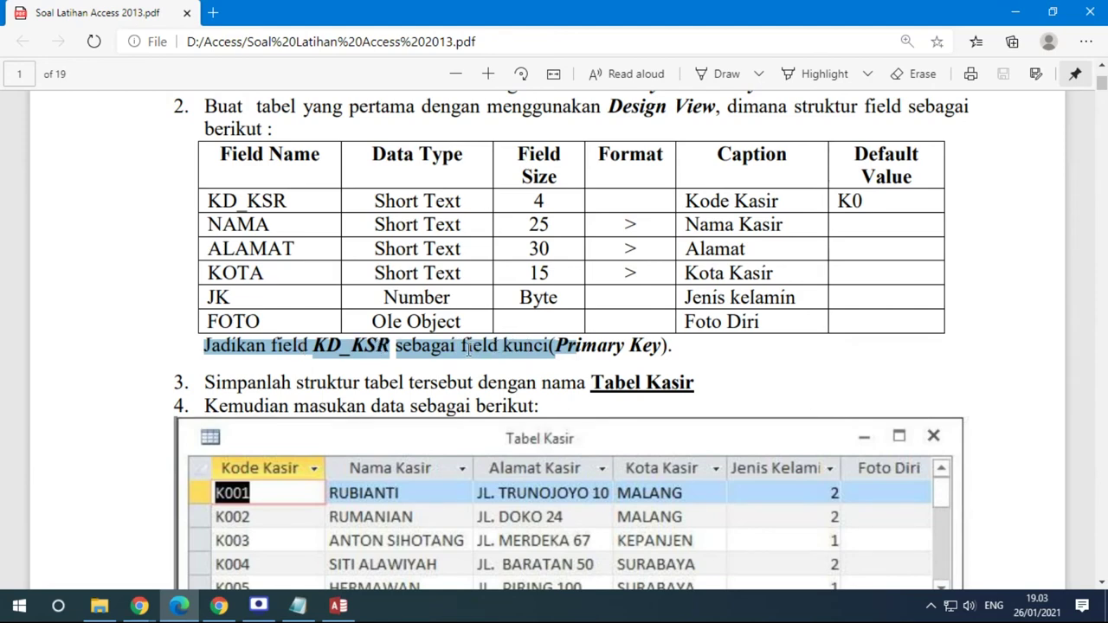
{"action": "left_click", "coordinate": [468, 347]}
{"action": "left_click_drag", "start_coordinate": [463, 345], "coordinate": [498, 344]}
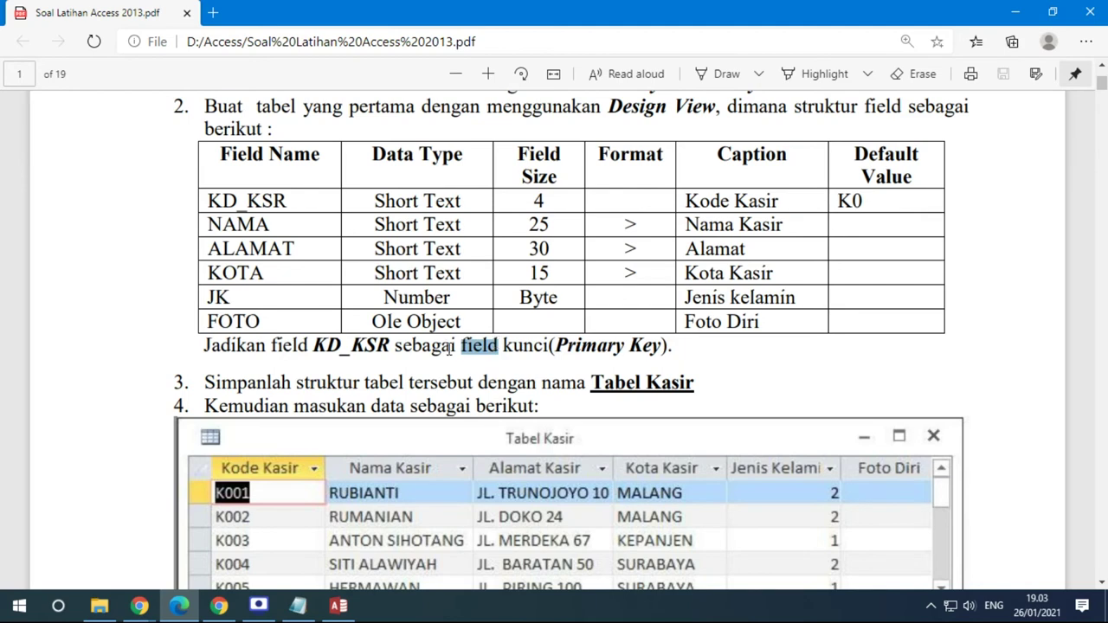
{"action": "left_click", "coordinate": [339, 606]}
{"action": "left_click", "coordinate": [250, 141]}
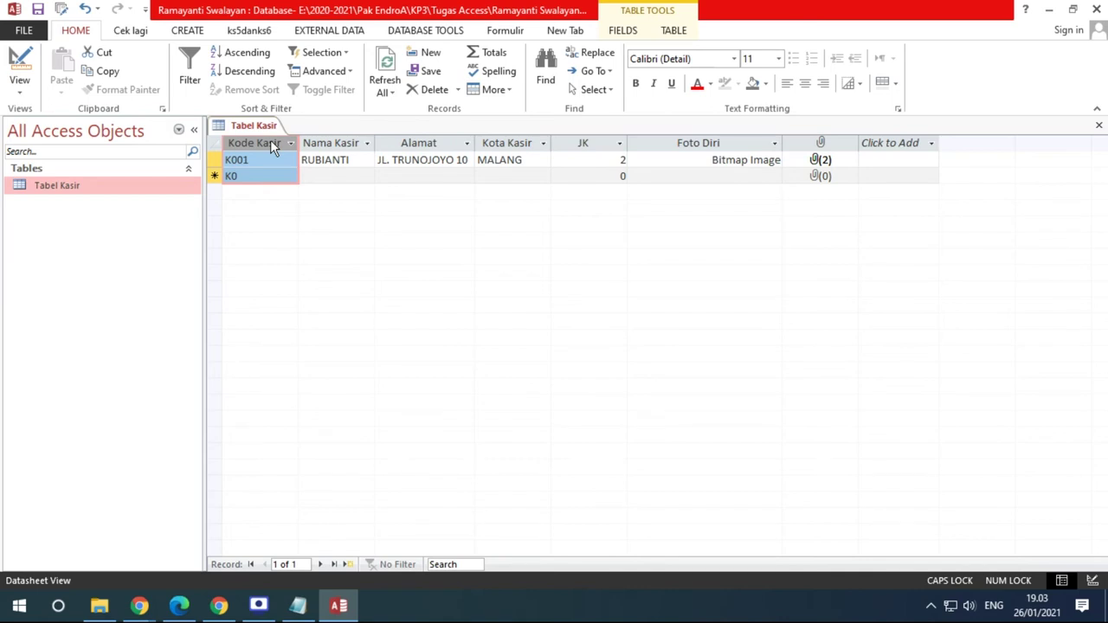
Add a Notepad line under 1. TABEL defining PRIMARY KEY as allowing only unique data (tdk boleh kembar)
{"action": "left_click", "coordinate": [298, 605]}
{"action": "left_click", "coordinate": [304, 379]}
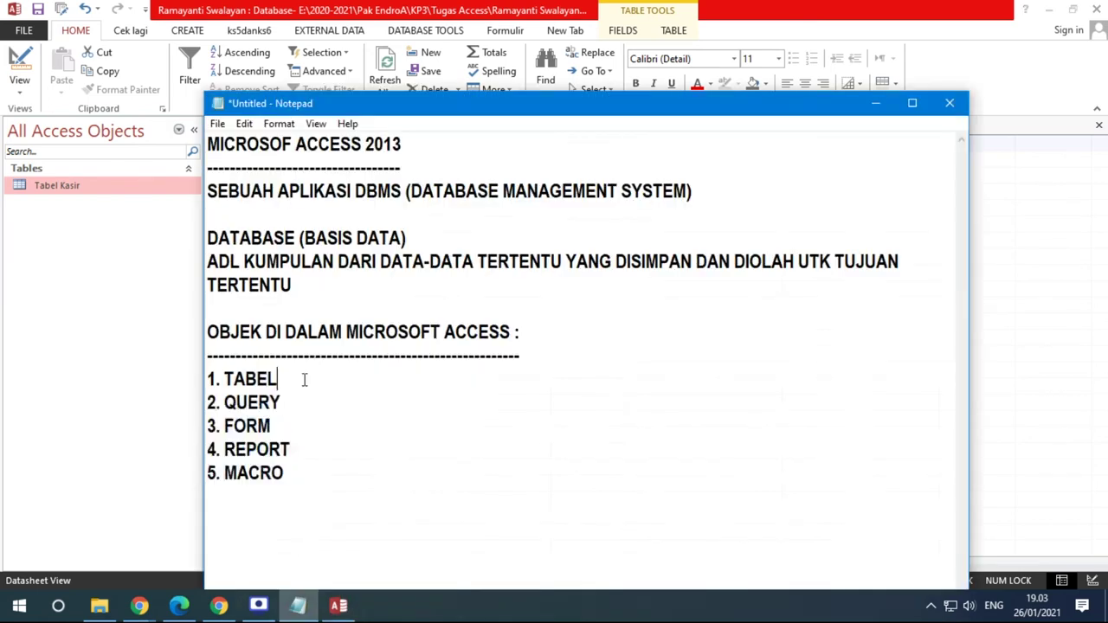
{"action": "key", "text": "Return"}
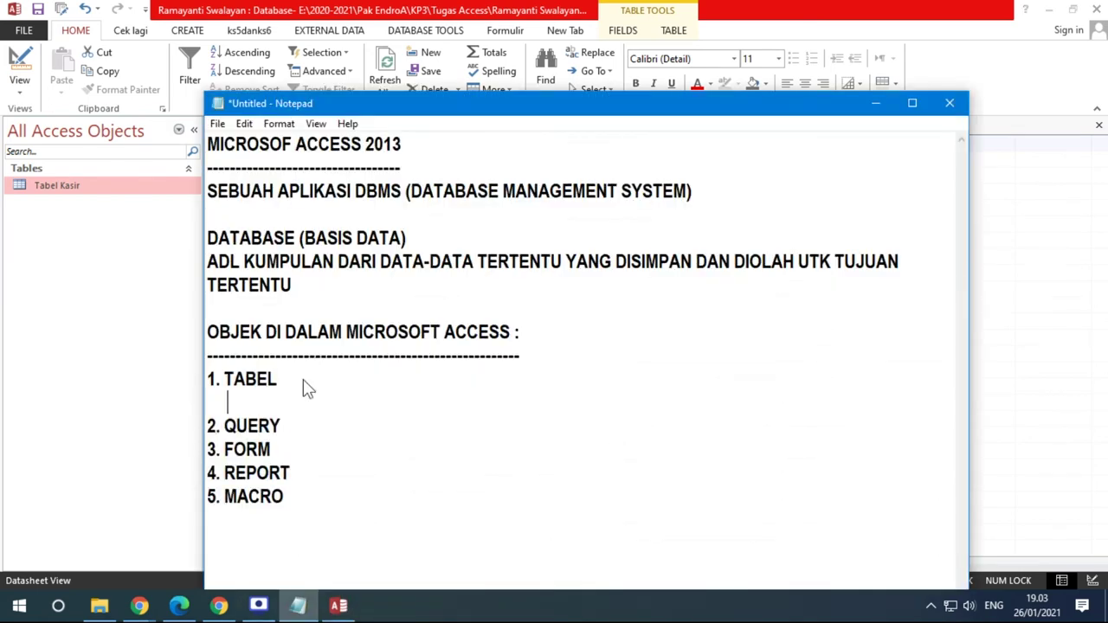
{"action": "type", "text": "PRIMARY KEY"}
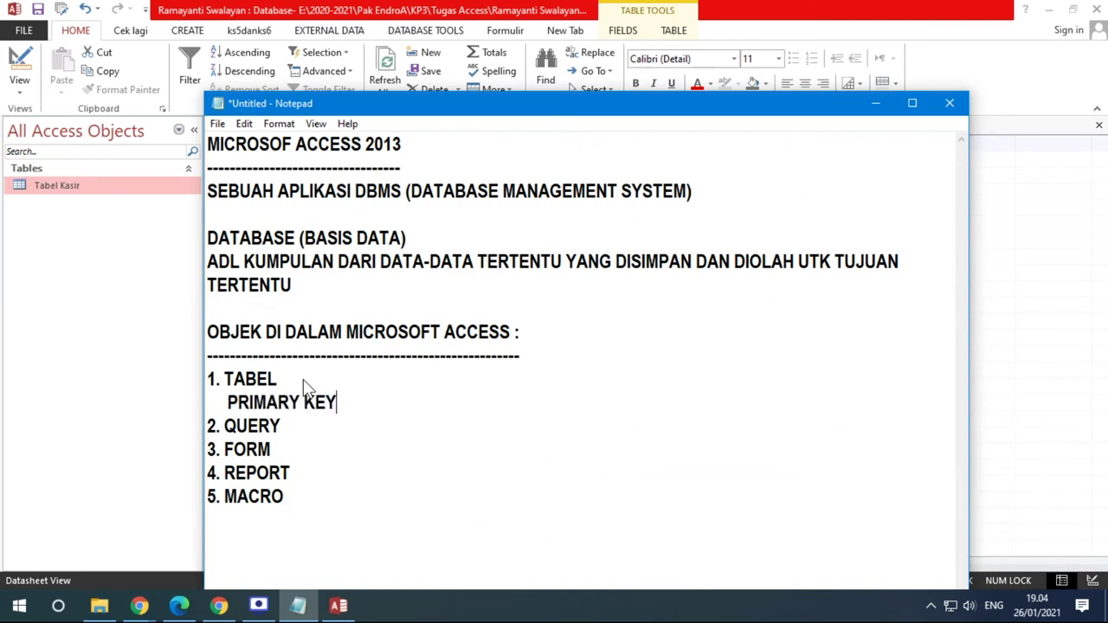
{"action": "type", "text": " = mensetting/menjak"}
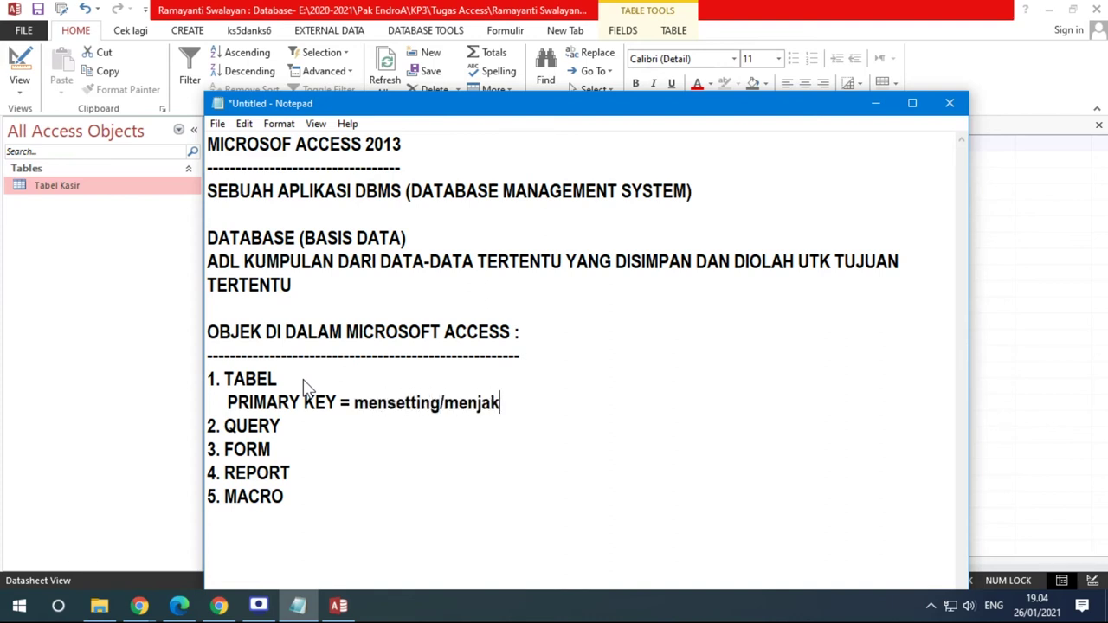
{"action": "key", "text": "BackSpace"}
{"action": "type", "text": "dika"}
{"action": "type", "text": "n kolom "}
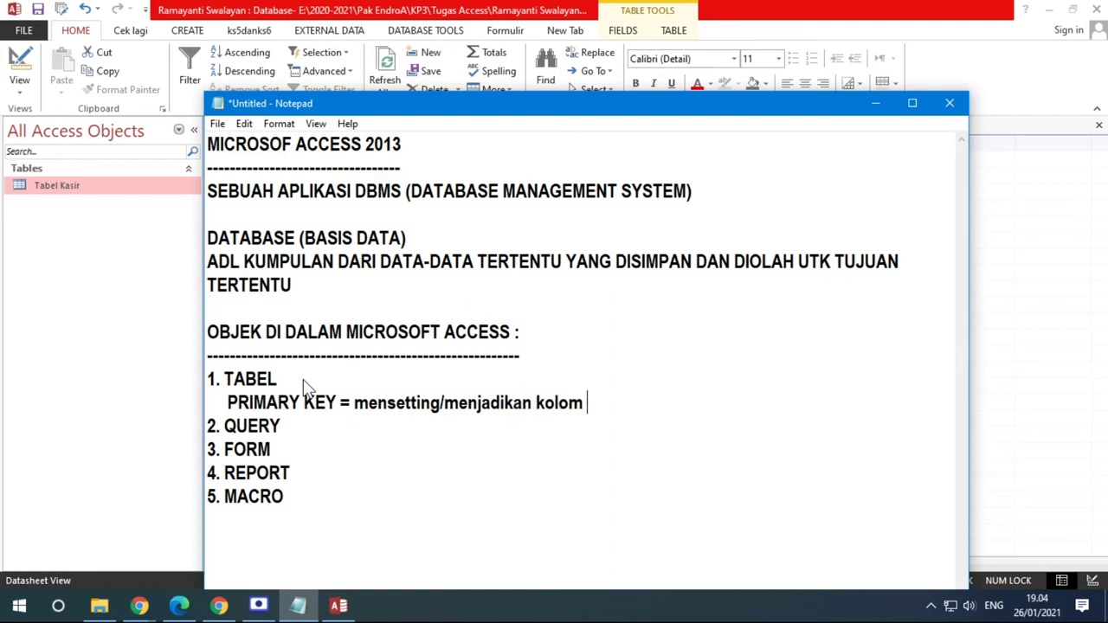
{"action": "type", "text": "hanya bole"}
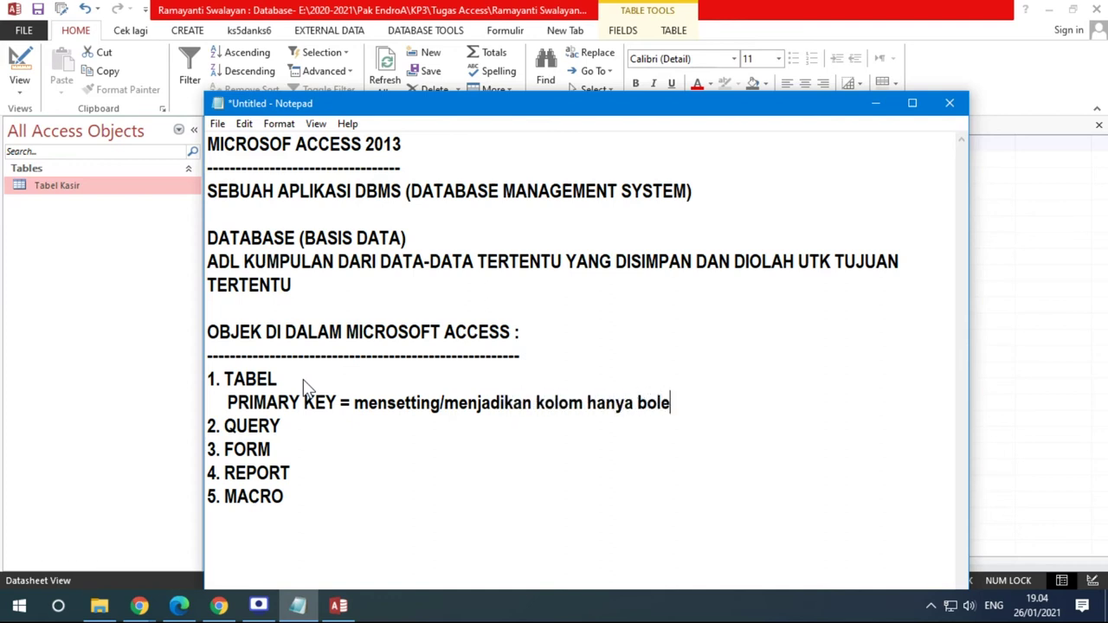
{"action": "type", "text": "h diisi da"}
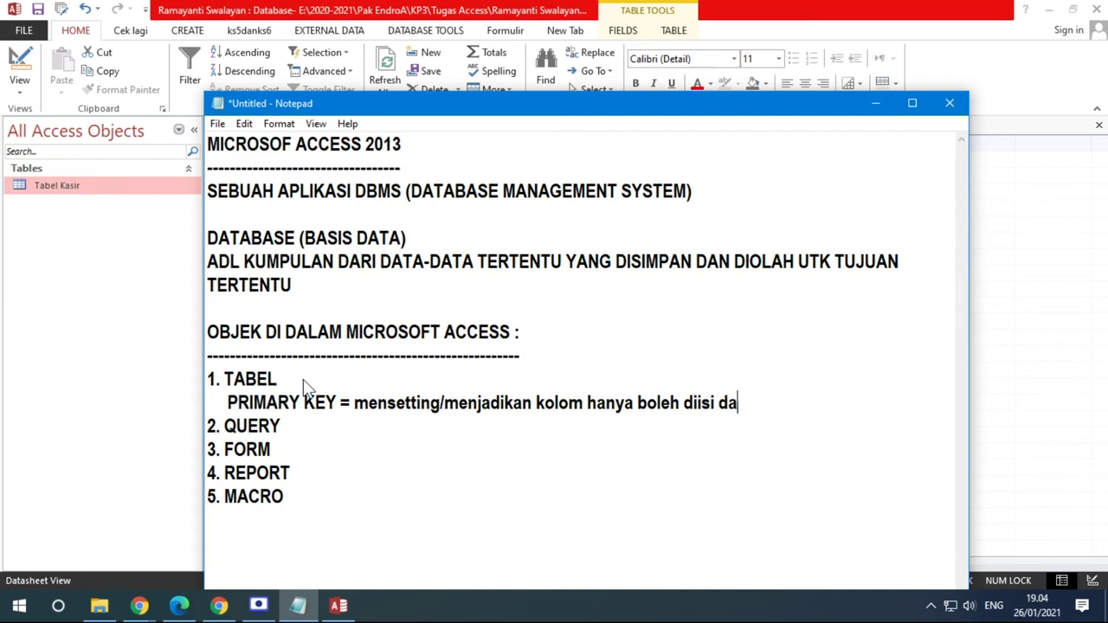
{"action": "type", "text": "ta scra"}
{"action": "key", "text": "BackSpace"}
{"action": "type", "text": "unik"}
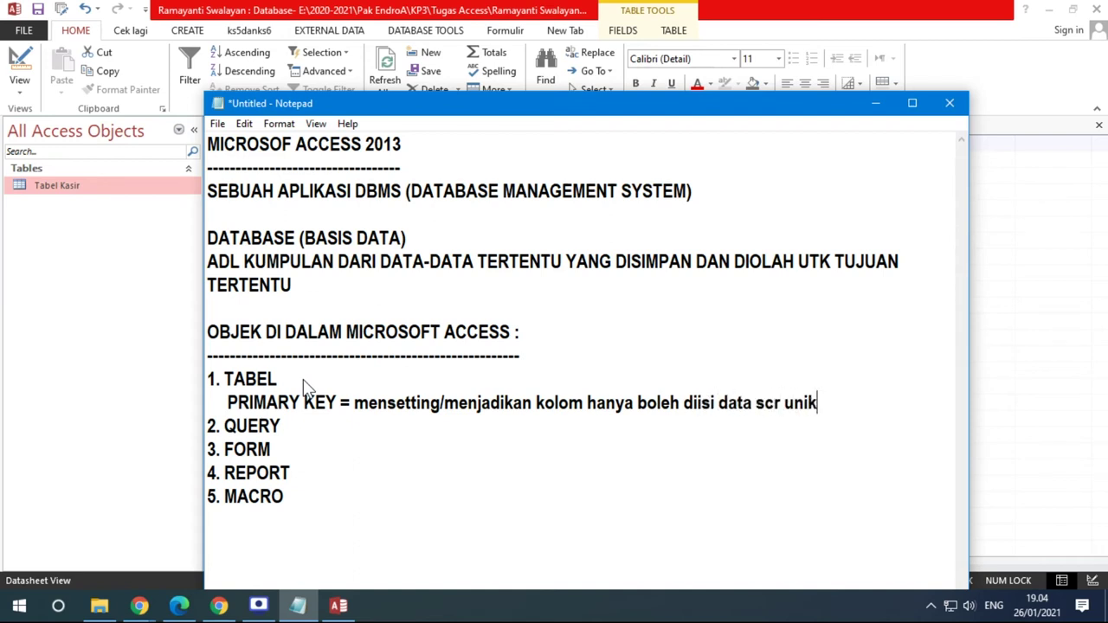
{"action": "type", "text": " (tdk boleh"}
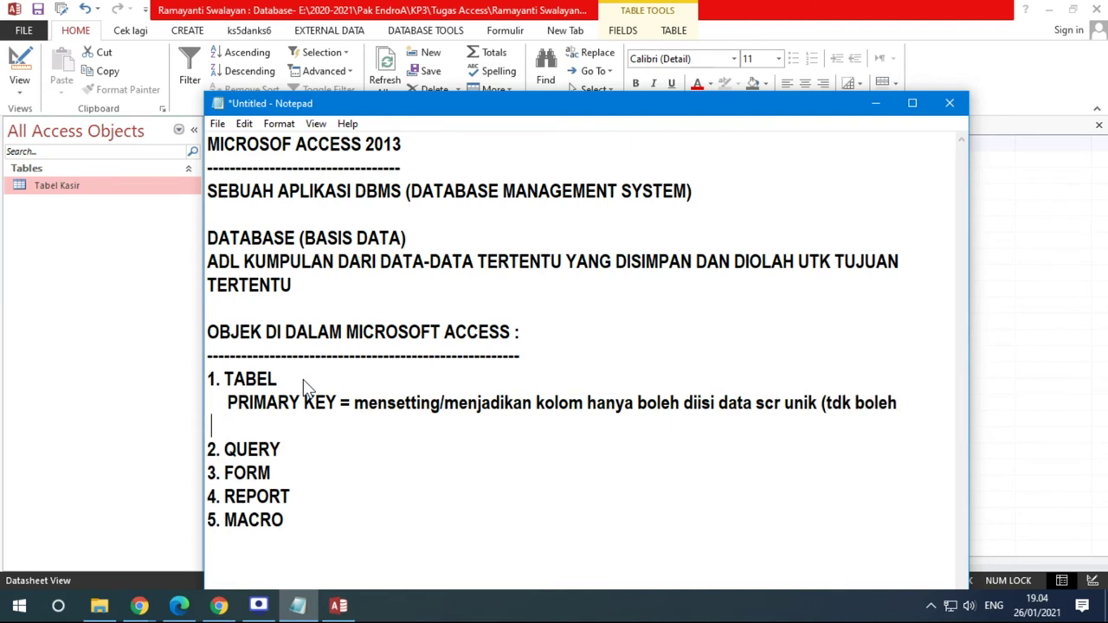
{"action": "type", "text": "kembar)"}
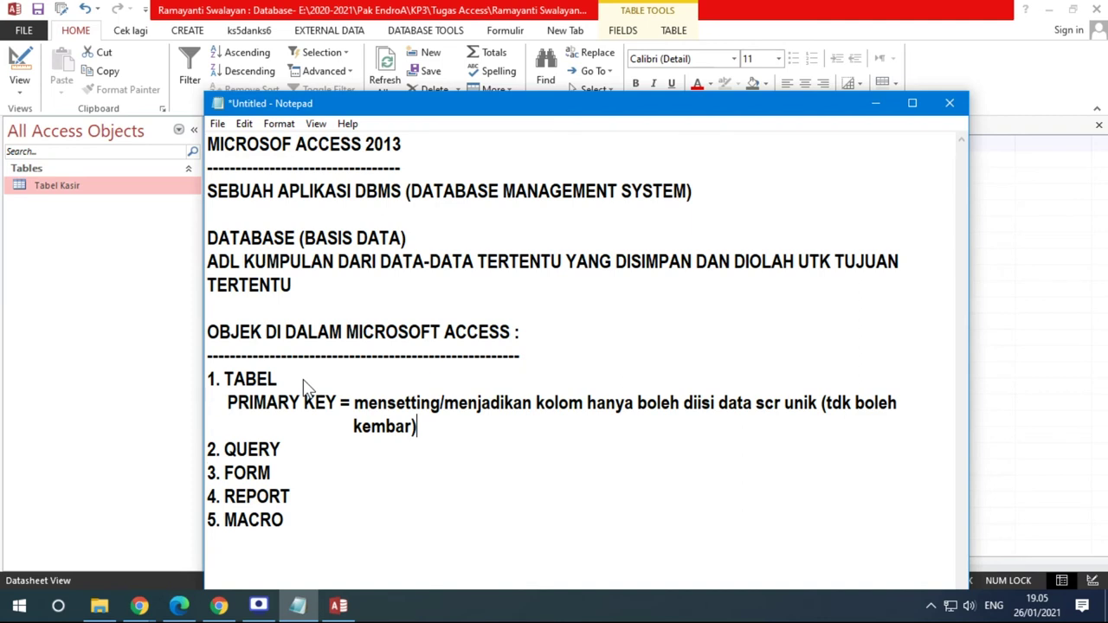
Highlight the words PRIMARY KEY in the notes and minimize Notepad
{"action": "left_click_drag", "start_coordinate": [228, 403], "coordinate": [340, 400]}
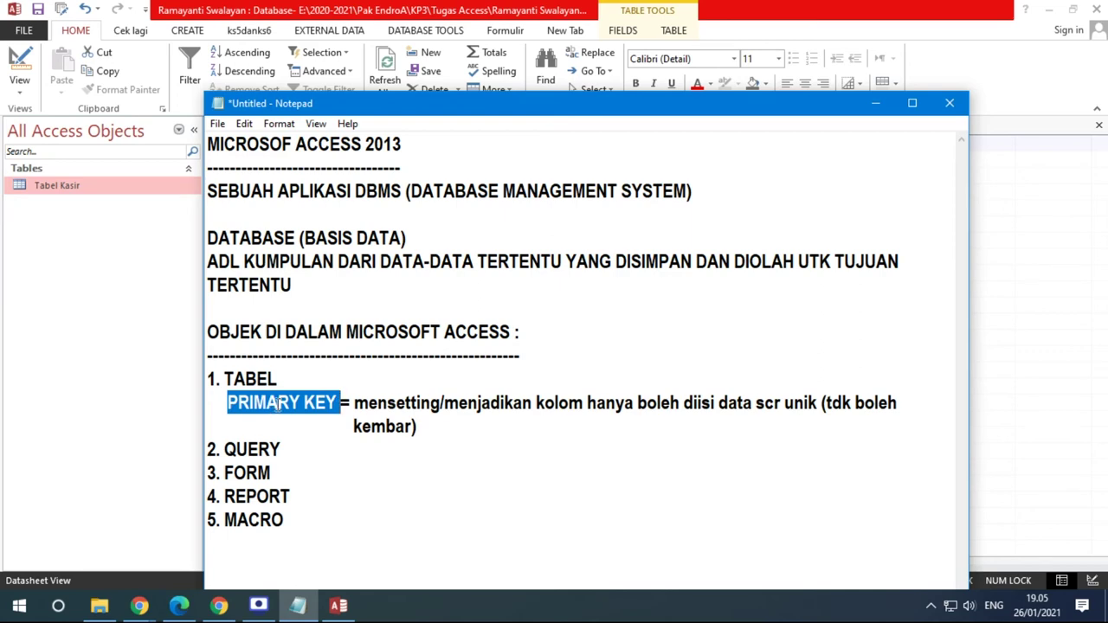
{"action": "left_click", "coordinate": [877, 101]}
Try entering a duplicate K001 record, acknowledge the duplicate-key error, and cancel the entry
{"action": "left_click", "coordinate": [252, 176]}
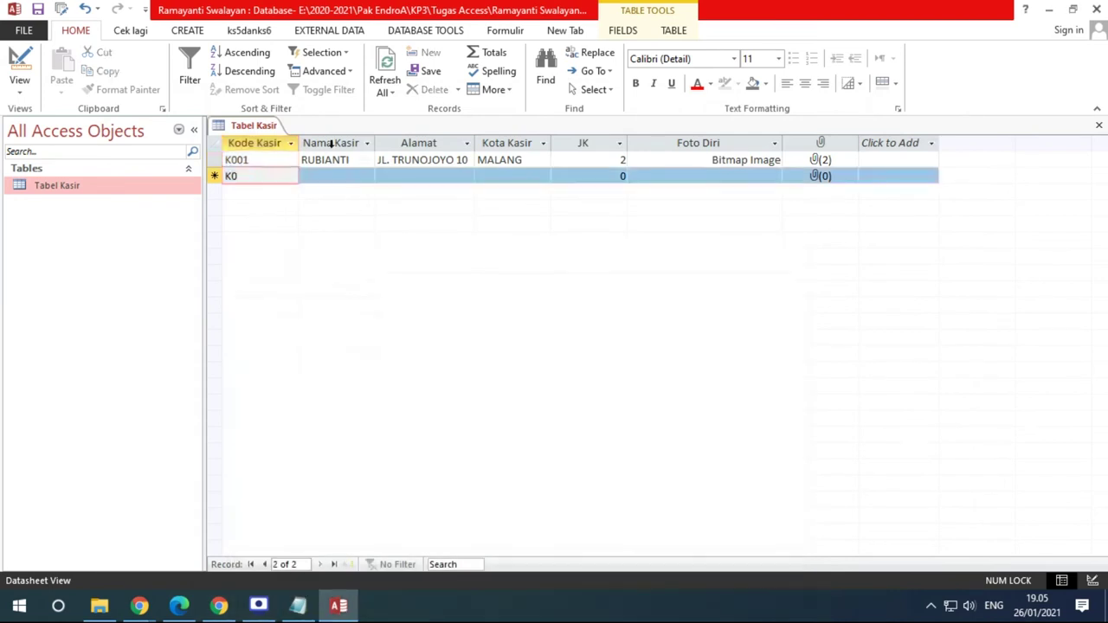
{"action": "type", "text": "01"}
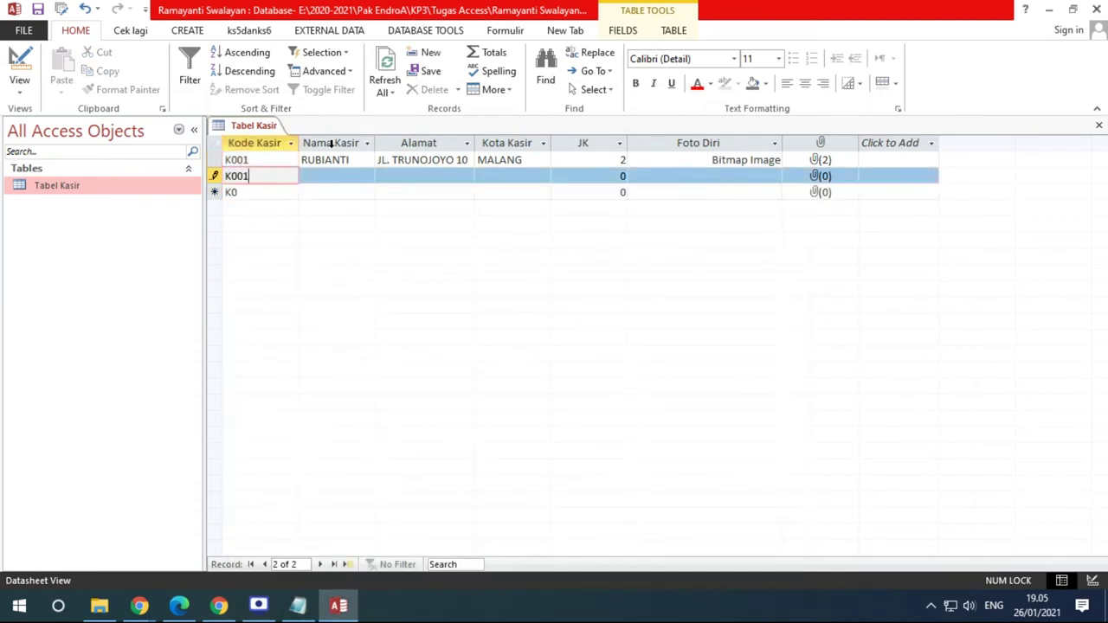
{"action": "left_click", "coordinate": [331, 144]}
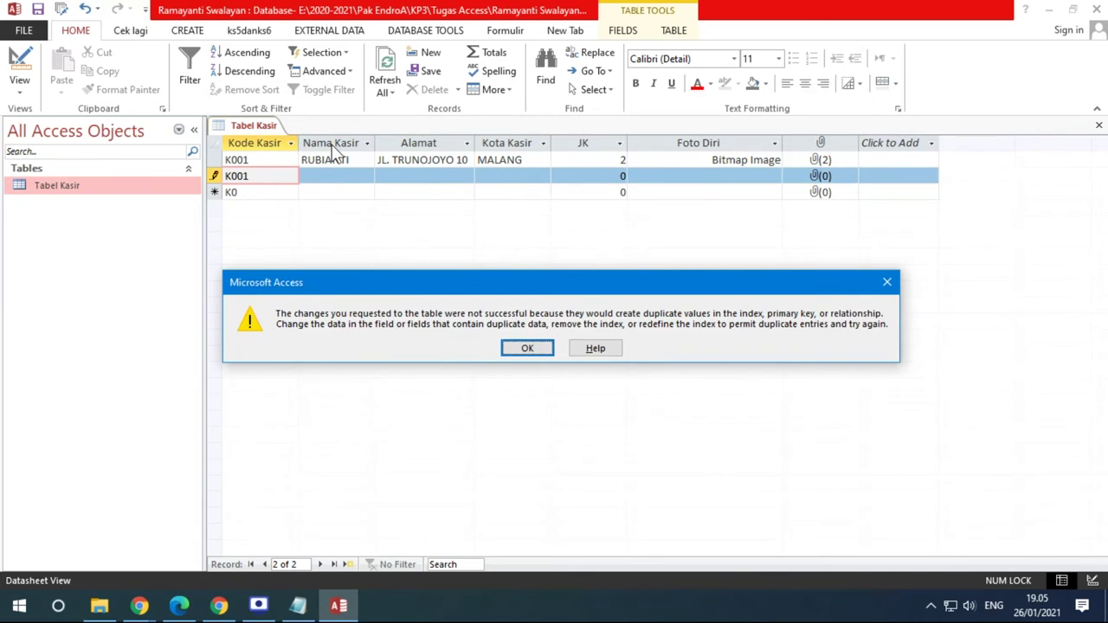
{"action": "left_click", "coordinate": [526, 348]}
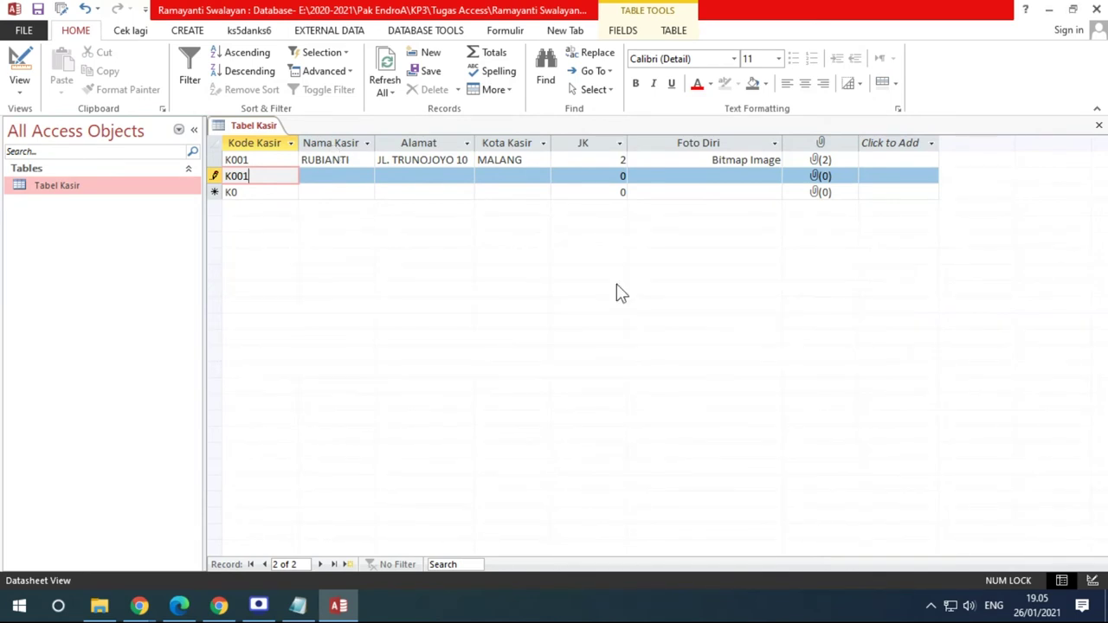
{"action": "key", "text": "Escape"}
In Design view, set and then remove KD_KSR as primary key, and return to Datasheet view
{"action": "left_click", "coordinate": [17, 57]}
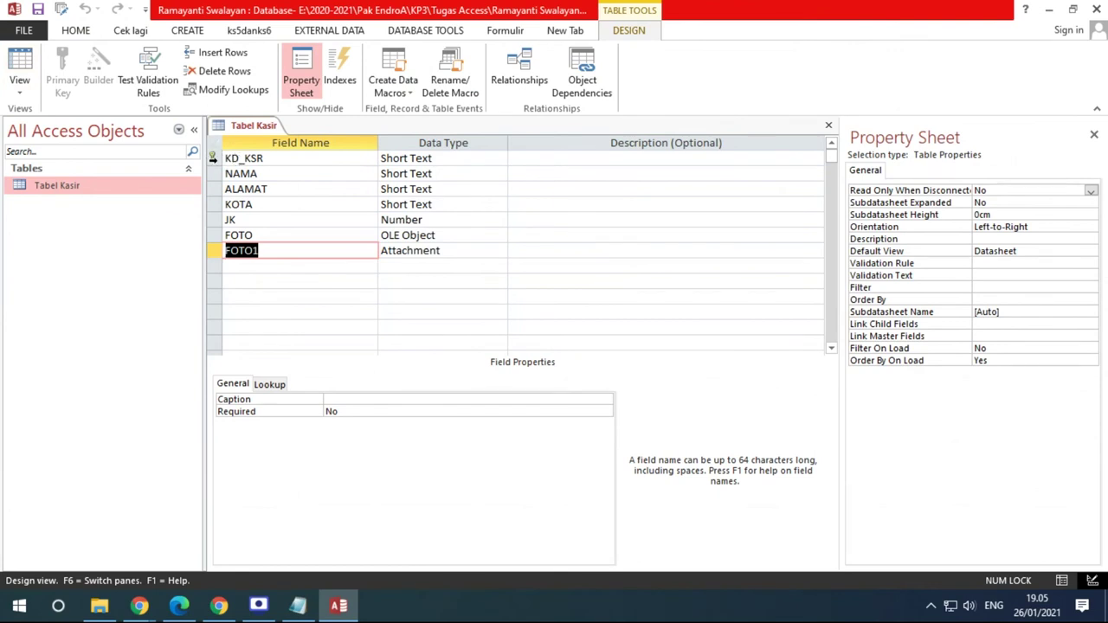
{"action": "left_click", "coordinate": [269, 158]}
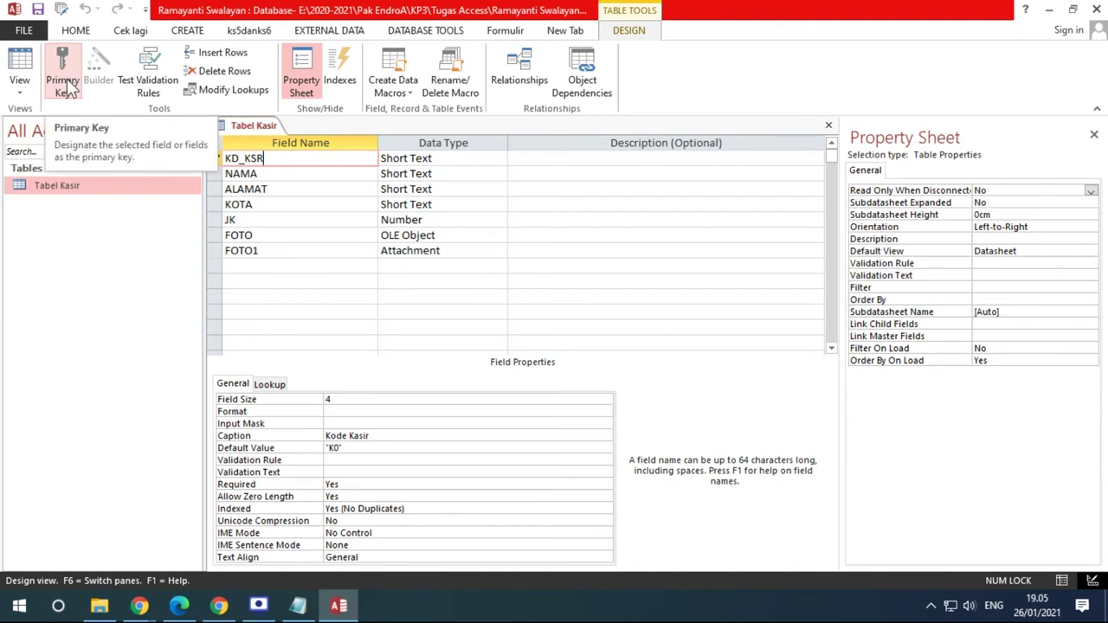
{"action": "left_click", "coordinate": [69, 83]}
{"action": "right_click", "coordinate": [274, 159]}
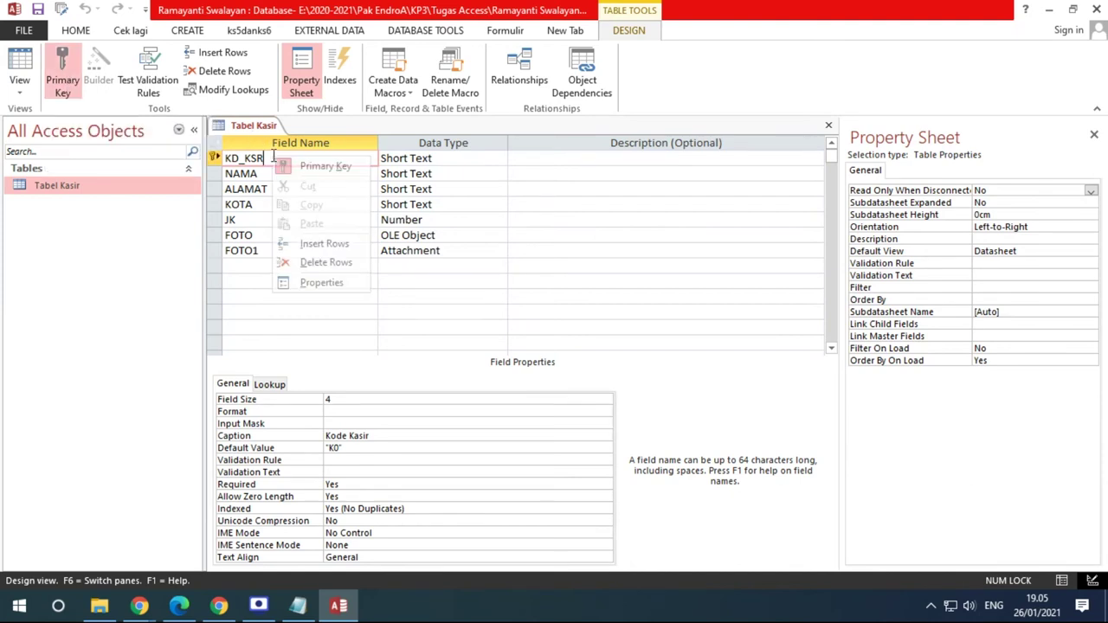
{"action": "left_click", "coordinate": [327, 168]}
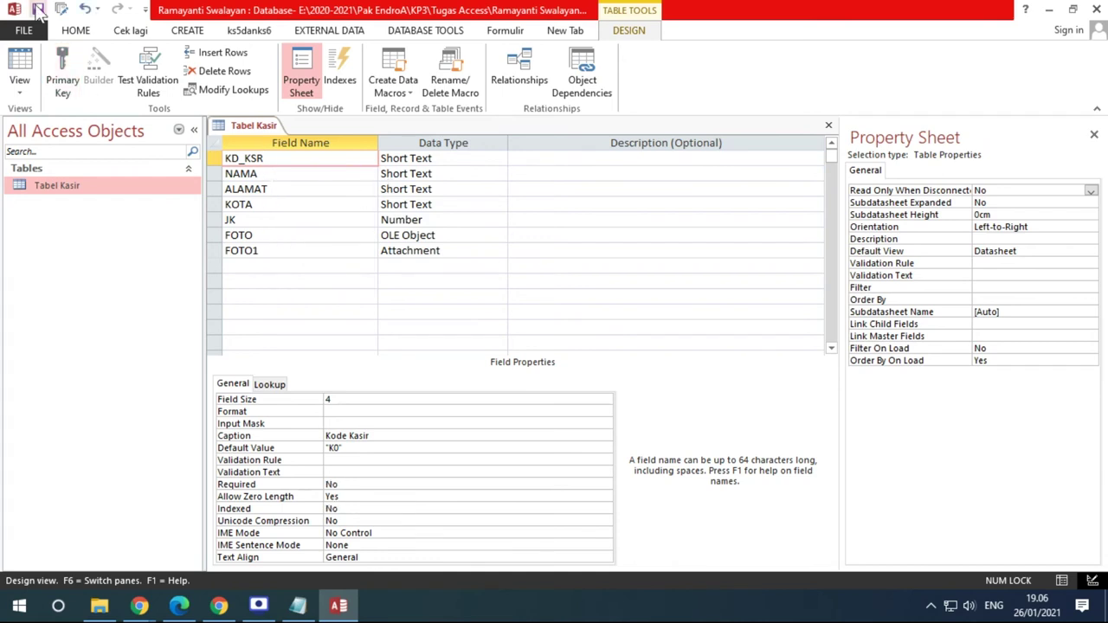
{"action": "left_click", "coordinate": [19, 69]}
Enter two more records coded K001, then select the Kode Kasir column and the duplicate rows
{"action": "left_click", "coordinate": [255, 176]}
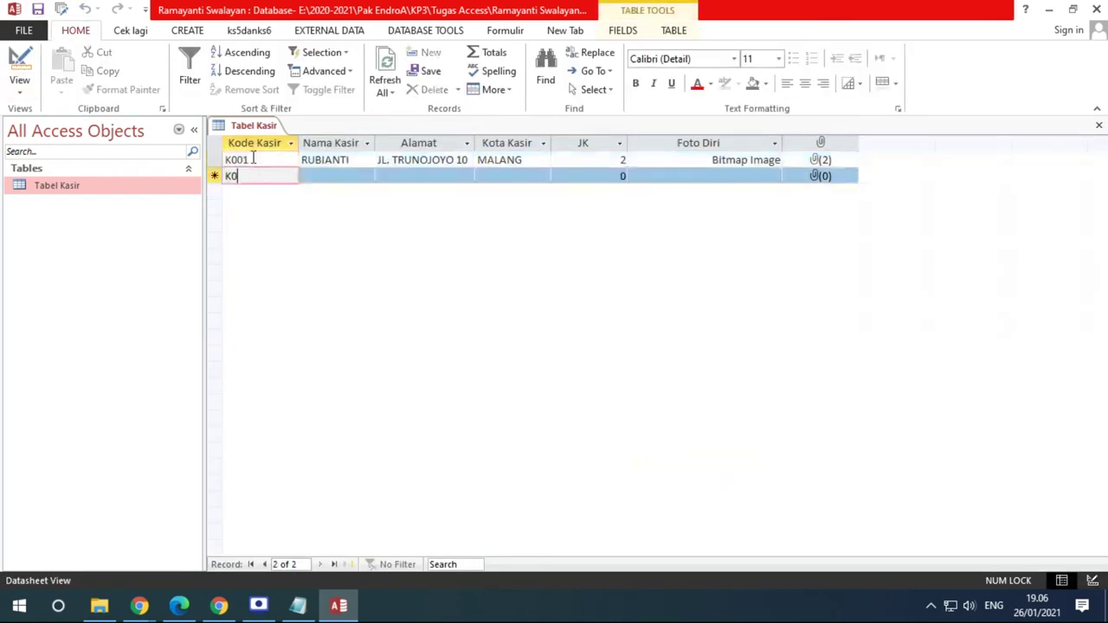
{"action": "type", "text": "01"}
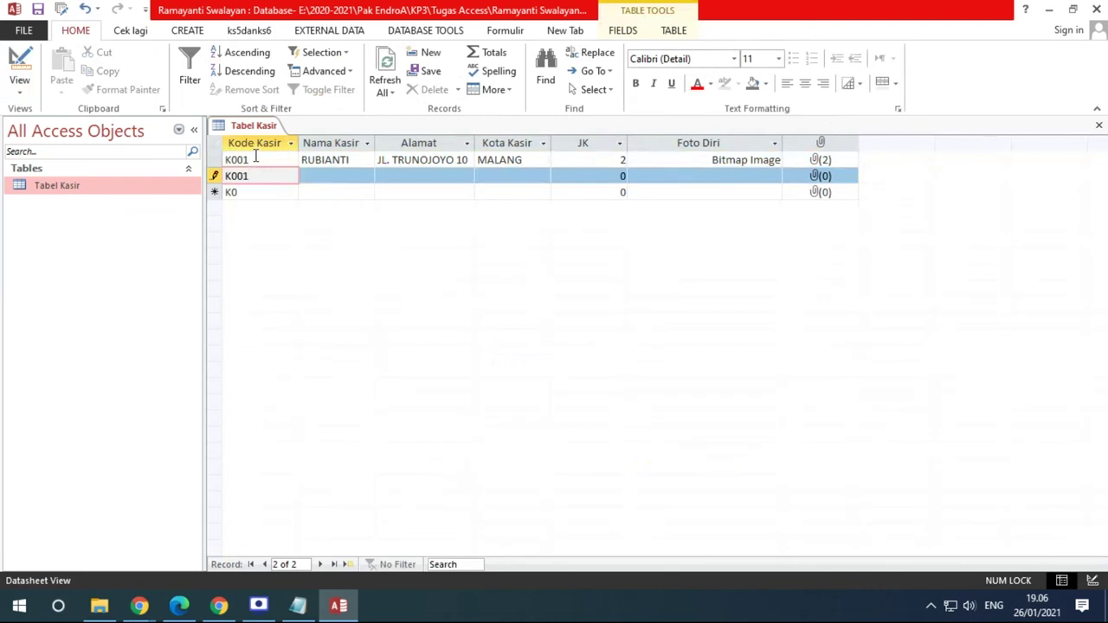
{"action": "key", "text": "Down"}
{"action": "key", "text": "F2"}
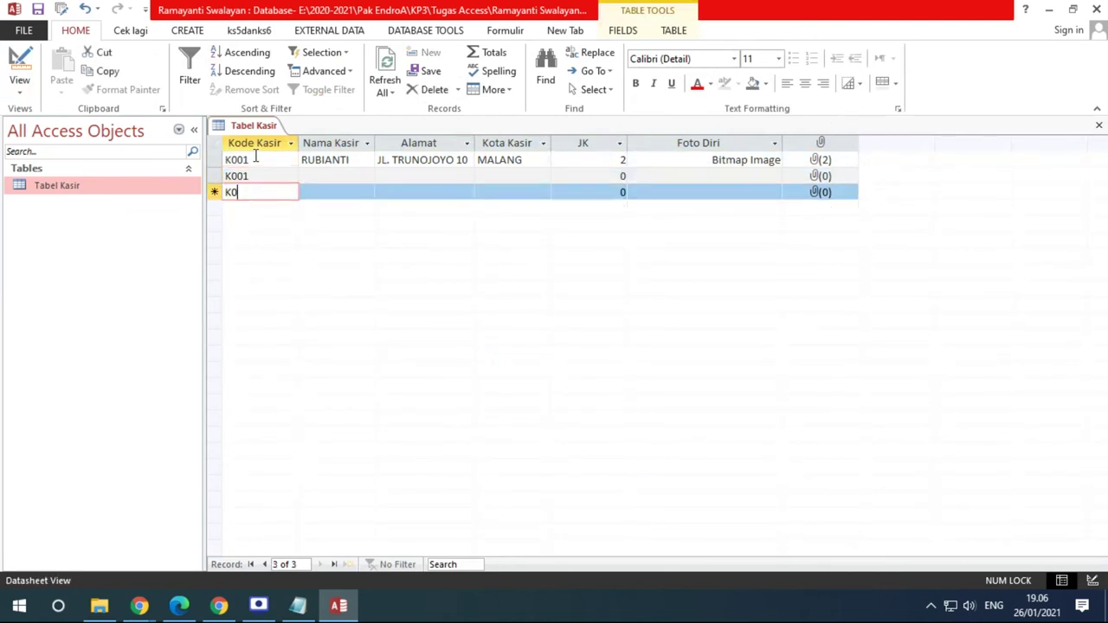
{"action": "type", "text": "01"}
{"action": "key", "text": "Tab"}
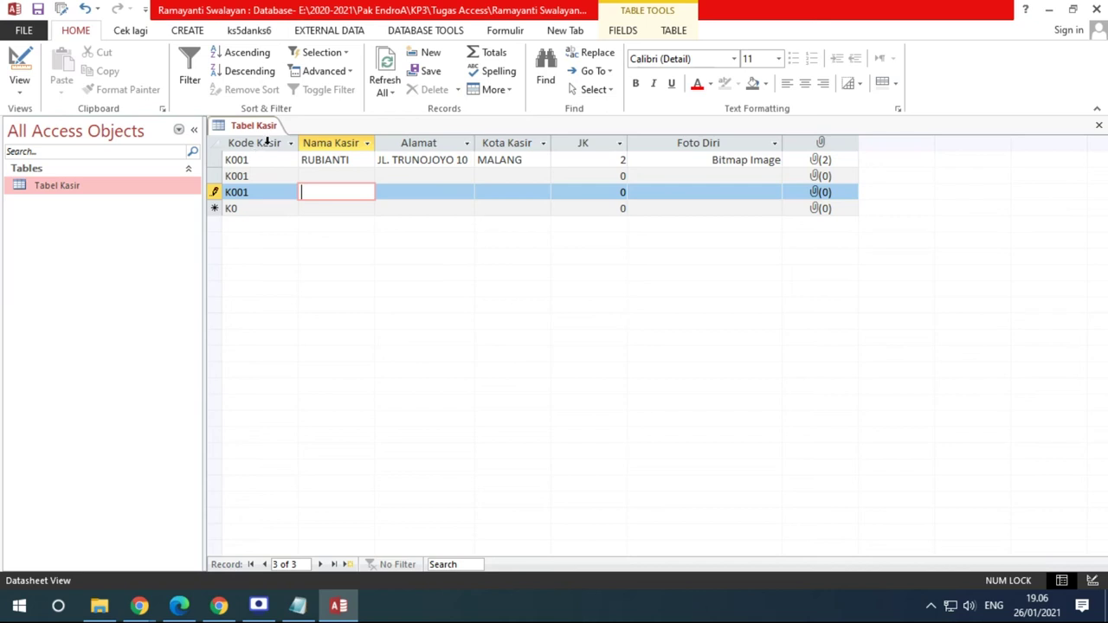
{"action": "left_click", "coordinate": [265, 142]}
{"action": "left_click", "coordinate": [255, 176]}
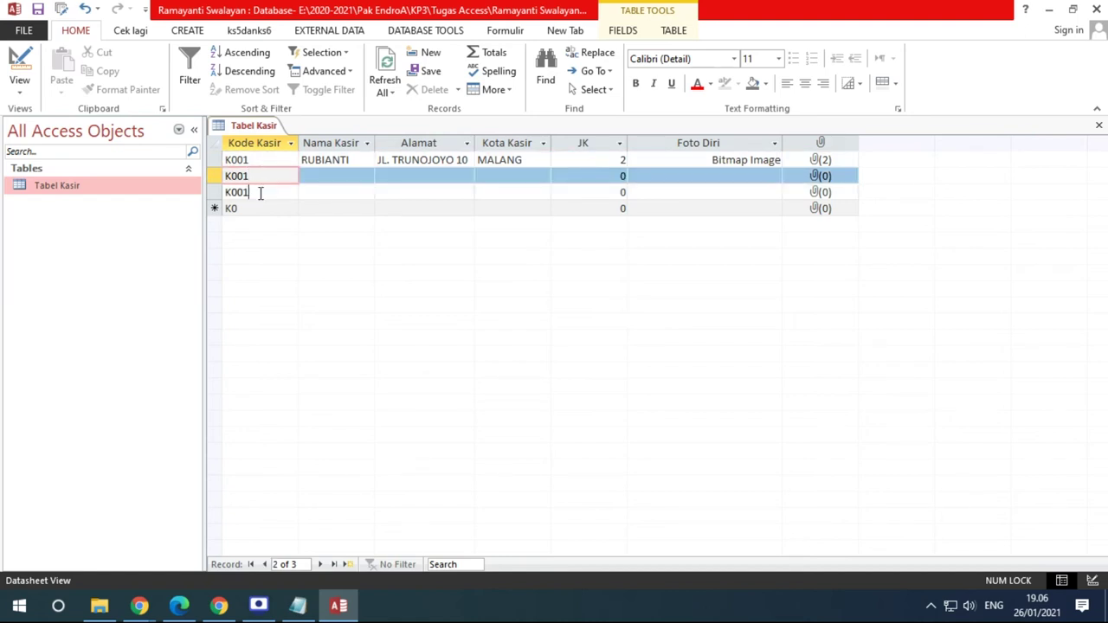
{"action": "left_click", "coordinate": [260, 193]}
Try making KD_KSR the primary key, dismiss the duplicate-values errors, and remove the key again
{"action": "left_click", "coordinate": [20, 69]}
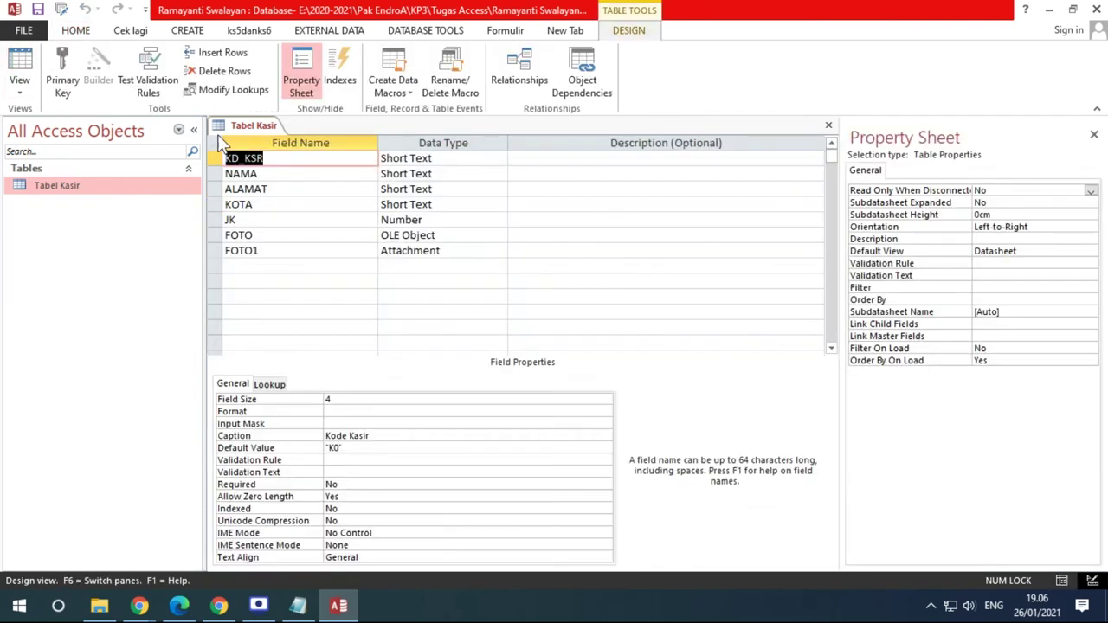
{"action": "right_click", "coordinate": [280, 157]}
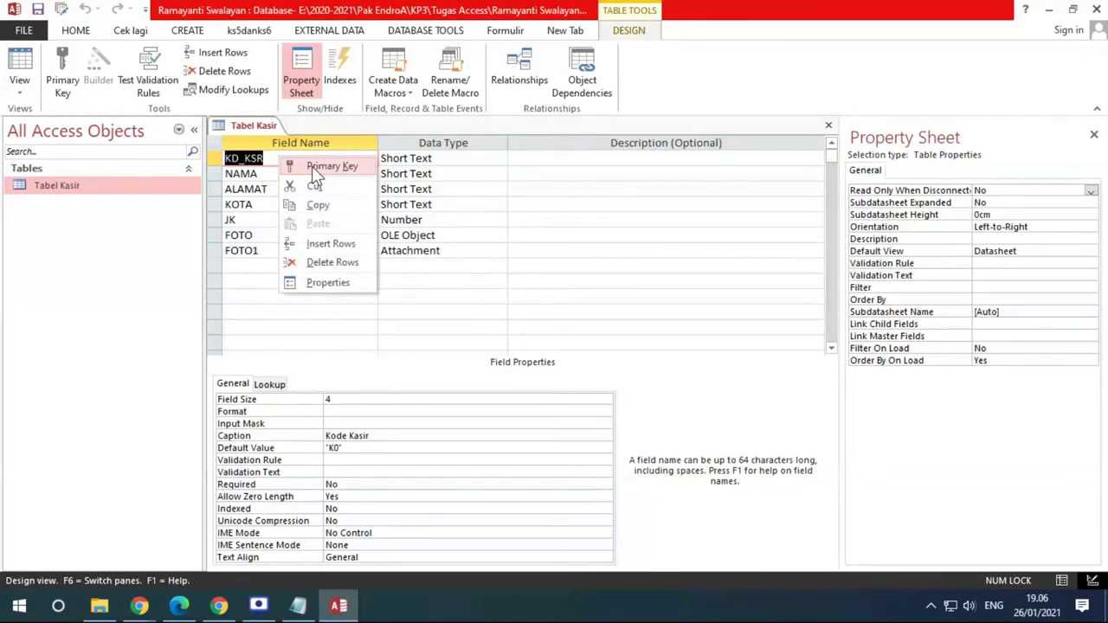
{"action": "left_click", "coordinate": [317, 168]}
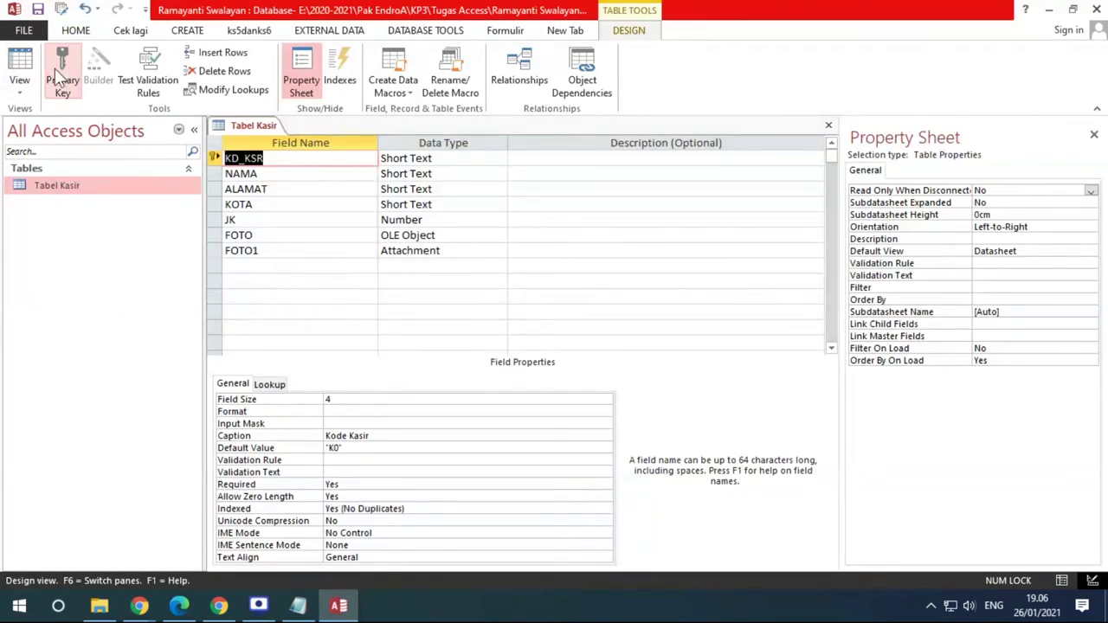
{"action": "left_click", "coordinate": [37, 9]}
{"action": "left_click_drag", "start_coordinate": [514, 293], "coordinate": [407, 191]}
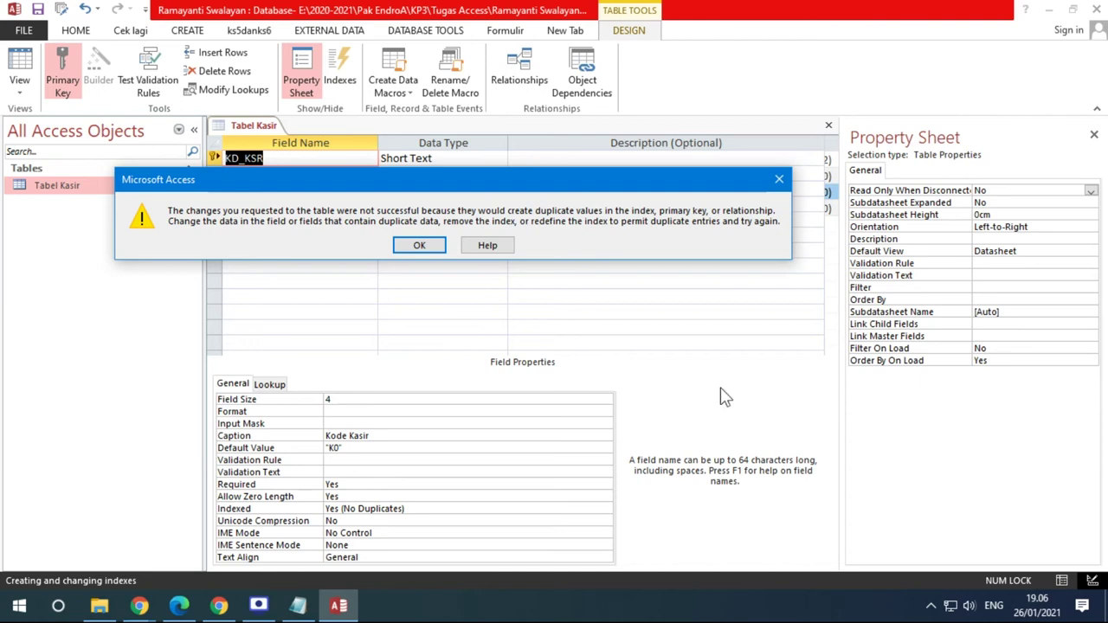
{"action": "left_click", "coordinate": [433, 244]}
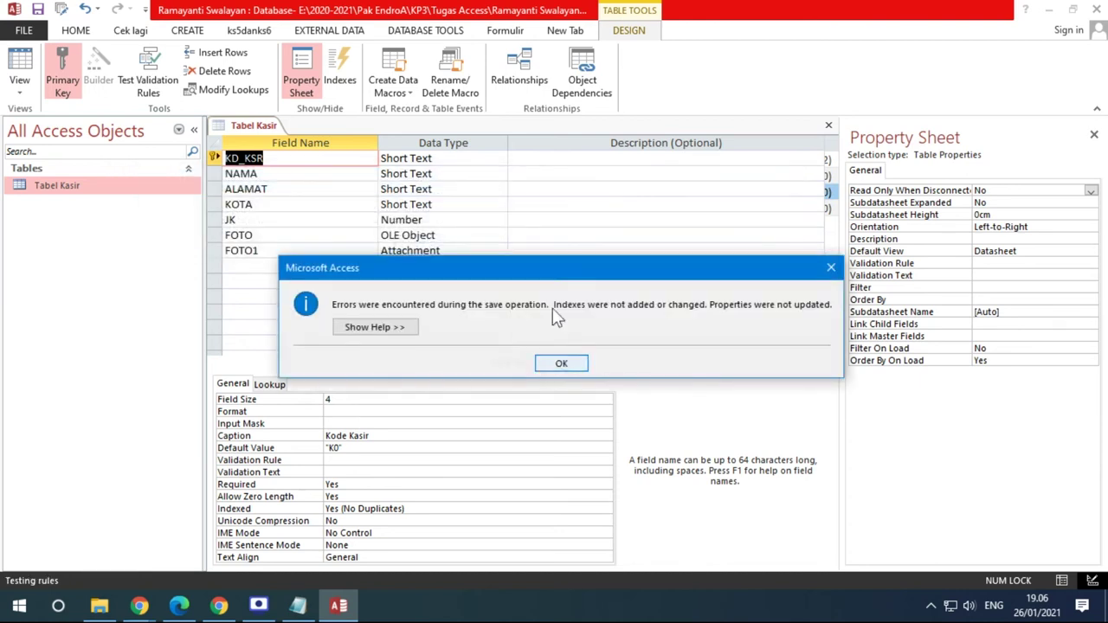
{"action": "left_click_drag", "start_coordinate": [550, 276], "coordinate": [379, 257]}
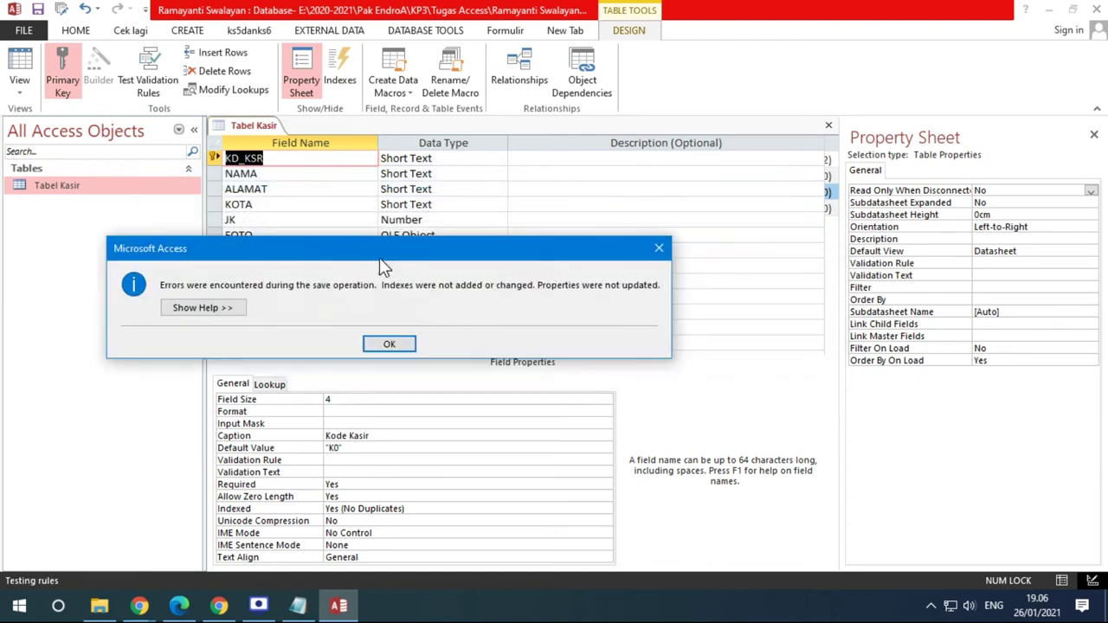
{"action": "left_click", "coordinate": [386, 344]}
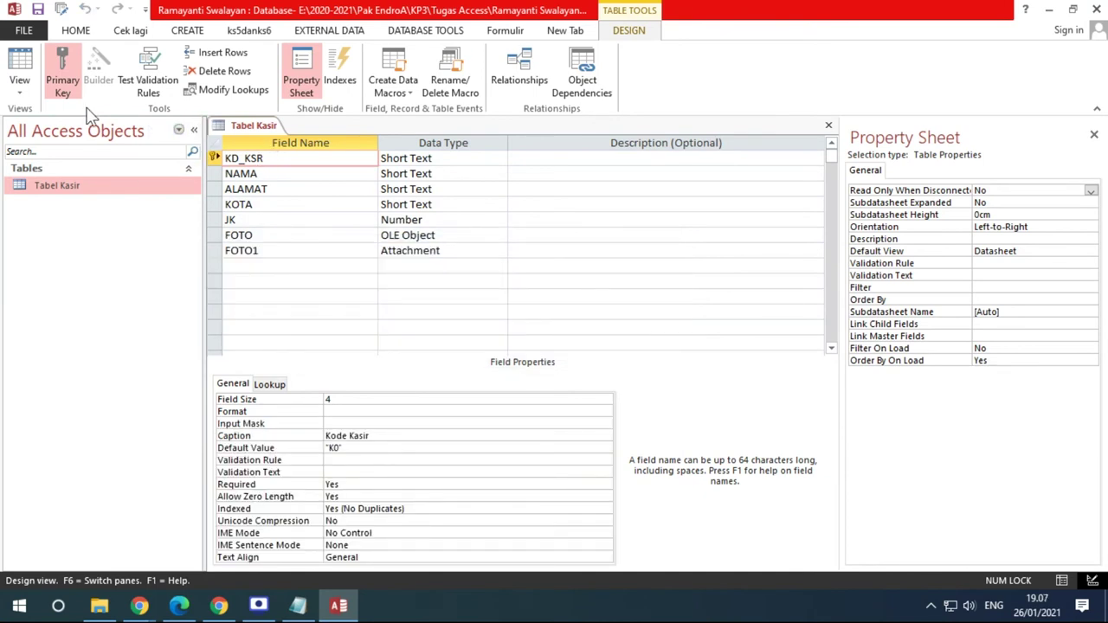
{"action": "left_click", "coordinate": [62, 83]}
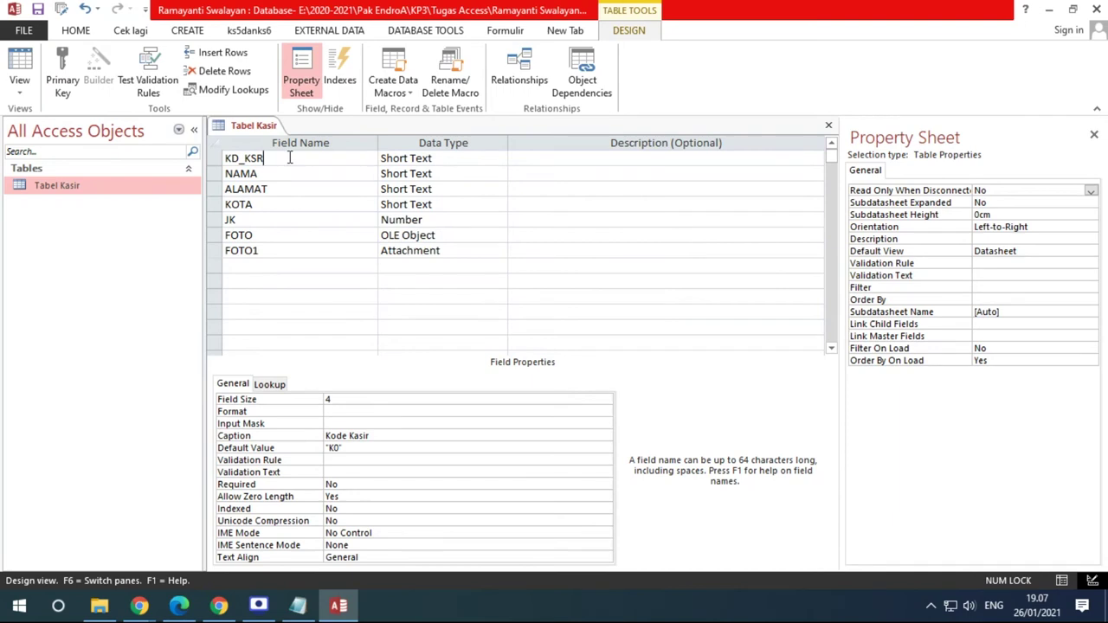
Save the table and delete the two duplicate K001 records from the datasheet
{"action": "left_click", "coordinate": [28, 75]}
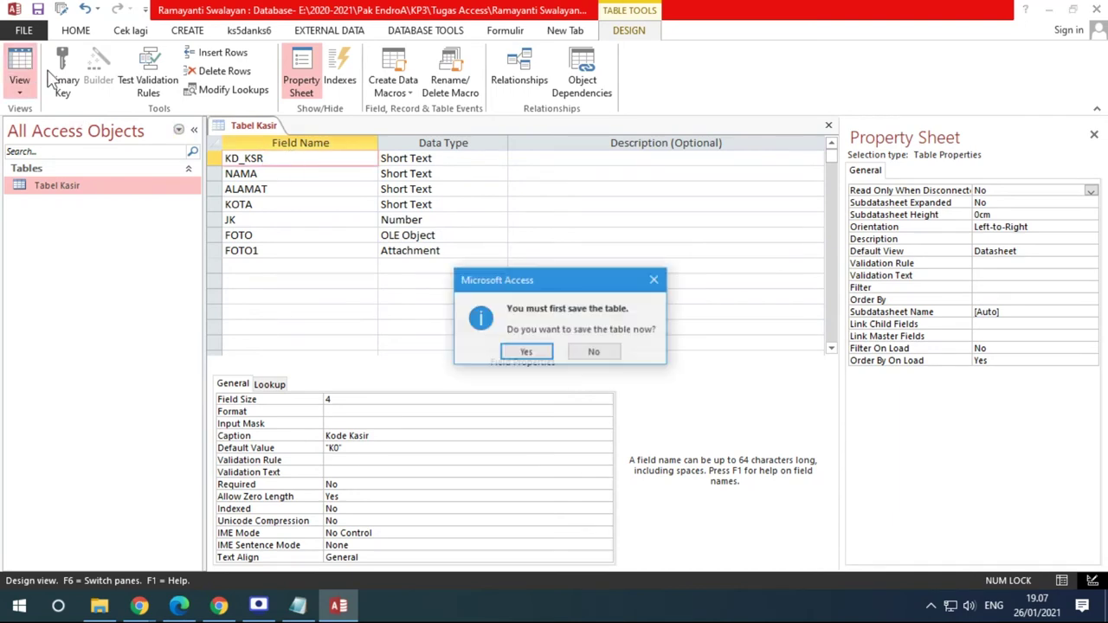
{"action": "left_click", "coordinate": [526, 351]}
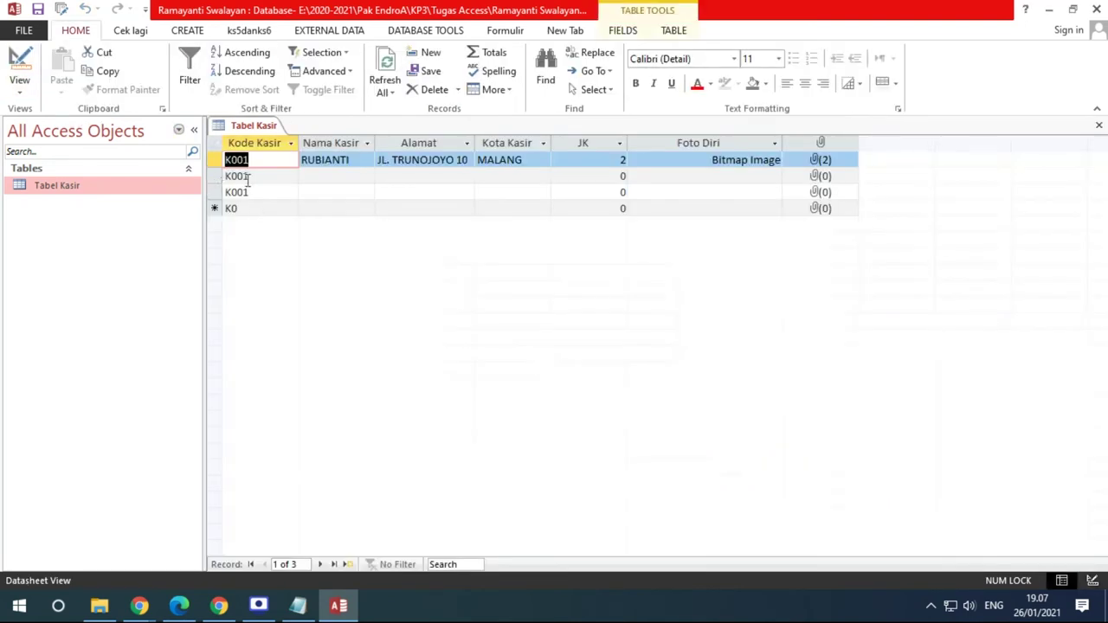
{"action": "left_click", "coordinate": [248, 176]}
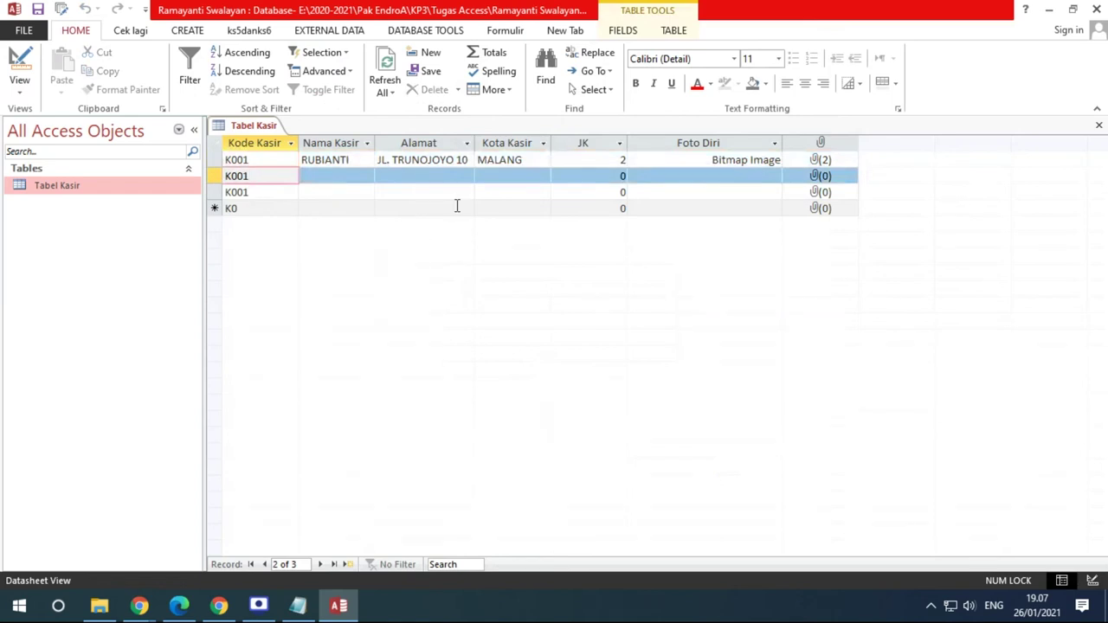
{"action": "left_click_drag", "start_coordinate": [215, 176], "coordinate": [216, 192]}
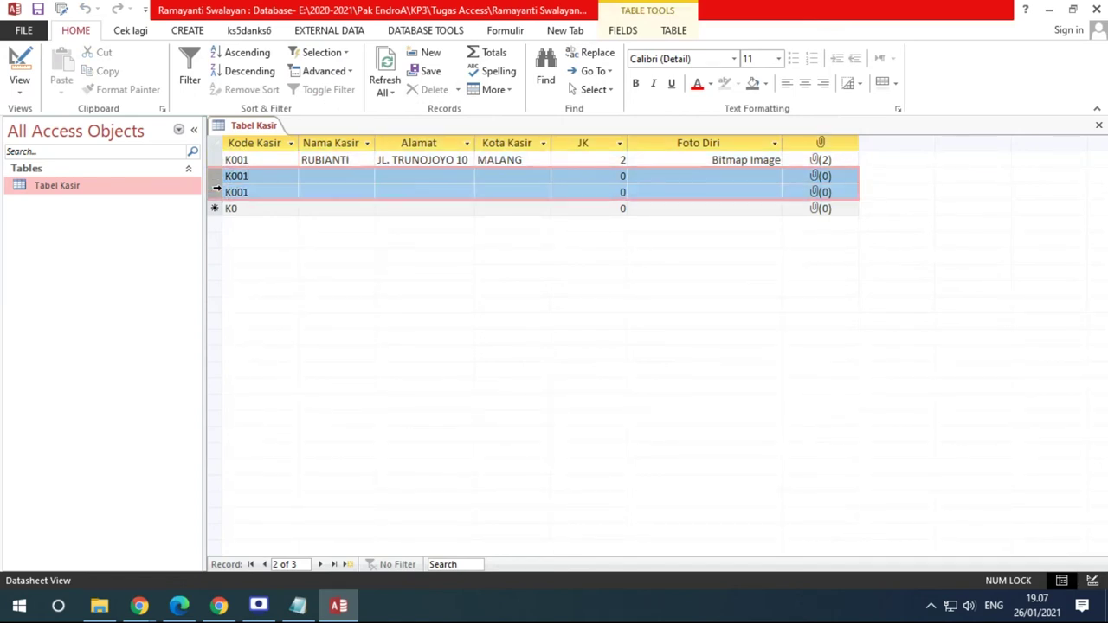
{"action": "right_click", "coordinate": [266, 192]}
{"action": "left_click", "coordinate": [303, 221]}
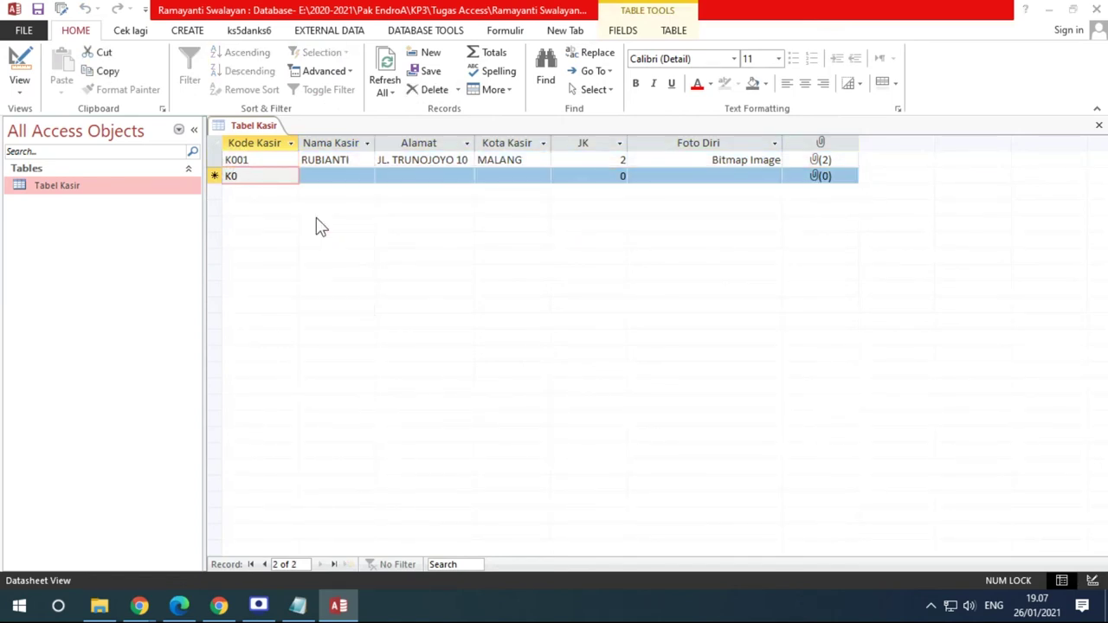
{"action": "left_click", "coordinate": [528, 357]}
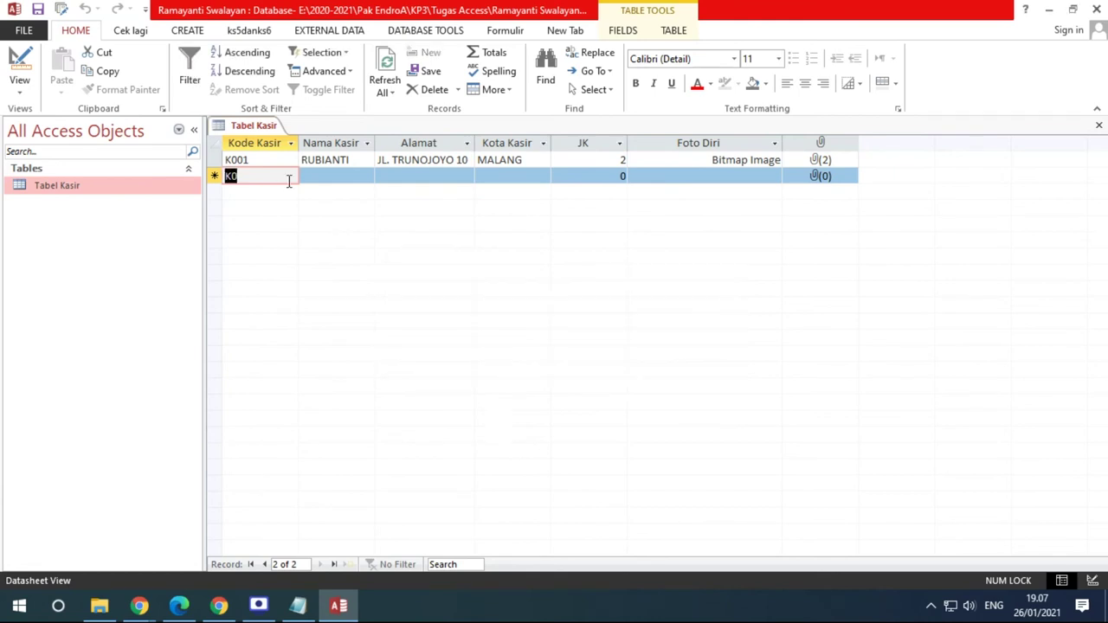
{"action": "left_click", "coordinate": [19, 57]}
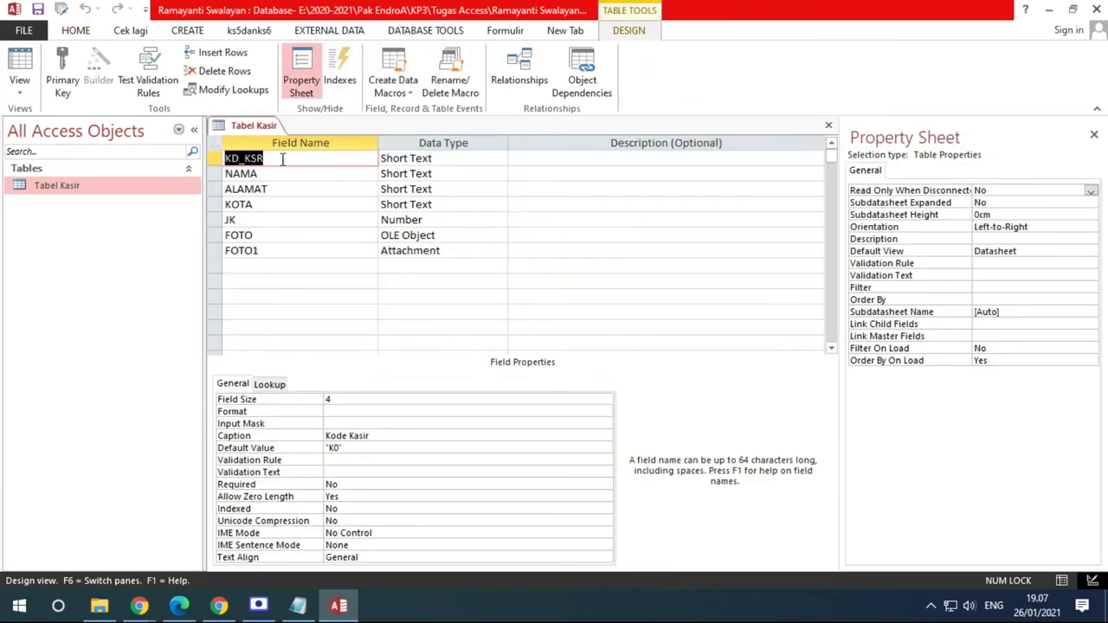
Make KD_KSR the primary key and save the Tabel Kasir design
{"action": "left_click", "coordinate": [282, 159]}
{"action": "right_click", "coordinate": [282, 159]}
{"action": "left_click", "coordinate": [324, 170]}
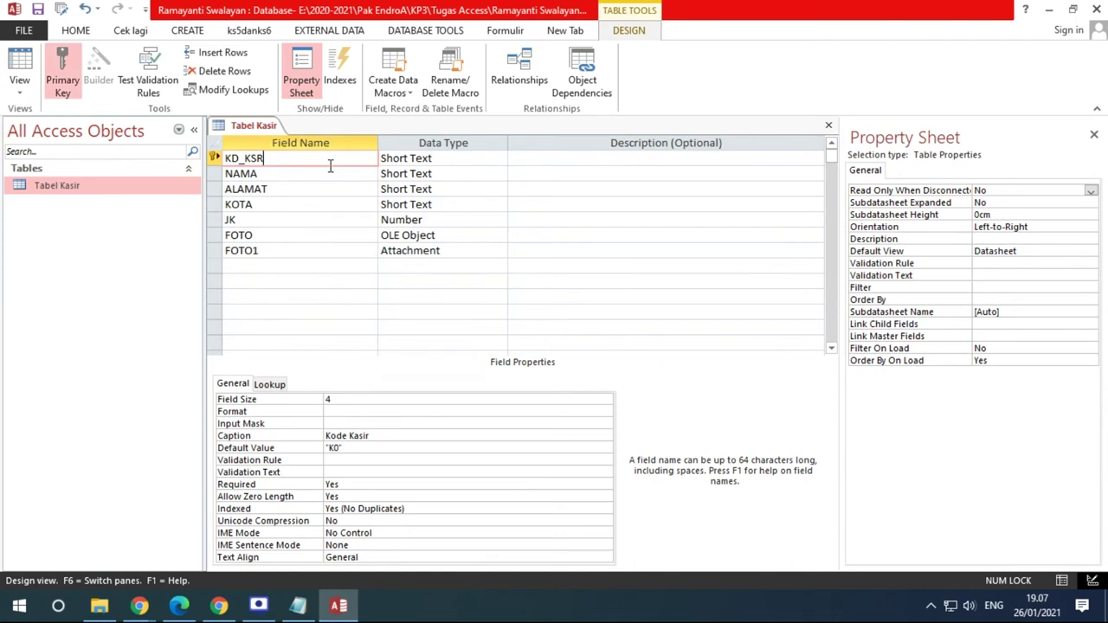
{"action": "left_click", "coordinate": [37, 10]}
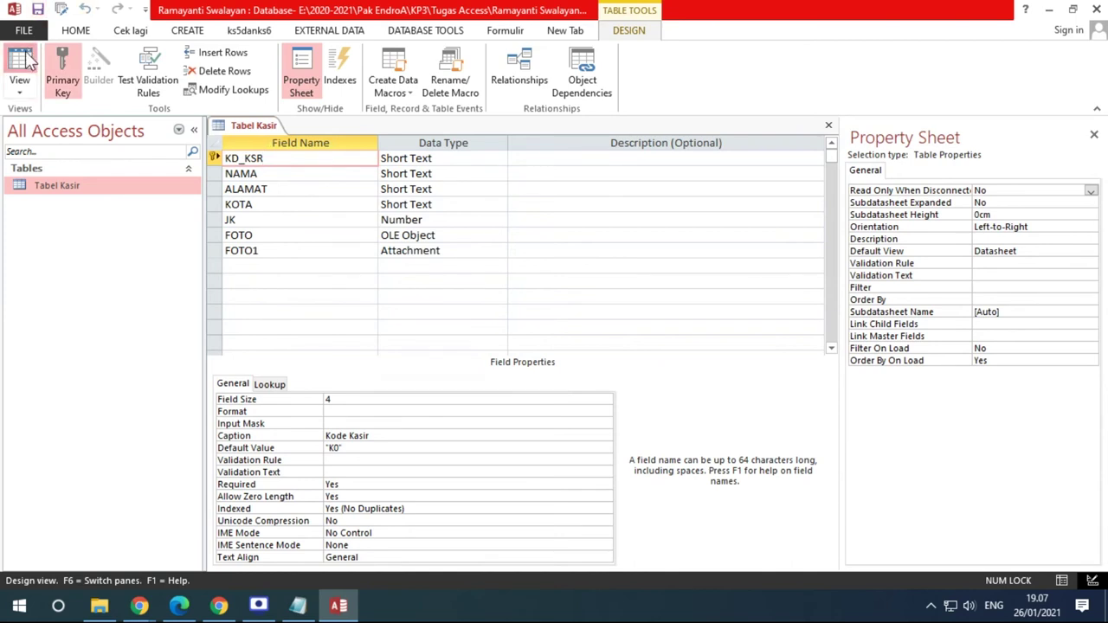
{"action": "left_click", "coordinate": [20, 56]}
Enter a new record coded K001, dismiss the duplicate error, and change its code to K002
{"action": "left_click", "coordinate": [255, 174]}
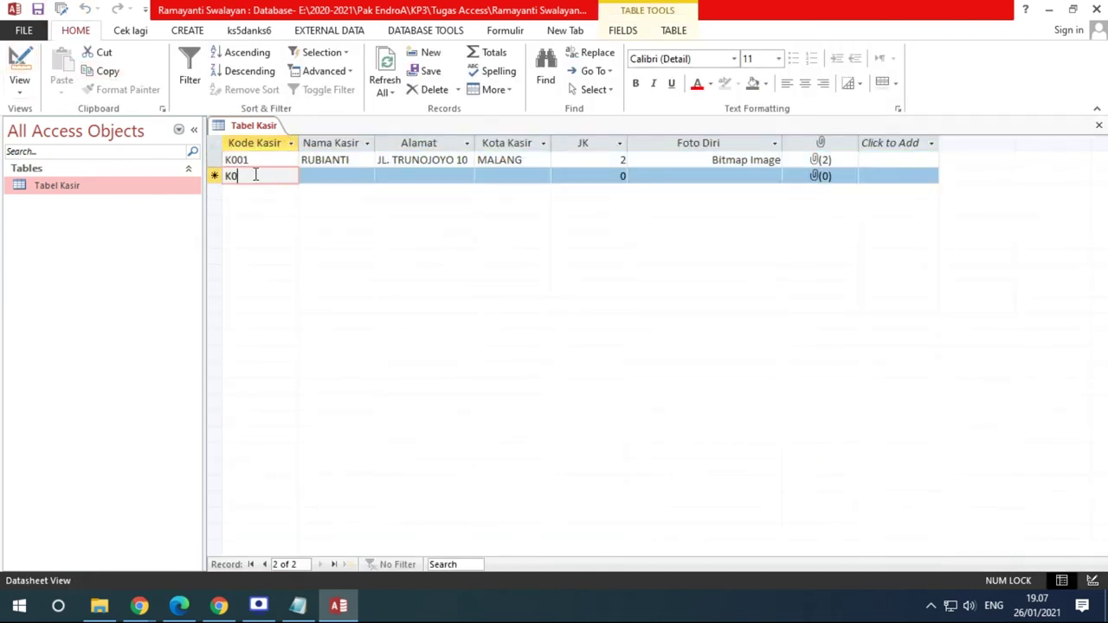
{"action": "type", "text": "01"}
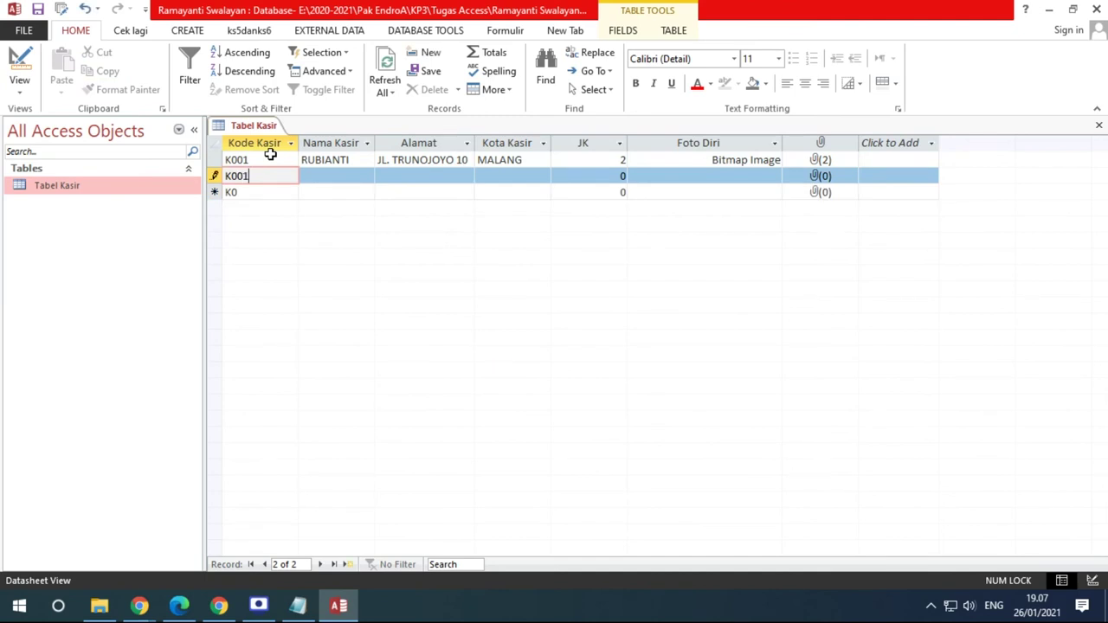
{"action": "key", "text": "Tab"}
{"action": "key", "text": "Tab"}
{"action": "key", "text": "Tab"}
{"action": "key", "text": "Tab"}
{"action": "key", "text": "Tab"}
{"action": "key", "text": "Tab"}
{"action": "key", "text": "Tab"}
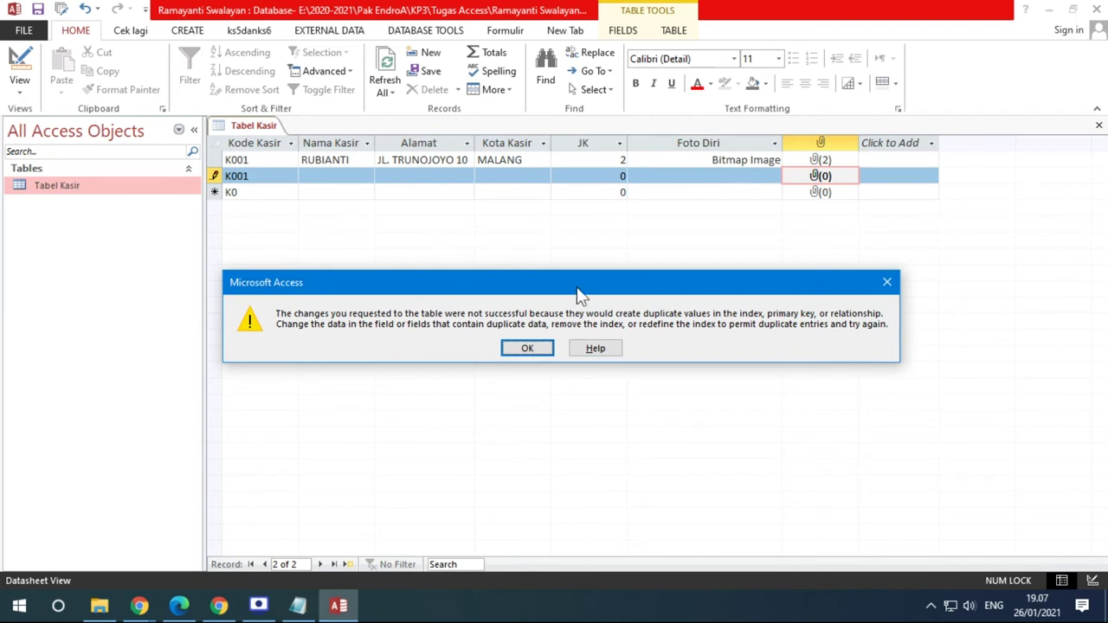
{"action": "left_click_drag", "start_coordinate": [580, 294], "coordinate": [447, 255]}
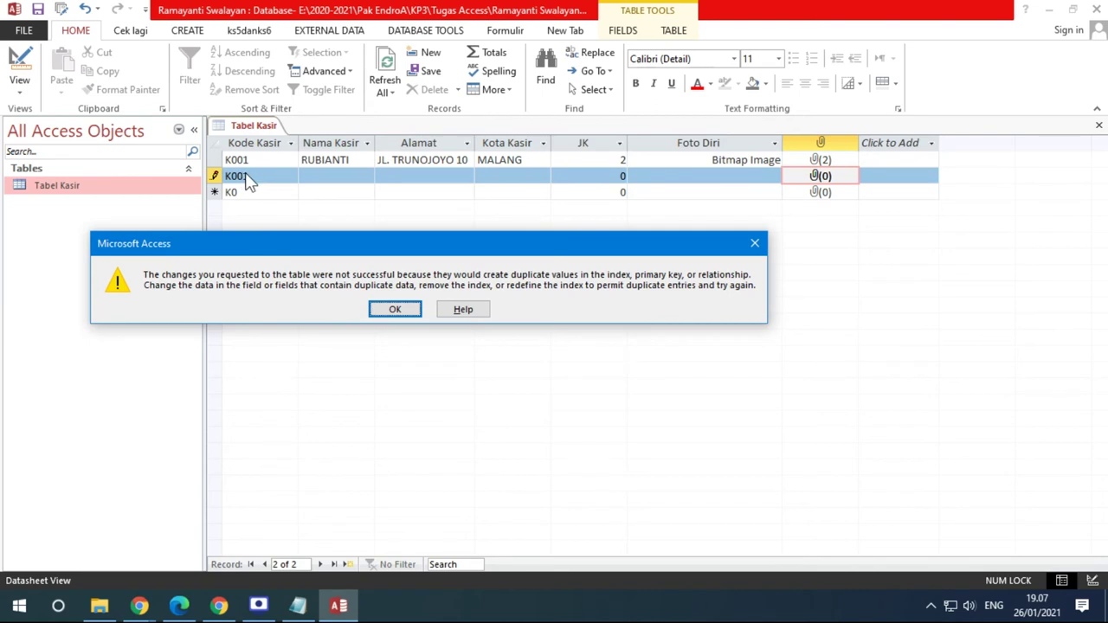
{"action": "left_click", "coordinate": [387, 309]}
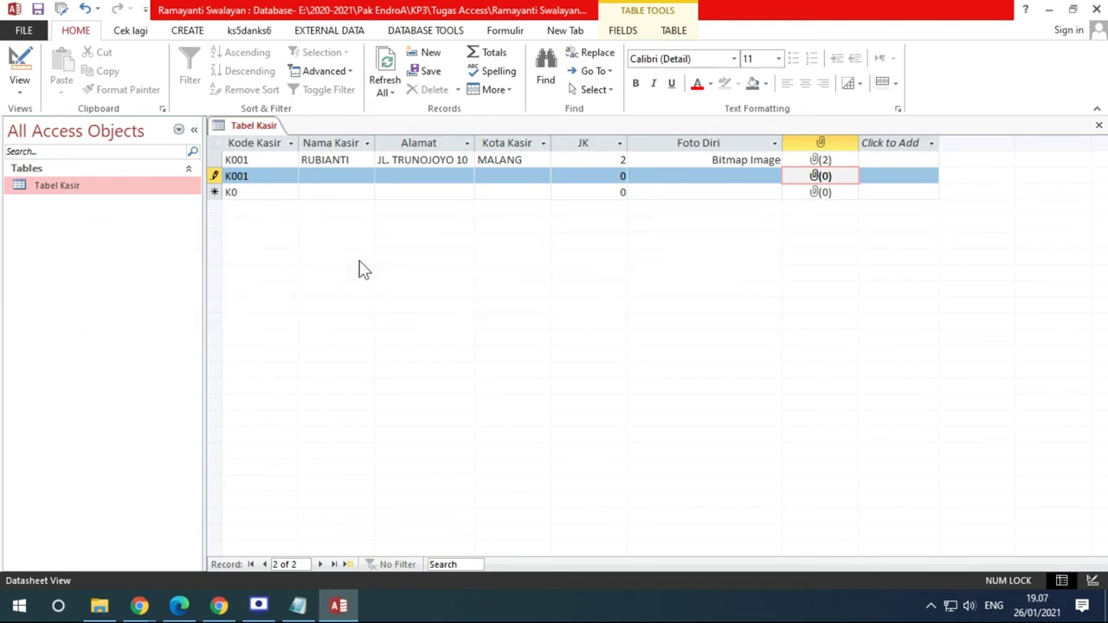
{"action": "left_click", "coordinate": [251, 176]}
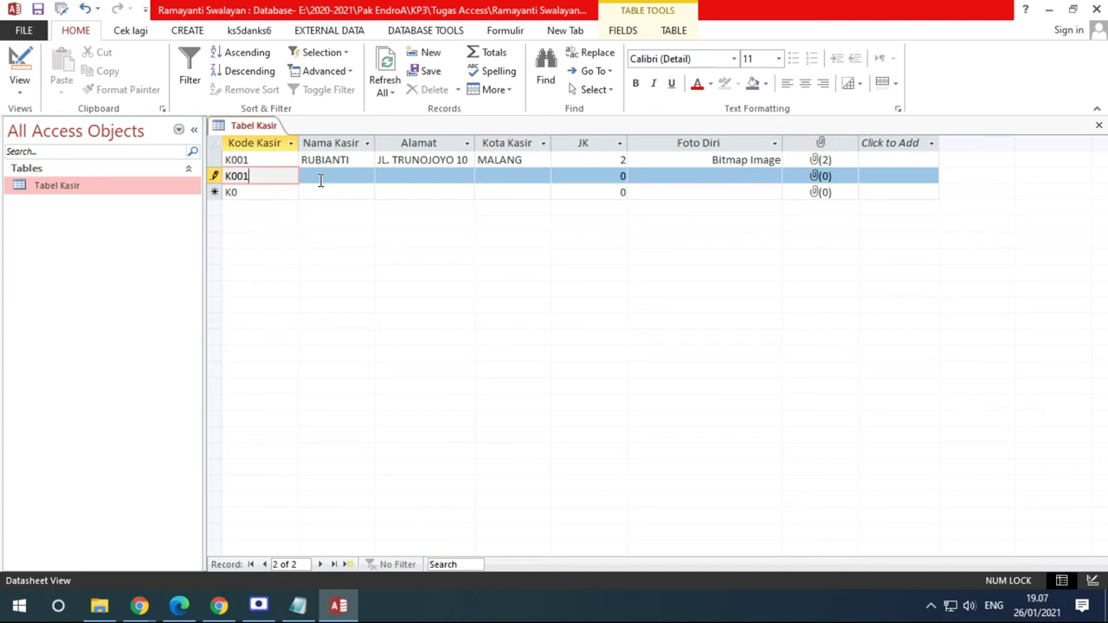
{"action": "key", "text": "BackSpace"}
{"action": "type", "text": "2"}
{"action": "key", "text": "Tab"}
{"action": "key", "text": "Tab"}
{"action": "key", "text": "Tab"}
{"action": "key", "text": "Tab"}
{"action": "key", "text": "Tab"}
{"action": "key", "text": "Tab"}
{"action": "key", "text": "Tab"}
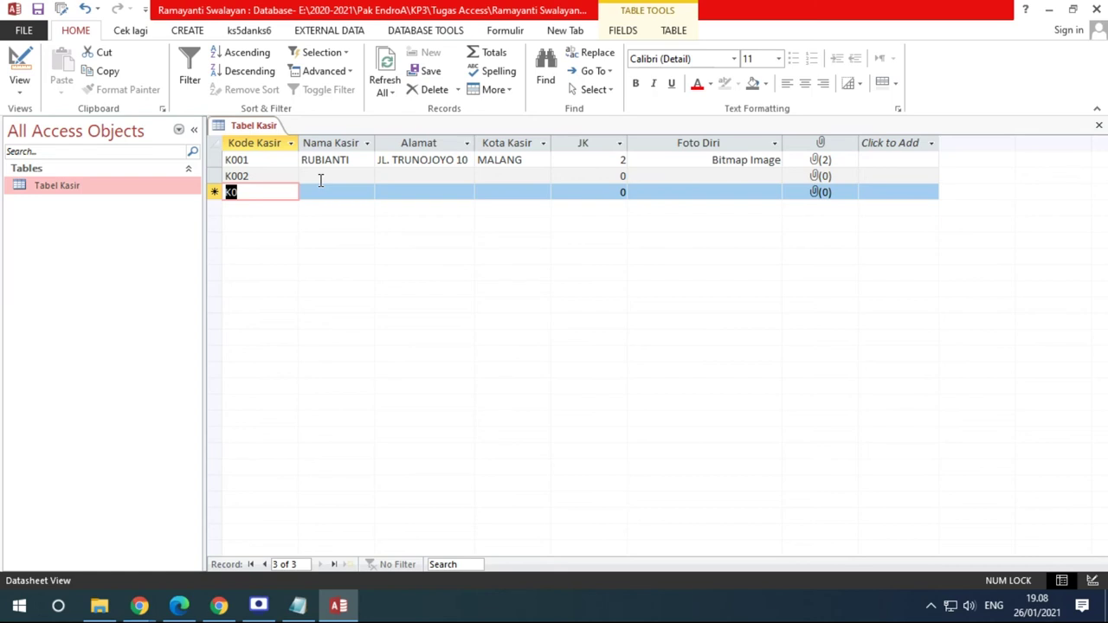
Read the PDF's Tabel Kasir sample data (K001–K008) and instructions 5 and 6 on the validation rule
{"action": "left_click", "coordinate": [180, 606]}
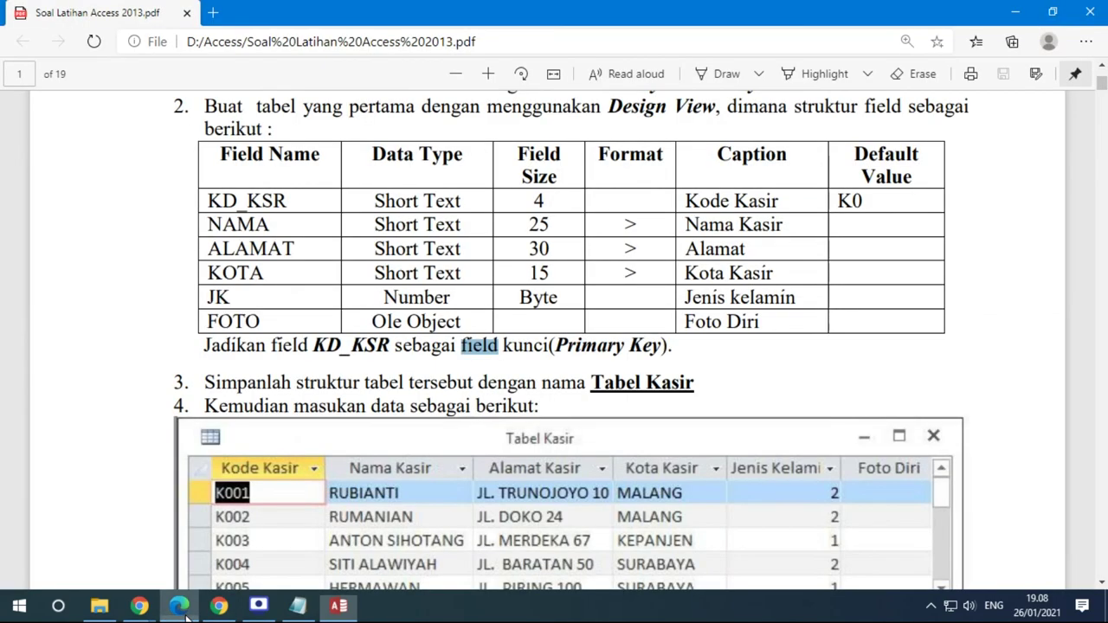
{"action": "scroll", "coordinate": [452, 419], "scroll_direction": "down", "scroll_amount": 3}
{"action": "scroll", "coordinate": [575, 386], "scroll_direction": "down", "scroll_amount": 1}
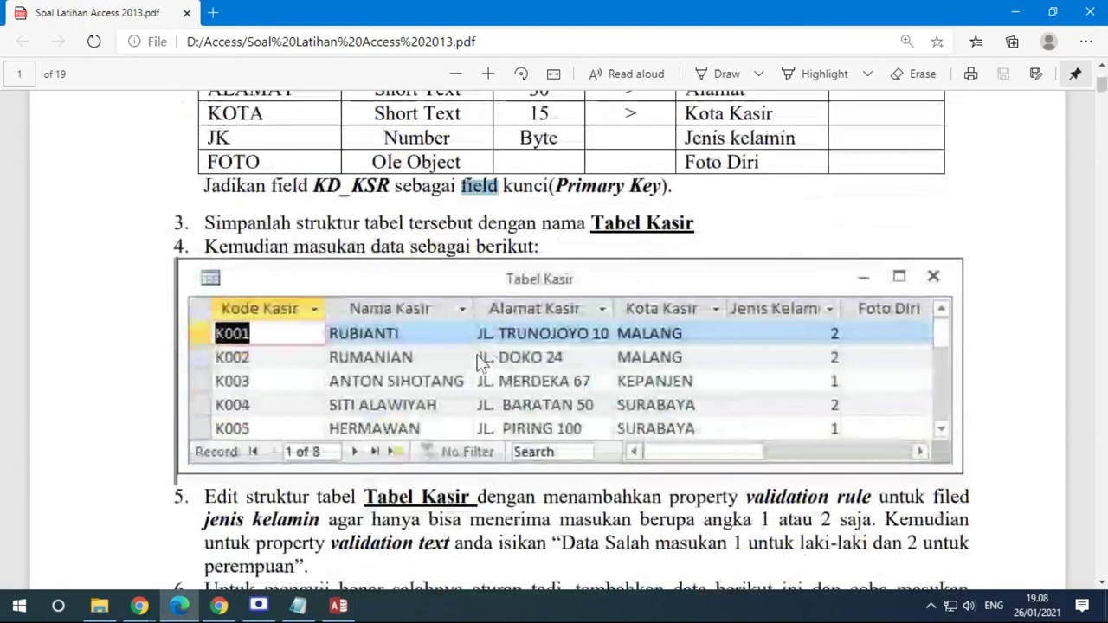
{"action": "scroll", "coordinate": [480, 361], "scroll_direction": "up", "scroll_amount": 4}
{"action": "scroll", "coordinate": [523, 252], "scroll_direction": "down", "scroll_amount": 5}
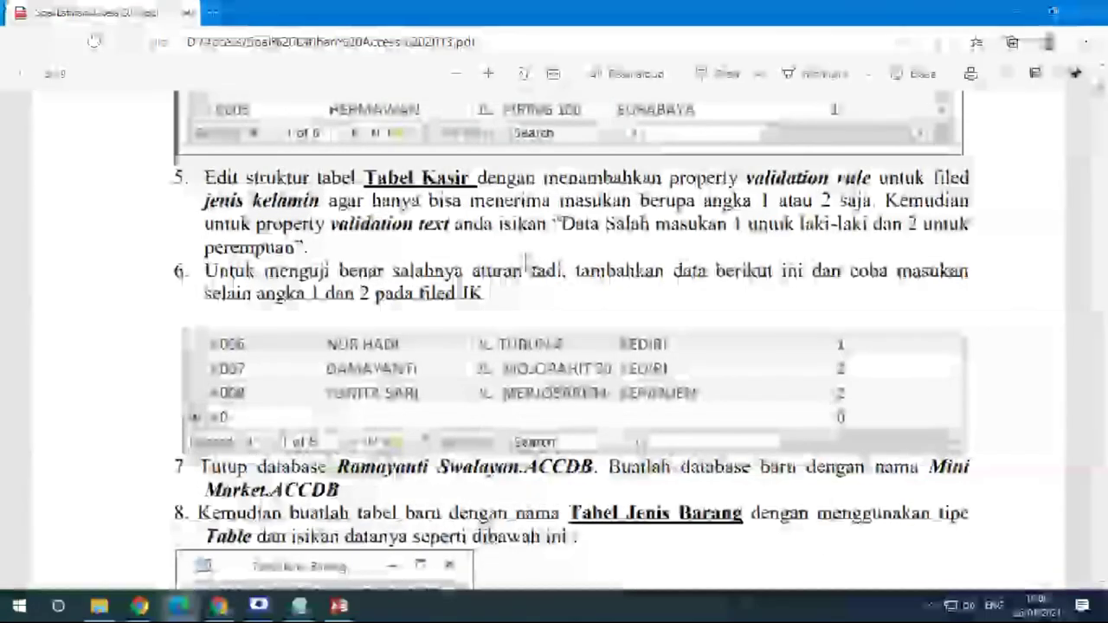
{"action": "scroll", "coordinate": [527, 254], "scroll_direction": "up", "scroll_amount": 1}
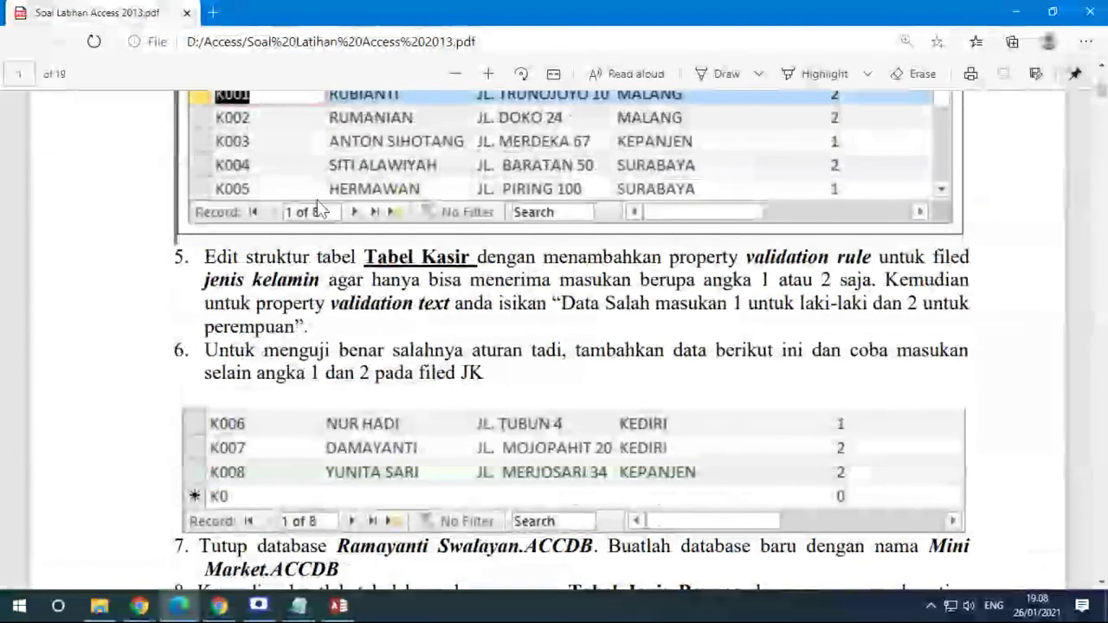
{"action": "scroll", "coordinate": [457, 244], "scroll_direction": "down", "scroll_amount": 1}
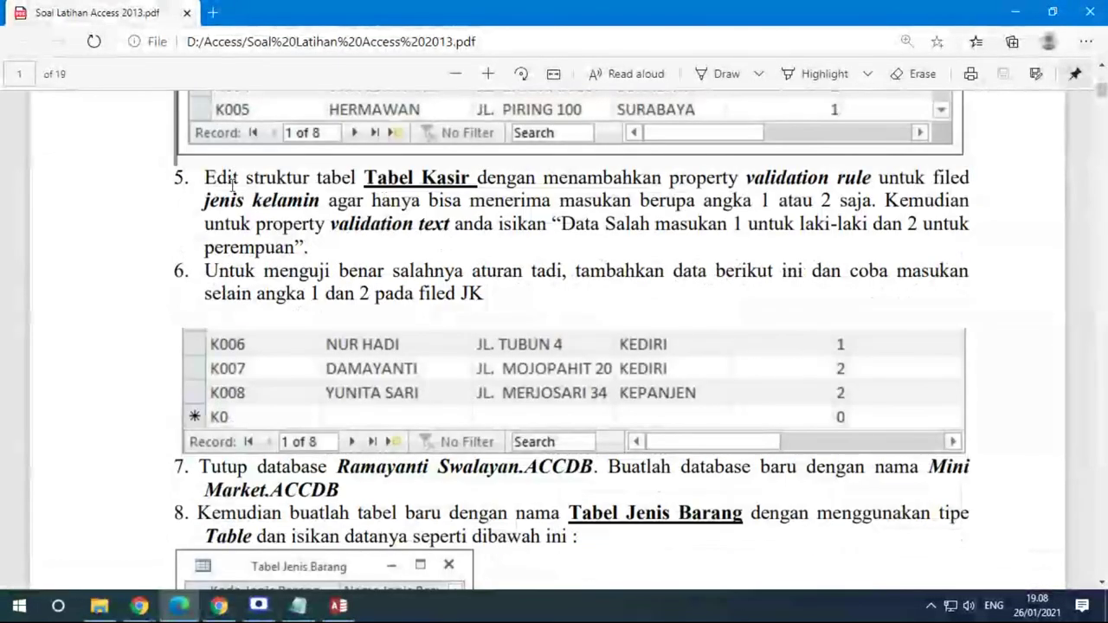
{"action": "scroll", "coordinate": [257, 200], "scroll_direction": "up", "scroll_amount": 4}
{"action": "scroll", "coordinate": [444, 279], "scroll_direction": "down", "scroll_amount": 1}
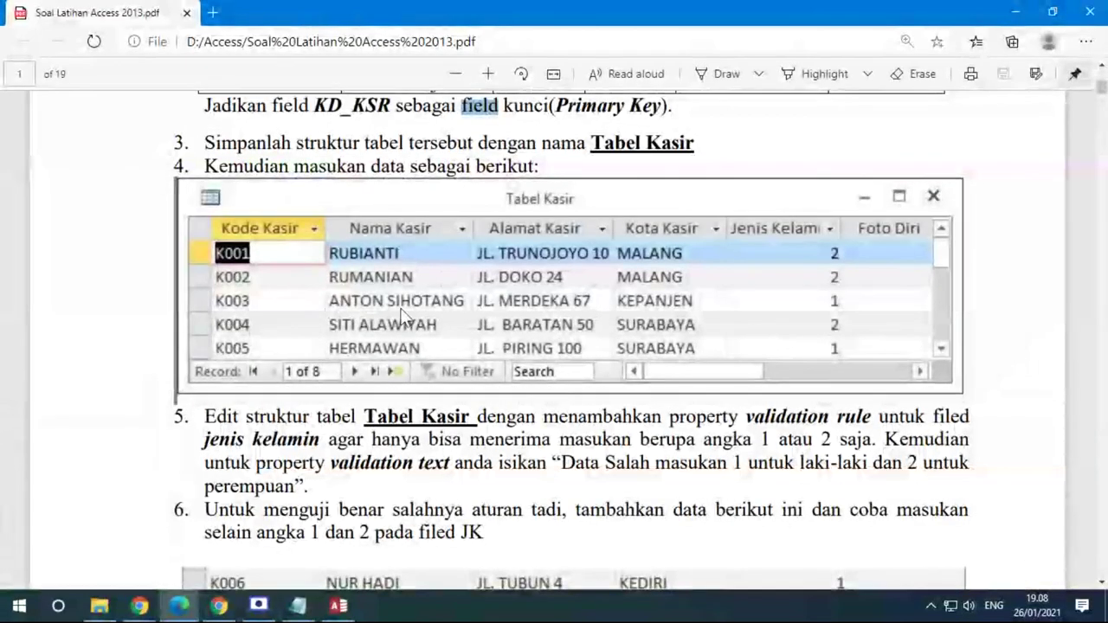
{"action": "scroll", "coordinate": [355, 311], "scroll_direction": "down", "scroll_amount": 2}
{"action": "mouse_move", "coordinate": [206, 257]}
{"action": "left_mouse_down"}
{"action": "mouse_move", "coordinate": [255, 260]}
{"action": "mouse_move", "coordinate": [392, 335]}
{"action": "mouse_move", "coordinate": [400, 303]}
{"action": "mouse_move", "coordinate": [205, 257]}
{"action": "left_mouse_up"}
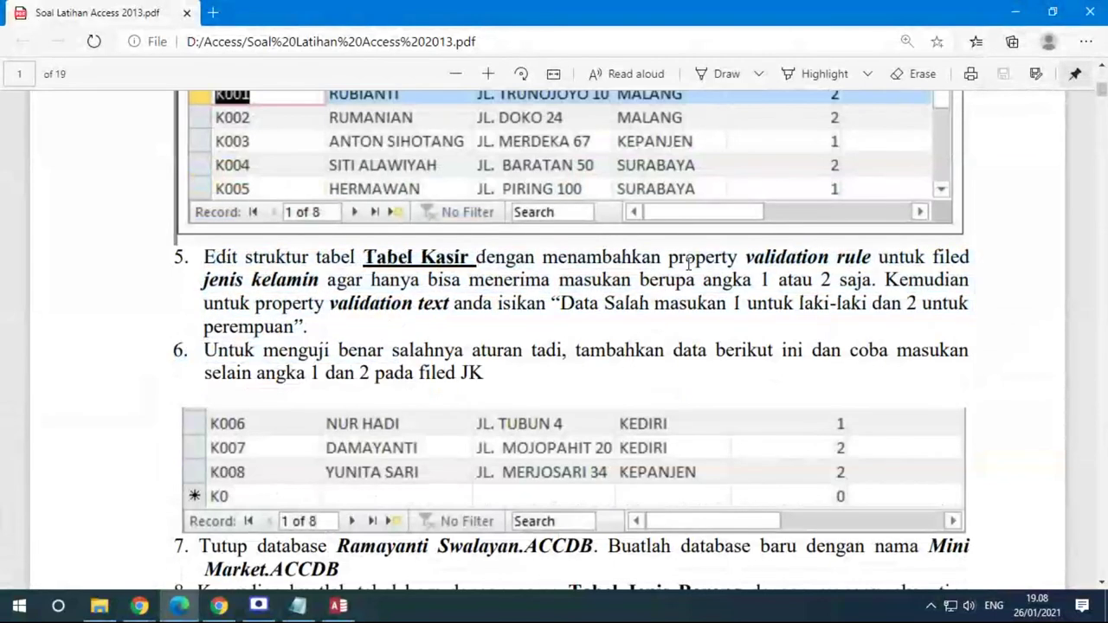
{"action": "scroll", "coordinate": [823, 331], "scroll_direction": "up", "scroll_amount": 2}
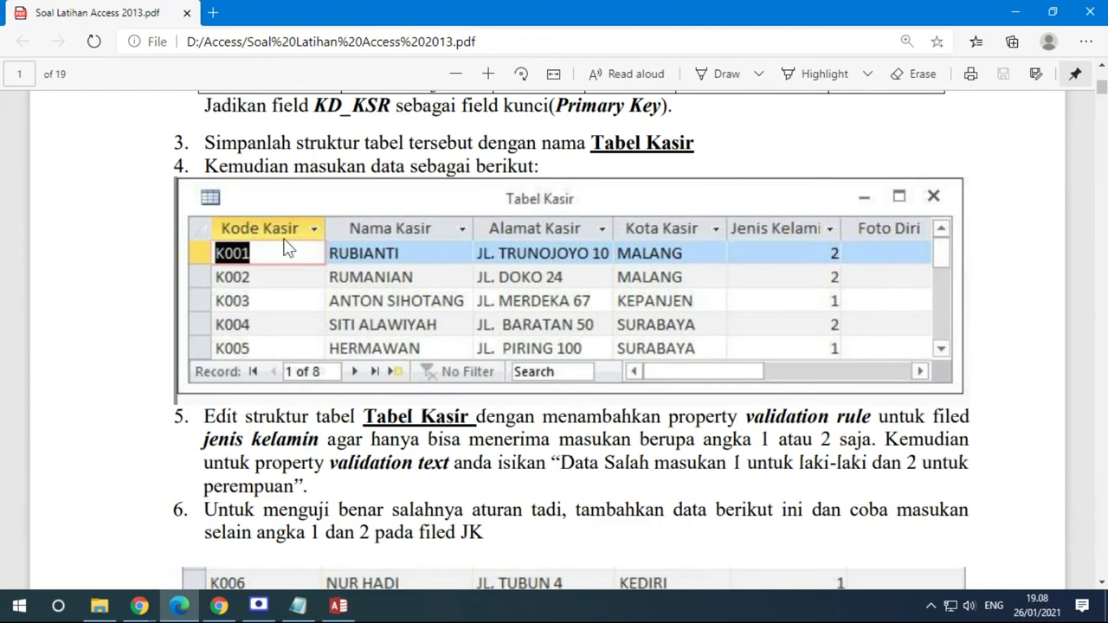
Open Tabel Kasir in Design view and set JK as the primary key
{"action": "left_click", "coordinate": [338, 606]}
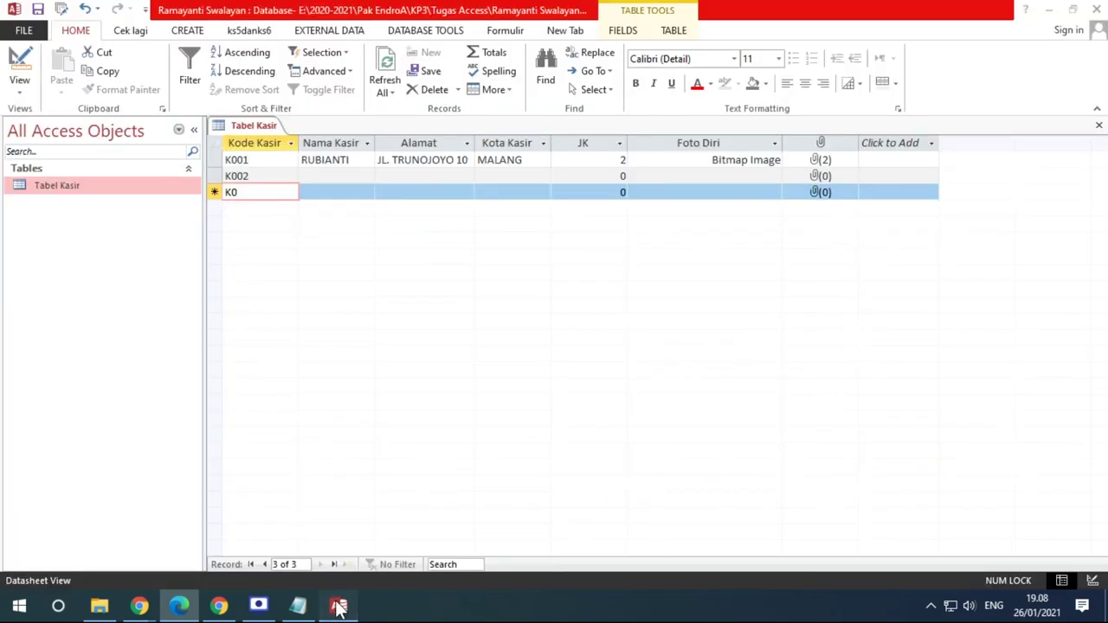
{"action": "left_click", "coordinate": [274, 144]}
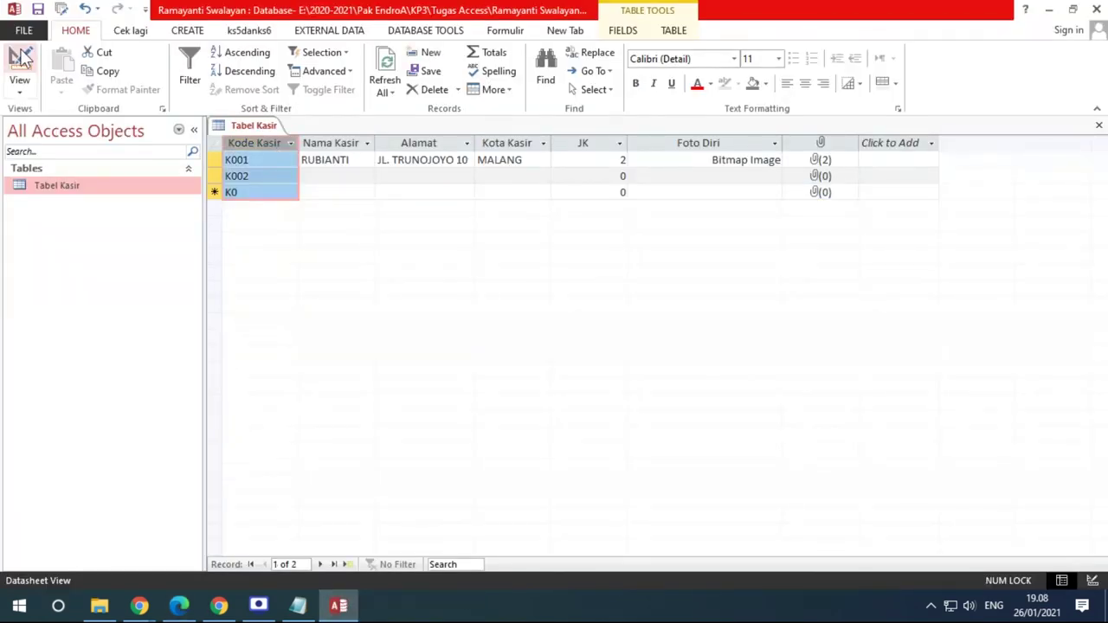
{"action": "left_click", "coordinate": [19, 69]}
{"action": "left_click", "coordinate": [294, 205]}
{"action": "left_click", "coordinate": [278, 224]}
{"action": "right_click", "coordinate": [277, 224]}
{"action": "left_click", "coordinate": [325, 235]}
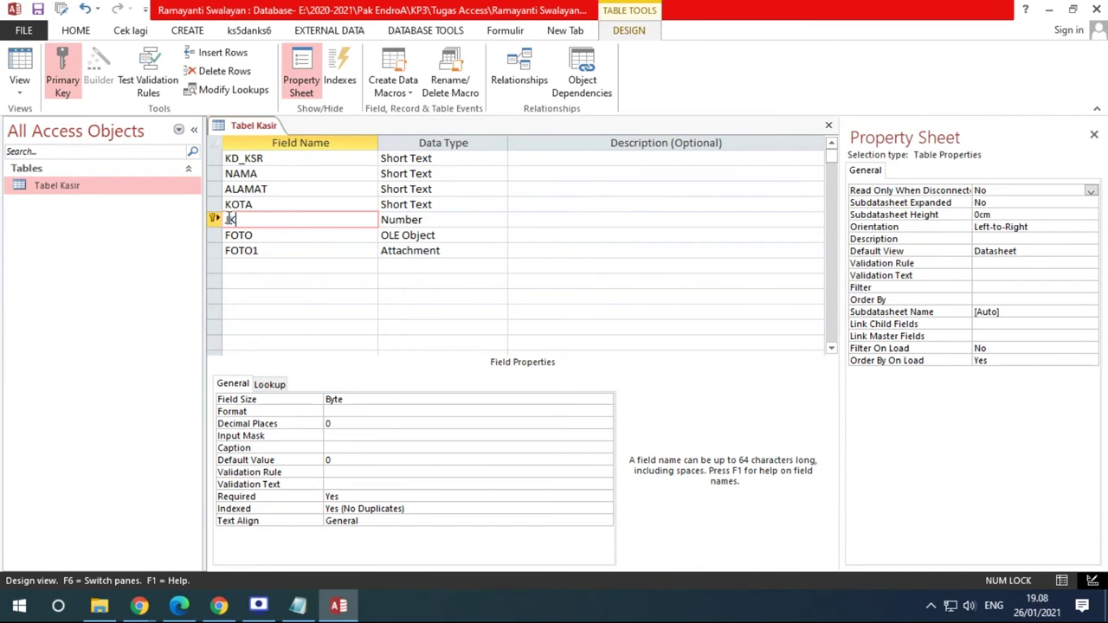
Reapply the Primary Key command to the KD_KSR field
{"action": "left_click", "coordinate": [264, 158]}
{"action": "left_click", "coordinate": [279, 158]}
{"action": "right_click", "coordinate": [280, 159]}
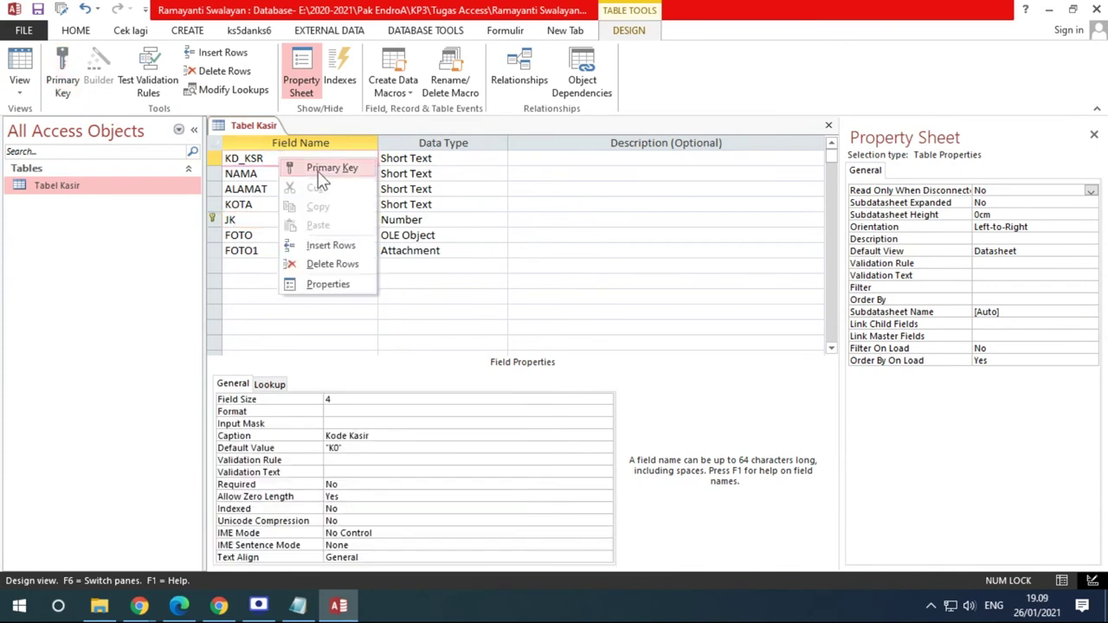
{"action": "left_click", "coordinate": [322, 169]}
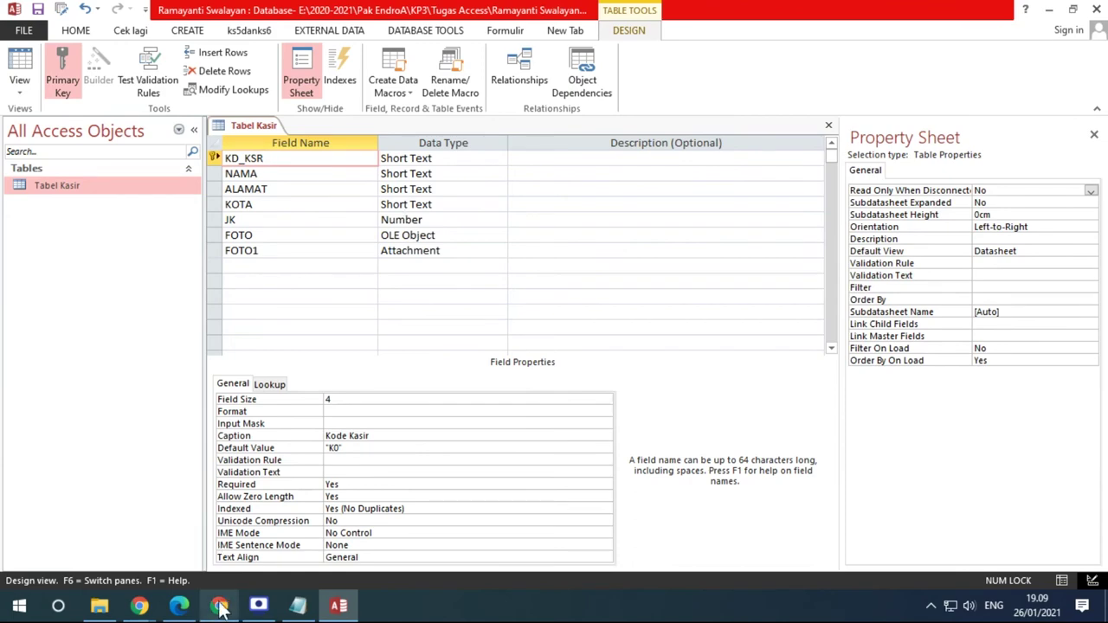
{"action": "left_click", "coordinate": [178, 606]}
{"action": "scroll", "coordinate": [548, 396], "scroll_direction": "down", "scroll_amount": 2}
{"action": "scroll", "coordinate": [547, 396], "scroll_direction": "down", "scroll_amount": 1}
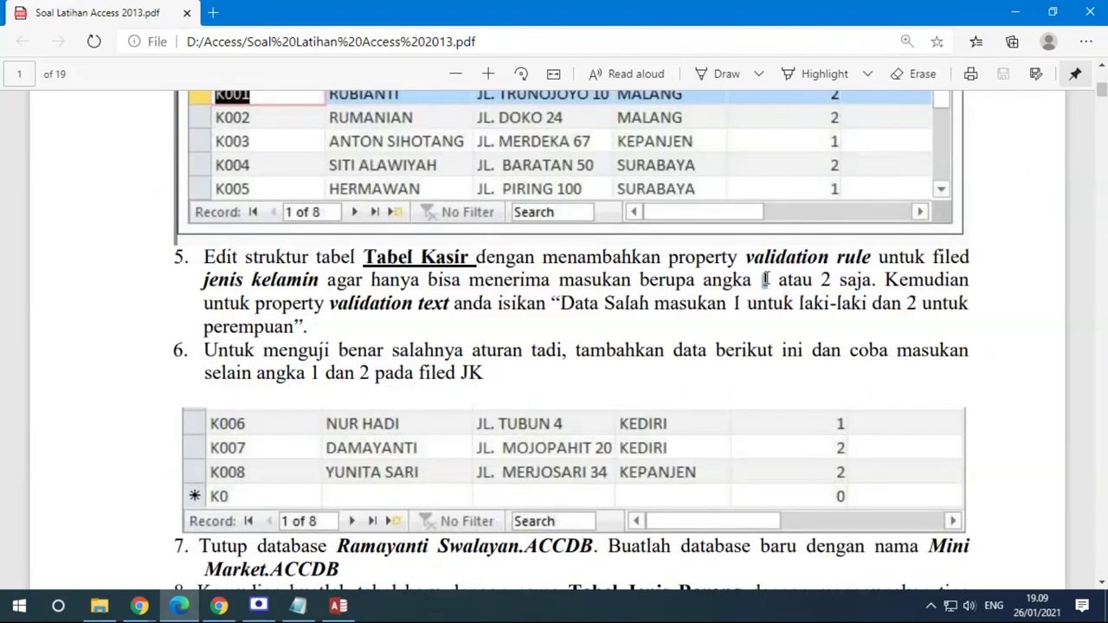
{"action": "left_click_drag", "start_coordinate": [811, 279], "coordinate": [836, 279]}
{"action": "left_click", "coordinate": [339, 605]}
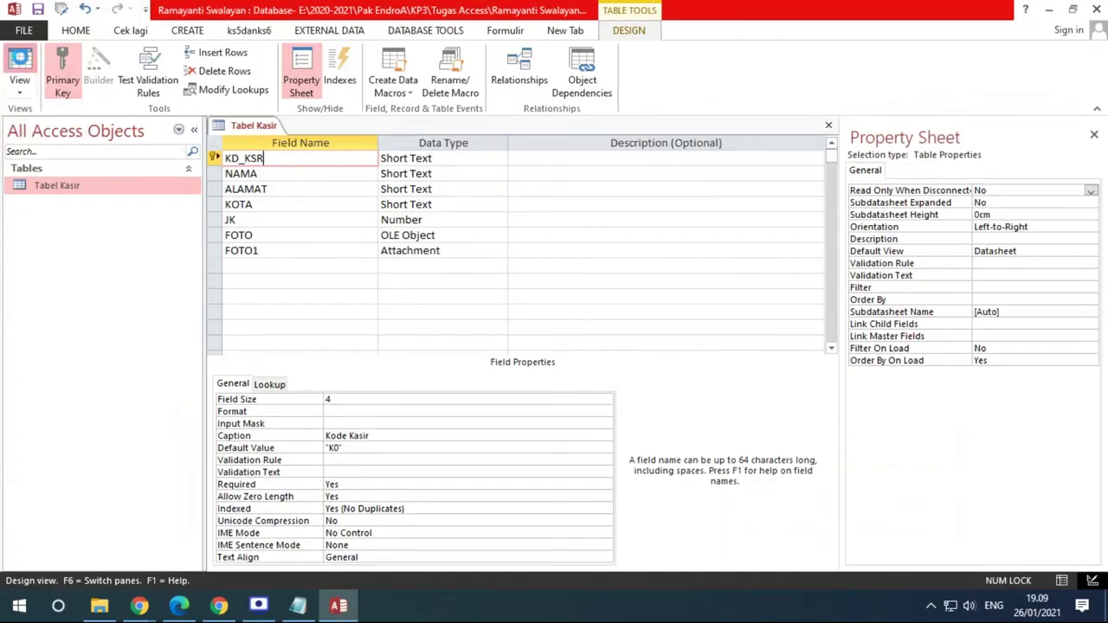
Save the design, switch to Datasheet view, and set K001's JK to 89
{"action": "left_click", "coordinate": [19, 65]}
{"action": "left_click", "coordinate": [522, 352]}
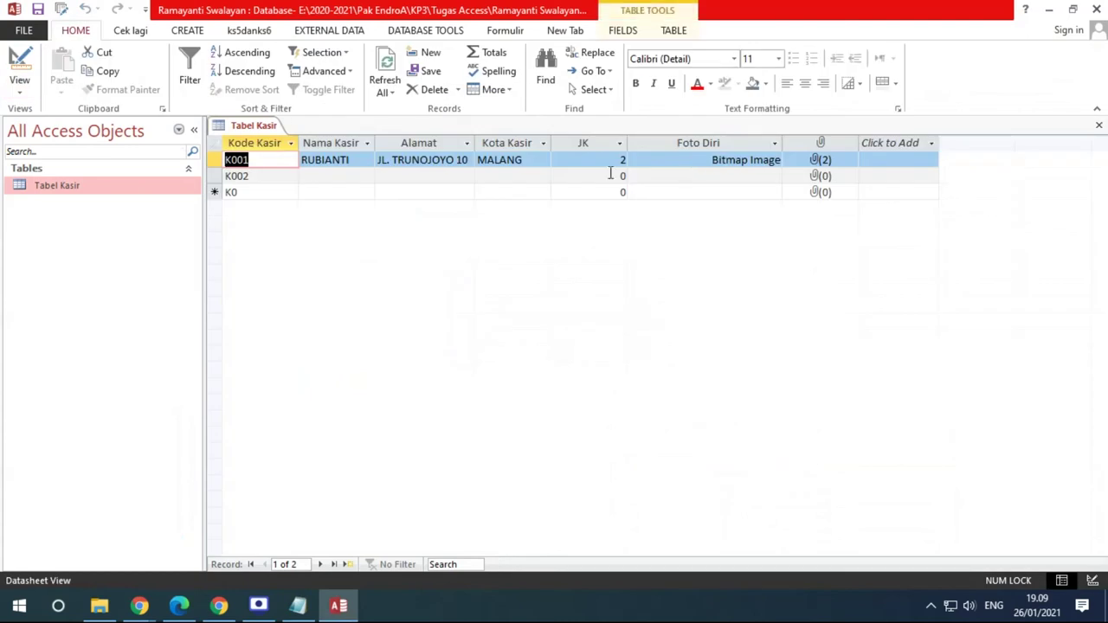
{"action": "double_click", "coordinate": [623, 159]}
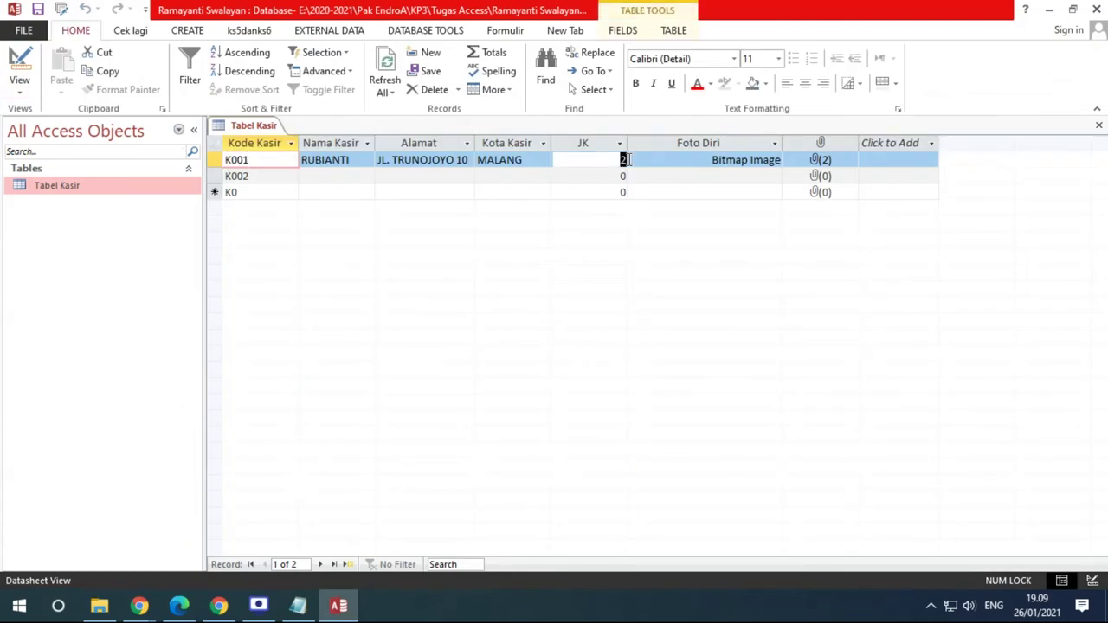
{"action": "type", "text": "89"}
{"action": "key", "text": "Tab"}
{"action": "key", "text": "Tab"}
{"action": "key", "text": "Tab"}
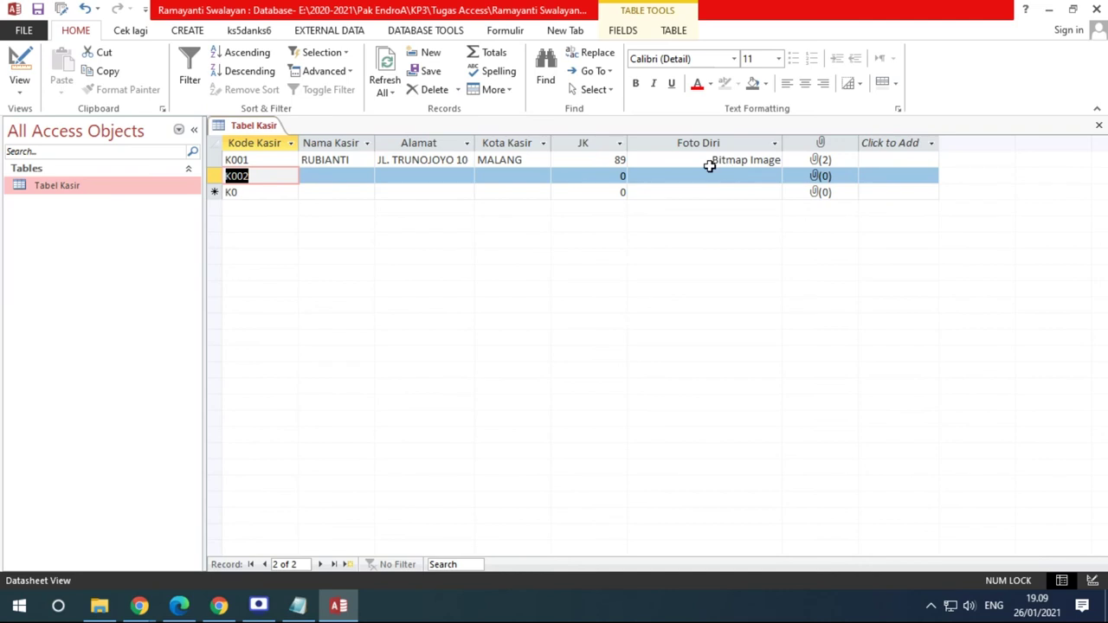
Change K001's JK back to 2 and return to Design view
{"action": "double_click", "coordinate": [619, 160]}
{"action": "type", "text": "2"}
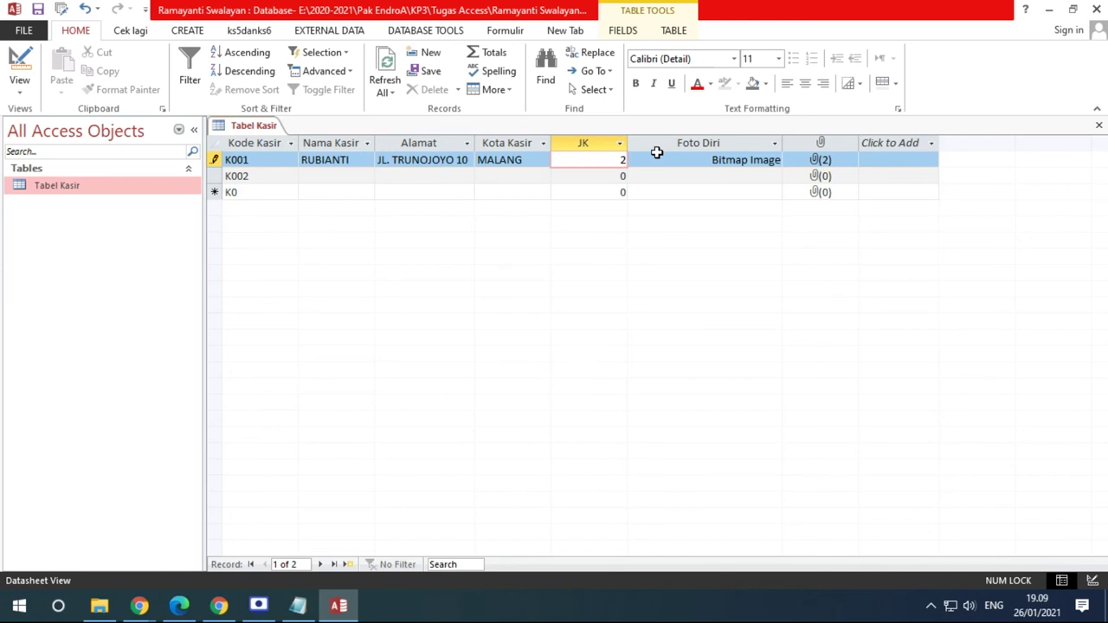
{"action": "left_click", "coordinate": [19, 69]}
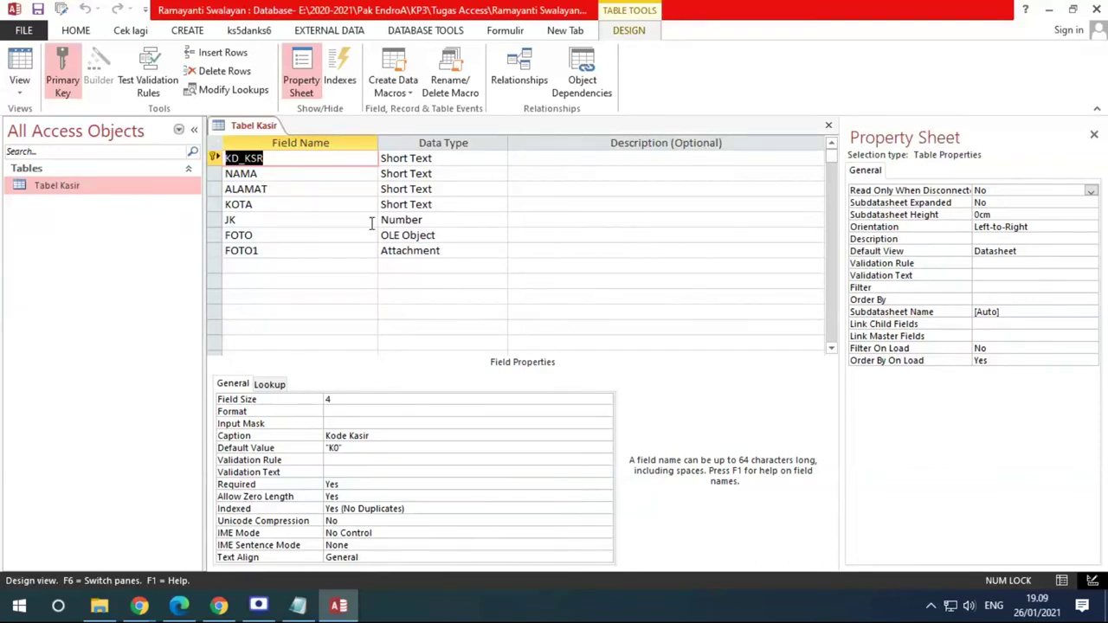
{"action": "left_click", "coordinate": [302, 223]}
{"action": "left_click", "coordinate": [178, 605]}
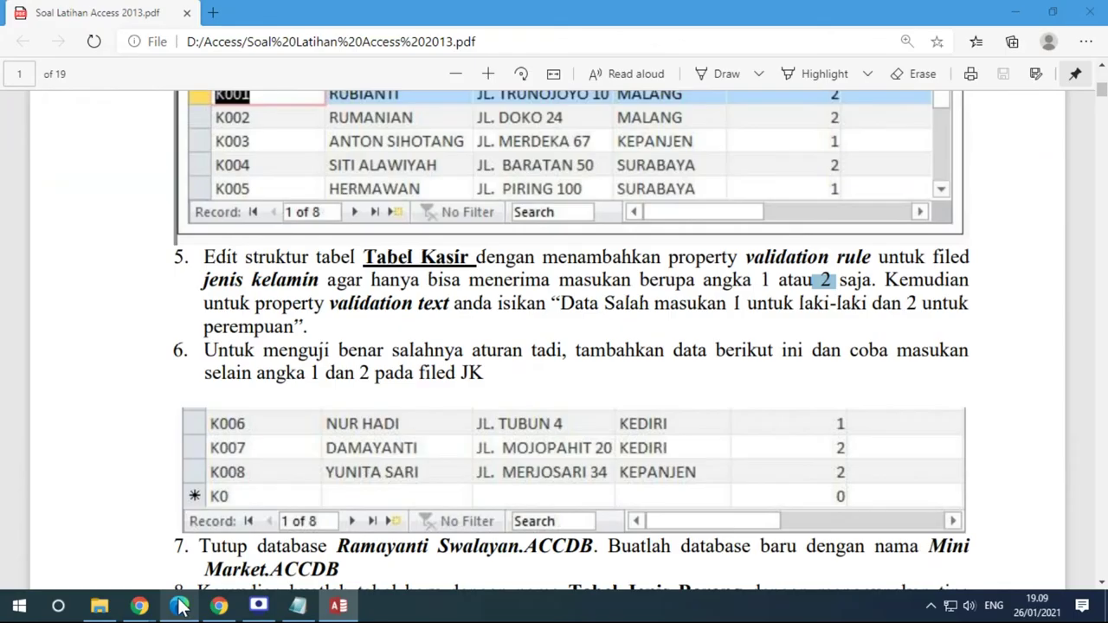
{"action": "left_click_drag", "start_coordinate": [741, 257], "coordinate": [872, 255]}
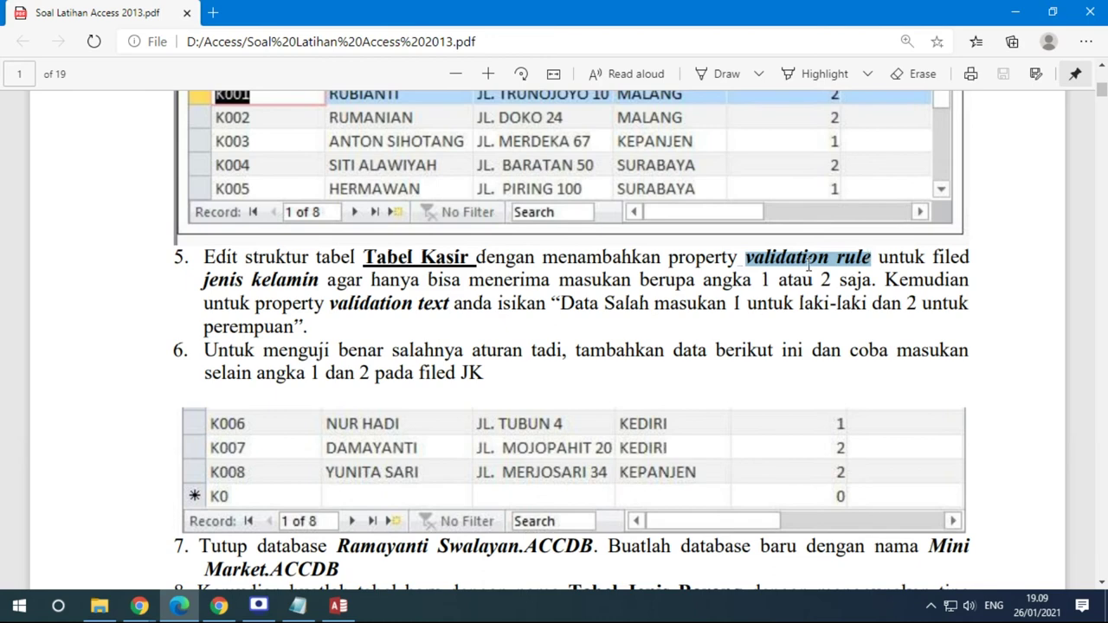
{"action": "double_click", "coordinate": [759, 280]}
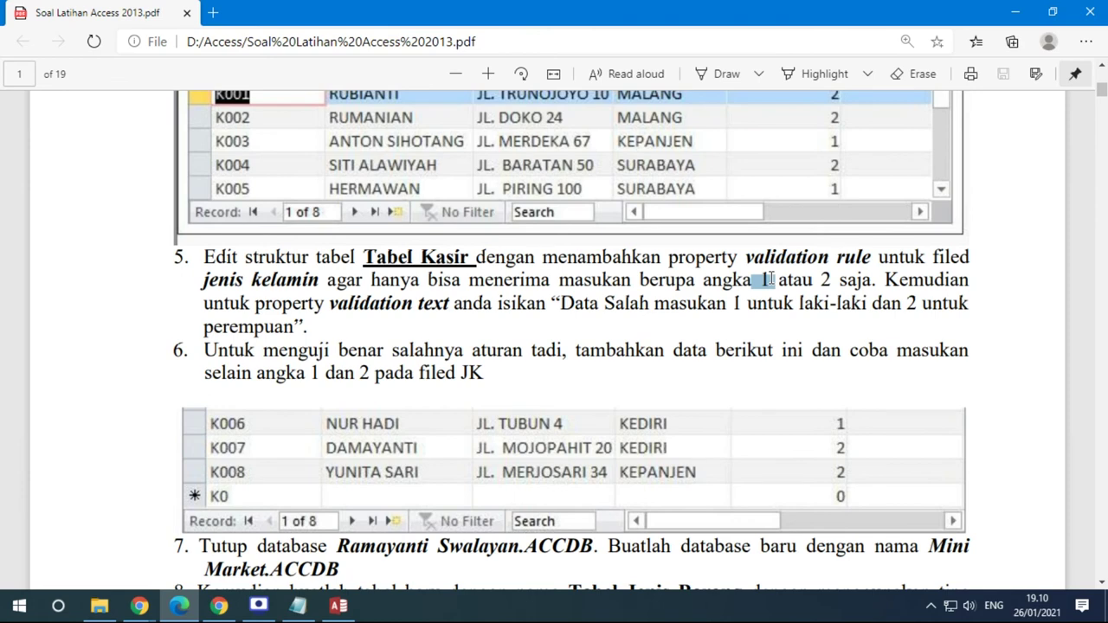
{"action": "left_click", "coordinate": [814, 280]}
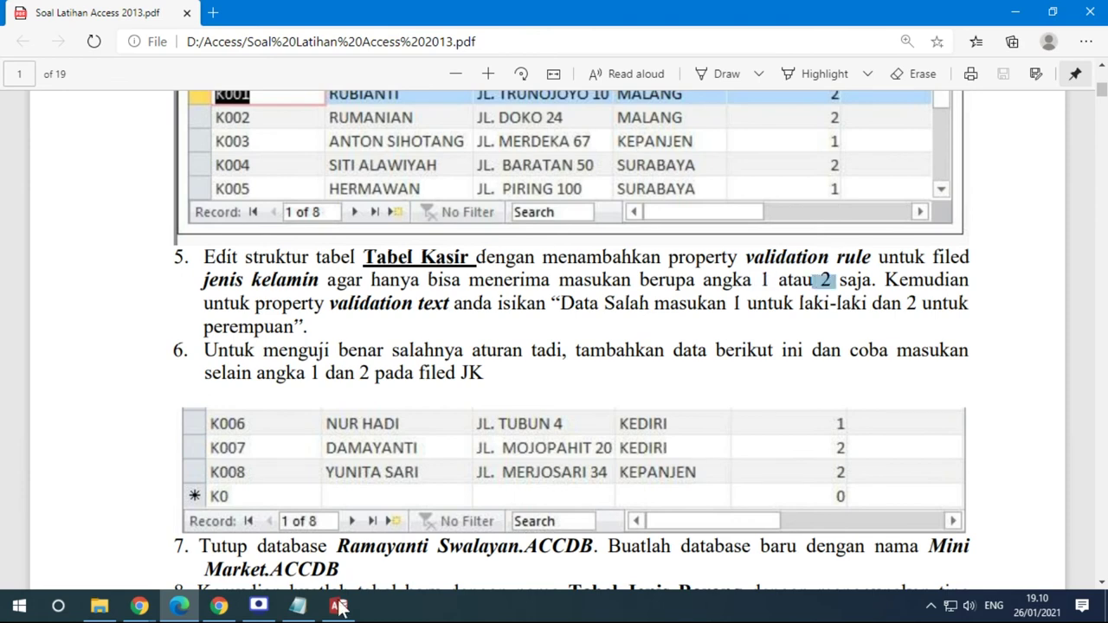
{"action": "left_click", "coordinate": [337, 607]}
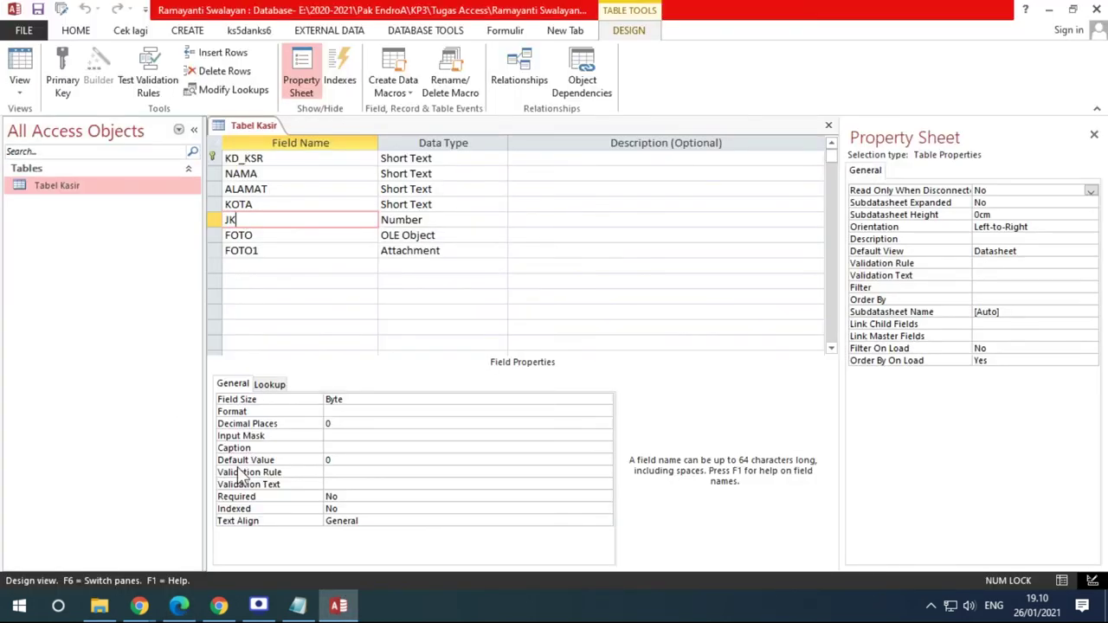
Enter the validation rule '1 or 2' for the JK field
{"action": "left_click", "coordinate": [328, 473]}
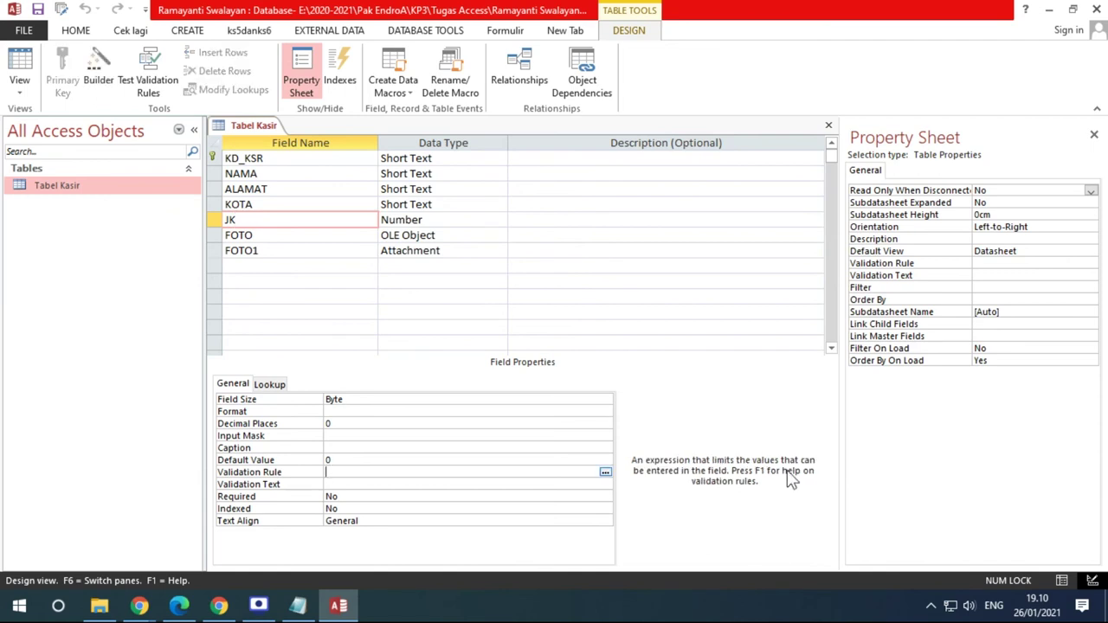
{"action": "type", "text": "1 or 2"}
{"action": "left_click_drag", "start_coordinate": [377, 472], "coordinate": [326, 472]}
{"action": "left_click", "coordinate": [332, 472]}
Save the table in Datasheet view, keeping the rule through the data-integrity prompts
{"action": "left_click", "coordinate": [19, 62]}
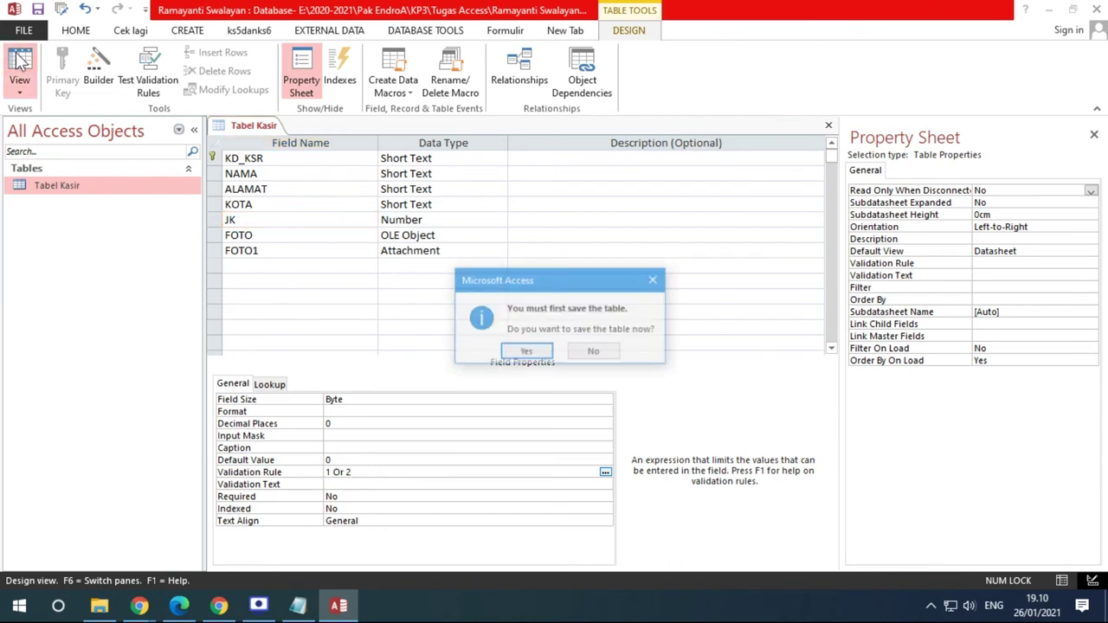
{"action": "left_click", "coordinate": [518, 352]}
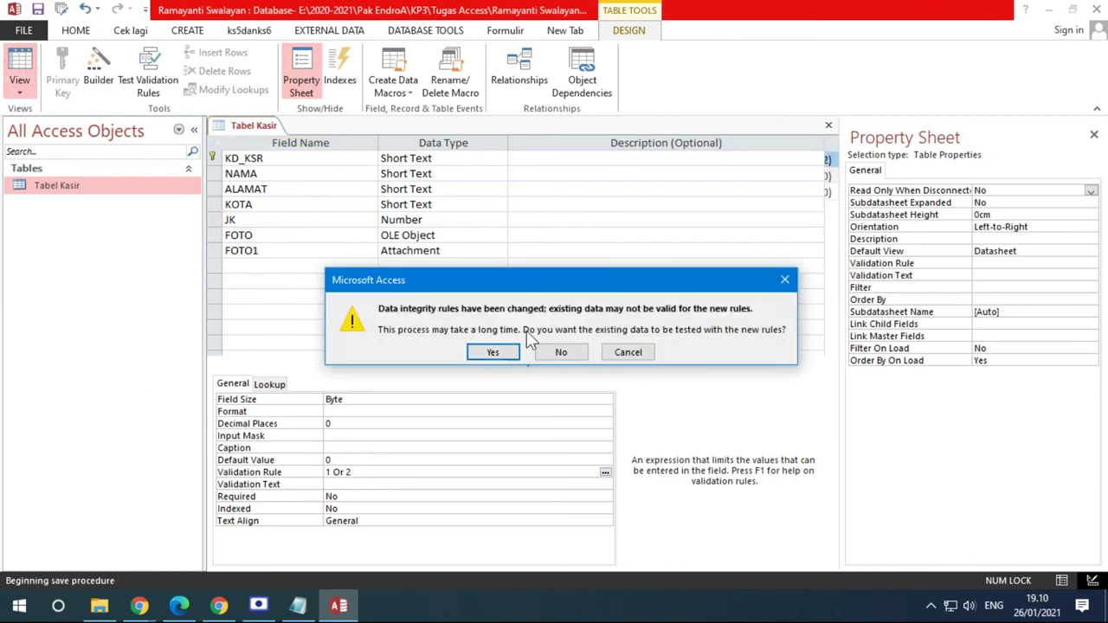
{"action": "left_click", "coordinate": [497, 351]}
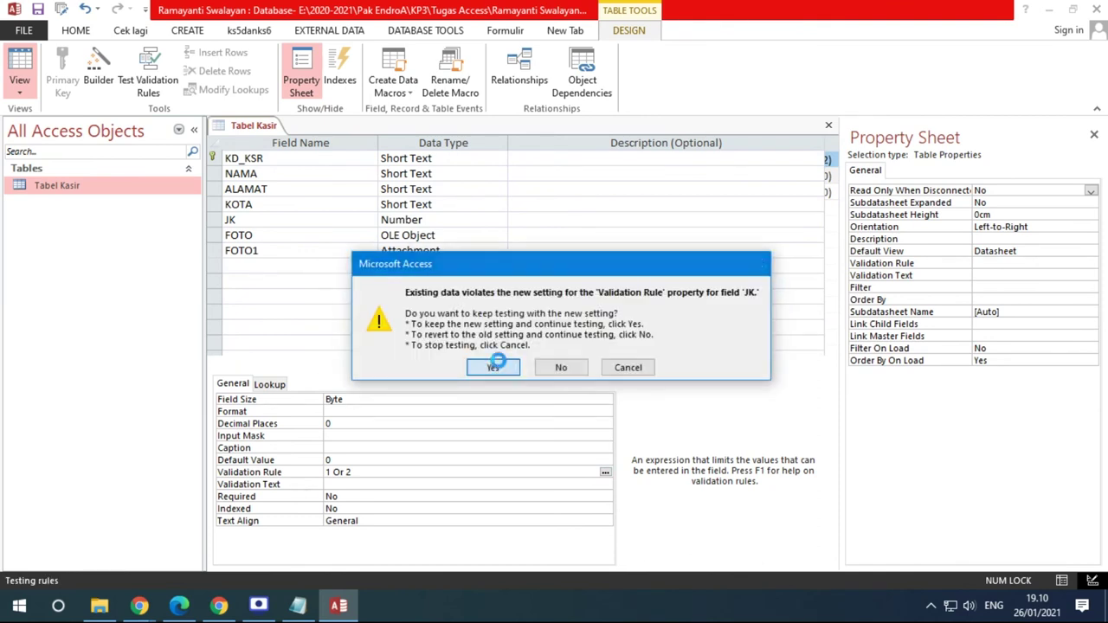
{"action": "left_click", "coordinate": [495, 365]}
{"action": "double_click", "coordinate": [620, 159]}
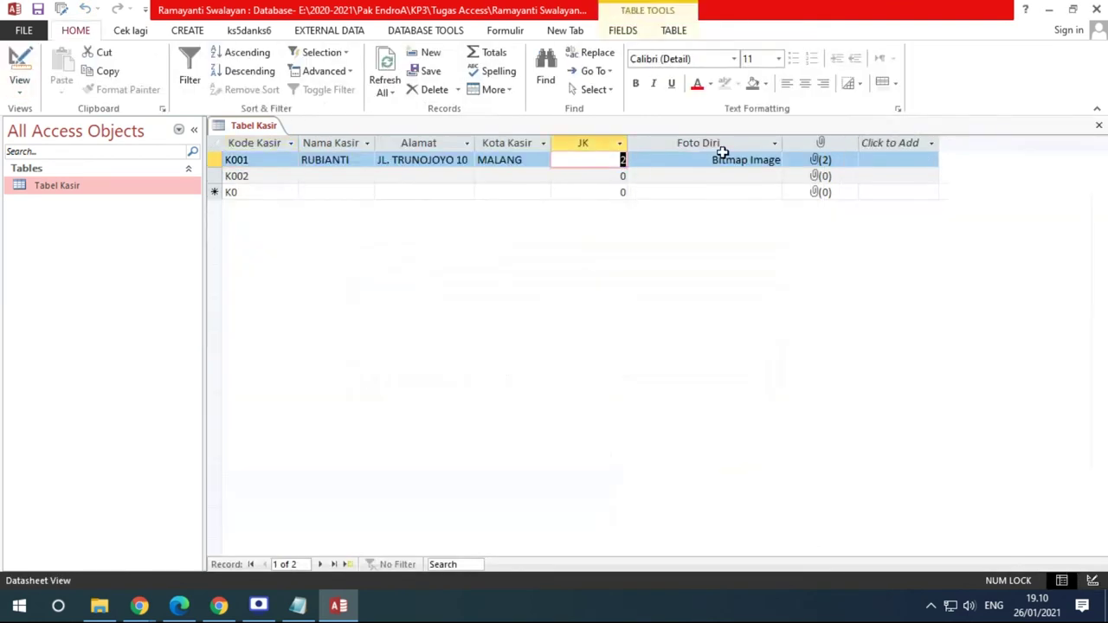
Test K001's JK with 0, dismiss the rejection, then re-enter 2
{"action": "type", "text": "0"}
{"action": "left_click", "coordinate": [724, 160]}
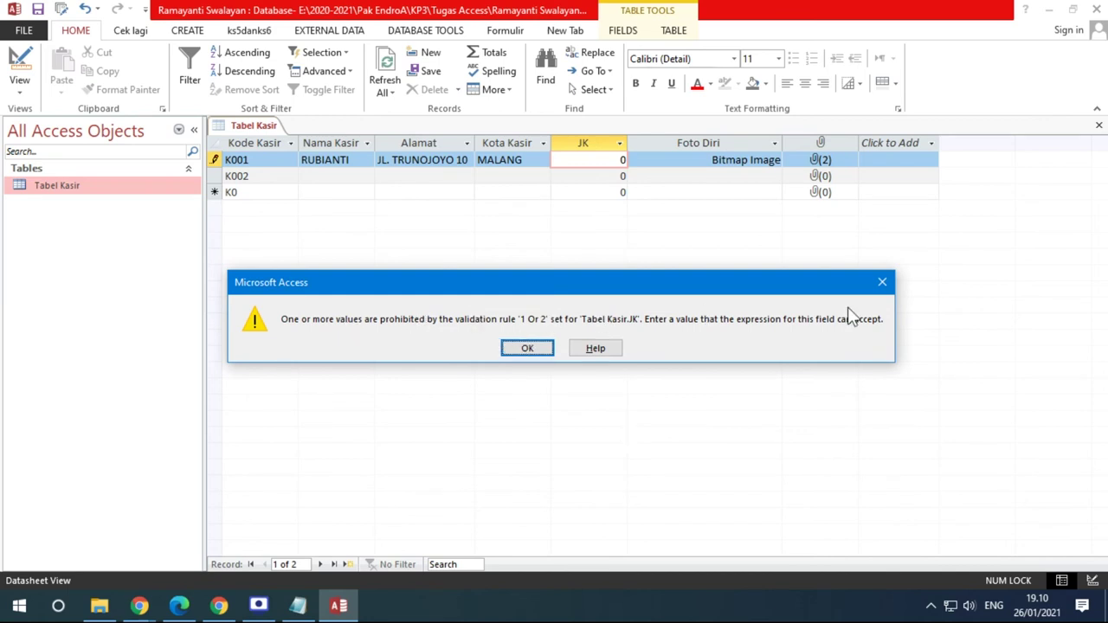
{"action": "left_click", "coordinate": [525, 348]}
{"action": "left_click_drag", "start_coordinate": [599, 170], "coordinate": [634, 164]}
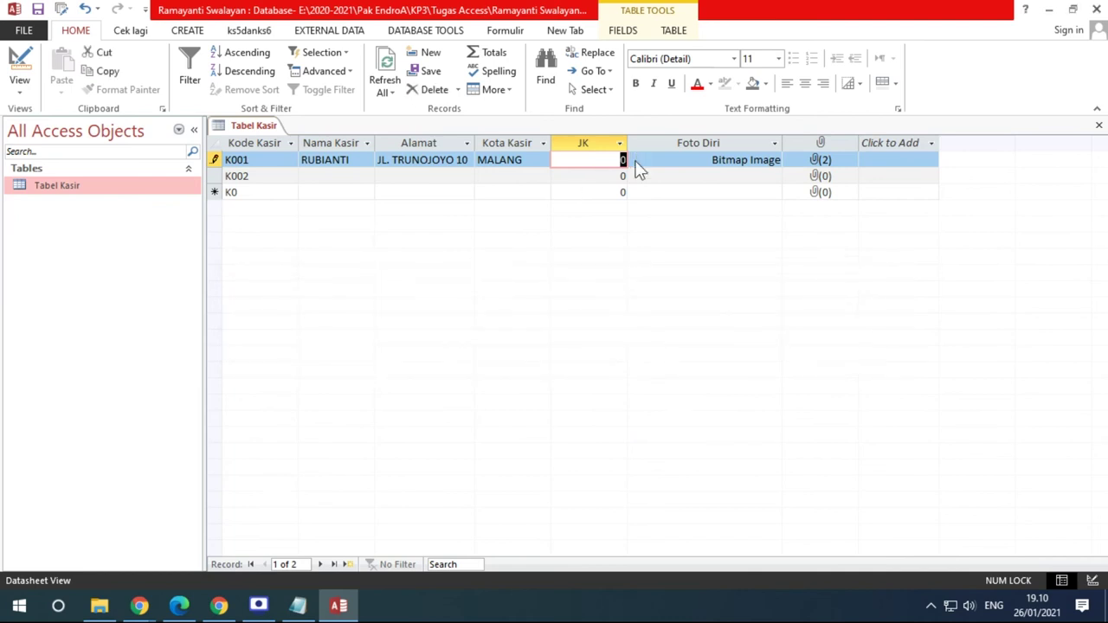
{"action": "key", "text": "Tab"}
{"action": "key", "text": "shift+Tab"}
{"action": "type", "text": "2"}
Enter 3 in K001's JK and dismiss the validation error
{"action": "key", "text": "Tab"}
{"action": "key", "text": "shift+Tab"}
{"action": "type", "text": "3"}
{"action": "key", "text": "Tab"}
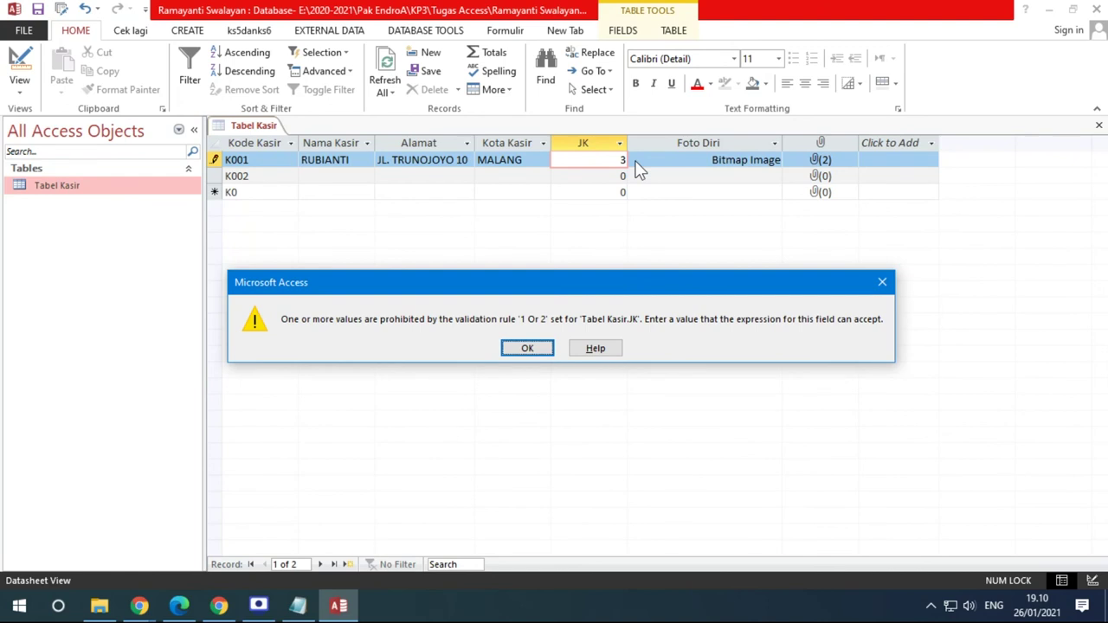
{"action": "left_click_drag", "start_coordinate": [519, 285], "coordinate": [512, 233]}
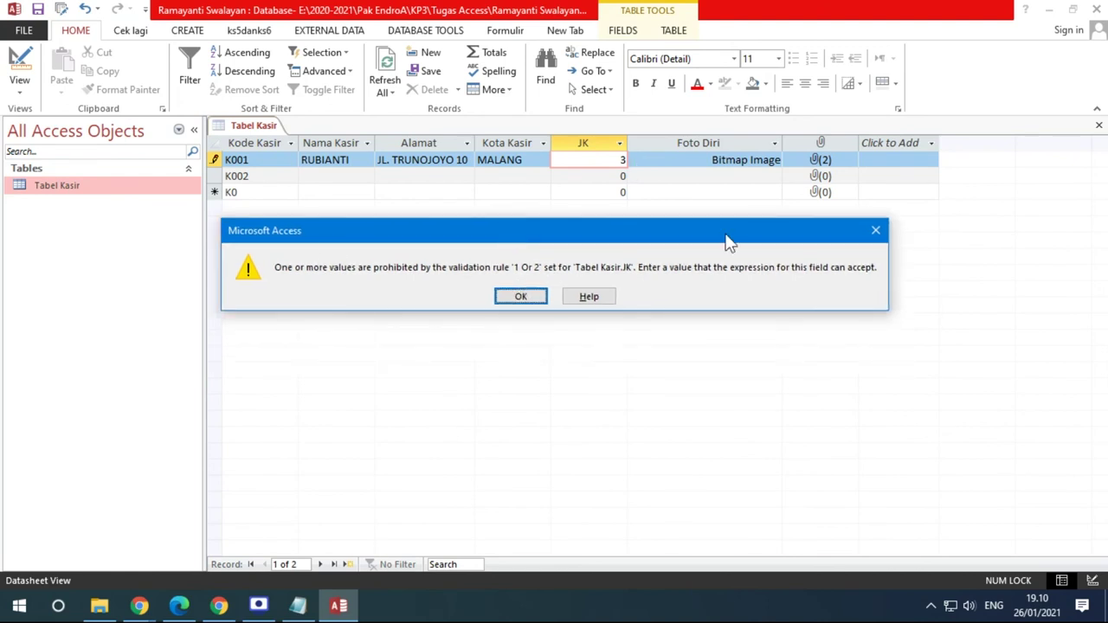
{"action": "left_click", "coordinate": [521, 296]}
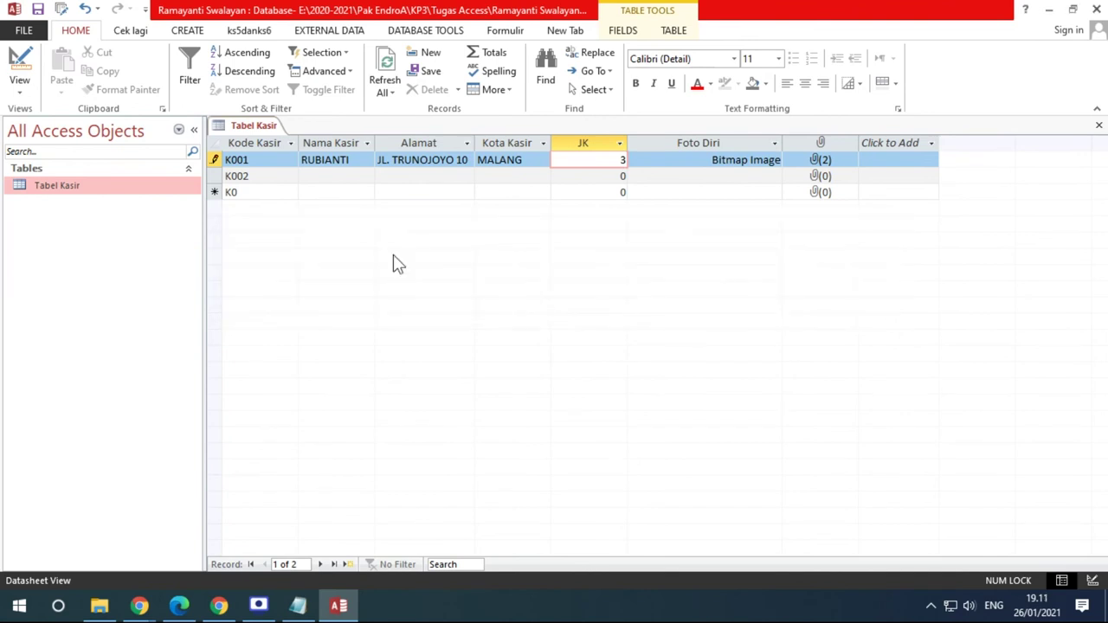
Return Tabel Kasir to Design view and select JK's Validation Text property
{"action": "left_click", "coordinate": [19, 80]}
{"action": "left_click", "coordinate": [77, 152]}
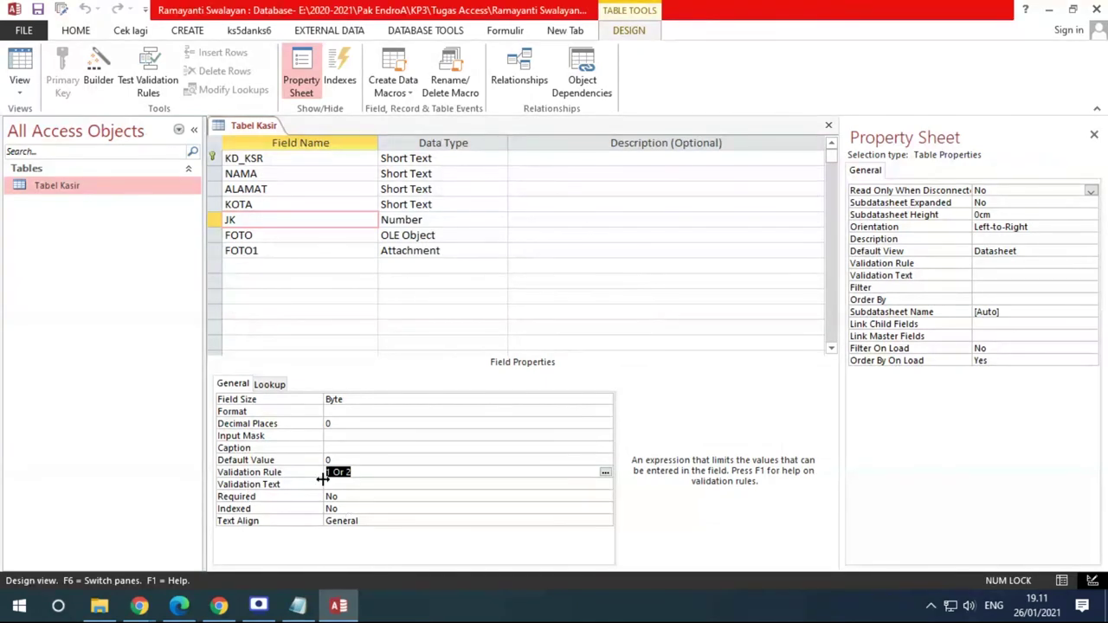
{"action": "left_click", "coordinate": [351, 482]}
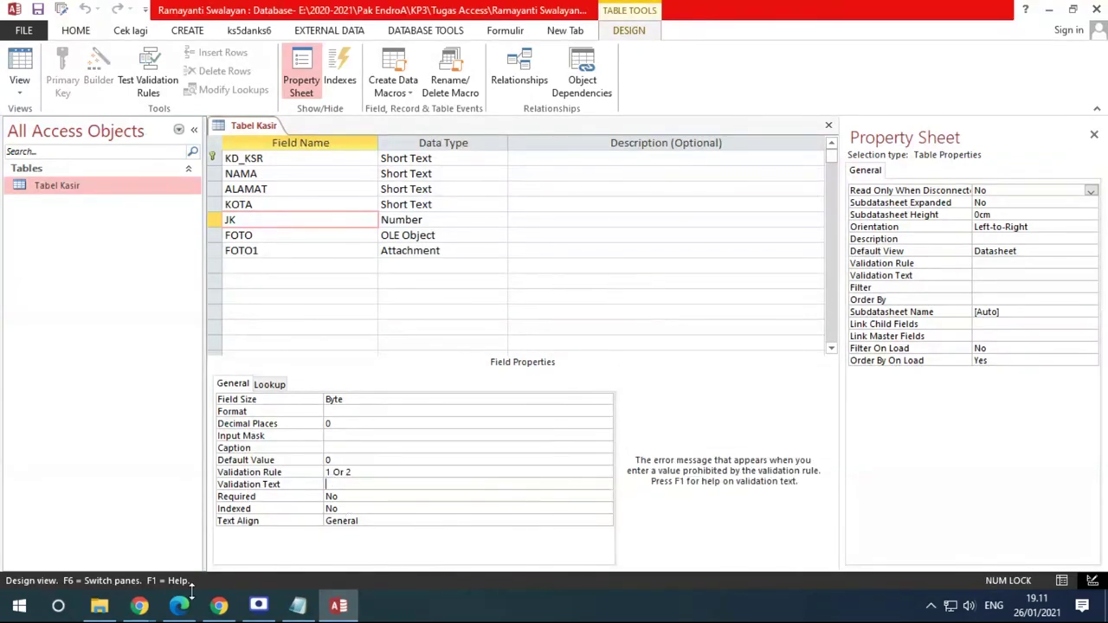
{"action": "left_click", "coordinate": [178, 606]}
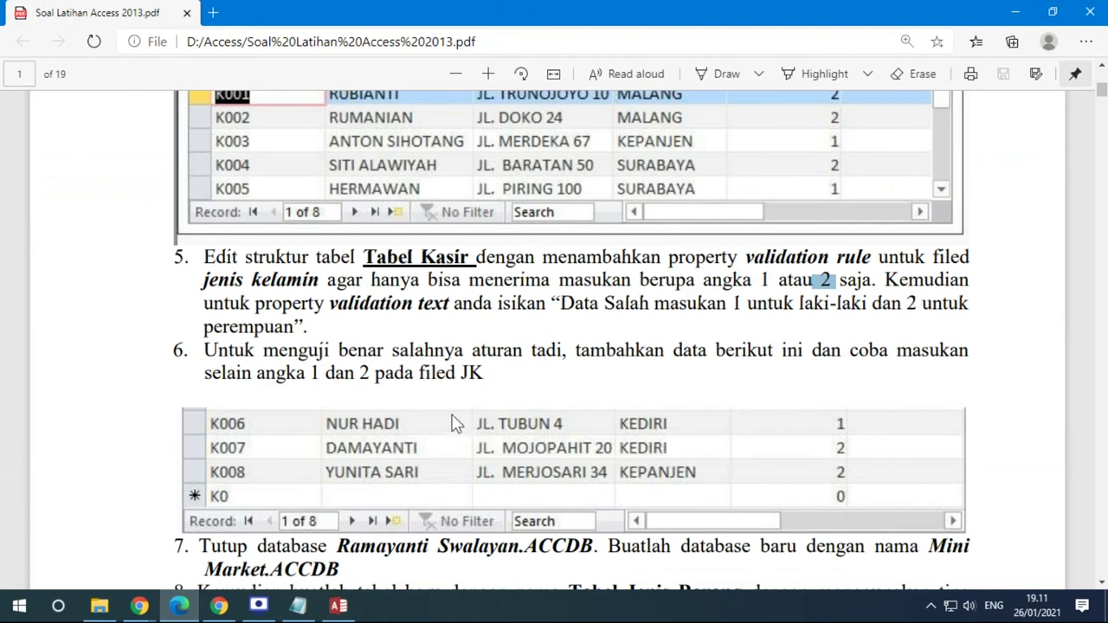
Highlight the 'Data Salah masukan…' sentence in item 5 and start typing it as Validation Text
{"action": "left_click_drag", "start_coordinate": [563, 302], "coordinate": [854, 305]}
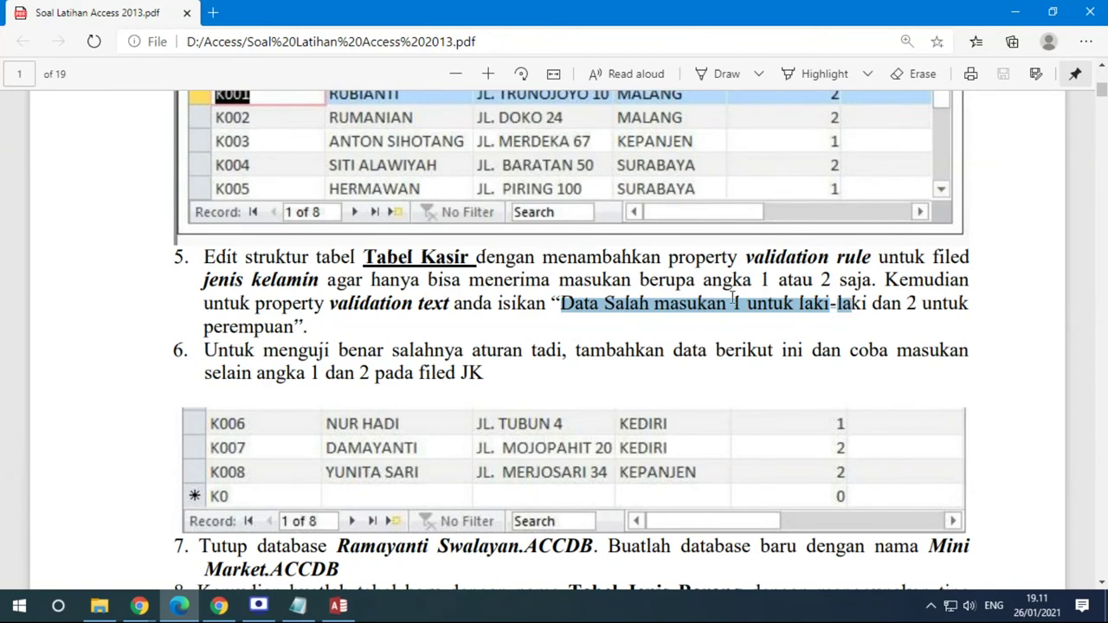
{"action": "left_click", "coordinate": [338, 605]}
{"action": "type", "text": "Da"}
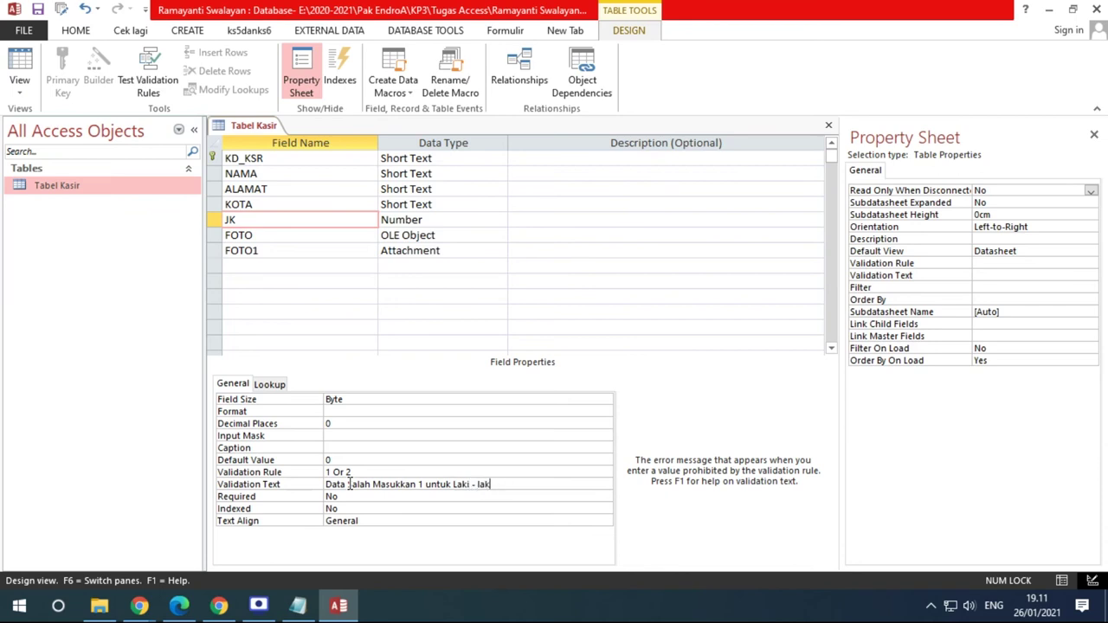
Set JK's Validation Text to the 'Data Salah Masukkan…' message and test it with 3 for K001
{"action": "type", "text": "Unt"}
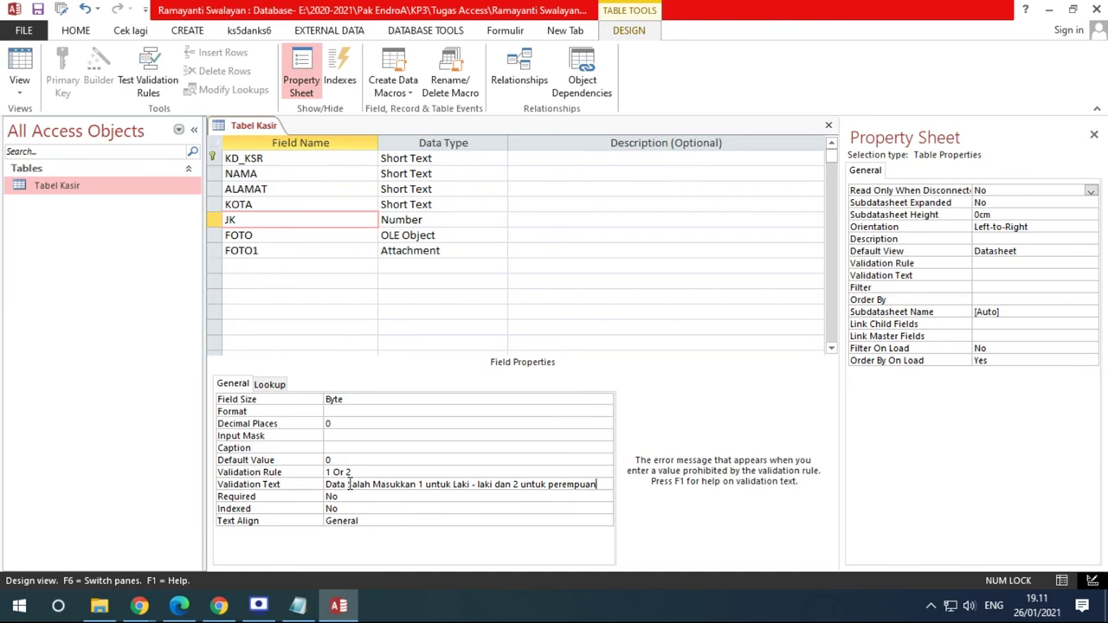
{"action": "key", "text": "Return"}
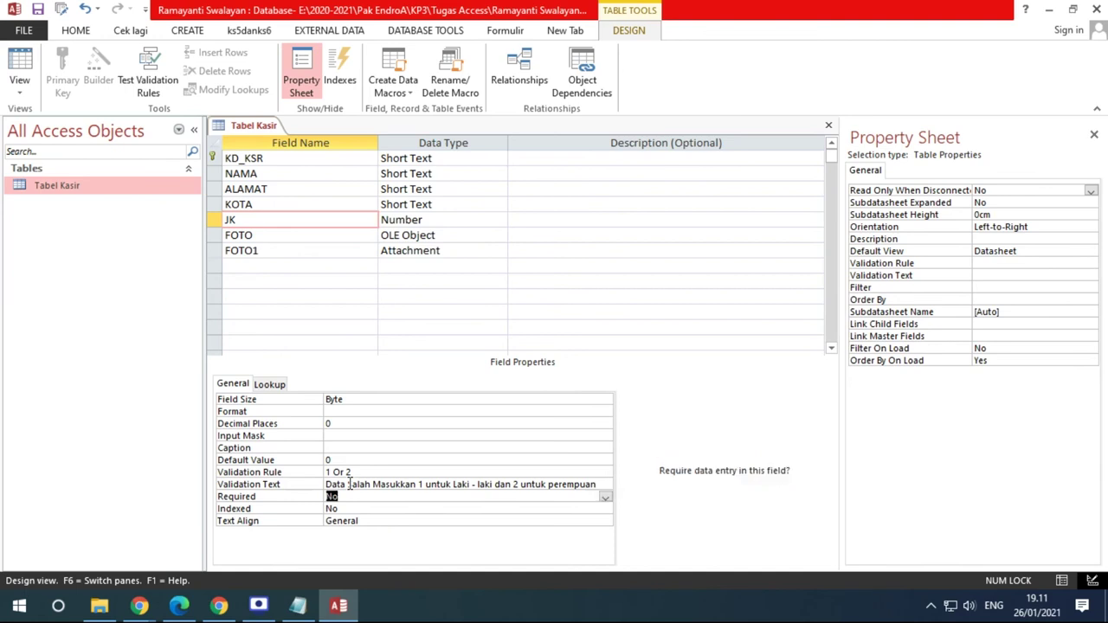
{"action": "left_click", "coordinate": [26, 63]}
{"action": "double_click", "coordinate": [623, 161]}
{"action": "type", "text": "3"}
{"action": "key", "text": "Return"}
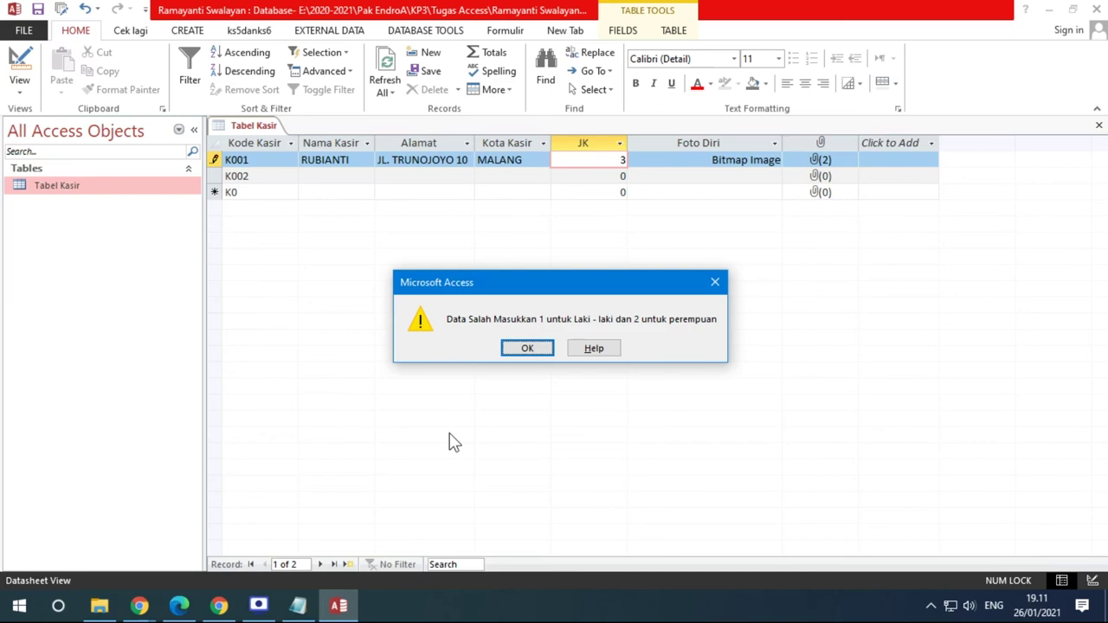
{"action": "left_click", "coordinate": [179, 606]}
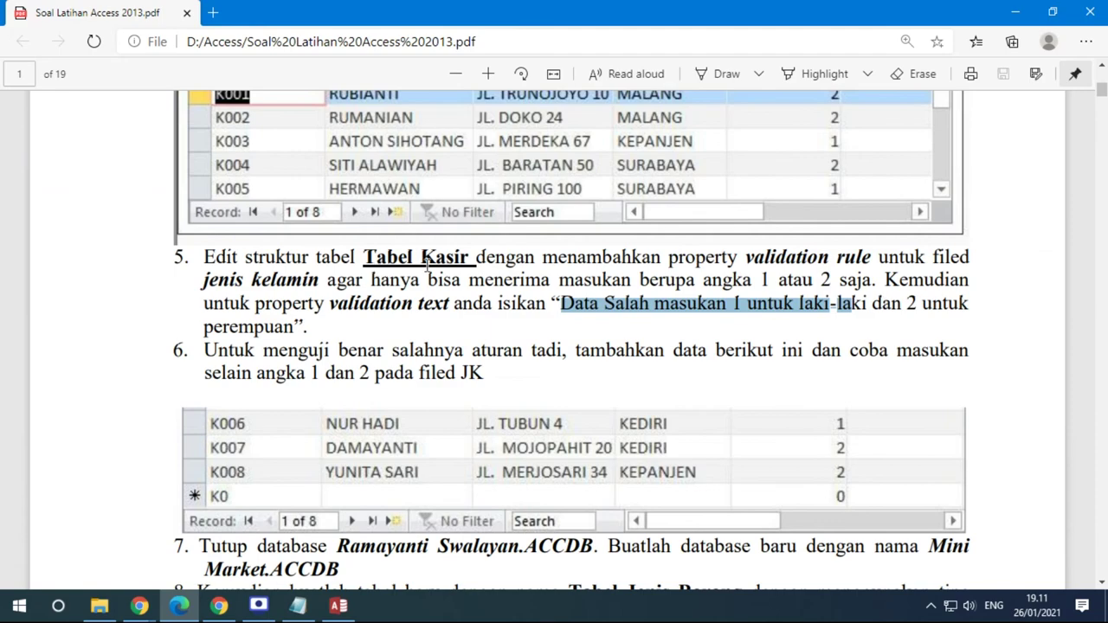
Review exercise item 5 in the PDF, highlighting and then clearing its text
{"action": "scroll", "coordinate": [569, 297], "scroll_direction": "up", "scroll_amount": 7}
{"action": "scroll", "coordinate": [667, 297], "scroll_direction": "down", "scroll_amount": 3}
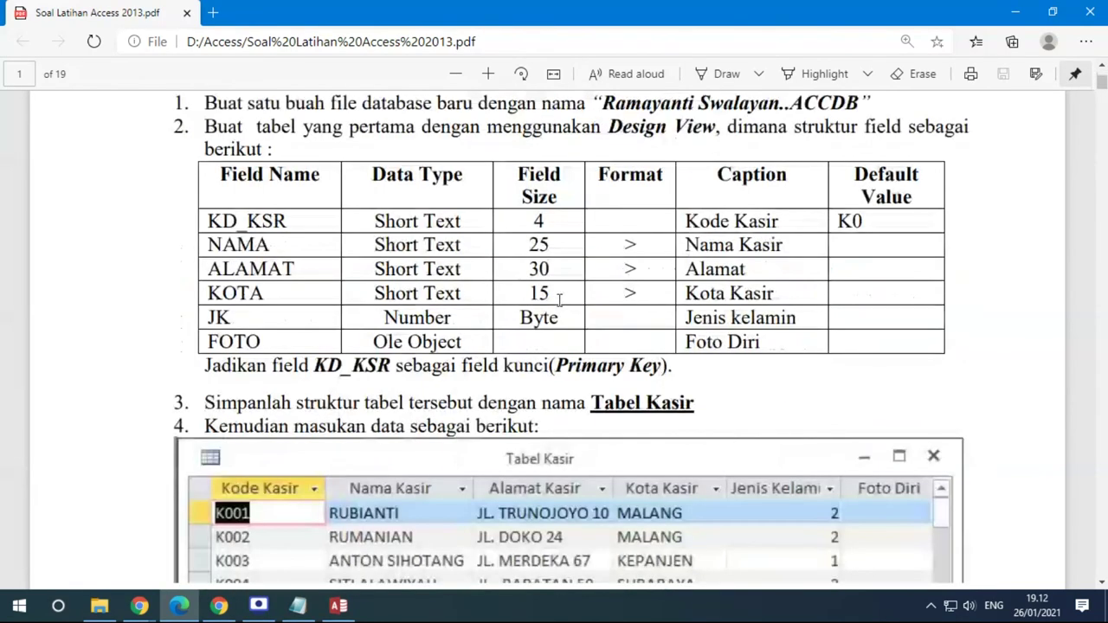
{"action": "scroll", "coordinate": [692, 268], "scroll_direction": "down", "scroll_amount": 3}
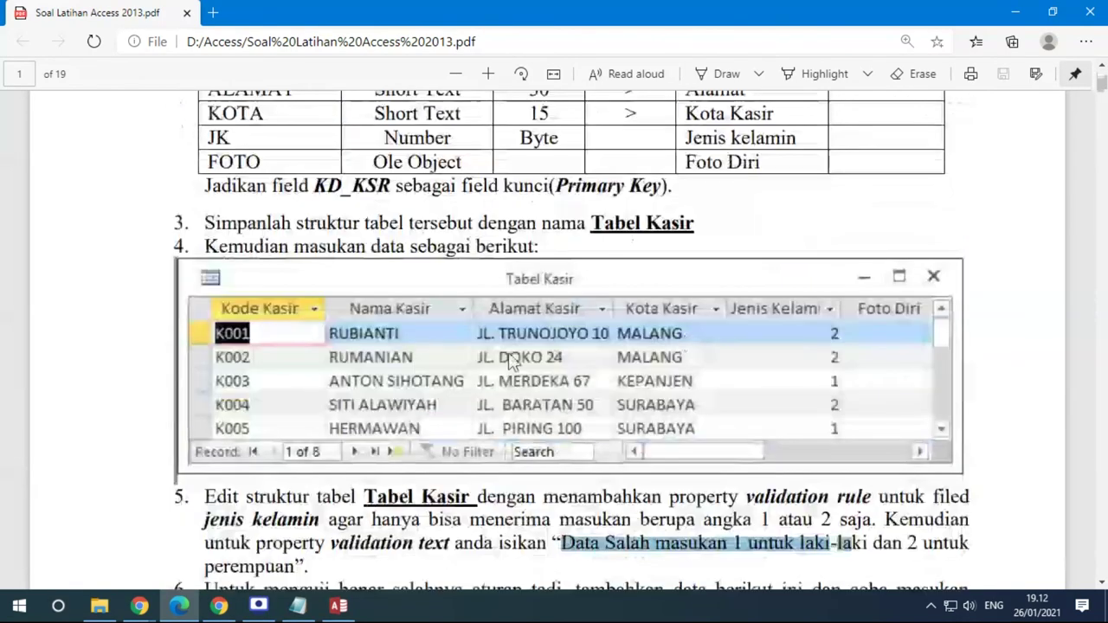
{"action": "scroll", "coordinate": [576, 338], "scroll_direction": "down", "scroll_amount": 5}
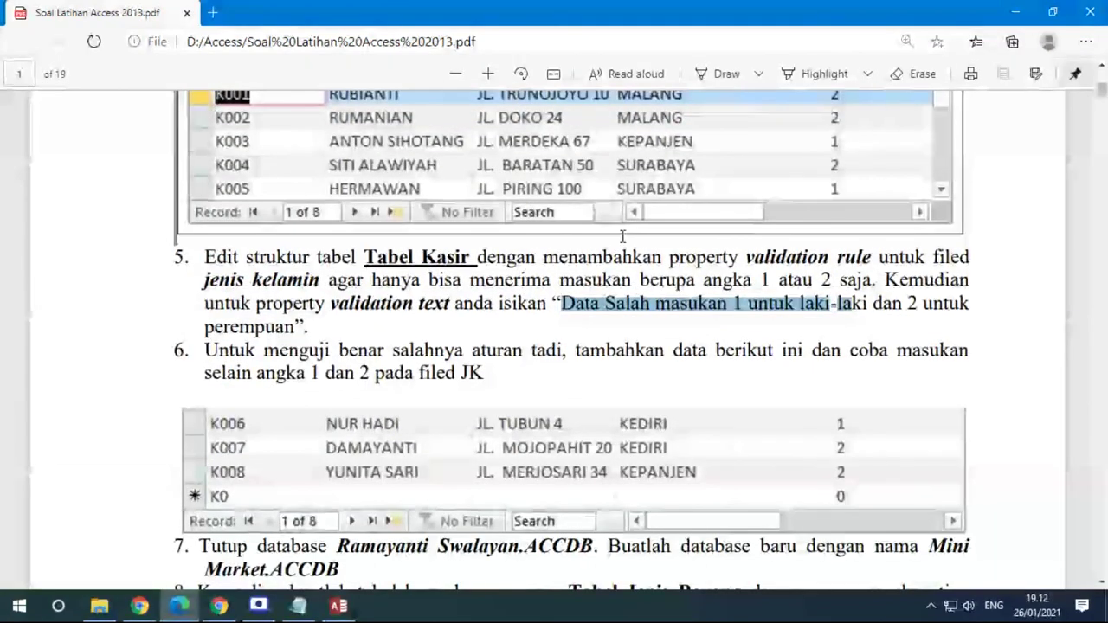
{"action": "scroll", "coordinate": [660, 292], "scroll_direction": "up", "scroll_amount": 8}
{"action": "scroll", "coordinate": [753, 358], "scroll_direction": "down", "scroll_amount": 5}
{"action": "scroll", "coordinate": [754, 356], "scroll_direction": "down", "scroll_amount": 5}
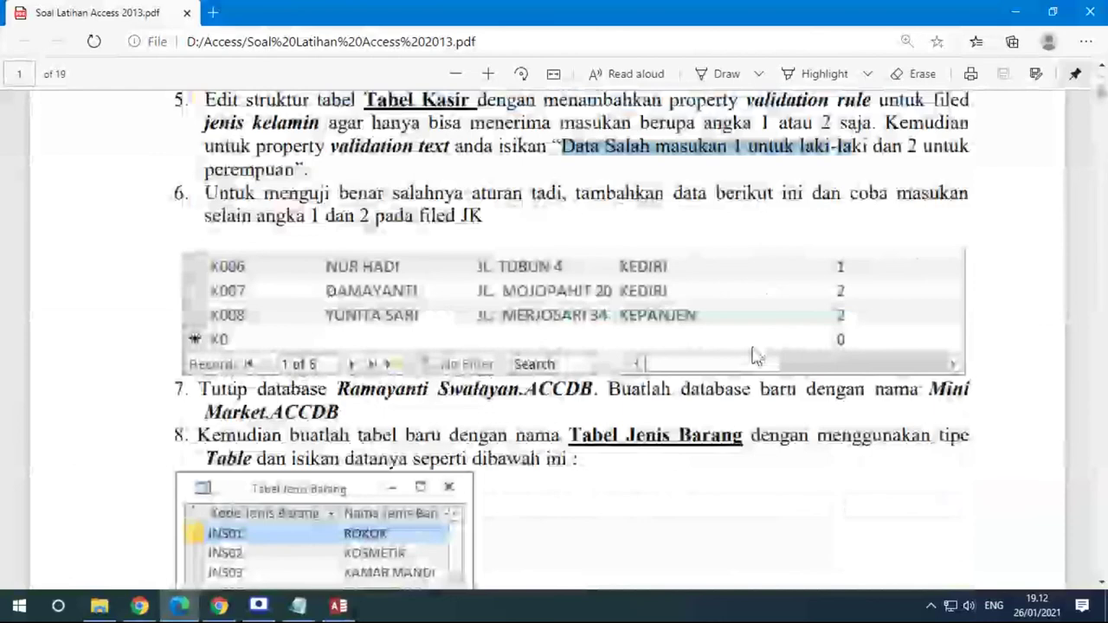
{"action": "scroll", "coordinate": [770, 303], "scroll_direction": "up", "scroll_amount": 3}
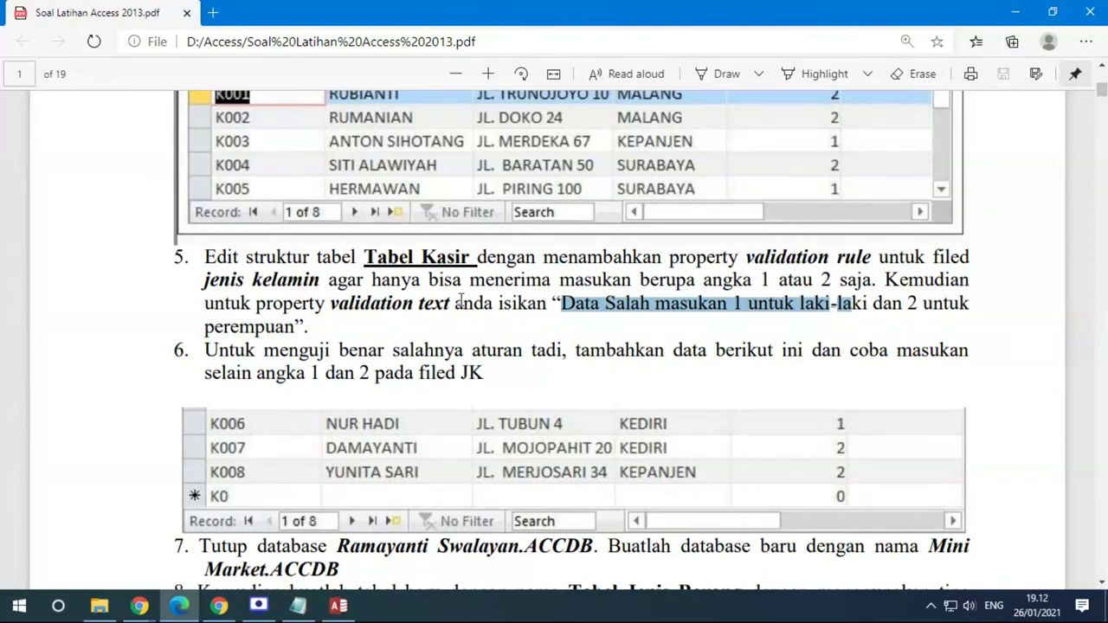
{"action": "scroll", "coordinate": [461, 298], "scroll_direction": "down", "scroll_amount": 2}
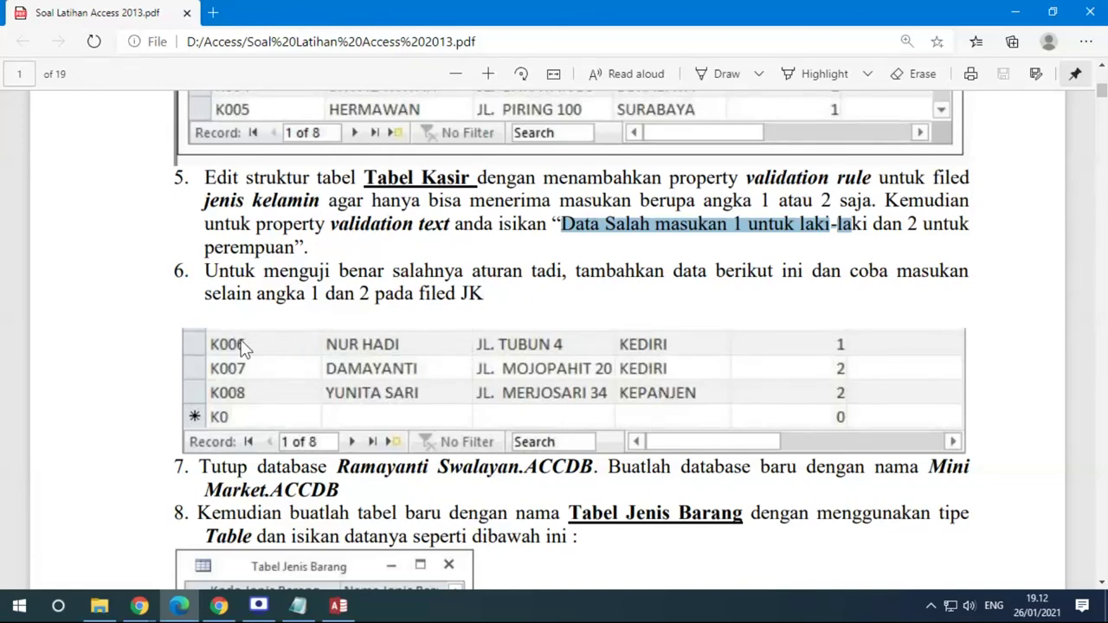
{"action": "scroll", "coordinate": [355, 266], "scroll_direction": "up", "scroll_amount": 4}
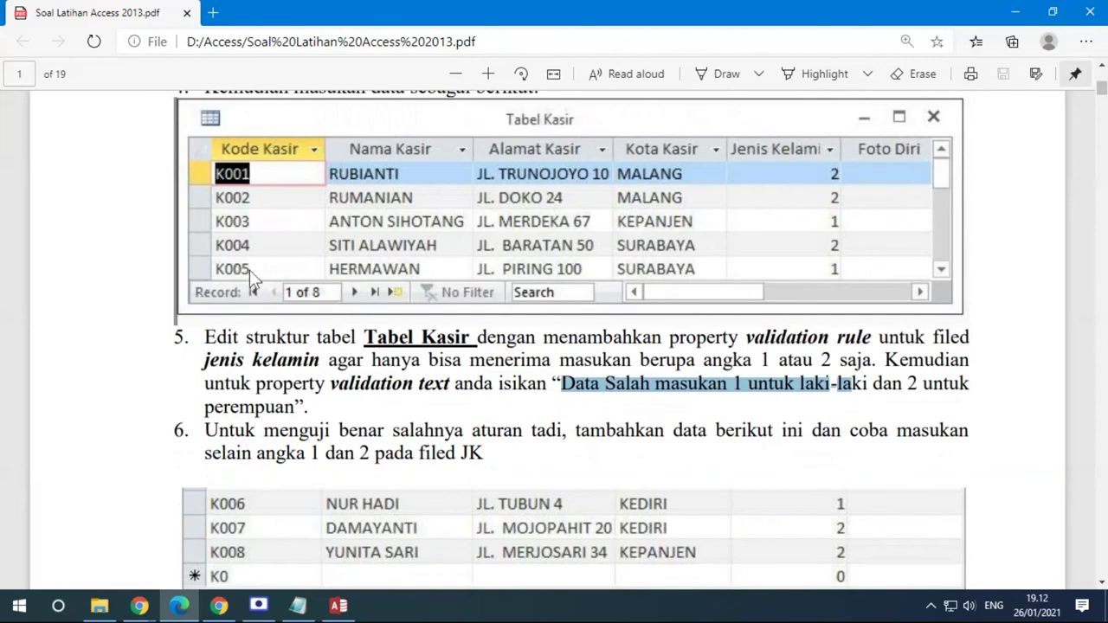
{"action": "scroll", "coordinate": [244, 277], "scroll_direction": "down", "scroll_amount": 4}
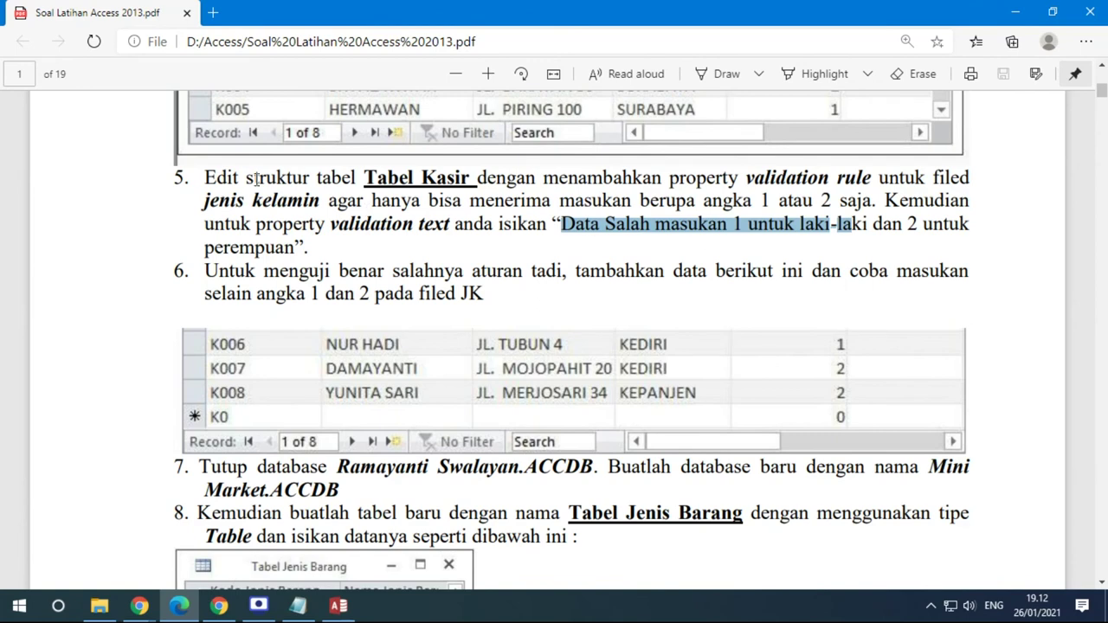
{"action": "left_click_drag", "start_coordinate": [208, 176], "coordinate": [302, 242]}
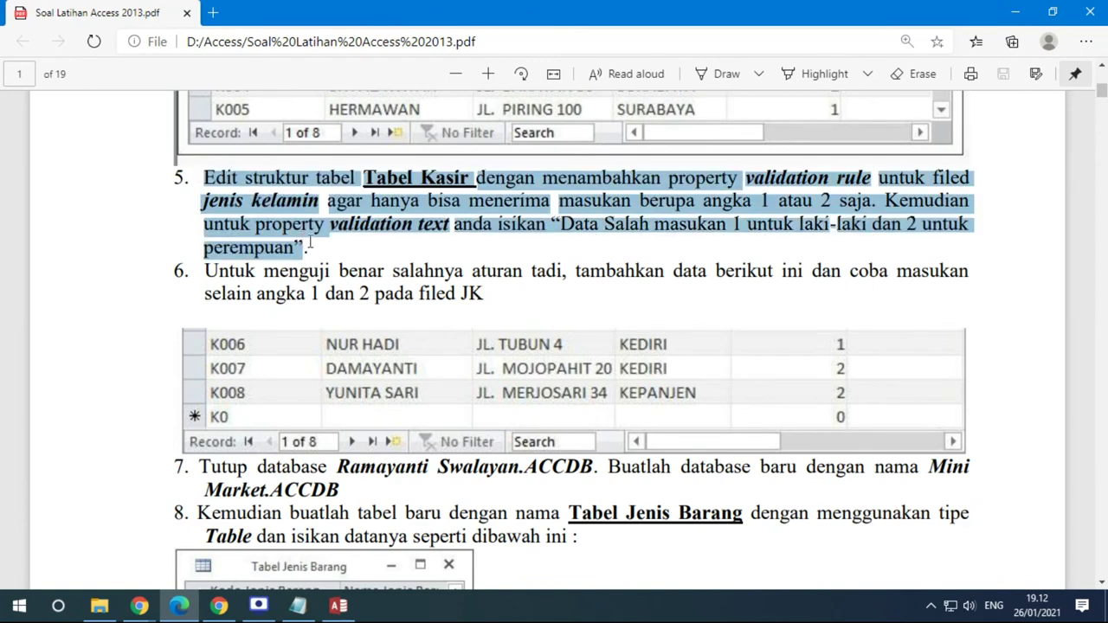
{"action": "left_click", "coordinate": [849, 356]}
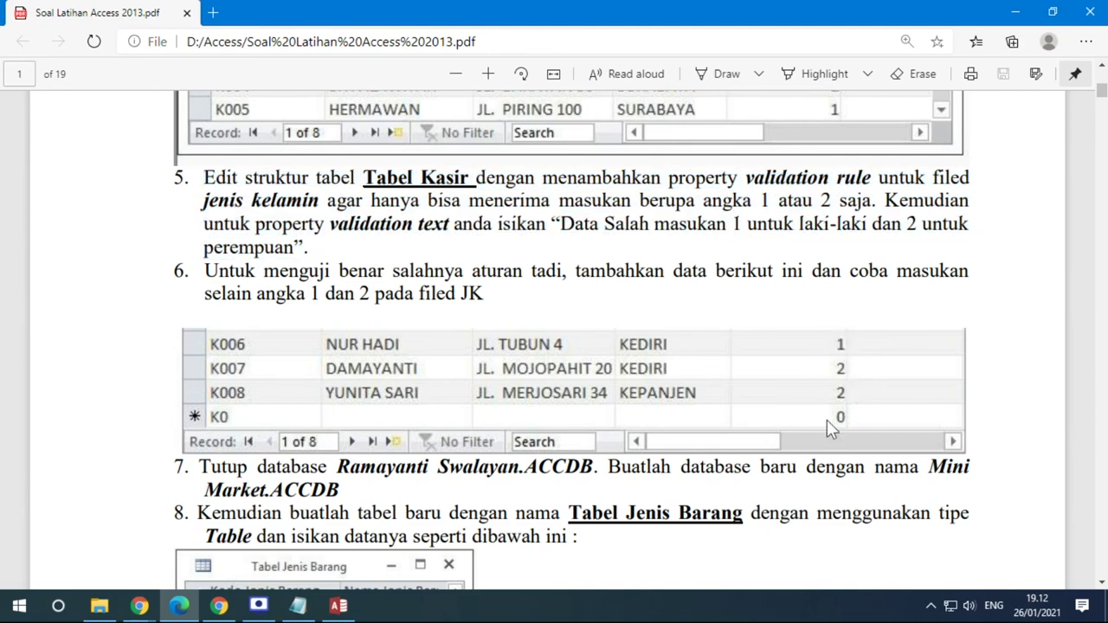
Scroll to page 2's field property table and back to step 8's Tabel Jenis Barang data
{"action": "scroll", "coordinate": [865, 374], "scroll_direction": "down", "scroll_amount": 1}
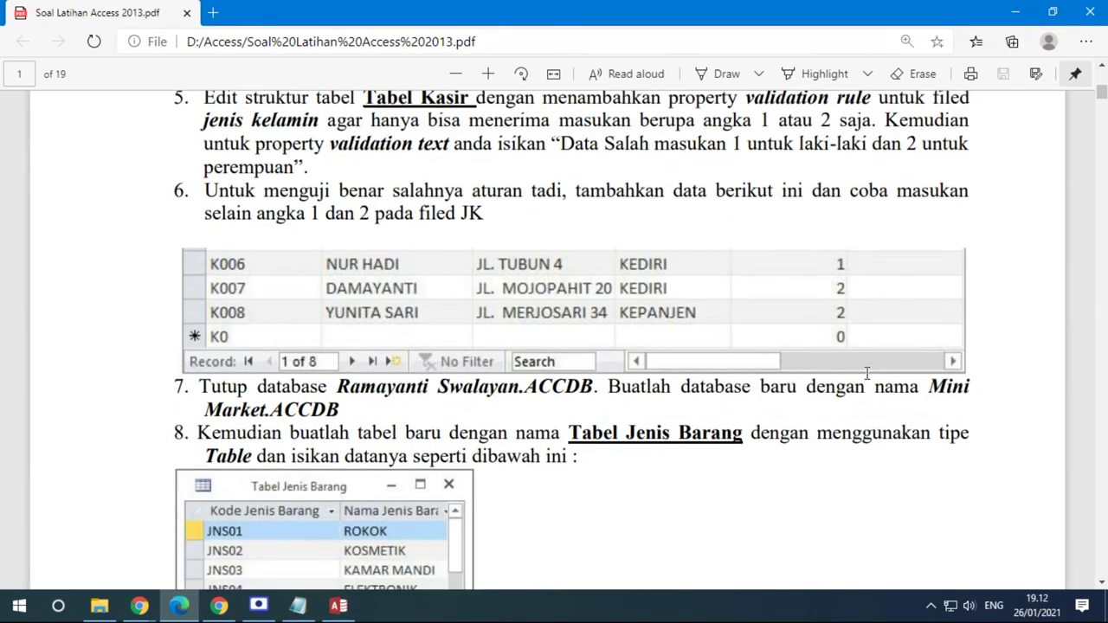
{"action": "scroll", "coordinate": [800, 364], "scroll_direction": "down", "scroll_amount": 1}
{"action": "scroll", "coordinate": [803, 349], "scroll_direction": "down", "scroll_amount": 1}
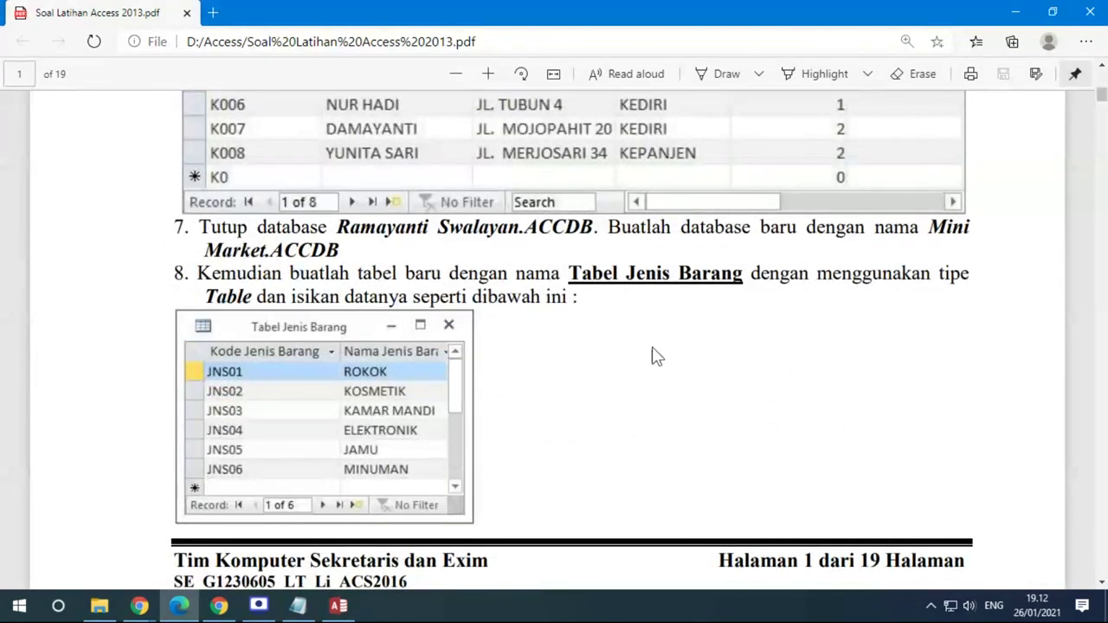
{"action": "scroll", "coordinate": [654, 353], "scroll_direction": "down", "scroll_amount": 1}
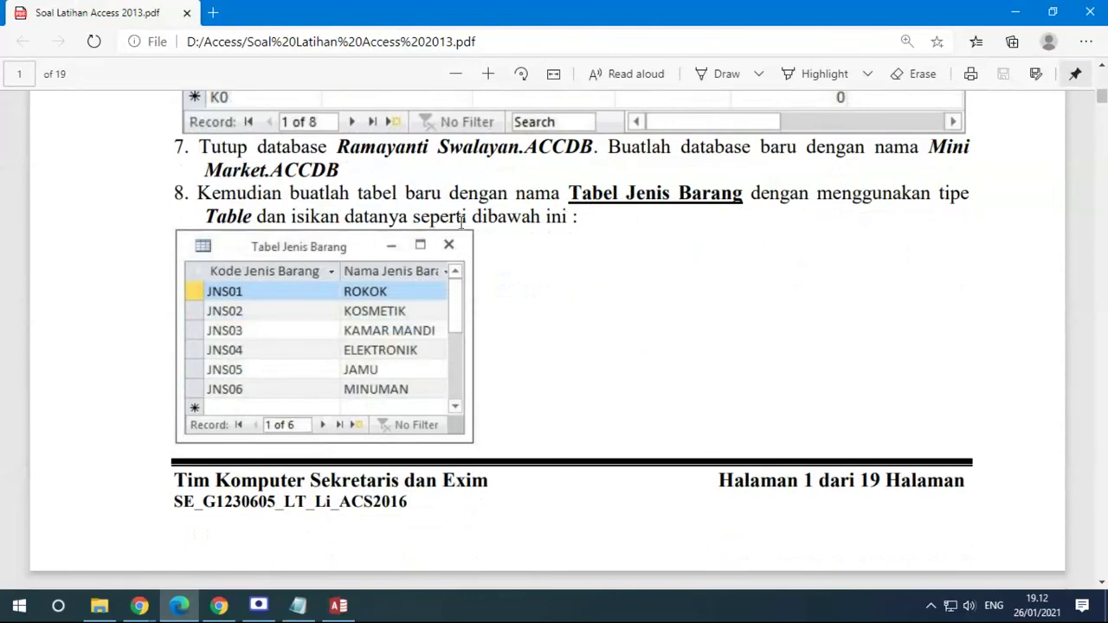
{"action": "scroll", "coordinate": [341, 324], "scroll_direction": "down", "scroll_amount": 3}
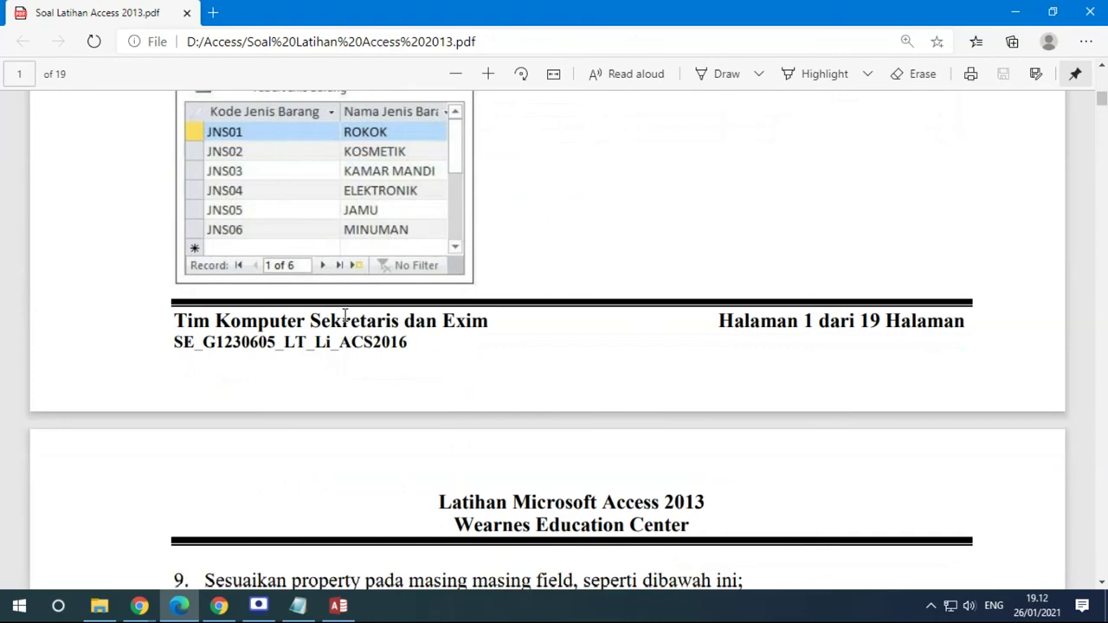
{"action": "scroll", "coordinate": [355, 301], "scroll_direction": "down", "scroll_amount": 2}
{"action": "scroll", "coordinate": [354, 289], "scroll_direction": "up", "scroll_amount": 4}
{"action": "scroll", "coordinate": [346, 312], "scroll_direction": "down", "scroll_amount": 1}
{"action": "scroll", "coordinate": [498, 320], "scroll_direction": "down", "scroll_amount": 3}
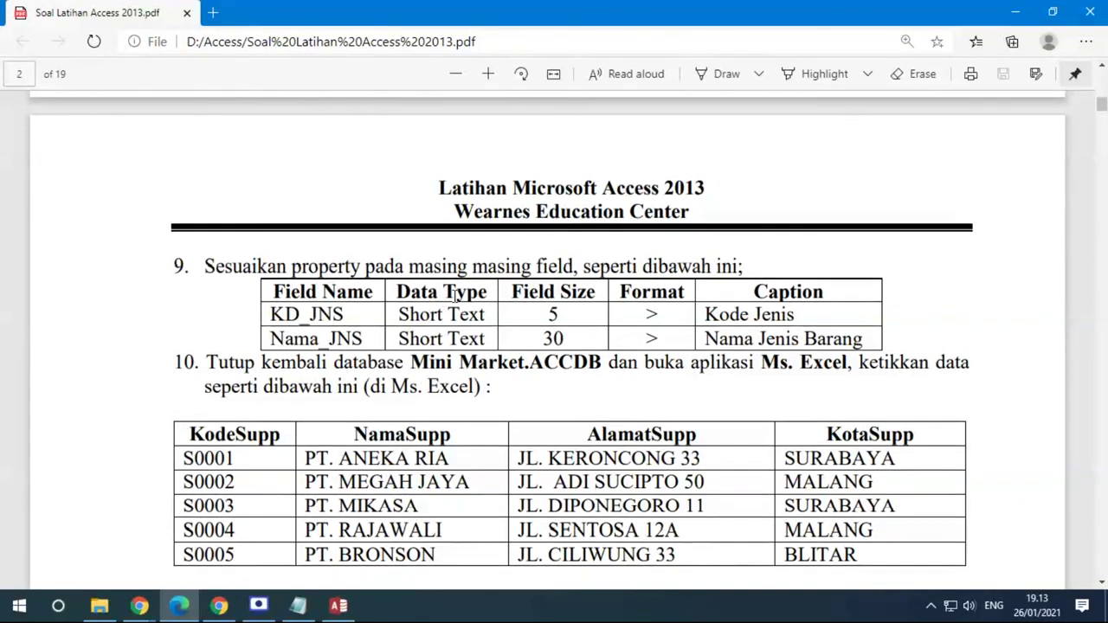
{"action": "scroll", "coordinate": [450, 294], "scroll_direction": "up", "scroll_amount": 3}
{"action": "scroll", "coordinate": [453, 296], "scroll_direction": "up", "scroll_amount": 3}
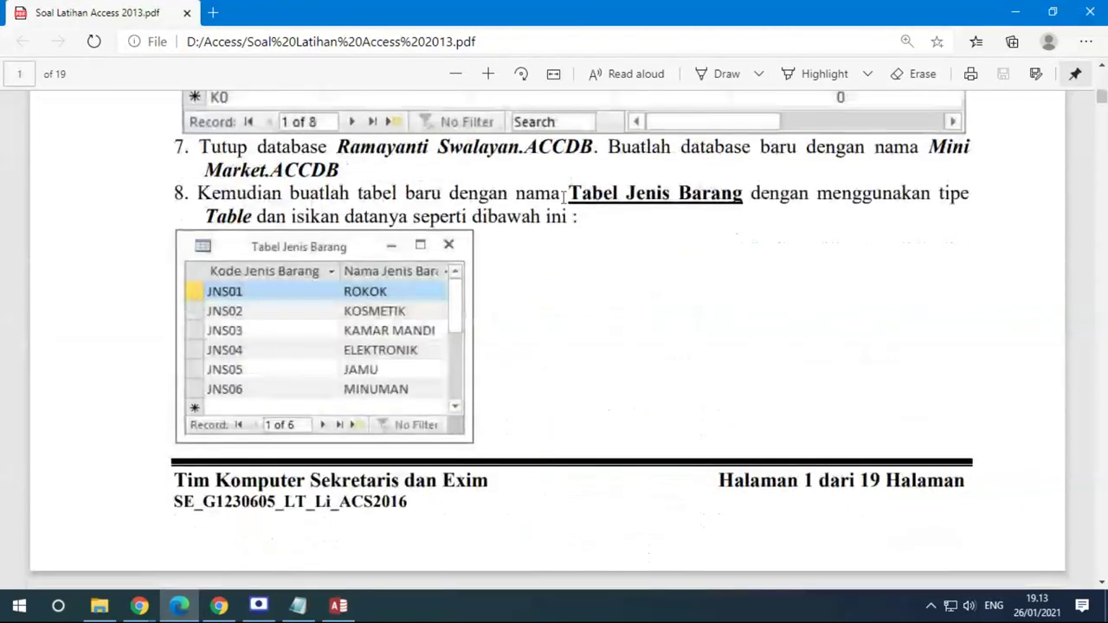
Dismiss the invalid-entry warning, close Access, and reopen Ramayanti Swalayan.accdb from File Explorer
{"action": "left_click", "coordinate": [338, 606]}
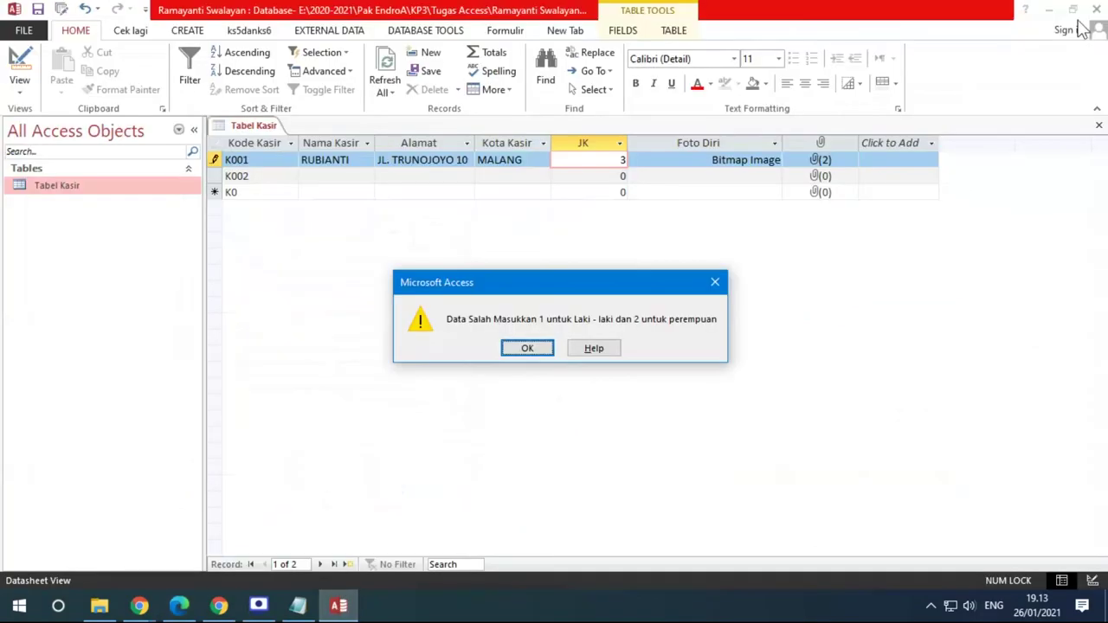
{"action": "left_click", "coordinate": [528, 348]}
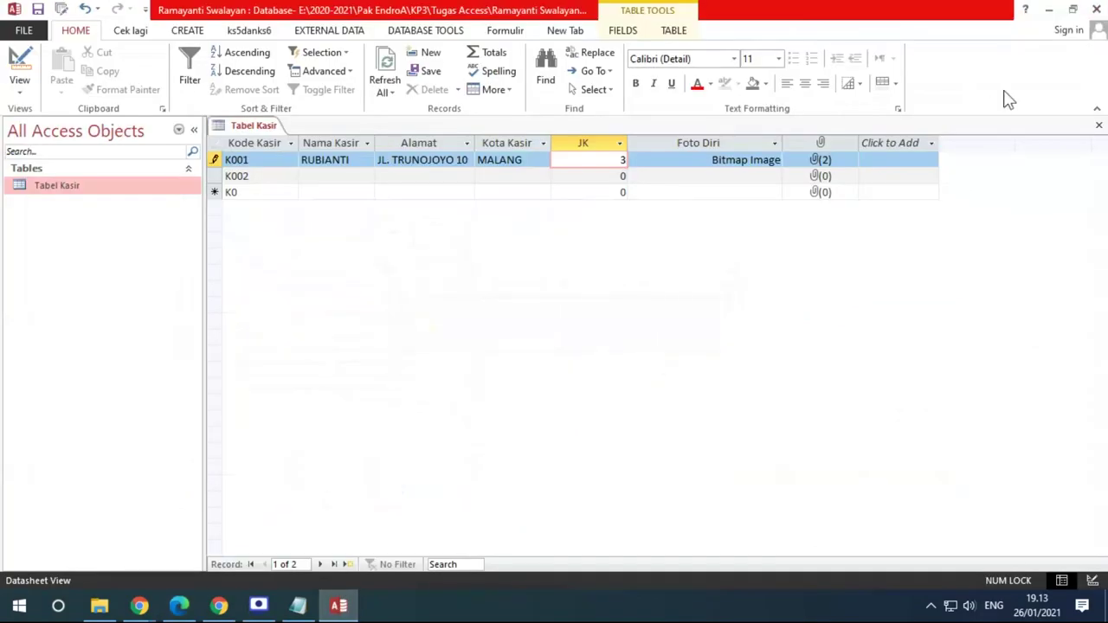
{"action": "left_click", "coordinate": [1097, 9]}
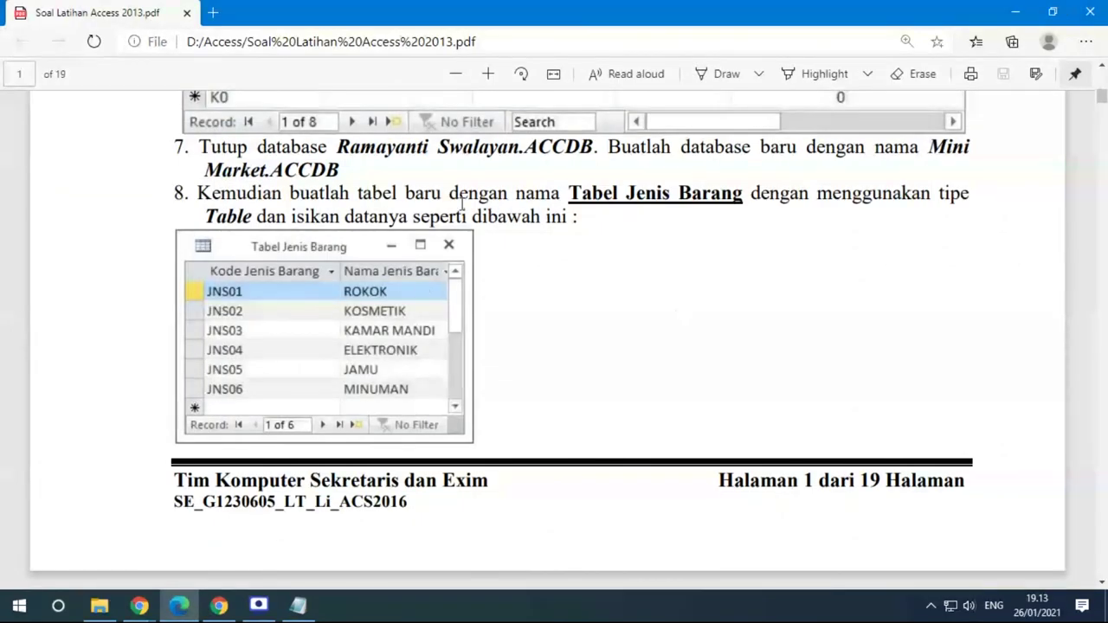
{"action": "left_click", "coordinate": [99, 605]}
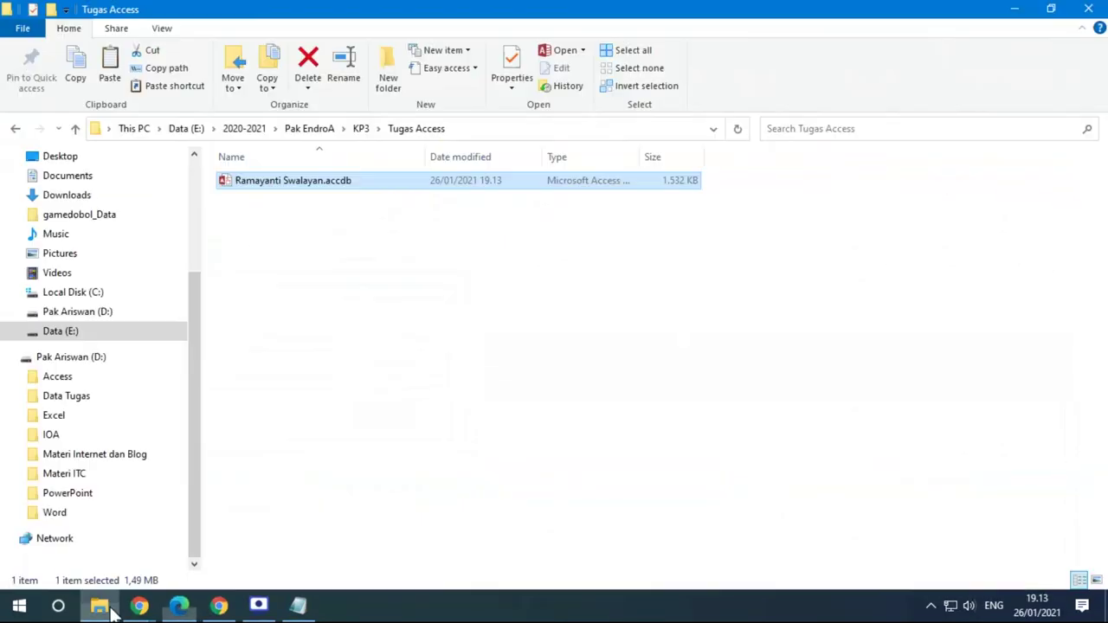
{"action": "double_click", "coordinate": [314, 183]}
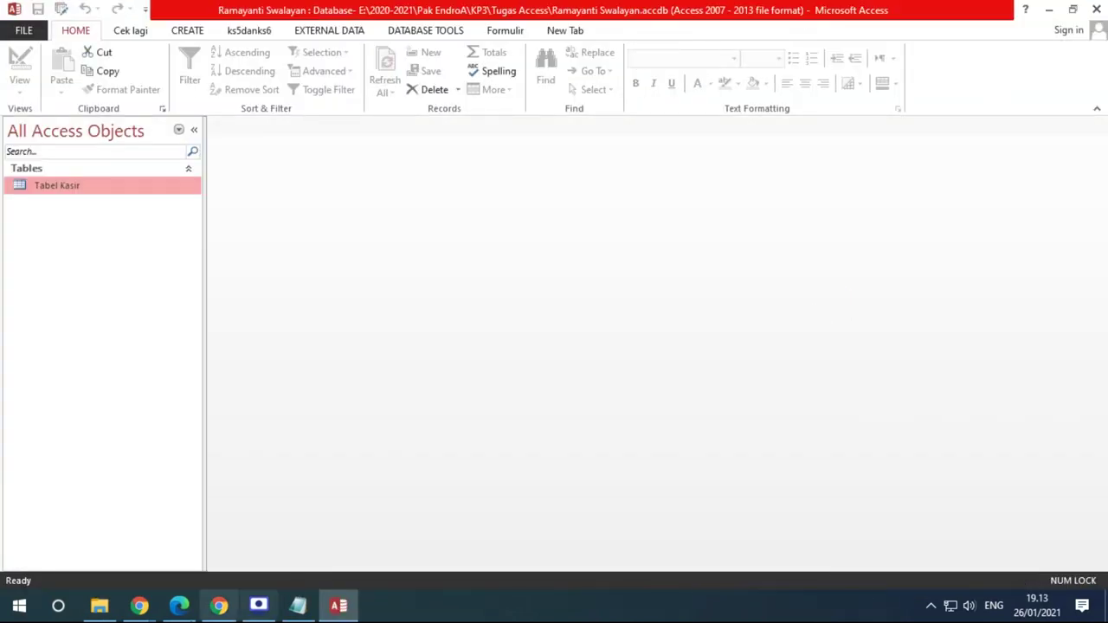
Dismiss the activation prompt and start a new table with Create > Table Design
{"action": "left_click", "coordinate": [710, 454]}
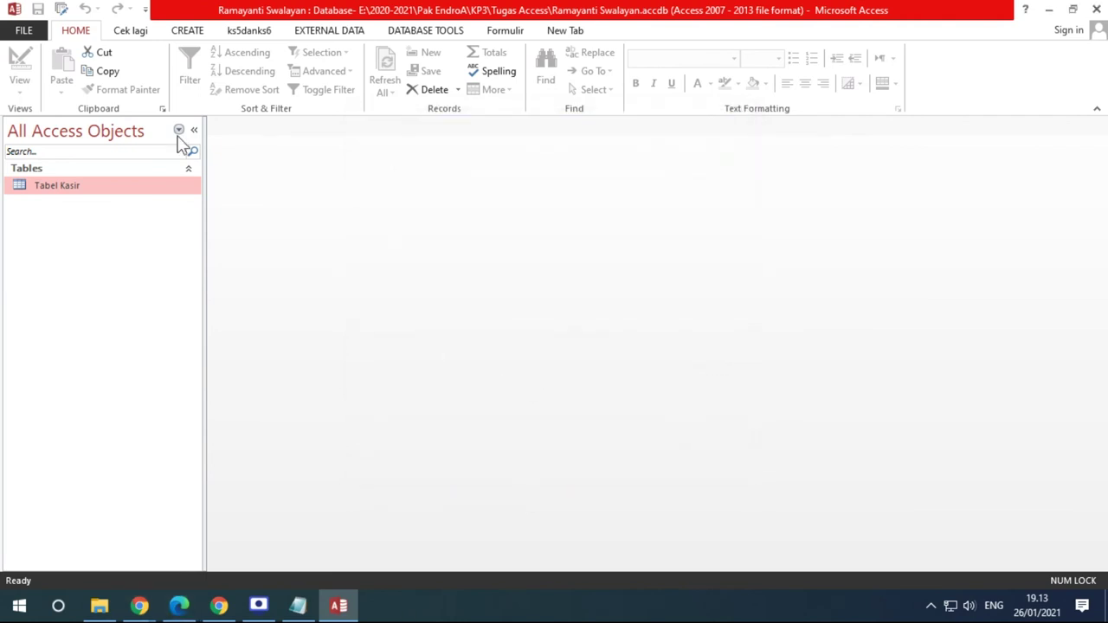
{"action": "left_click", "coordinate": [184, 33]}
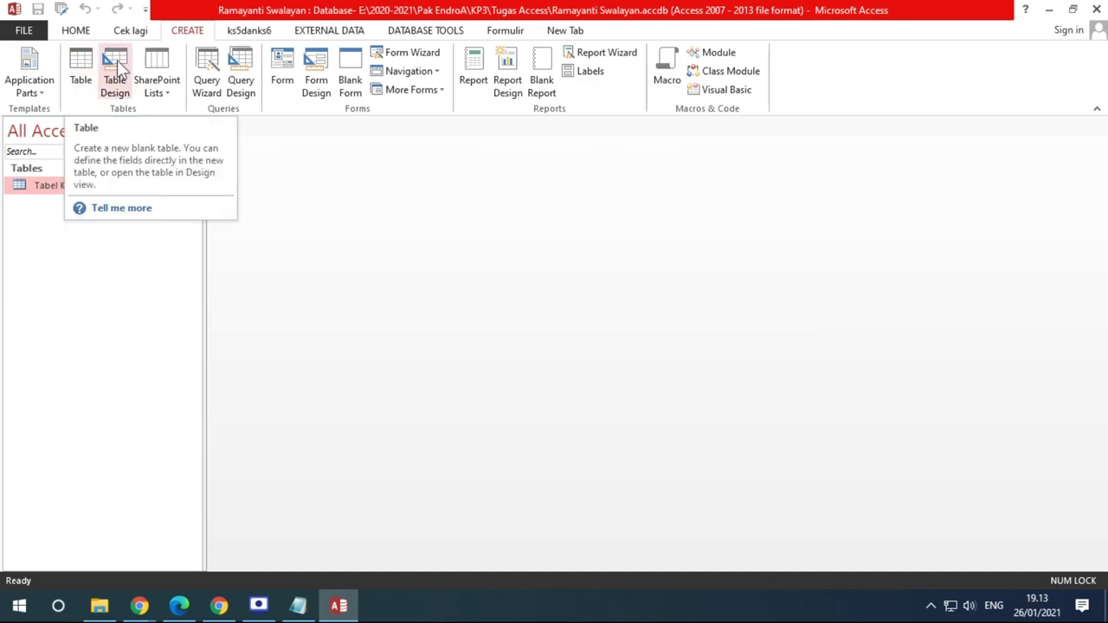
{"action": "left_click", "coordinate": [81, 77]}
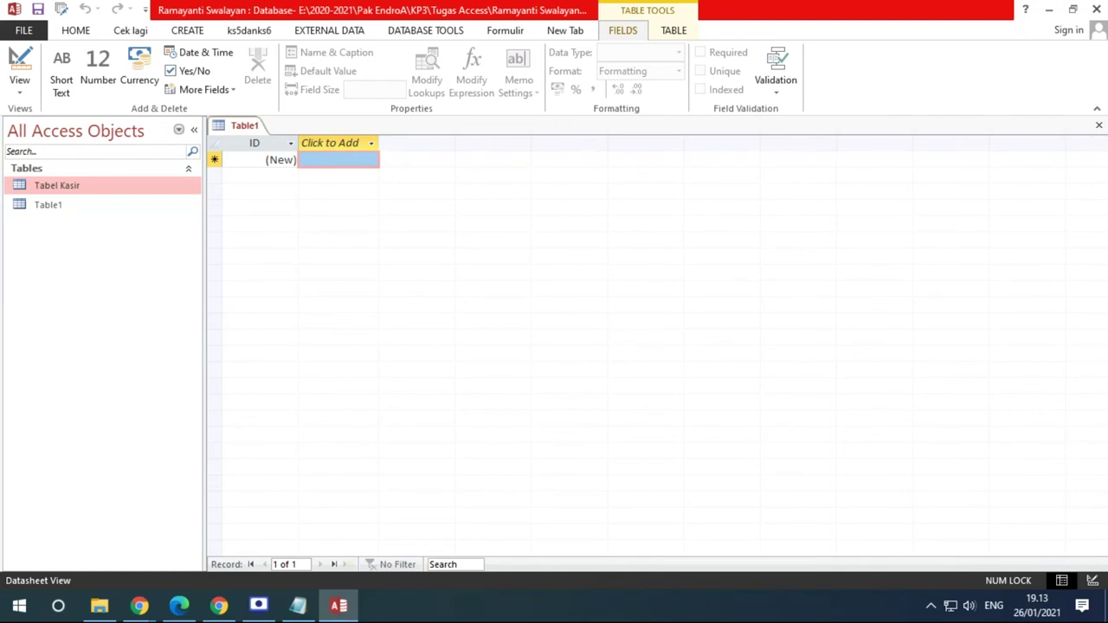
{"action": "left_click", "coordinate": [1099, 125]}
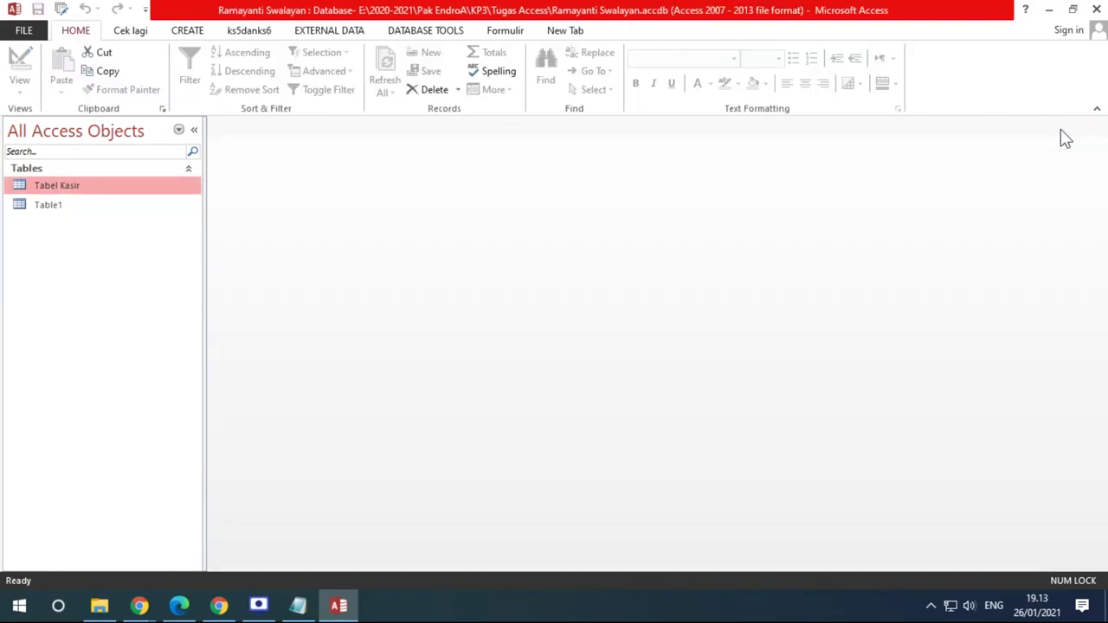
{"action": "left_click", "coordinate": [187, 32]}
{"action": "left_click", "coordinate": [115, 85]}
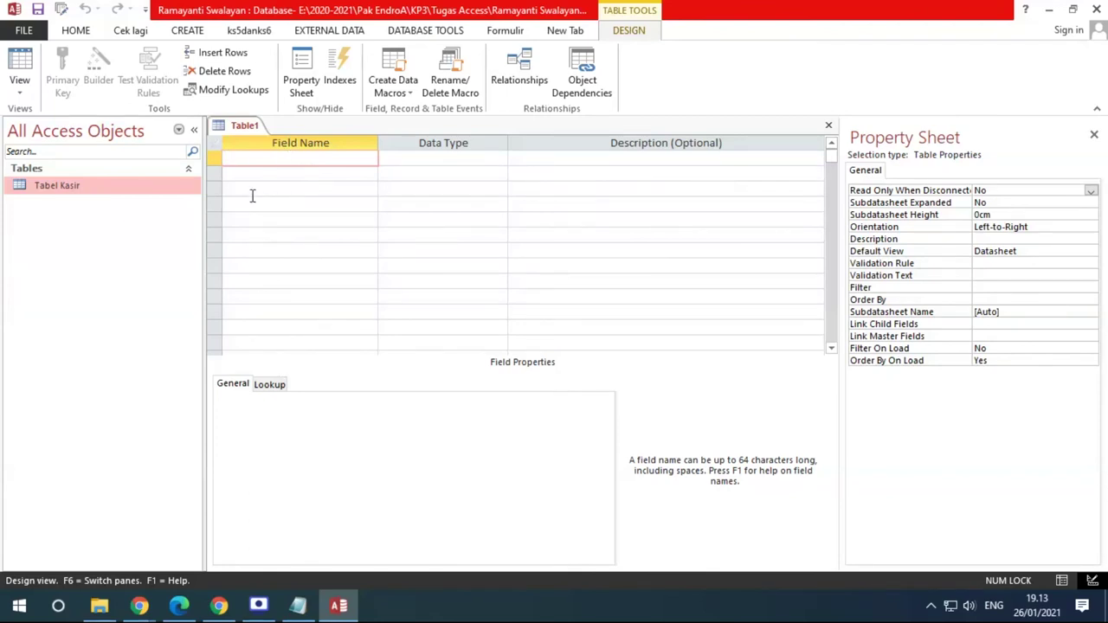
{"action": "left_click", "coordinate": [183, 32]}
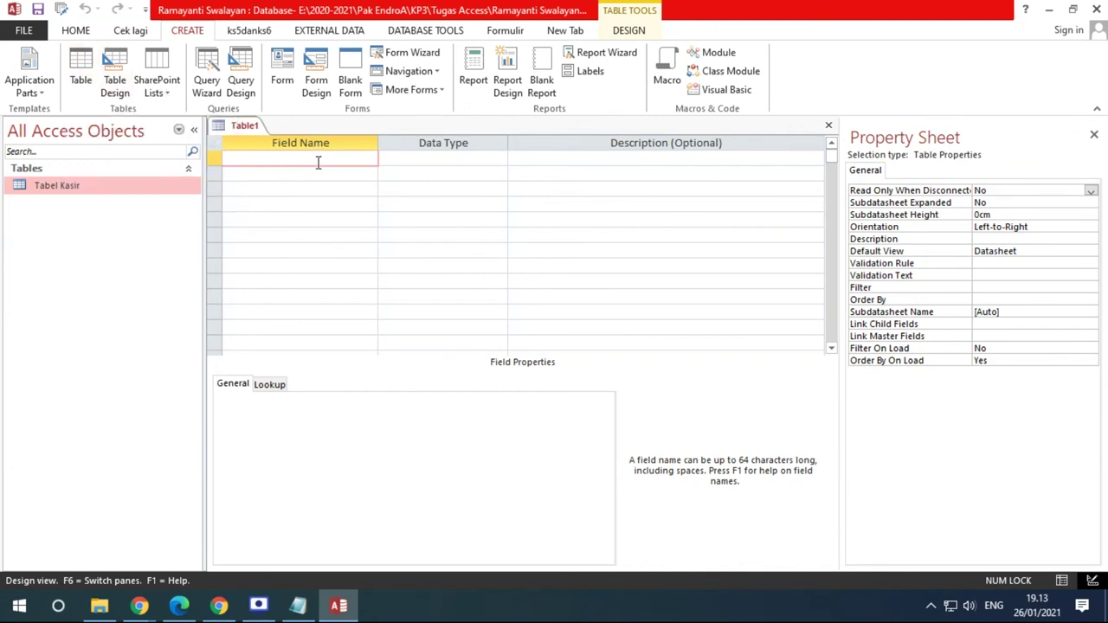
{"action": "left_click", "coordinate": [178, 606]}
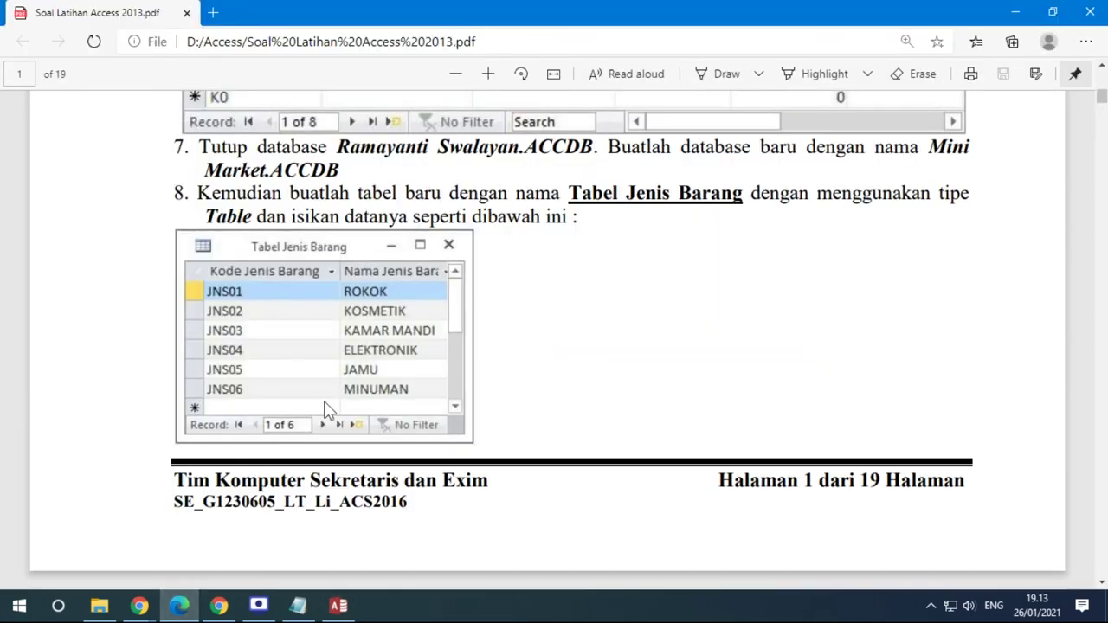
{"action": "scroll", "coordinate": [302, 295], "scroll_direction": "down", "scroll_amount": 5}
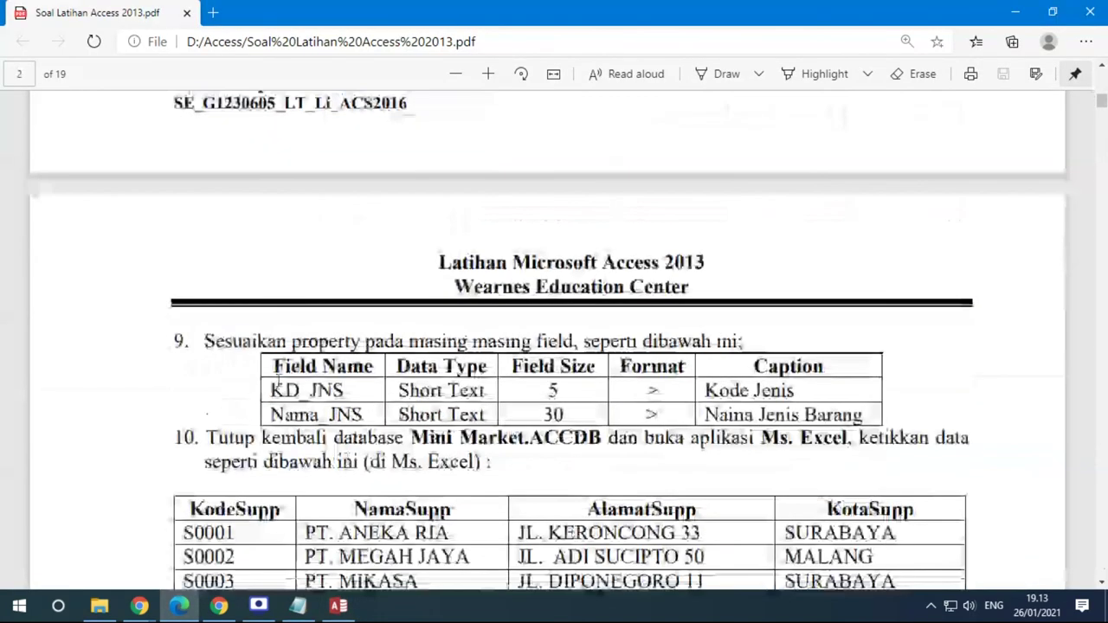
{"action": "key", "text": "alt+Tab"}
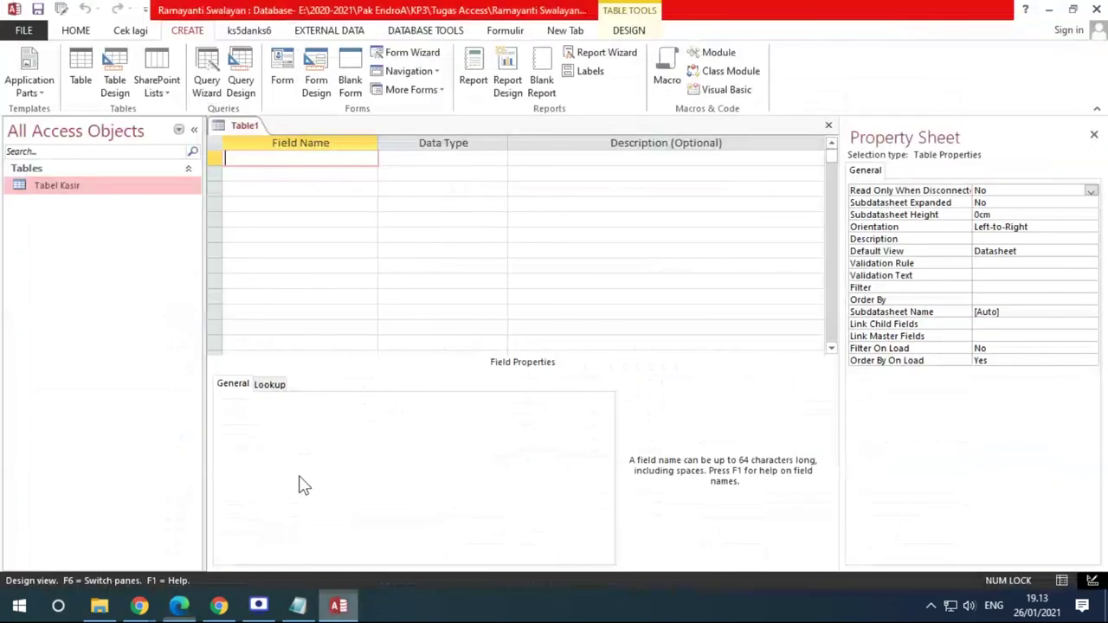
Add KD_JNS as Short Text with Field Size 5, Format > and caption Kode Jenis
{"action": "key", "text": "Caps_Lock"}
{"action": "type", "text": "KD_JNS"}
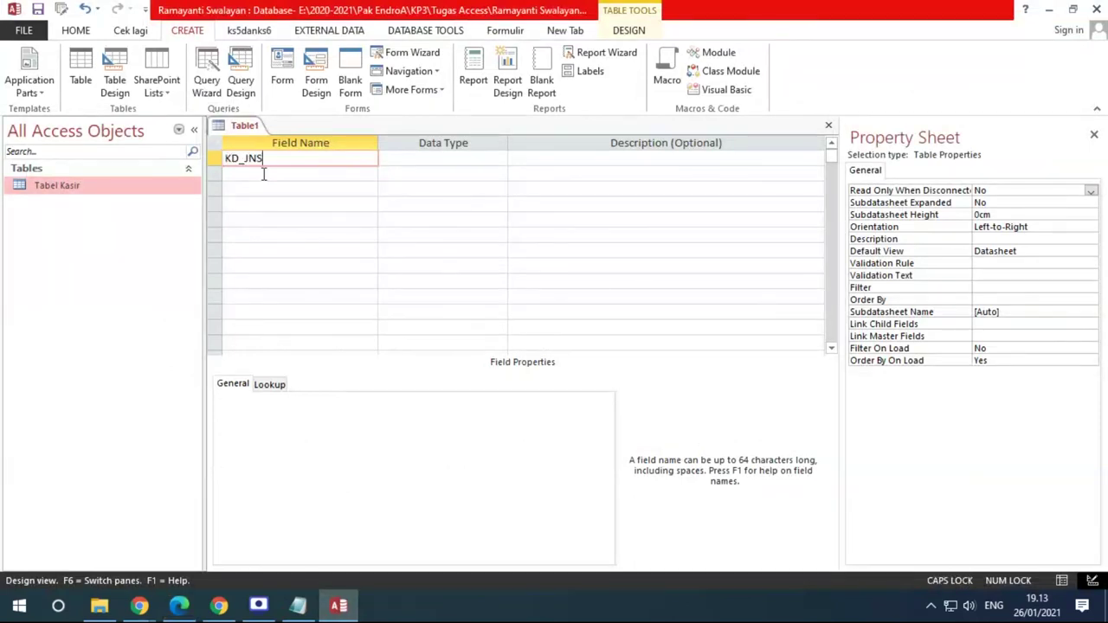
{"action": "key", "text": "Tab"}
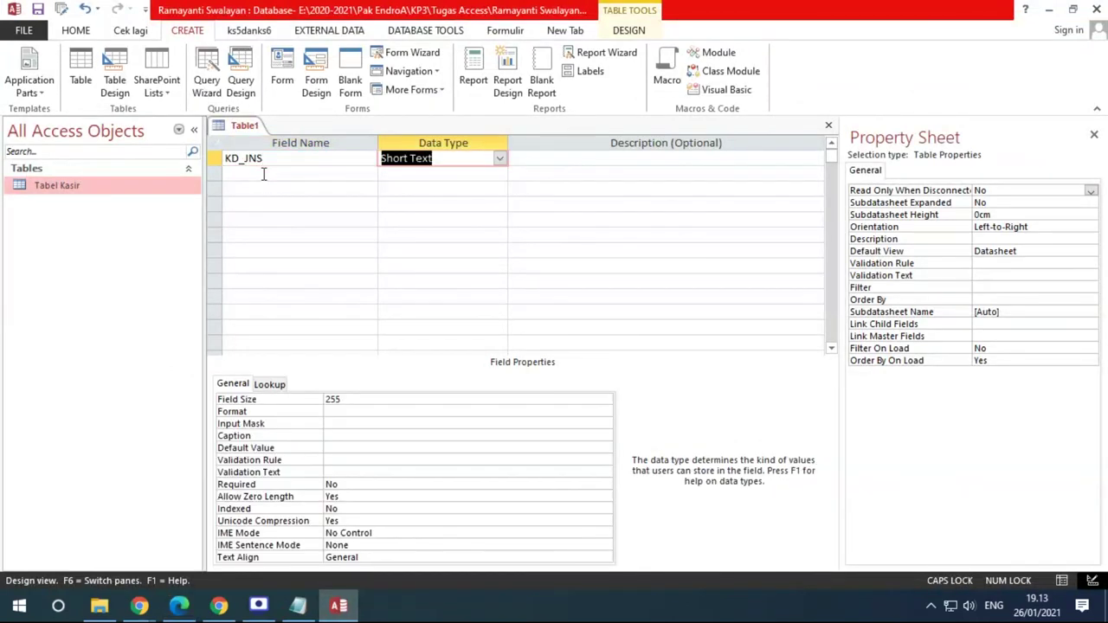
{"action": "double_click", "coordinate": [342, 400]}
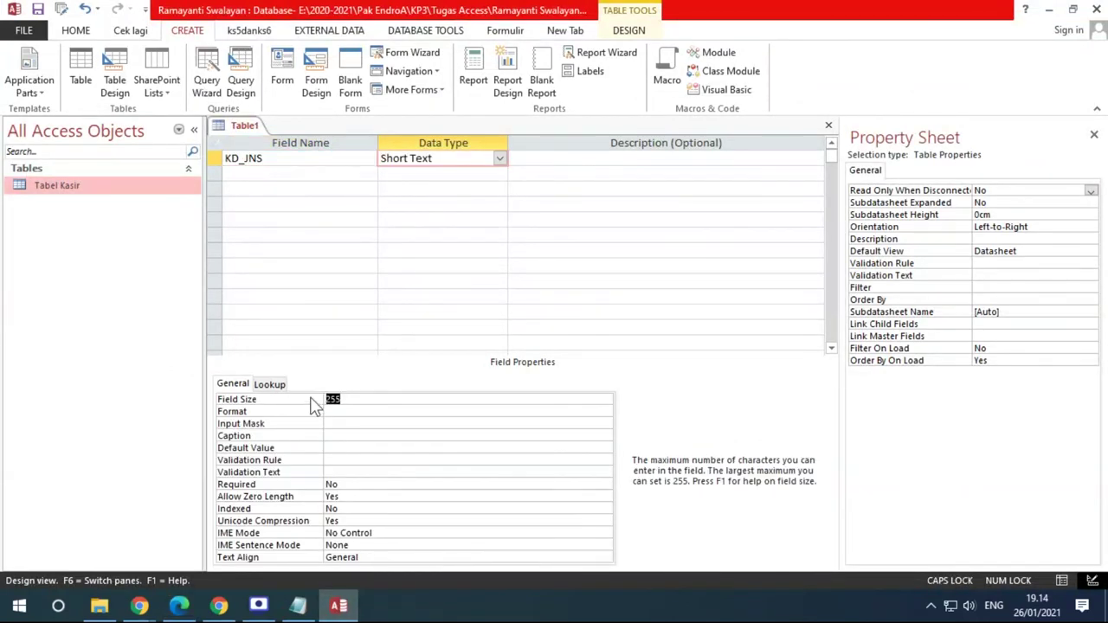
{"action": "left_click", "coordinate": [180, 606]}
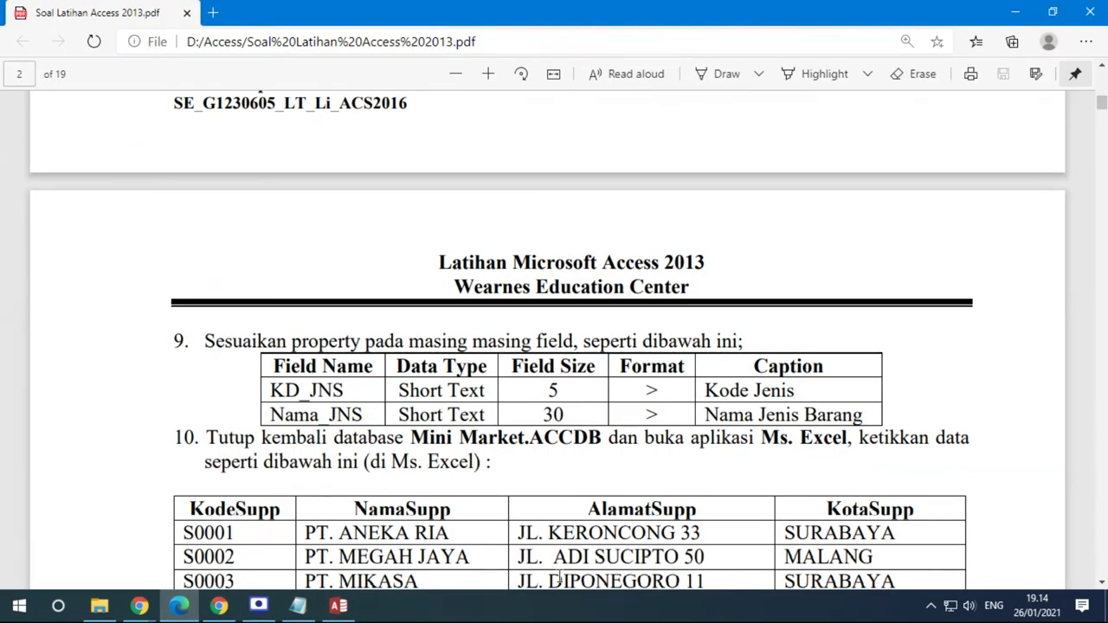
{"action": "left_click", "coordinate": [339, 606]}
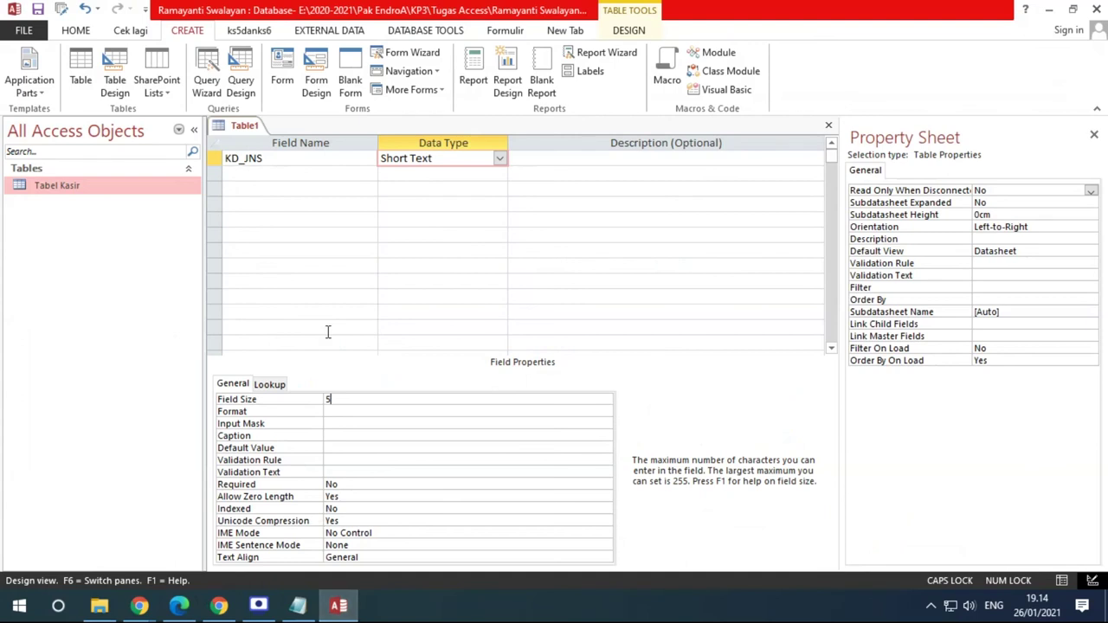
{"action": "left_click", "coordinate": [346, 413]}
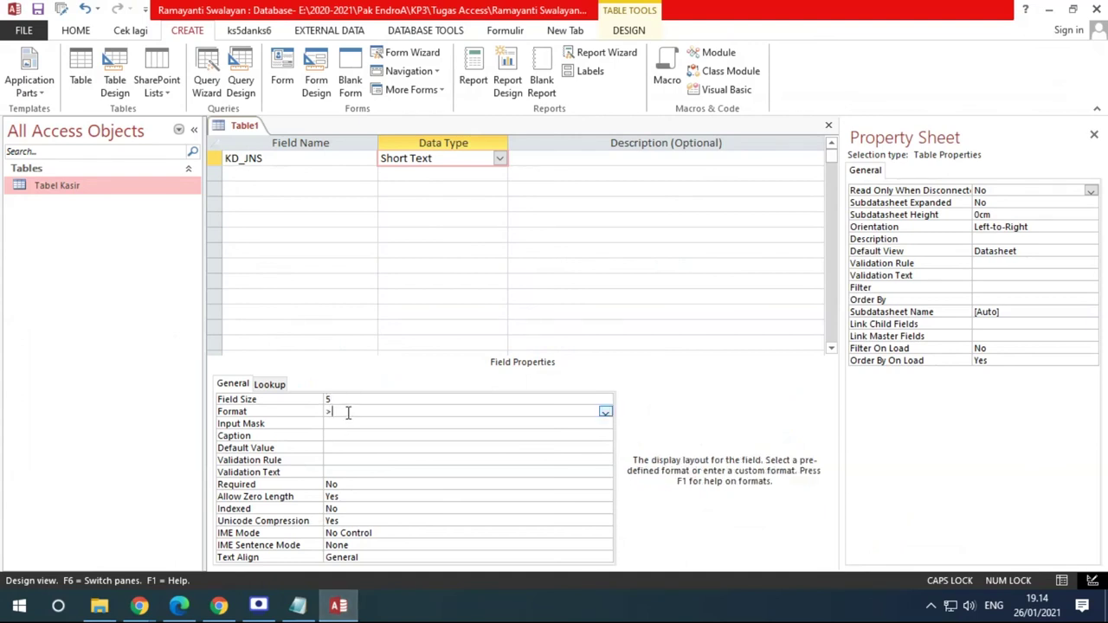
{"action": "key", "text": "Return"}
{"action": "key", "text": "Return"}
{"action": "key", "text": "Caps_Lock"}
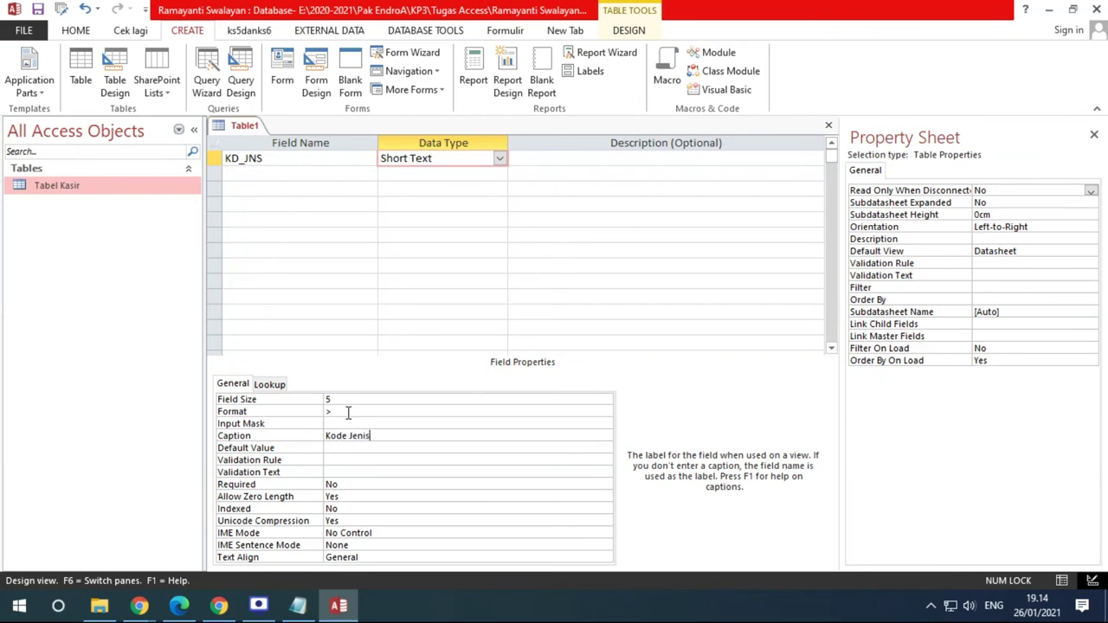
{"action": "left_click", "coordinate": [259, 175]}
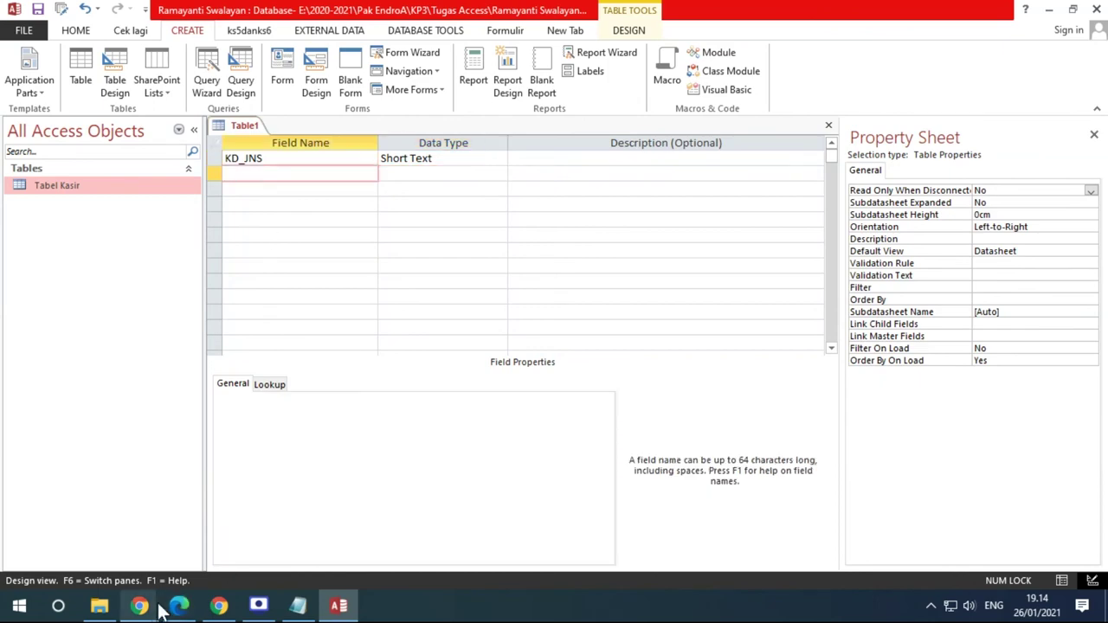
Name the second field Nama_JNS with the Short Text data type
{"action": "left_click", "coordinate": [178, 606]}
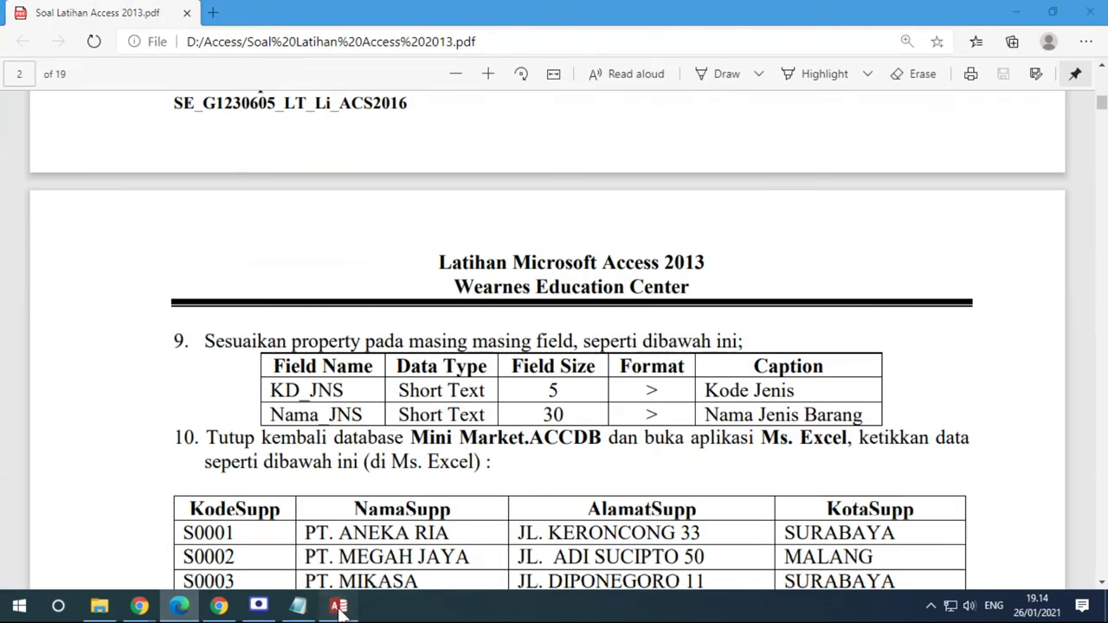
{"action": "left_click", "coordinate": [339, 606]}
{"action": "type", "text": "Nama_JNS"}
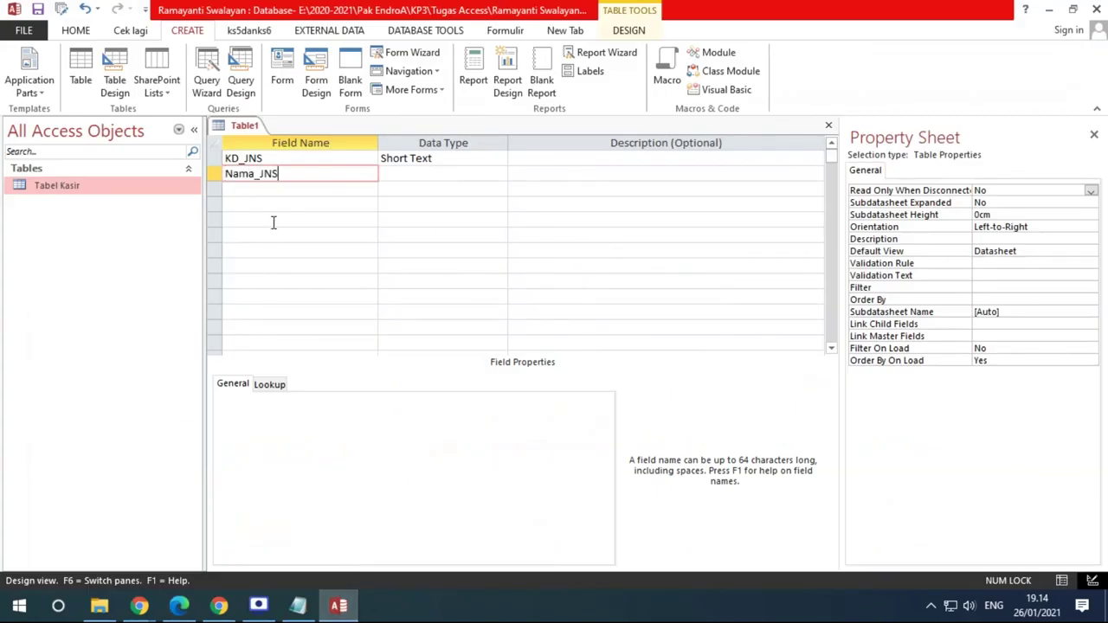
{"action": "key", "text": "Tab"}
Give Nama_JNS Field Size 30, Format > and caption Nama Jenis Barang
{"action": "left_click", "coordinate": [192, 606]}
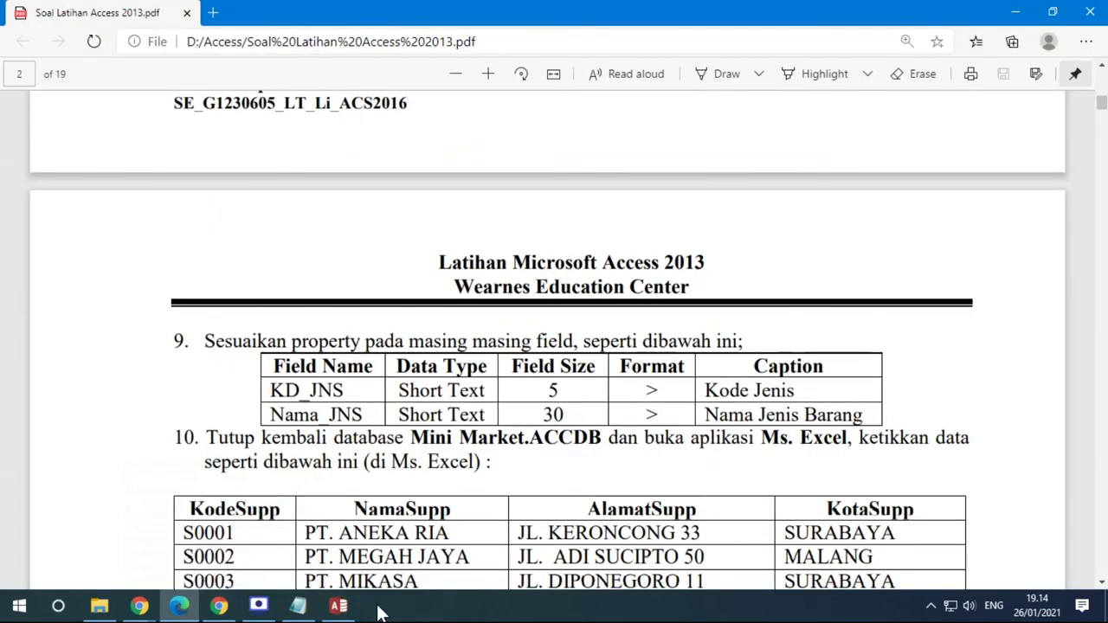
{"action": "left_click", "coordinate": [339, 606]}
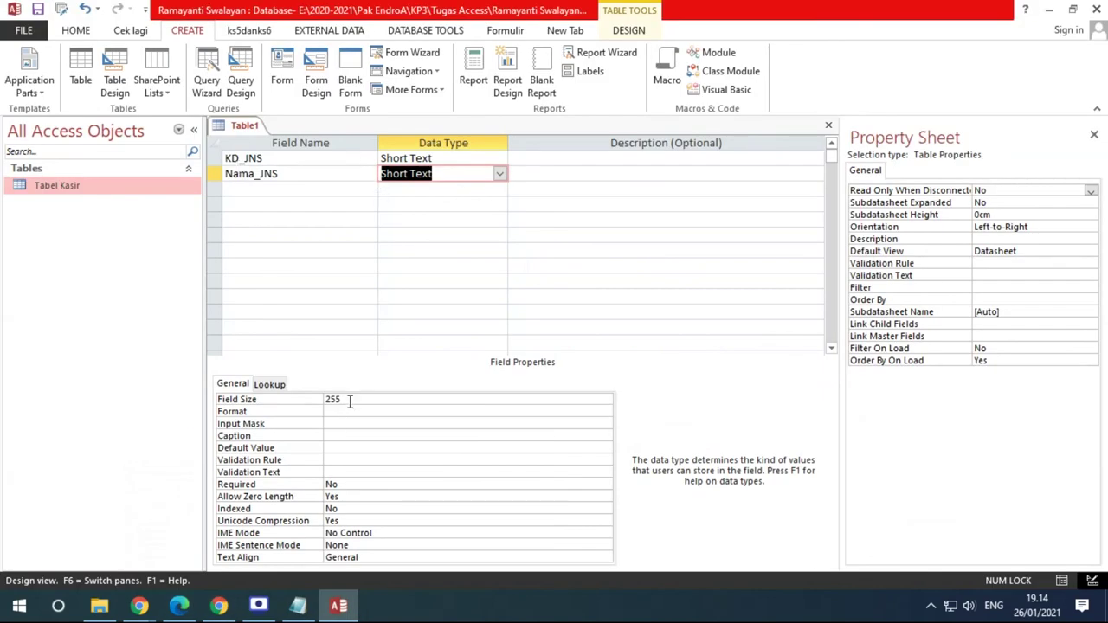
{"action": "key", "text": "F6"}
{"action": "type", "text": "30"}
{"action": "key", "text": "Return"}
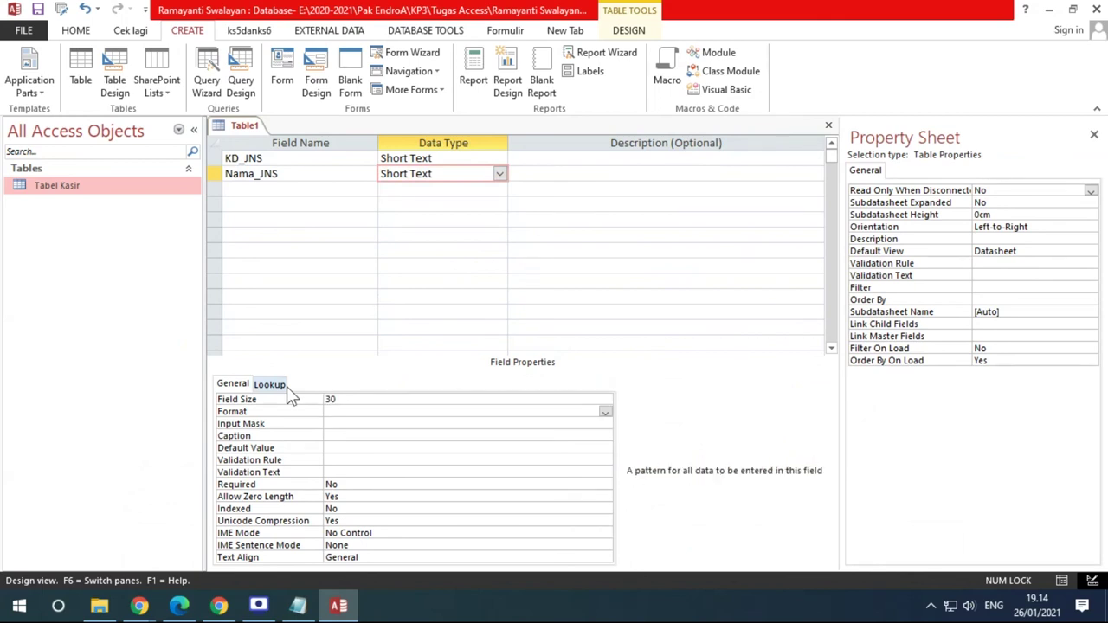
{"action": "left_click", "coordinate": [352, 411]}
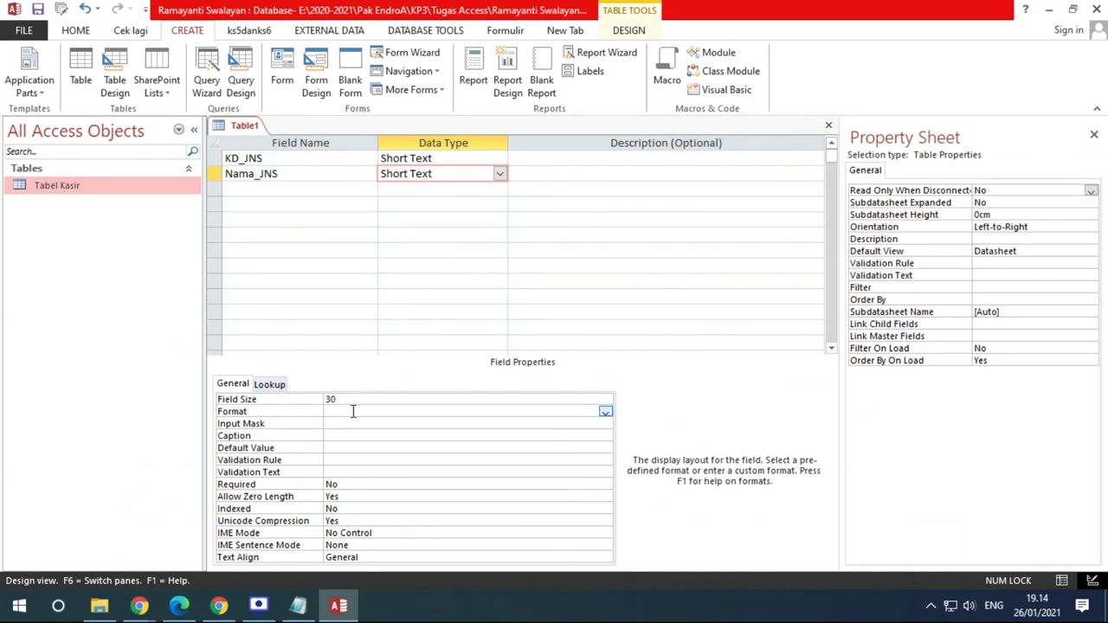
{"action": "key", "text": "Return"}
{"action": "key", "text": "Return"}
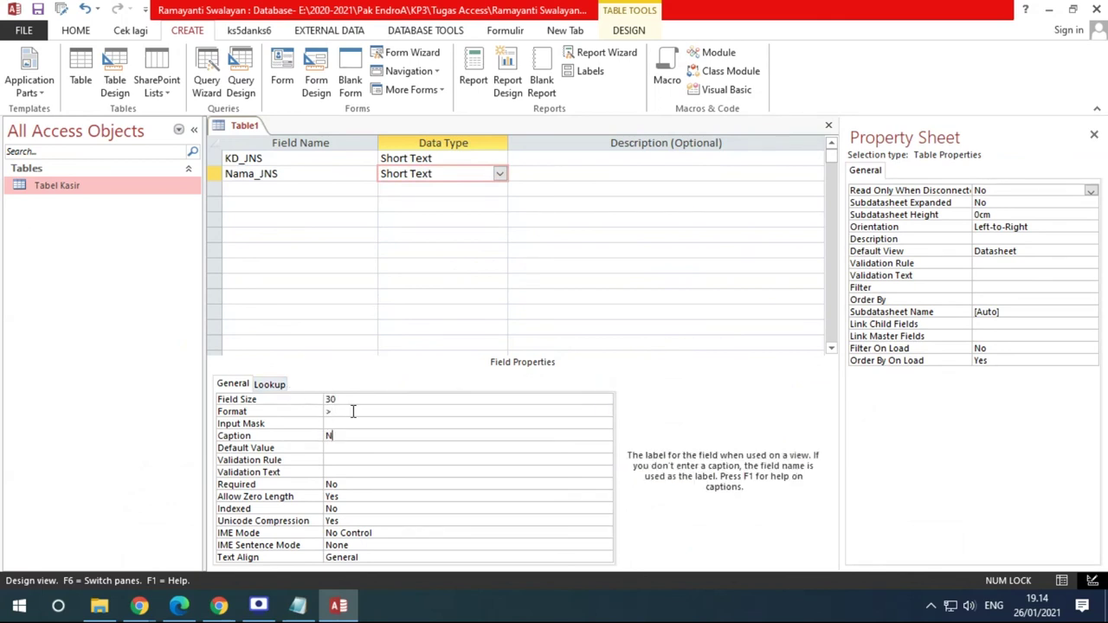
{"action": "type", "text": "Nama Jenis Barang"}
Compare the Nama_JNS properties against the exercise sheet's field property table
{"action": "left_click", "coordinate": [178, 607]}
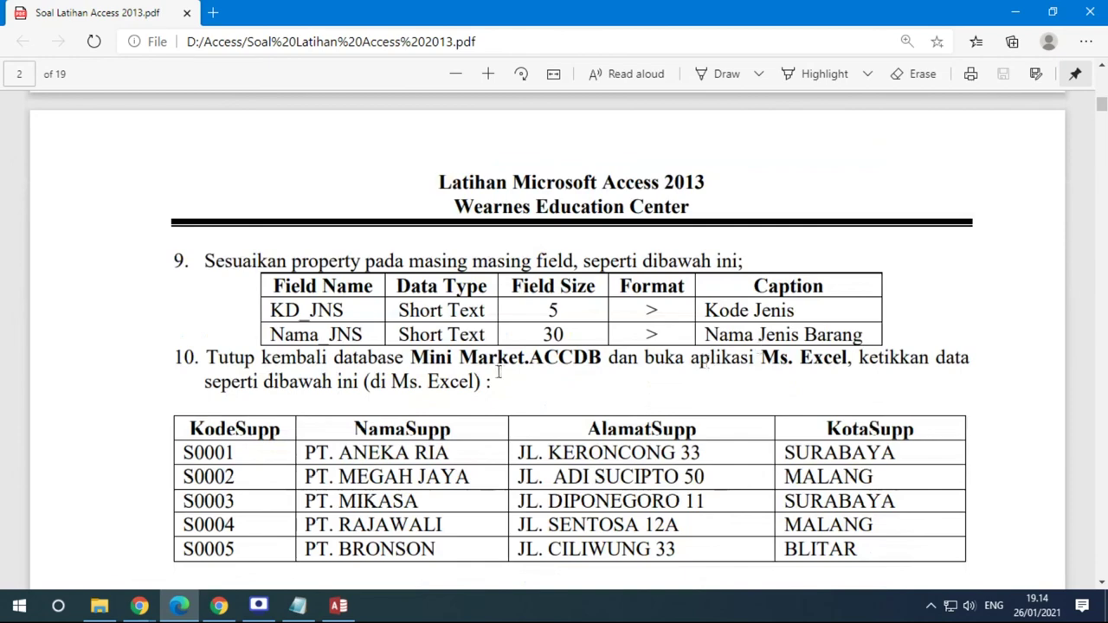
{"action": "scroll", "coordinate": [359, 326], "scroll_direction": "up", "scroll_amount": 2}
{"action": "scroll", "coordinate": [567, 362], "scroll_direction": "down", "scroll_amount": 2}
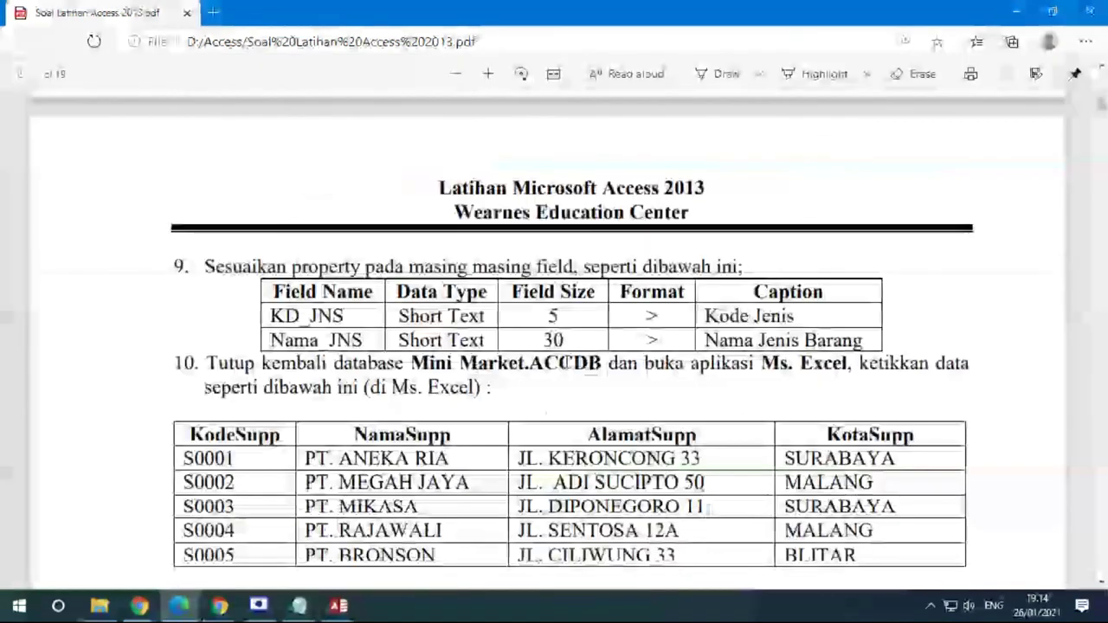
{"action": "scroll", "coordinate": [567, 362], "scroll_direction": "down", "scroll_amount": 1}
{"action": "scroll", "coordinate": [376, 260], "scroll_direction": "up", "scroll_amount": 5}
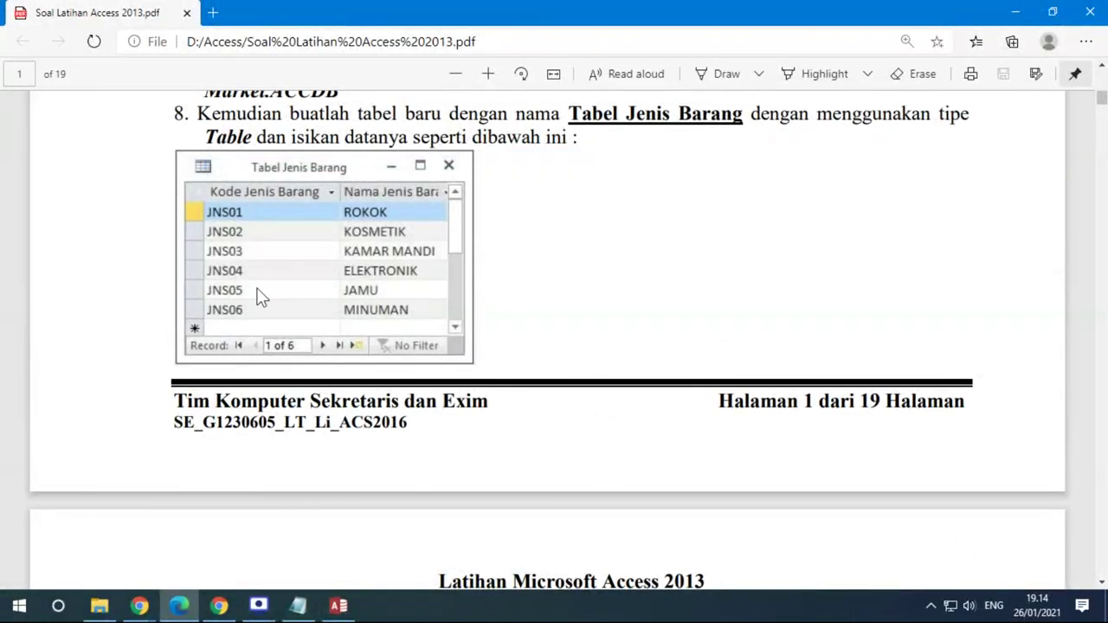
{"action": "left_click", "coordinate": [338, 605]}
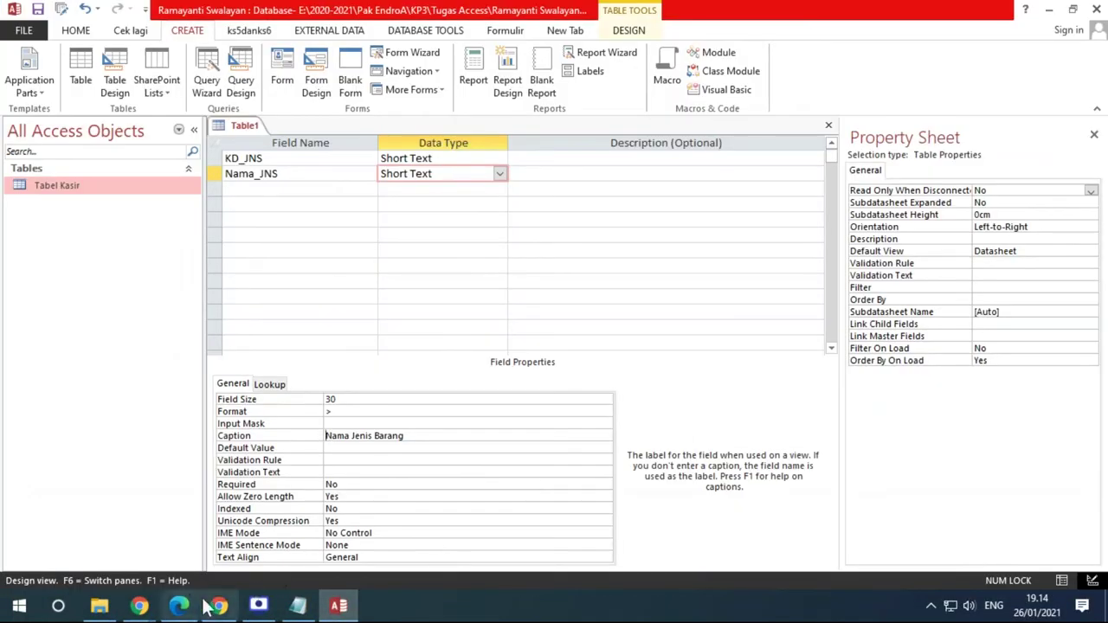
{"action": "left_click", "coordinate": [184, 605]}
{"action": "scroll", "coordinate": [520, 476], "scroll_direction": "down", "scroll_amount": 4}
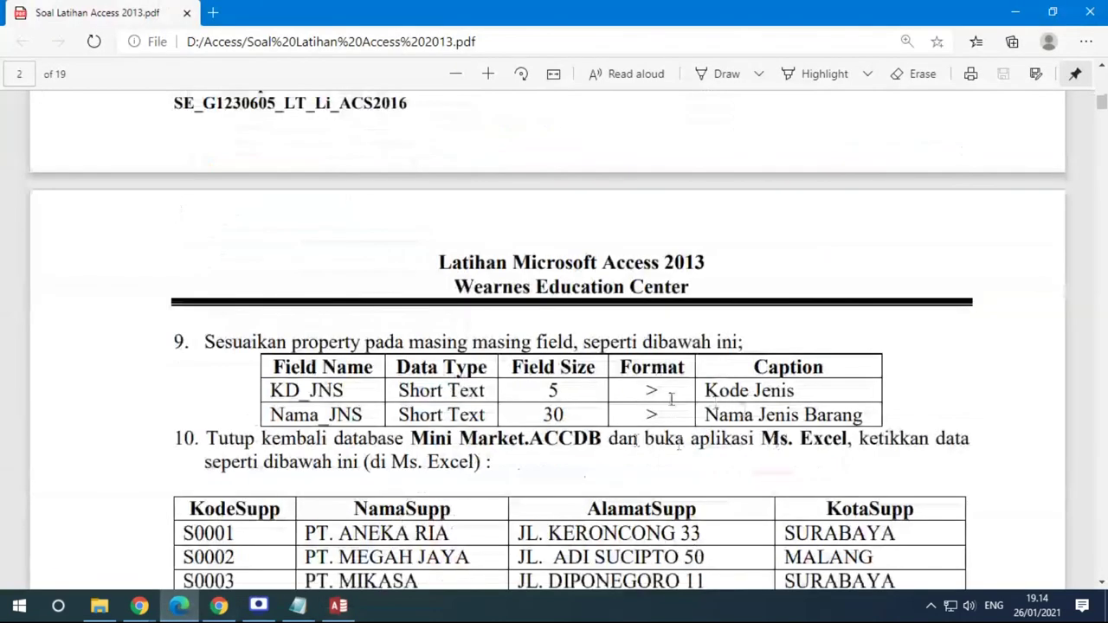
{"action": "left_click", "coordinate": [339, 605]}
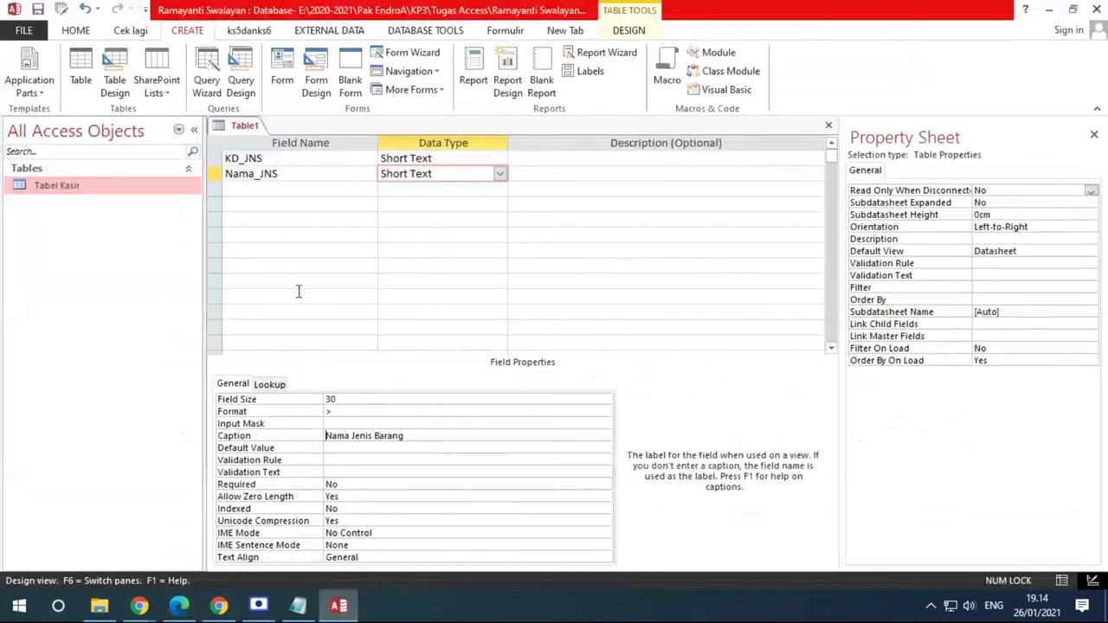
Make KD_JNS the primary key of the new table
{"action": "left_click", "coordinate": [315, 161]}
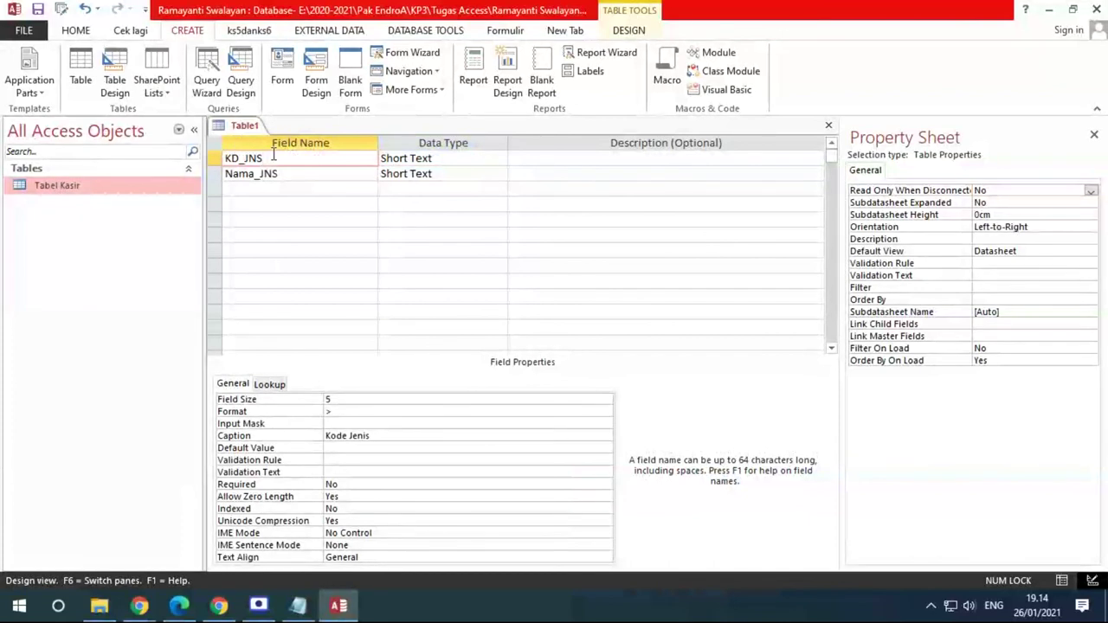
{"action": "right_click", "coordinate": [274, 157]}
{"action": "left_click", "coordinate": [255, 176]}
{"action": "left_click", "coordinate": [252, 173]}
{"action": "left_click", "coordinate": [270, 159]}
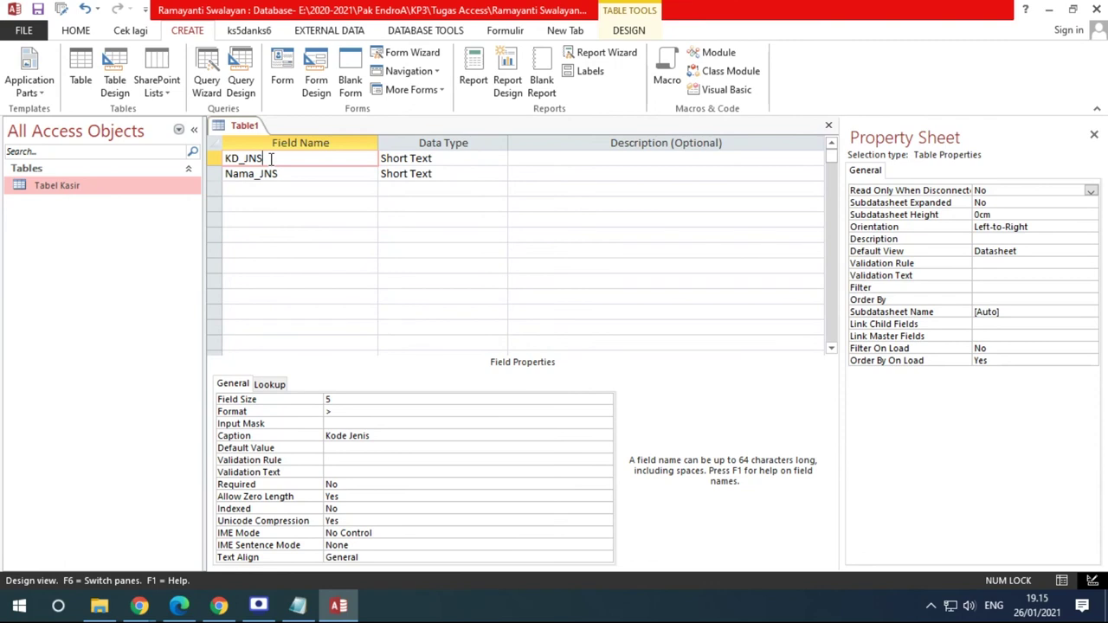
{"action": "right_click", "coordinate": [267, 158]}
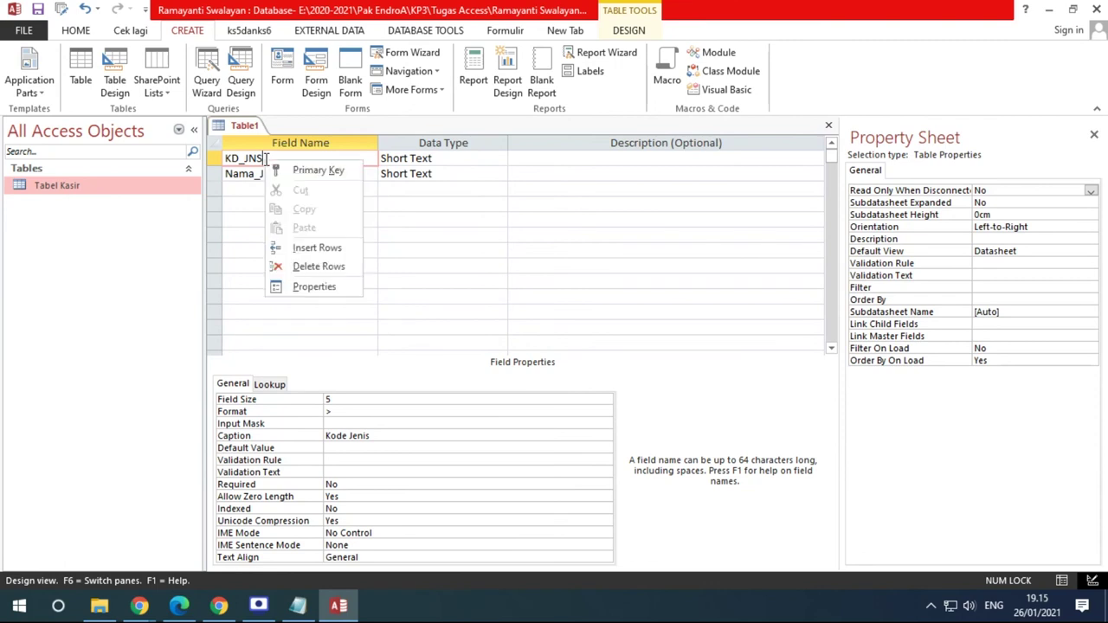
{"action": "left_click", "coordinate": [317, 171]}
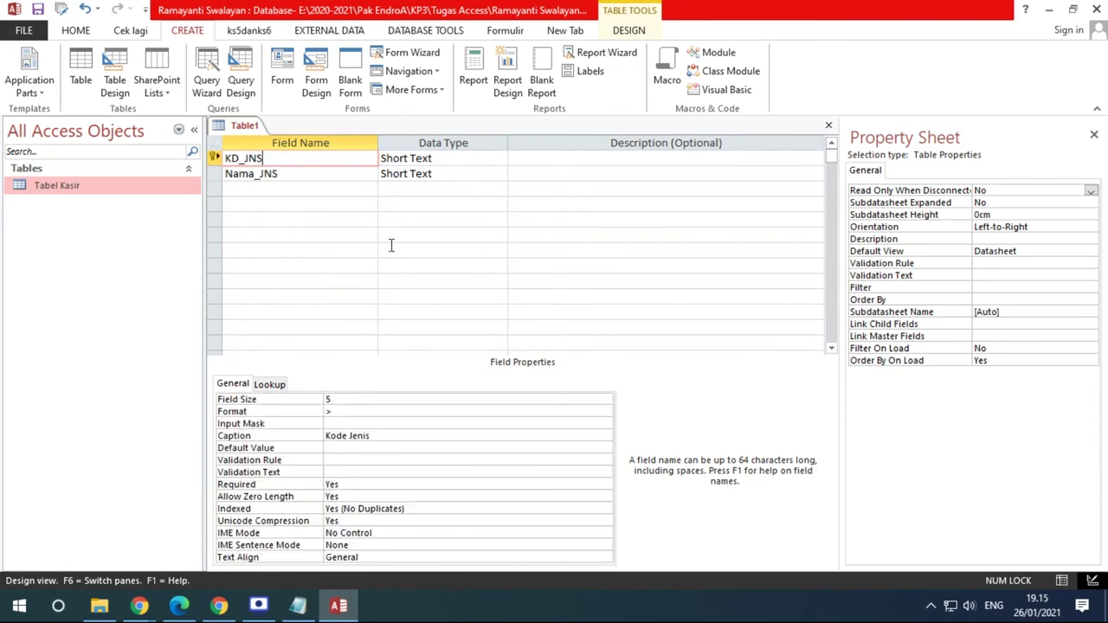
Save the table as 'Tabel Jenis Barang', checking the exercise sheet for the name
{"action": "left_click", "coordinate": [38, 11]}
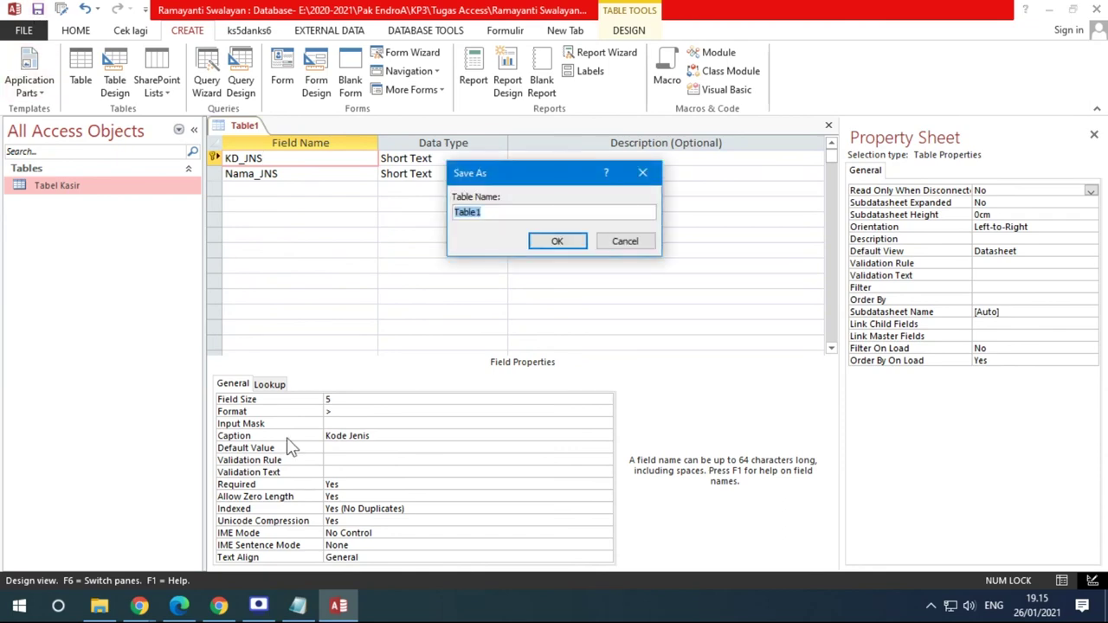
{"action": "left_click", "coordinate": [179, 606]}
{"action": "scroll", "coordinate": [594, 384], "scroll_direction": "up", "scroll_amount": 3}
{"action": "scroll", "coordinate": [594, 383], "scroll_direction": "down", "scroll_amount": 3}
{"action": "scroll", "coordinate": [598, 381], "scroll_direction": "up", "scroll_amount": 8}
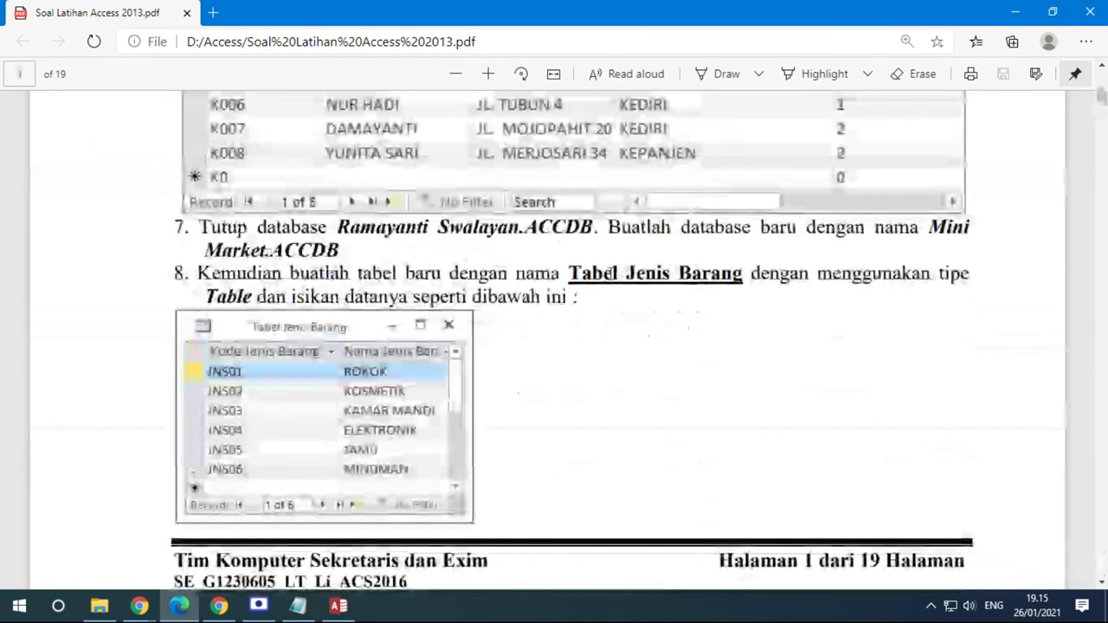
{"action": "left_click", "coordinate": [339, 606]}
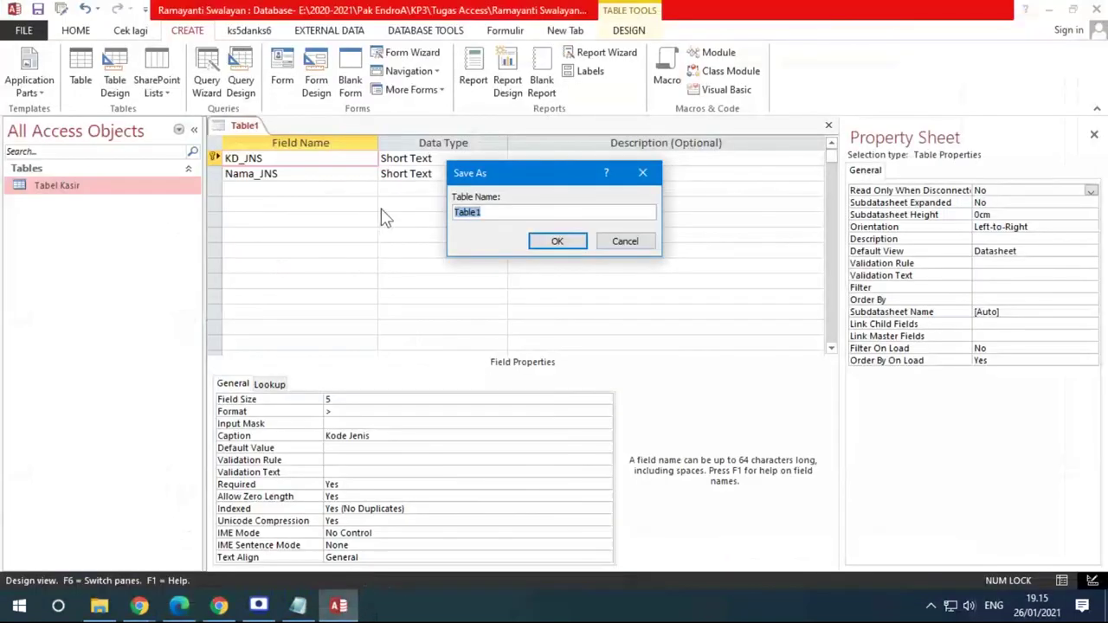
{"action": "key", "text": "BackSpace"}
{"action": "key", "text": "Caps_Lock"}
{"action": "key", "text": "BackSpace"}
{"action": "key", "text": "Caps_Lock"}
{"action": "type", "text": "Tabel Jenis Barang"}
{"action": "key", "text": "Return"}
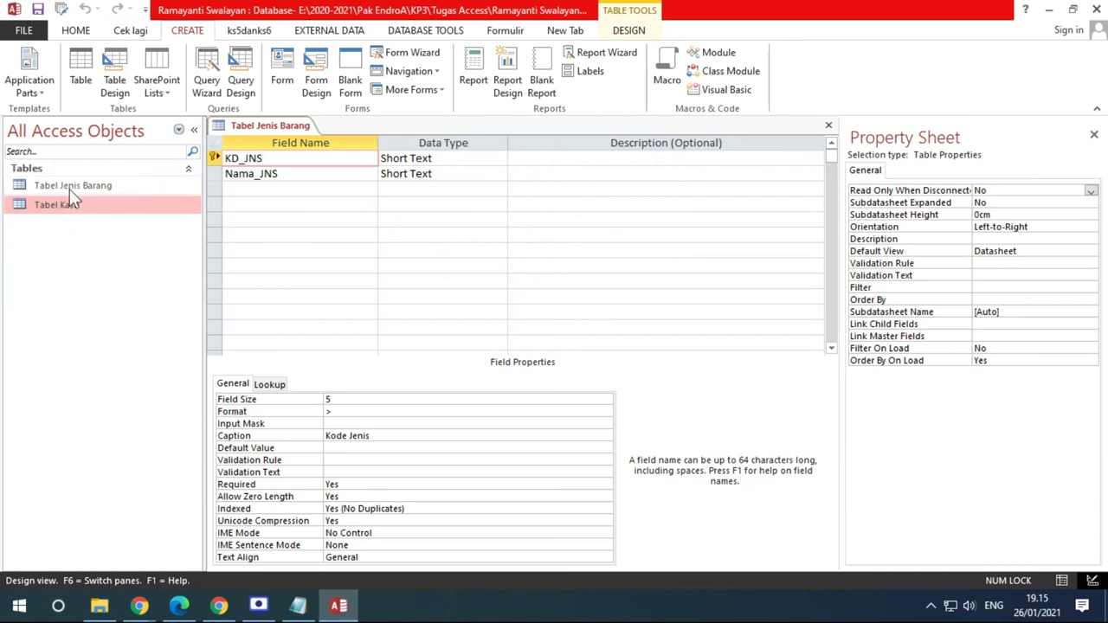
Open Tabel Kasir and Tabel Jenis Barang as datasheets, then bring up the exercise PDF
{"action": "left_click", "coordinate": [47, 185]}
{"action": "left_click", "coordinate": [58, 210]}
{"action": "double_click", "coordinate": [59, 210]}
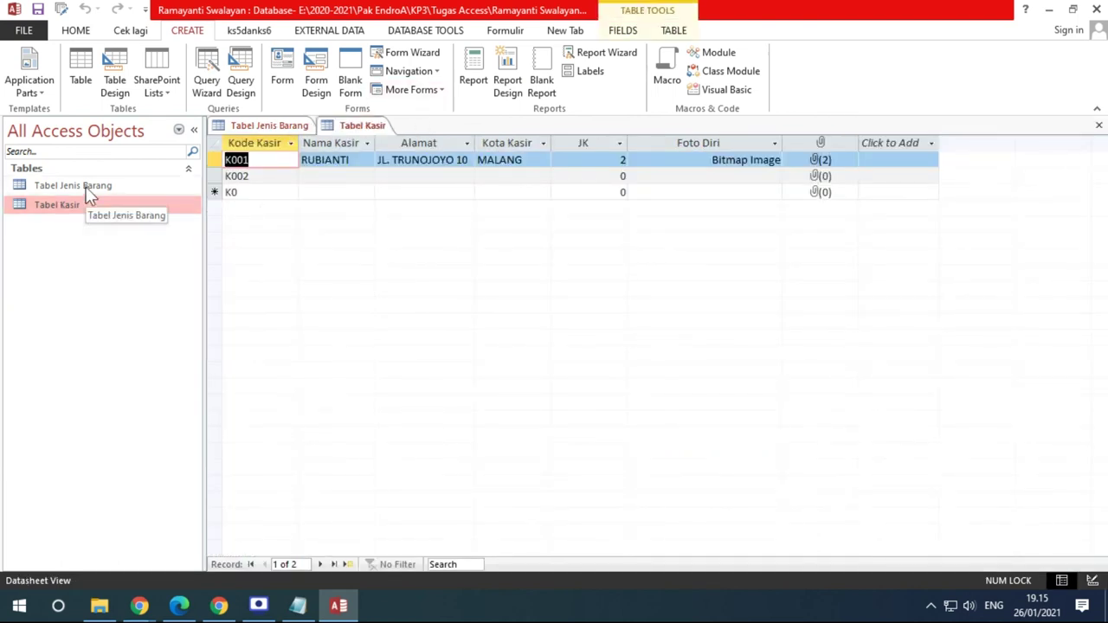
{"action": "double_click", "coordinate": [87, 188]}
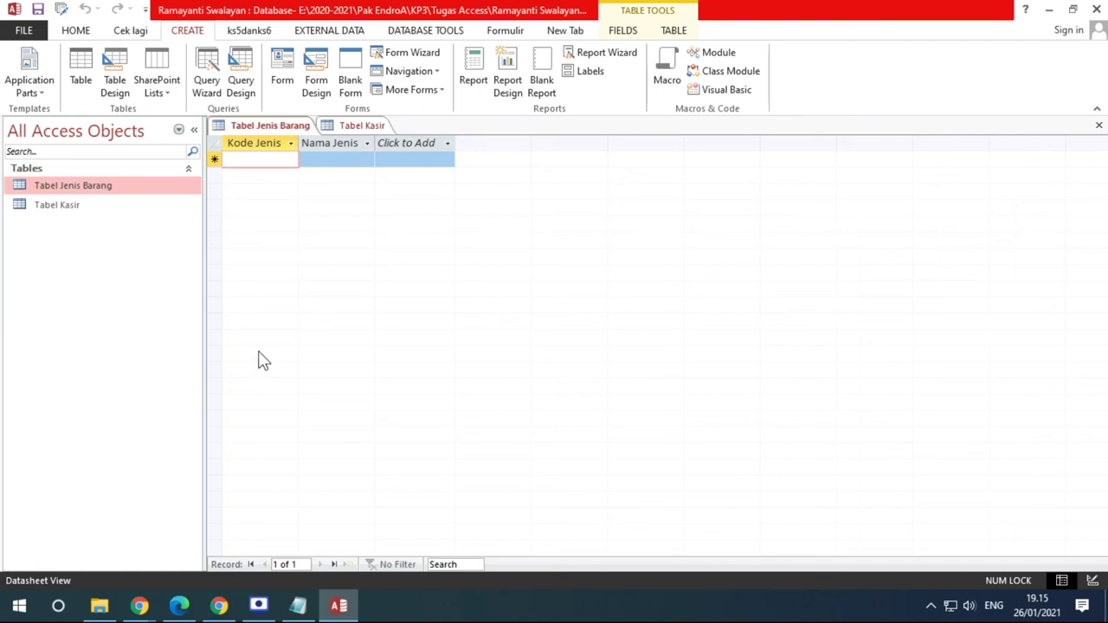
{"action": "left_click", "coordinate": [179, 610]}
{"action": "scroll", "coordinate": [490, 442], "scroll_direction": "down", "scroll_amount": 10}
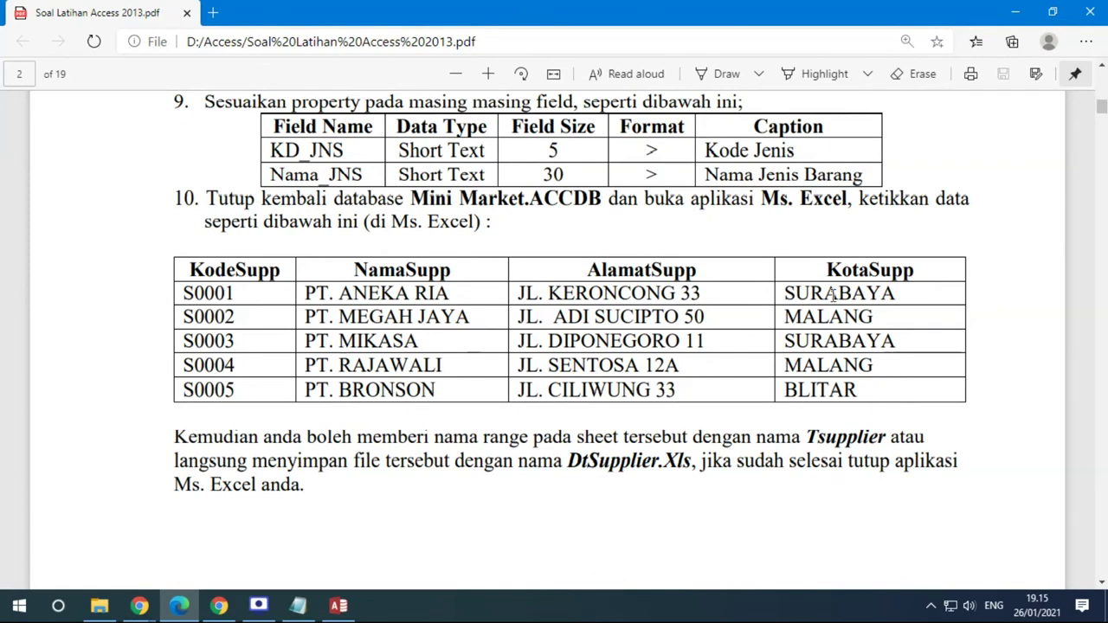
Scroll through the exercise PDF and back to the Latihan Bab I opening on page 1
{"action": "scroll", "coordinate": [864, 364], "scroll_direction": "down", "scroll_amount": 1}
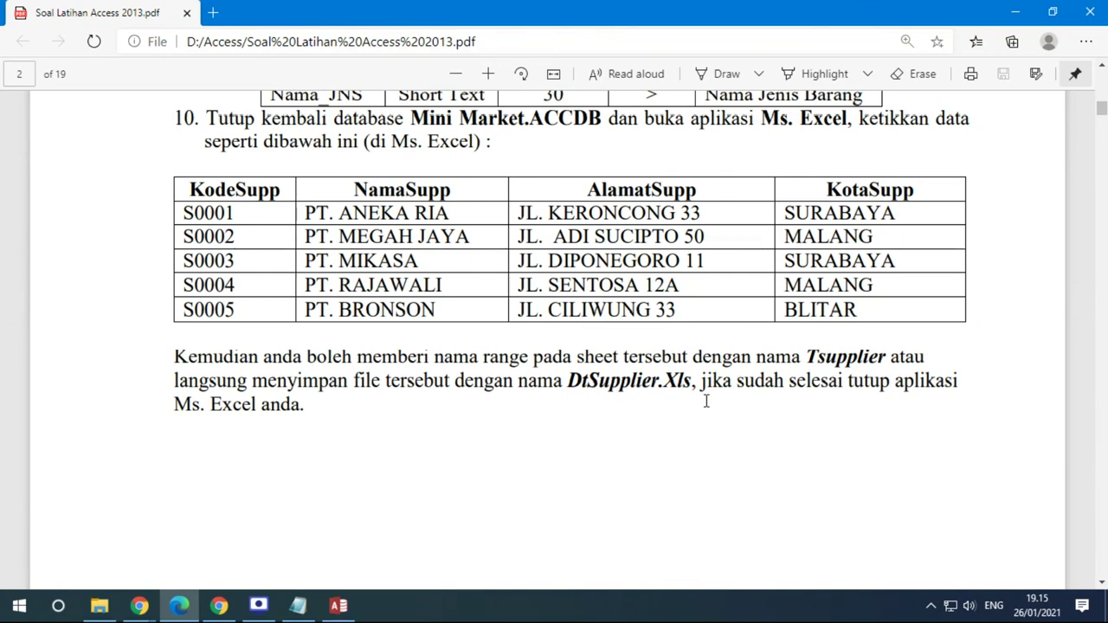
{"action": "scroll", "coordinate": [706, 401], "scroll_direction": "down", "scroll_amount": 1}
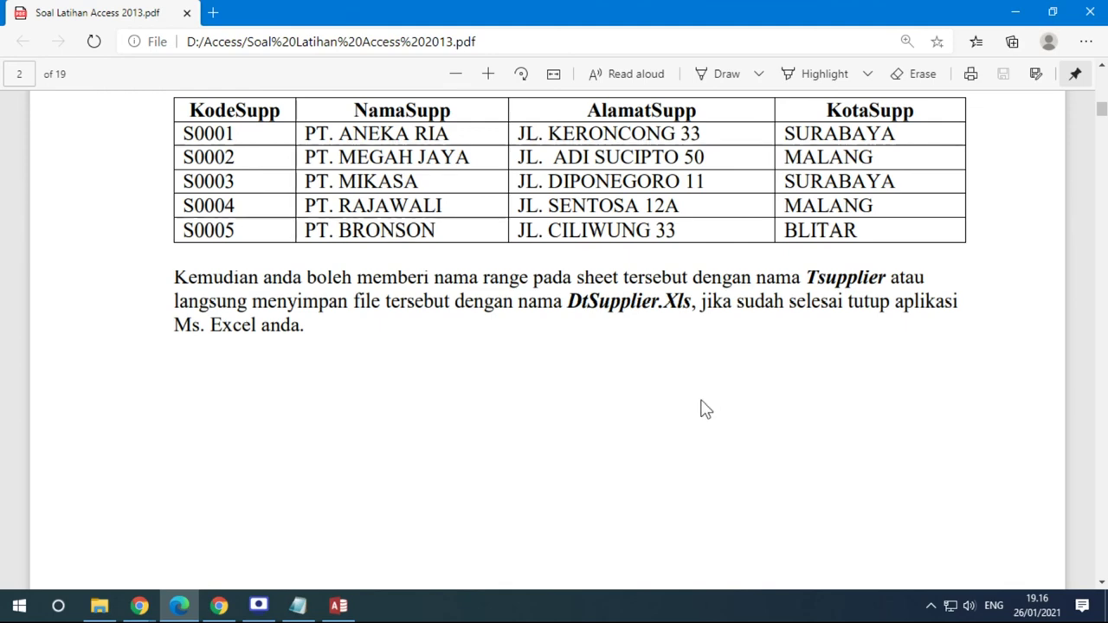
{"action": "scroll", "coordinate": [706, 402], "scroll_direction": "down", "scroll_amount": 10}
{"action": "scroll", "coordinate": [705, 409], "scroll_direction": "down", "scroll_amount": 4}
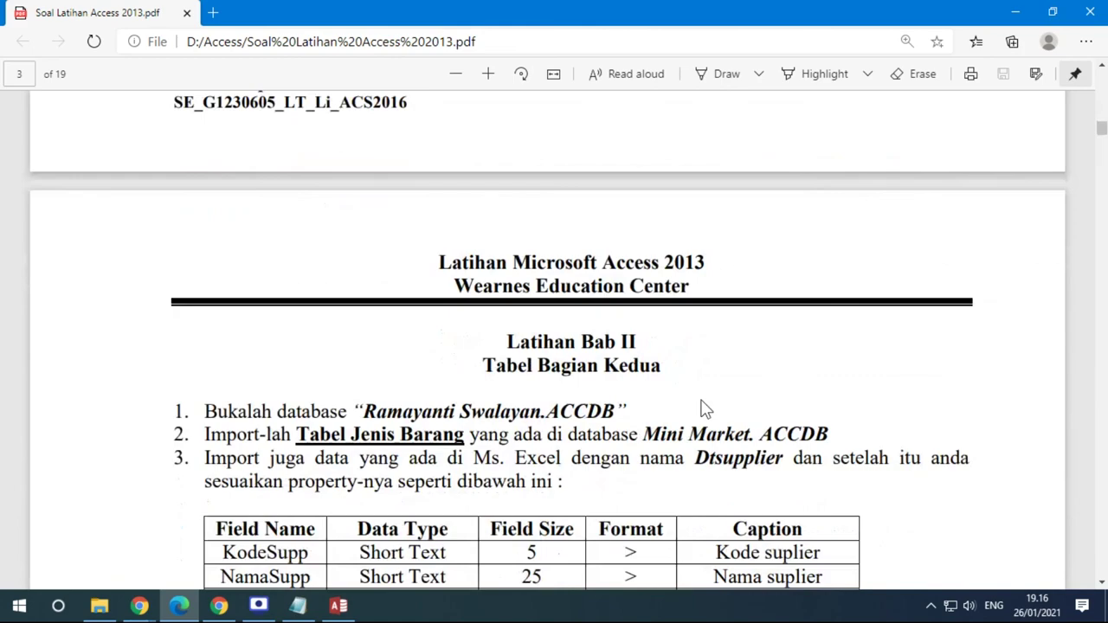
{"action": "scroll", "coordinate": [643, 295], "scroll_direction": "up", "scroll_amount": 15}
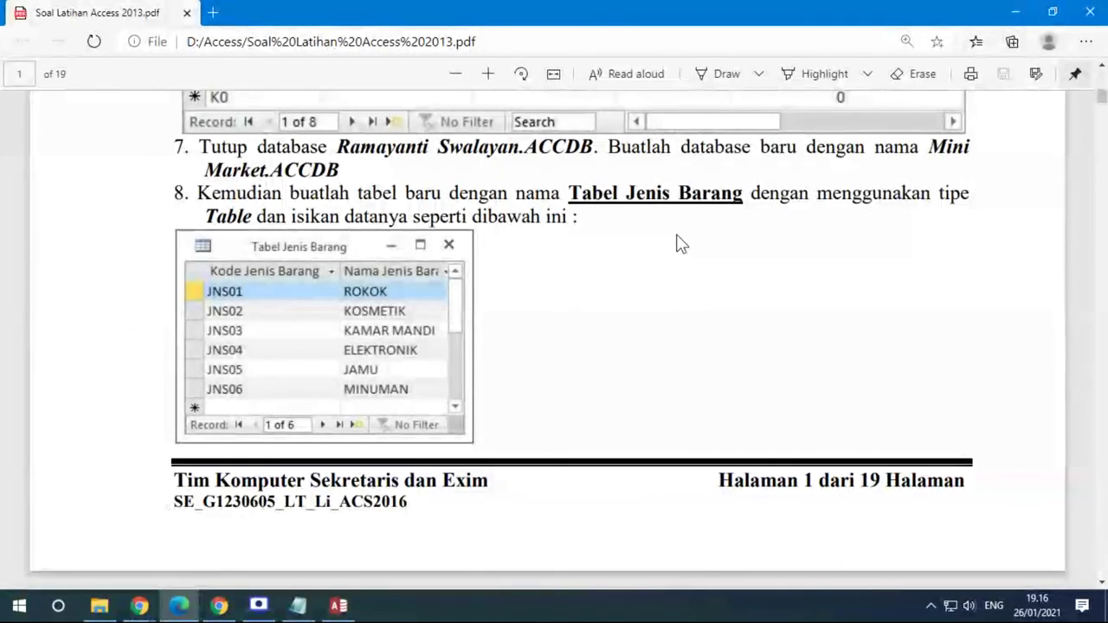
{"action": "scroll", "coordinate": [678, 245], "scroll_direction": "up", "scroll_amount": 9}
{"action": "scroll", "coordinate": [678, 244], "scroll_direction": "up", "scroll_amount": 5}
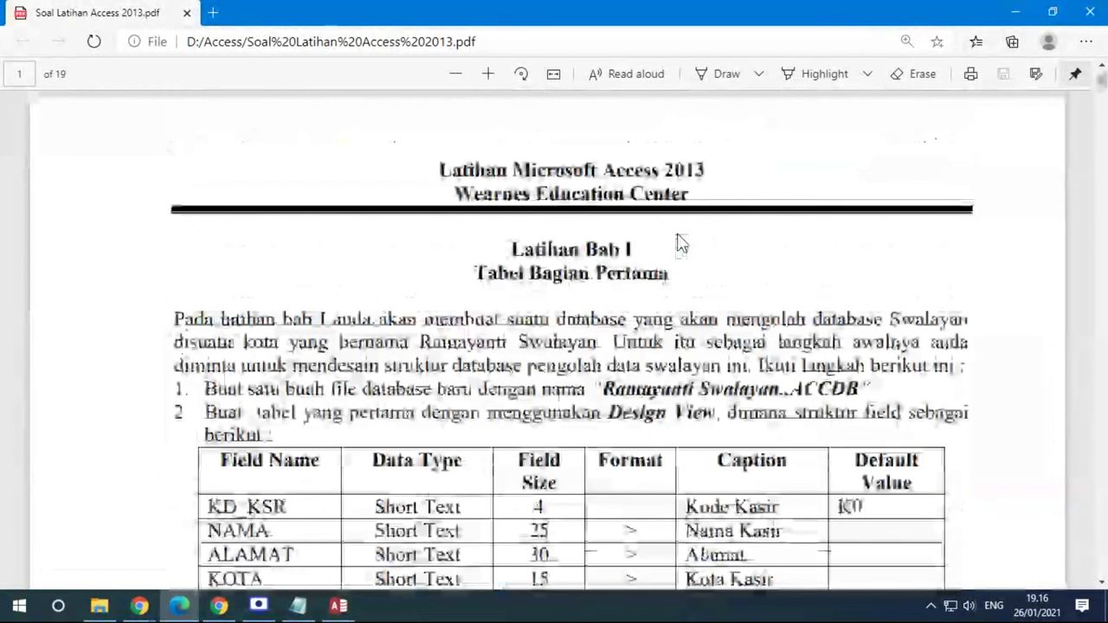